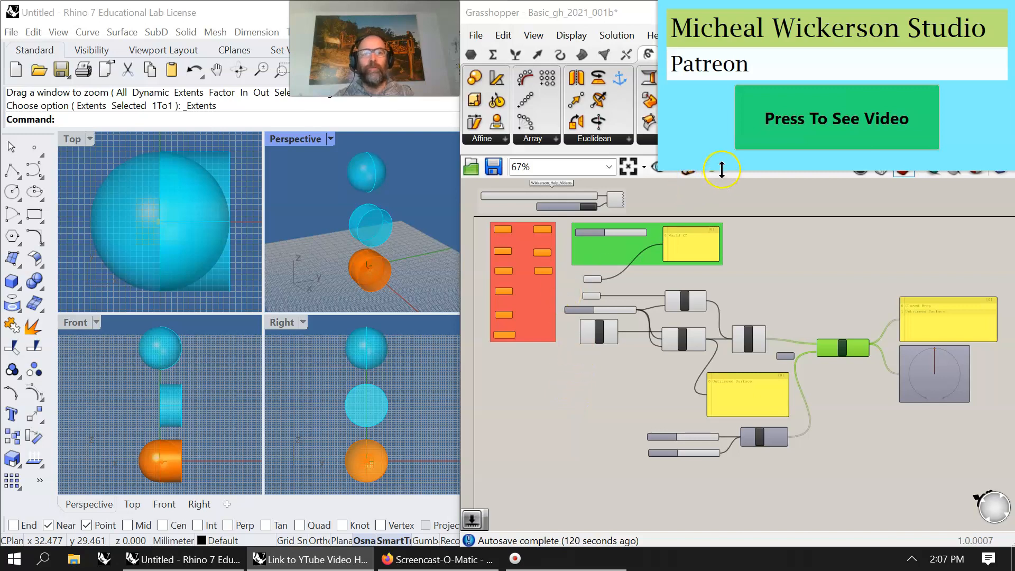
Set the Pick a Video list to GitHub, view its linked repositories page in the browser, and return to Grasshopper.
scroll(566, 199, up, 5)
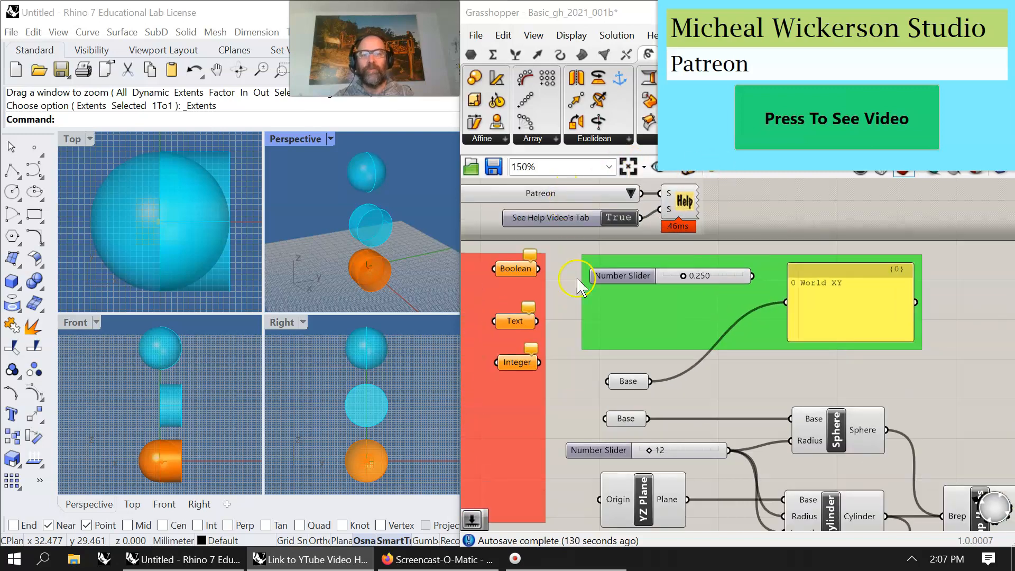
right_drag(576, 278, 694, 297)
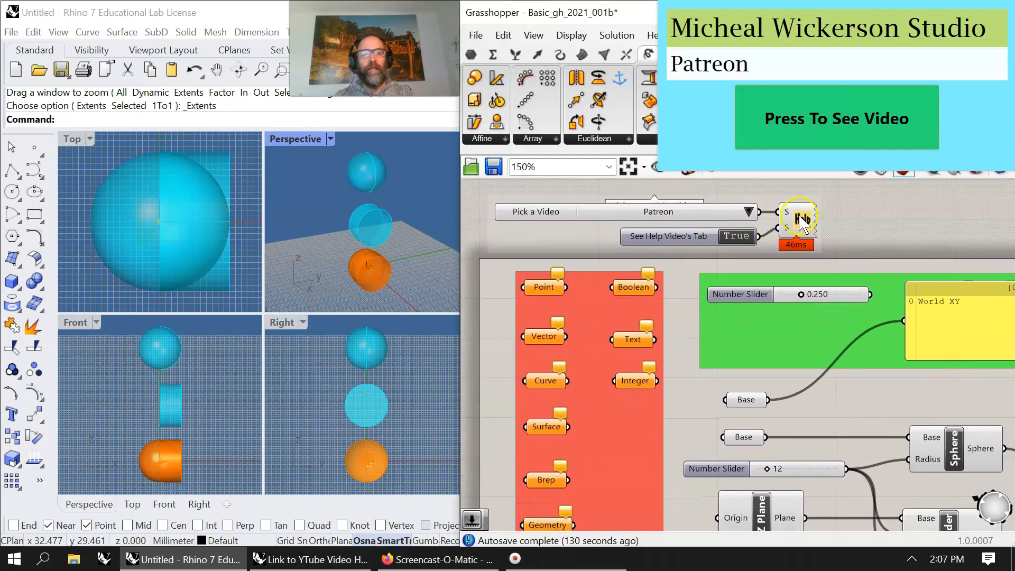
click(747, 213)
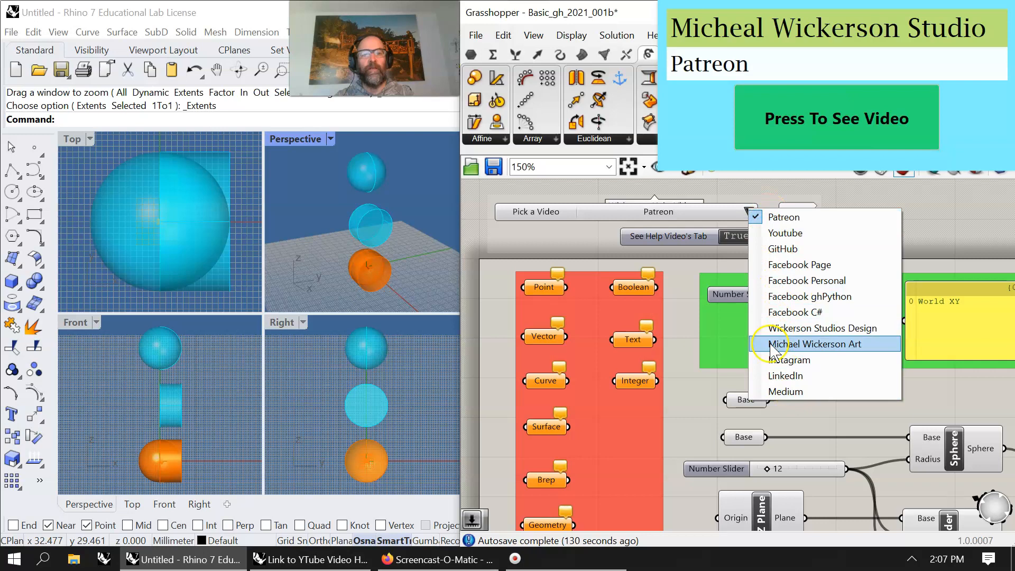
click(783, 250)
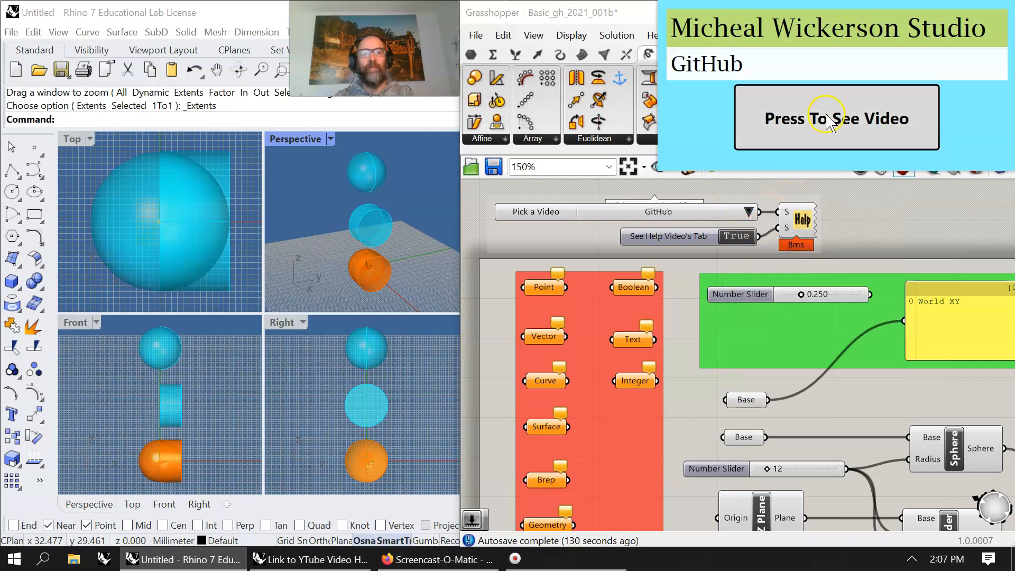
click(826, 120)
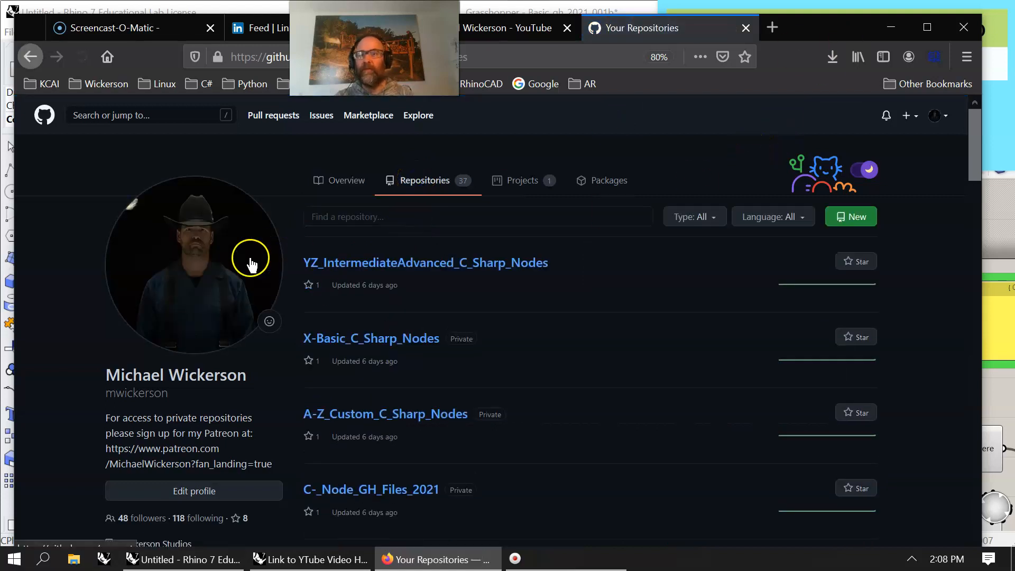
click(828, 25)
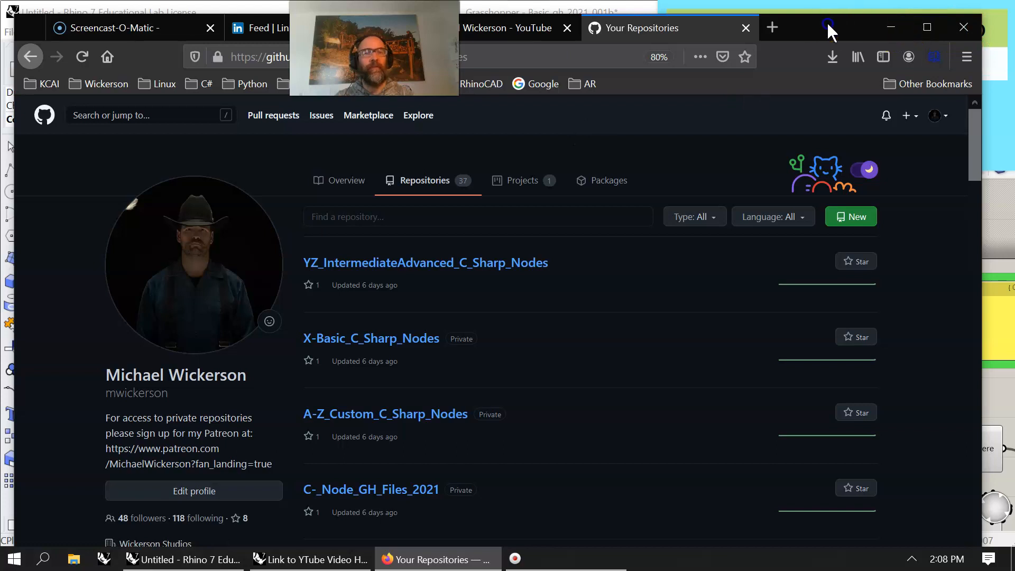
drag(827, 24, 815, 0)
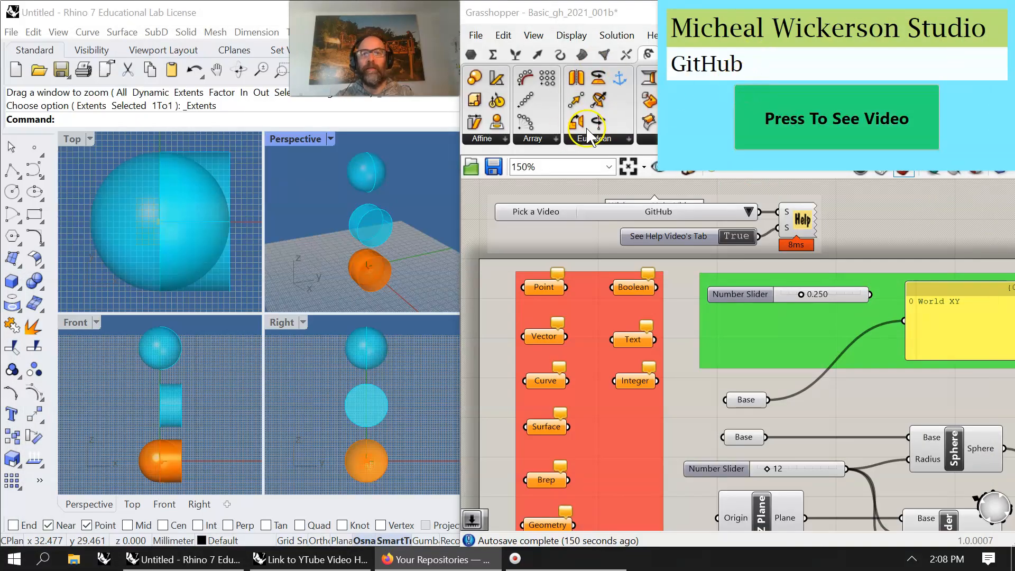
Set the Pick a Video list to Youtube and disable the help video components.
click(748, 212)
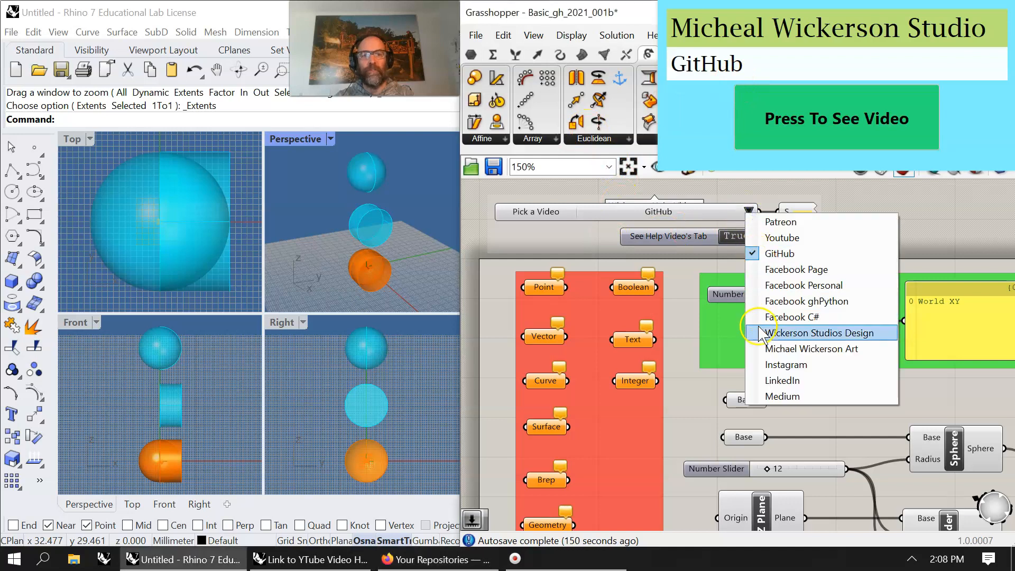
click(782, 237)
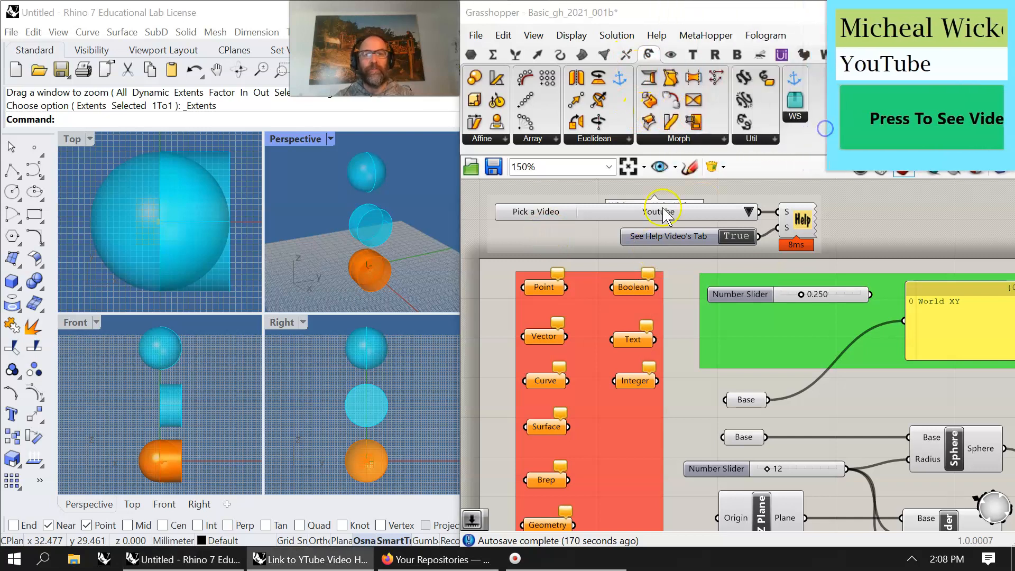
click(703, 194)
drag(838, 250, 565, 189)
right_click(567, 190)
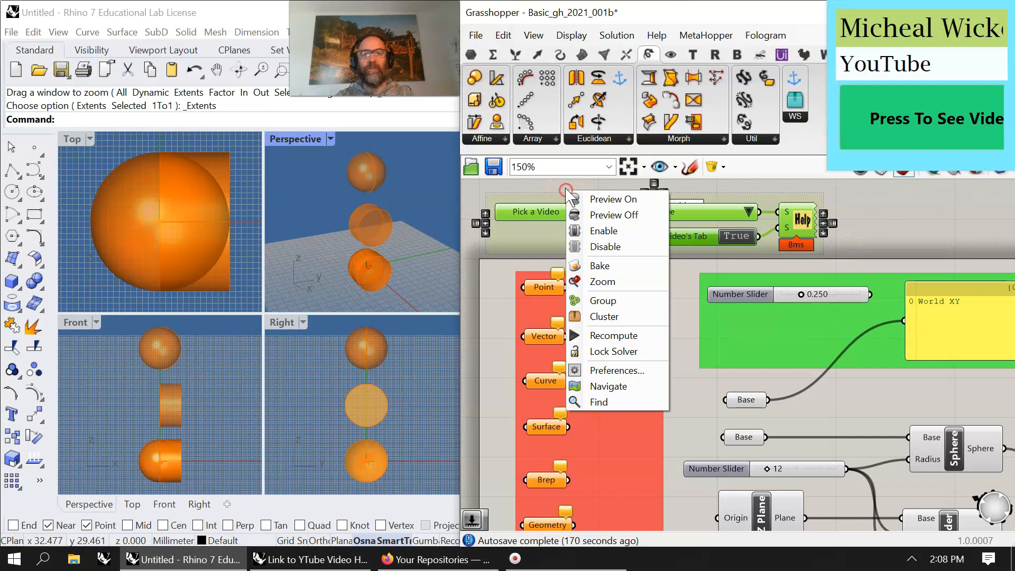
click(612, 246)
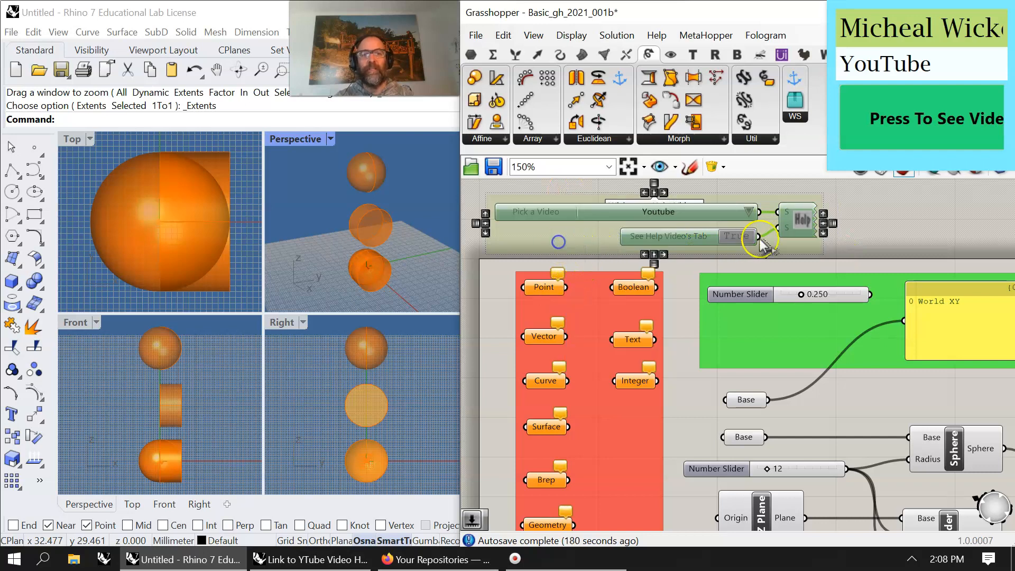
click(912, 216)
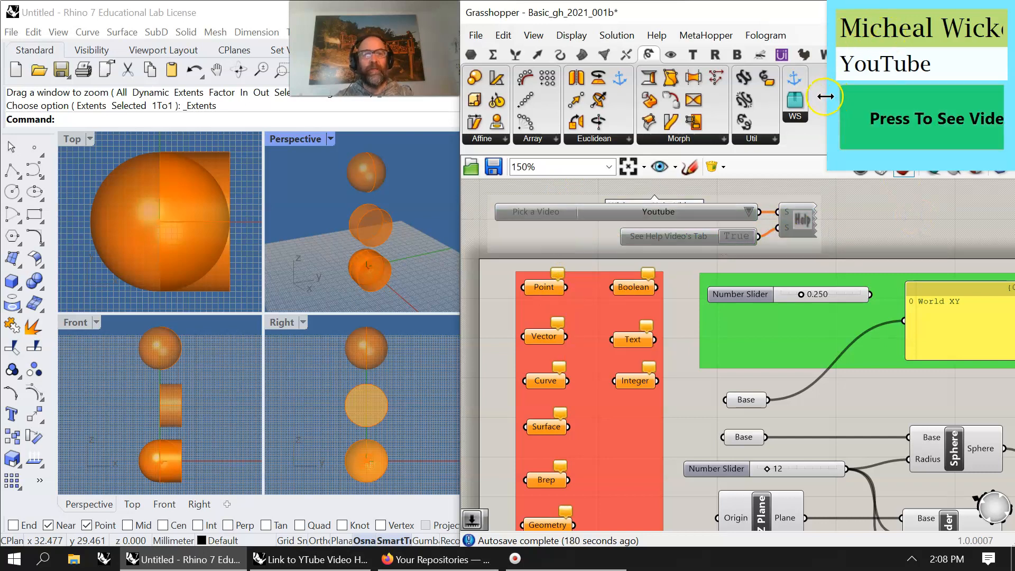
Re-enable the help video components and set the See Help Video's Tab toggle to False.
drag(873, 261, 676, 218)
right_click(773, 197)
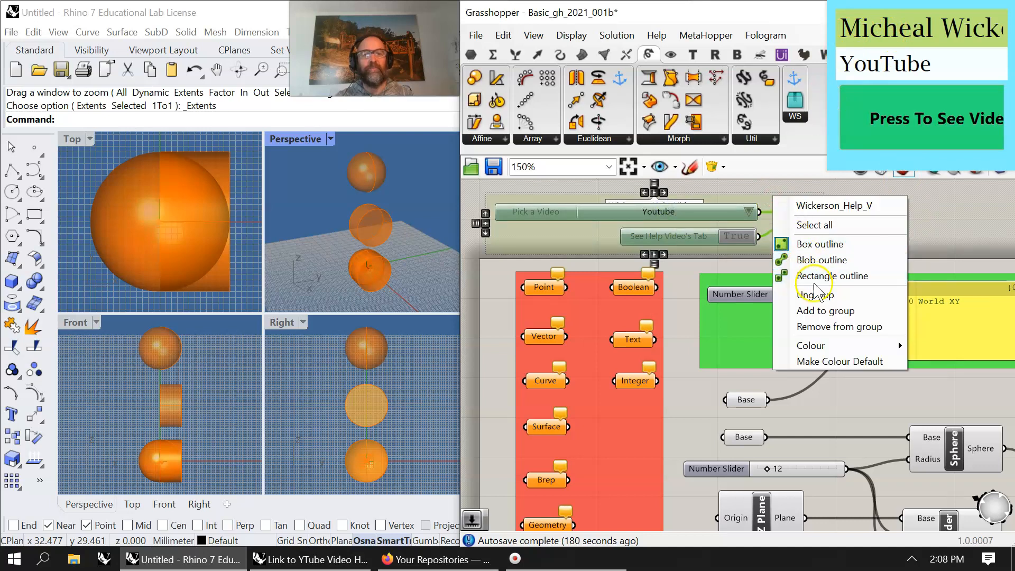
right_click(922, 209)
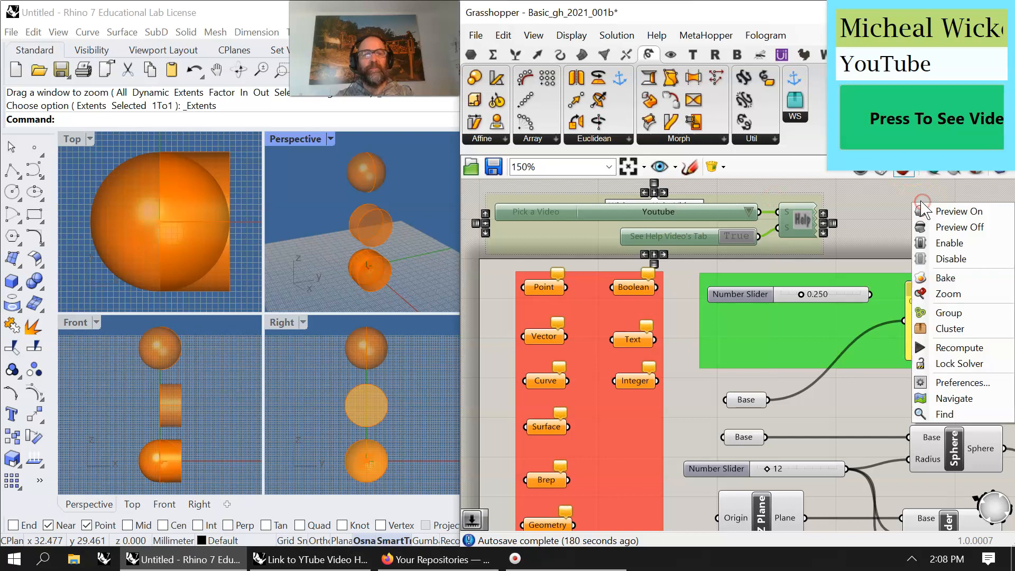
click(930, 242)
click(745, 234)
click(888, 234)
Disable the whole help video group above the definition.
drag(866, 250, 662, 205)
right_click(735, 196)
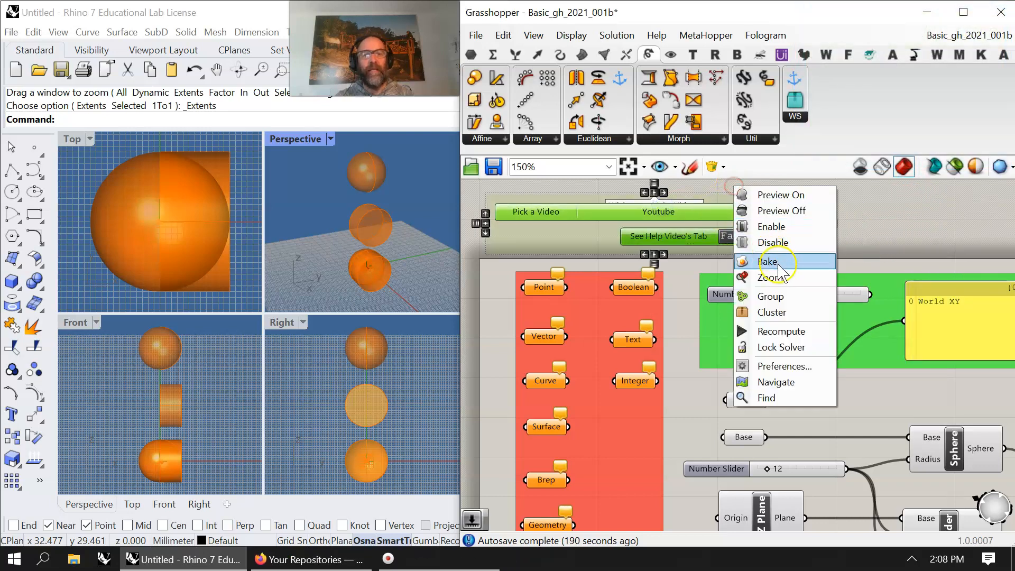
click(769, 244)
Disable all the remaining components of the definition below the help video group.
scroll(648, 334, down, 5)
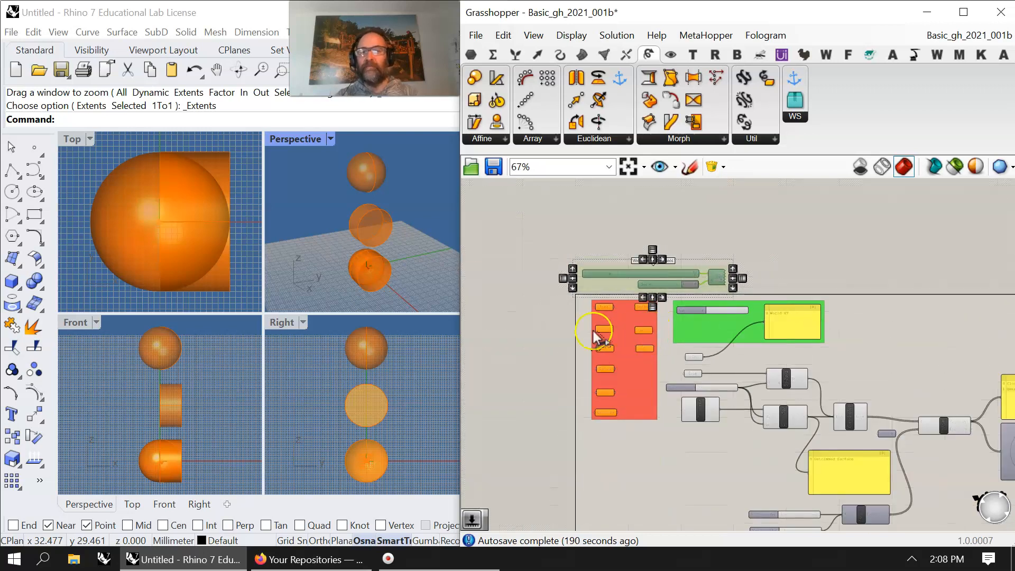
right_drag(737, 468, 613, 364)
scroll(658, 384, down, 1)
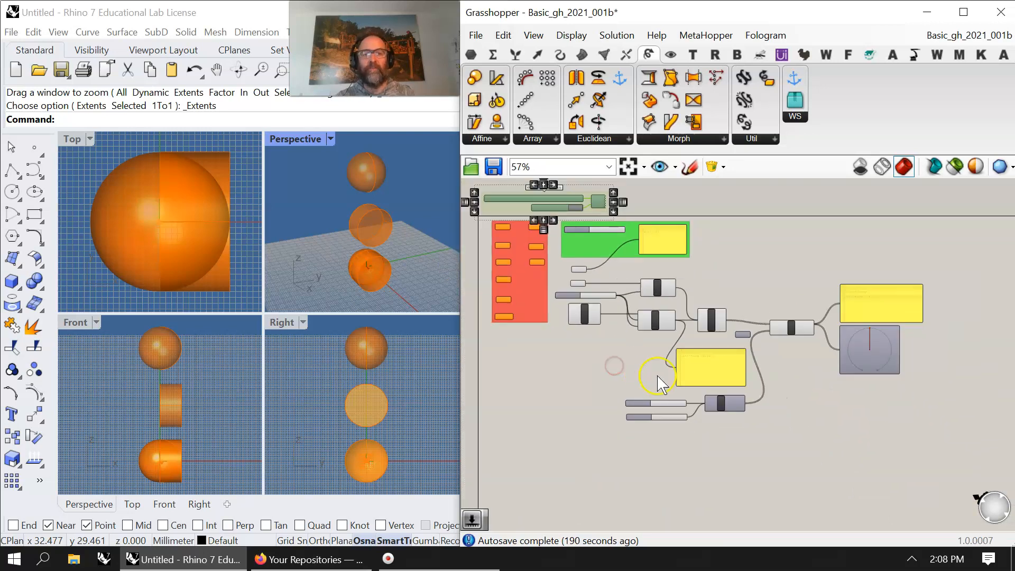
drag(929, 449, 492, 223)
right_click(547, 394)
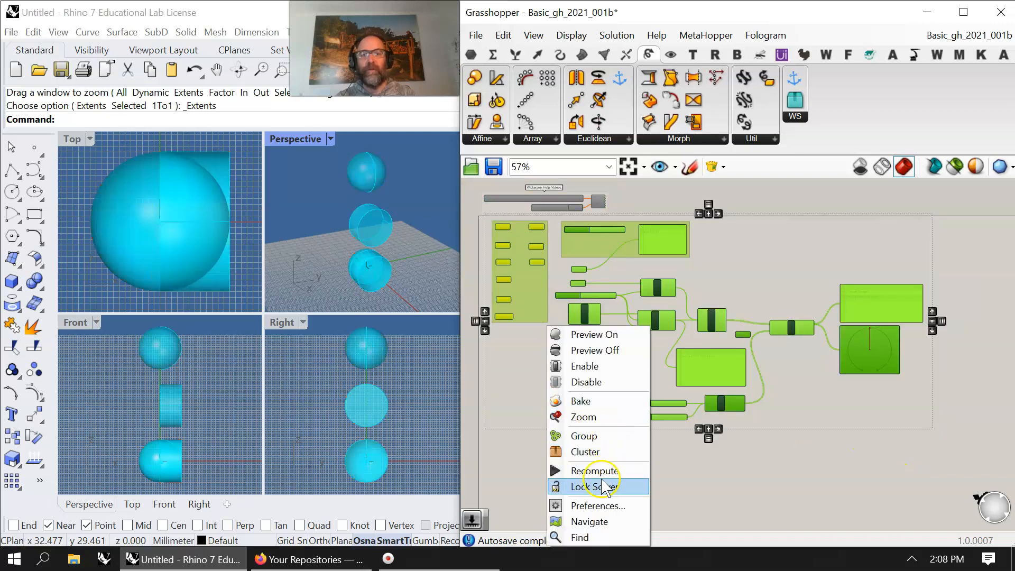
click(587, 381)
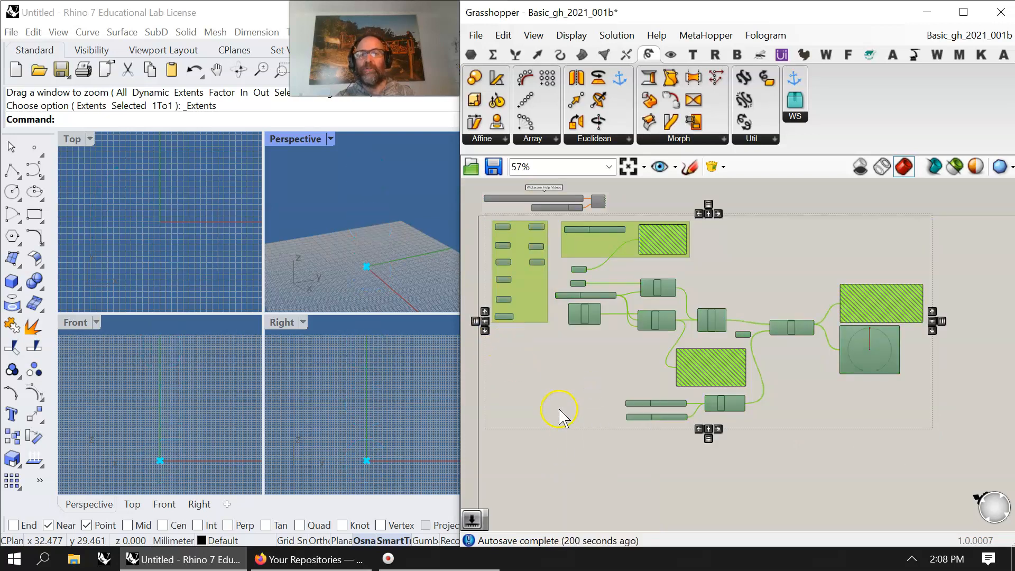
Minimize the Grasshopper window and widen the Rhino window across the screen.
click(928, 15)
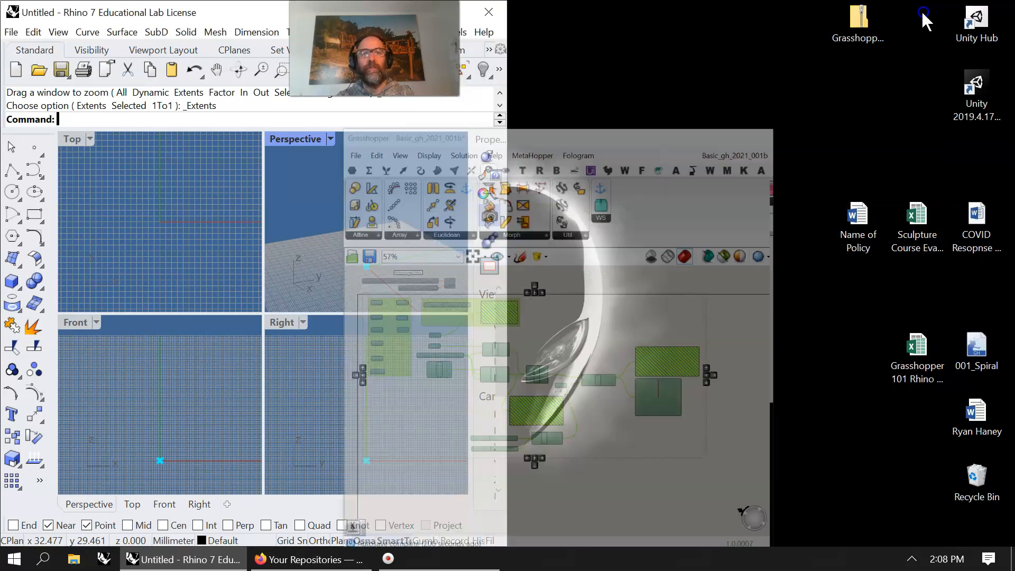
drag(509, 256, 751, 275)
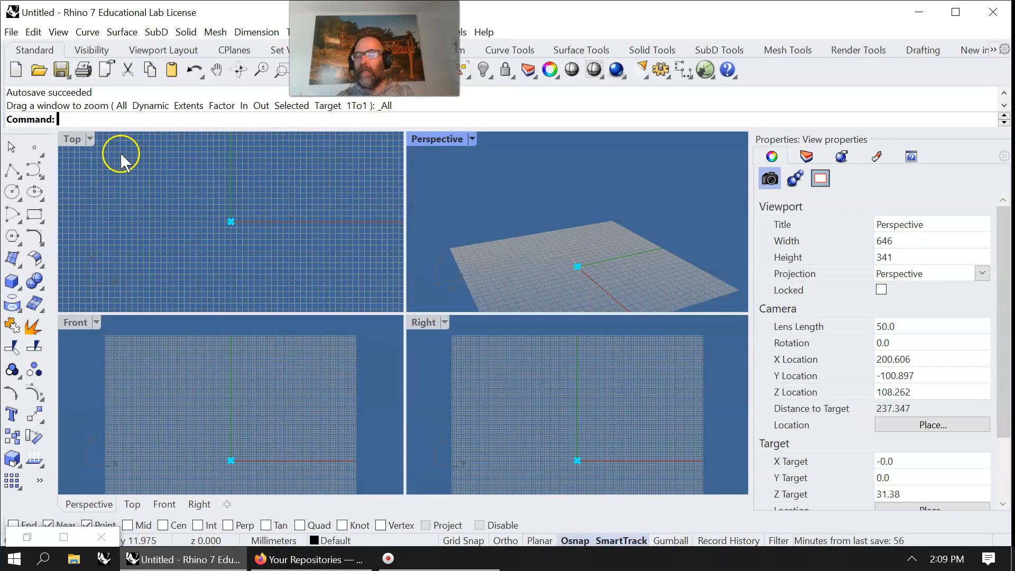
Restore the default Appearance colors in the document properties and apply them.
click(11, 33)
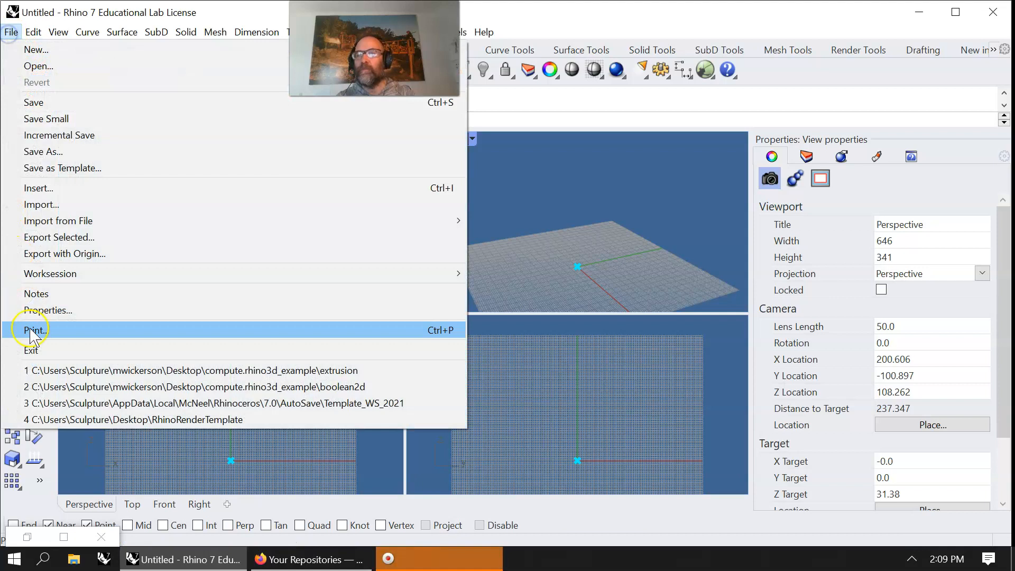
click(37, 311)
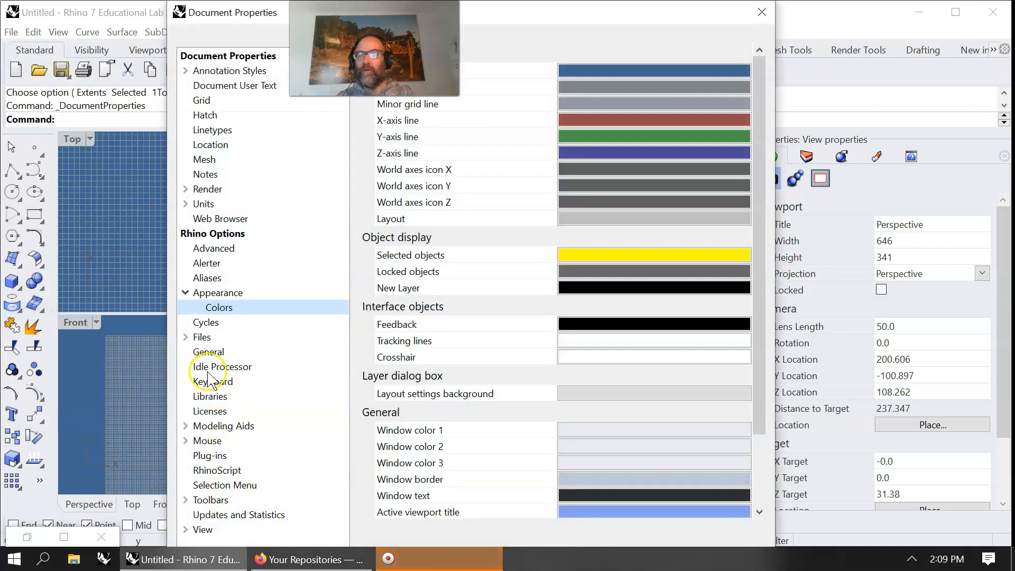
click(207, 293)
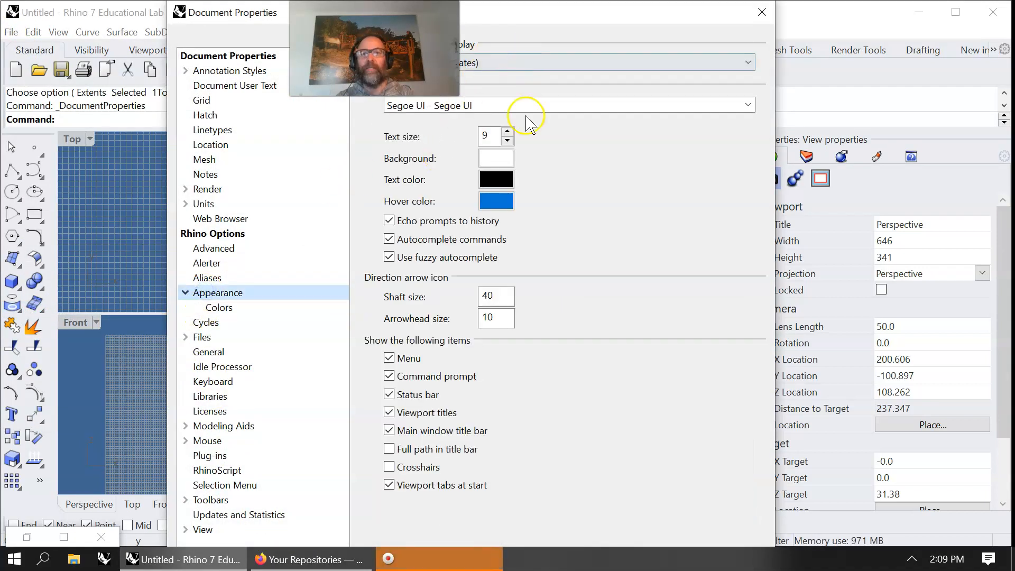
click(229, 308)
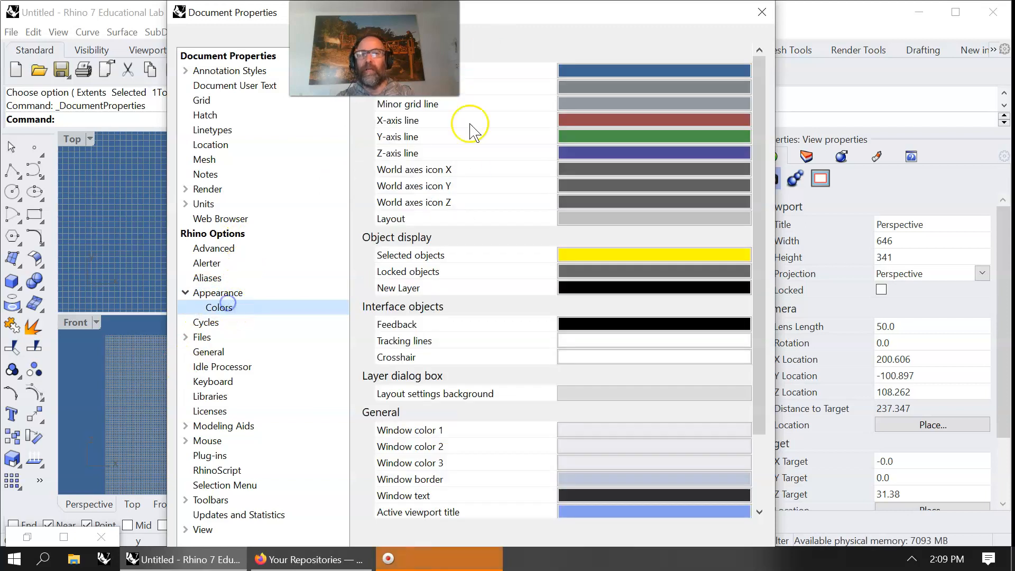
click(588, 72)
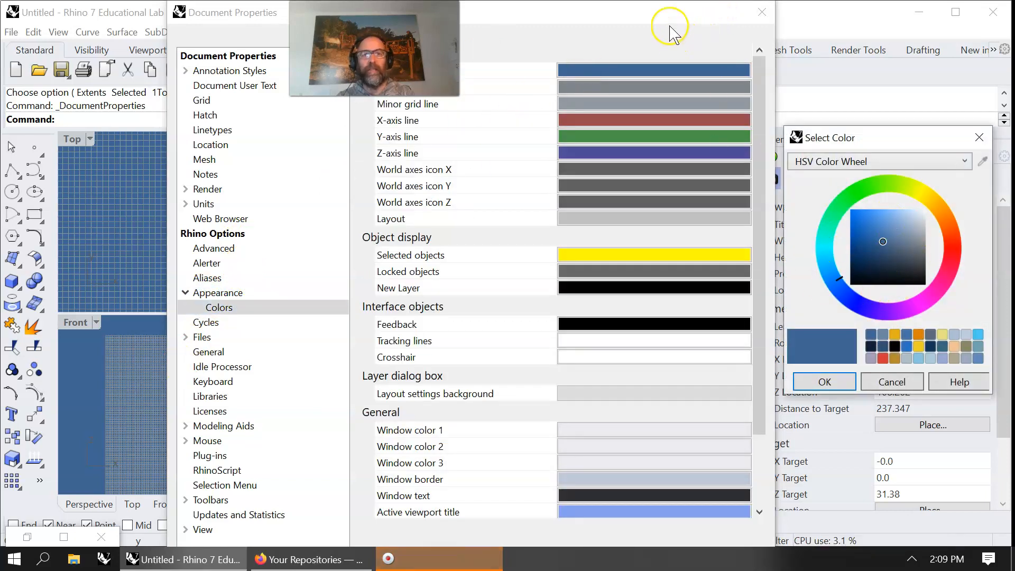
click(837, 374)
drag(570, 16, 568, 0)
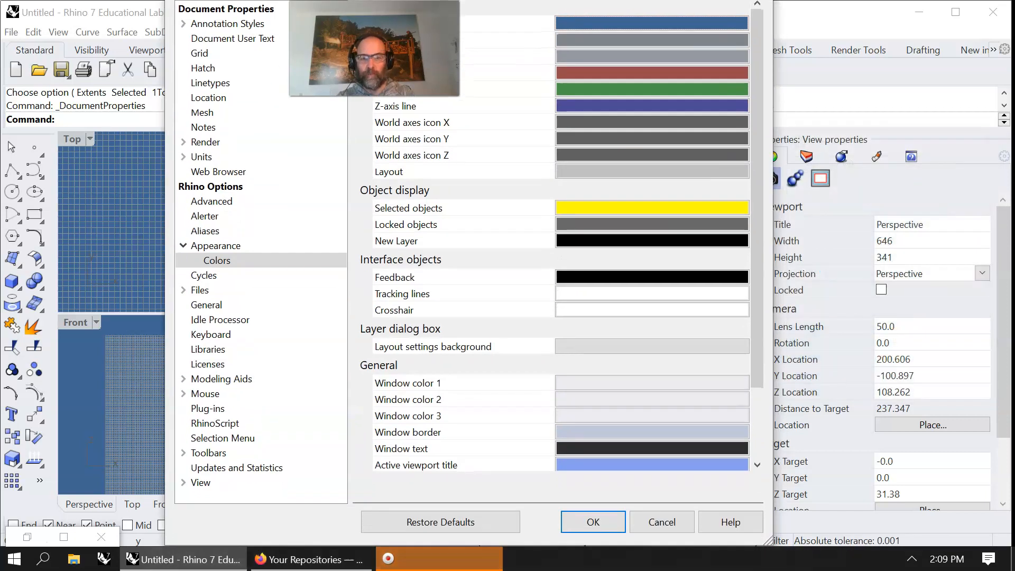
click(449, 523)
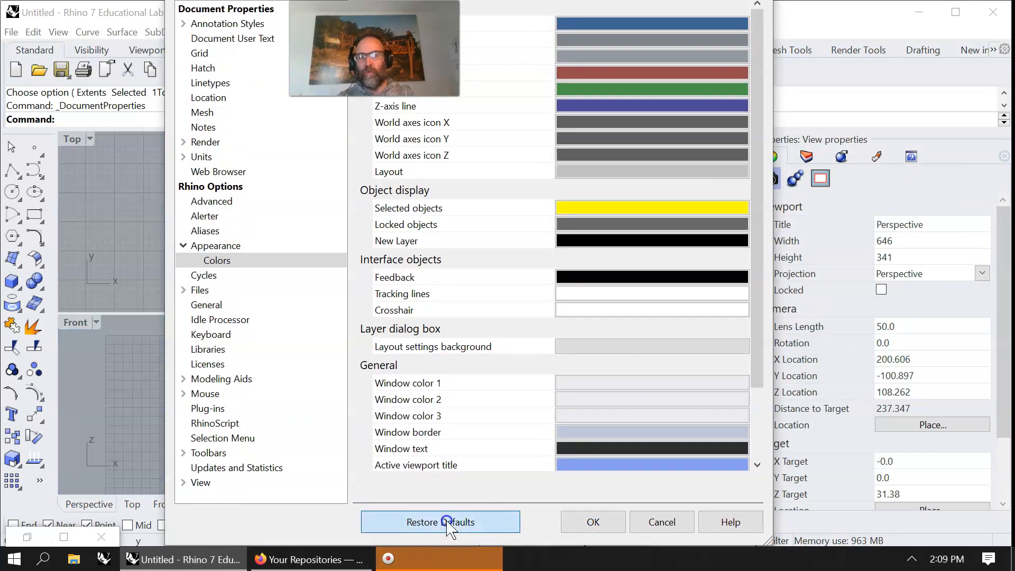
click(601, 520)
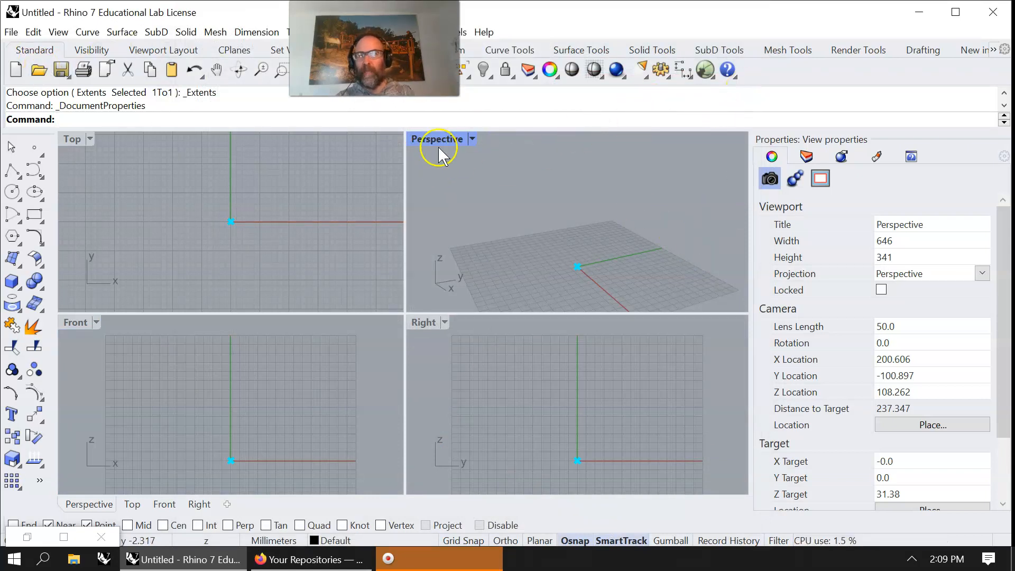
Review the toolbar layout options, examining the default toolbar file's list of toolbars and its Standard Toolbar Group.
drag(423, 48, 951, 48)
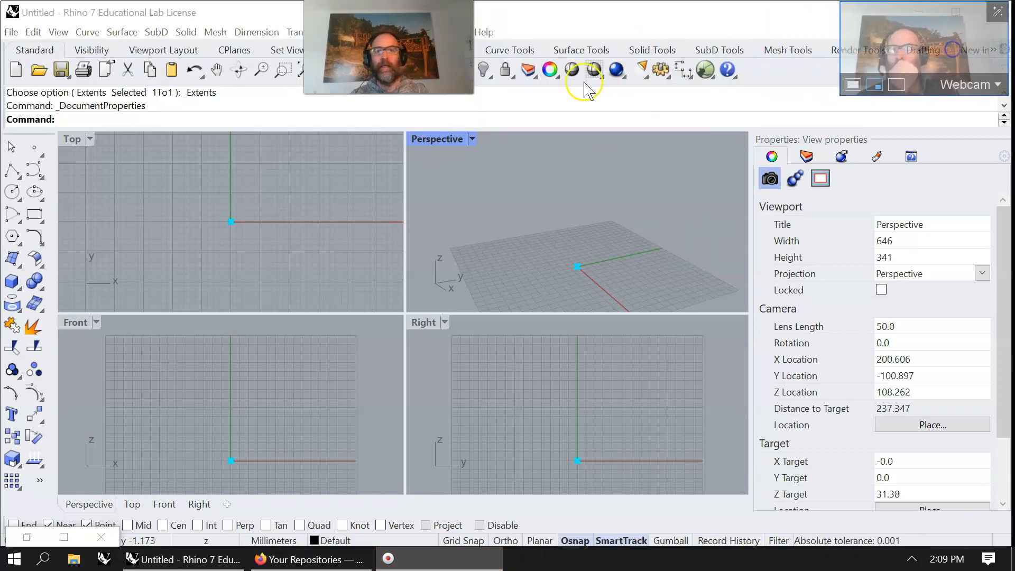
click(346, 33)
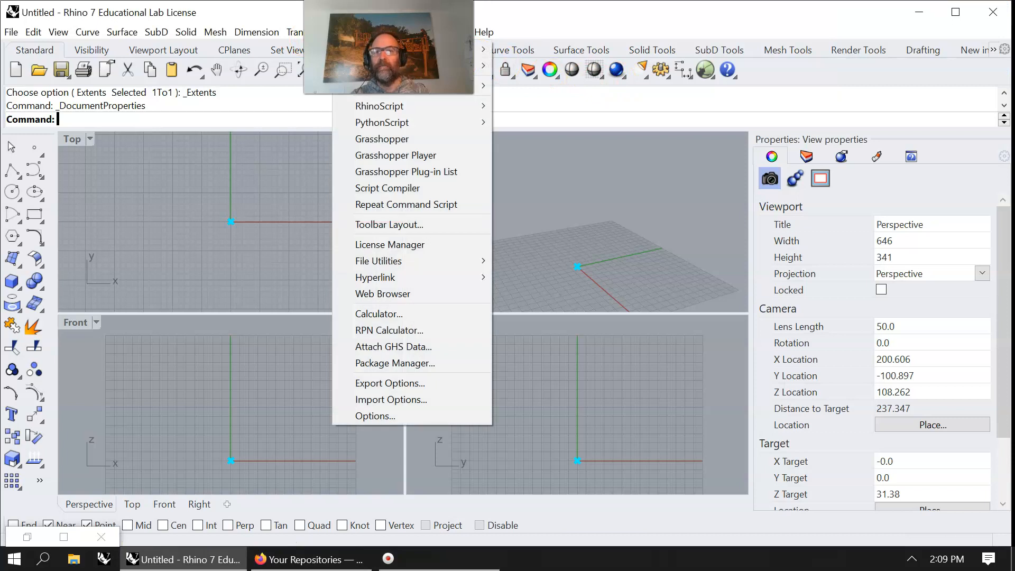
click(396, 223)
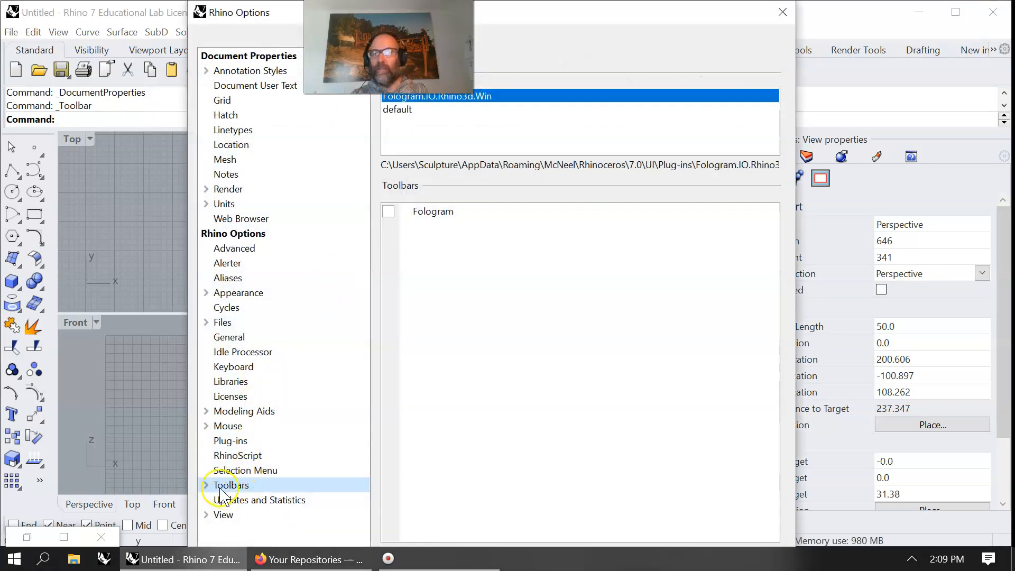
click(208, 484)
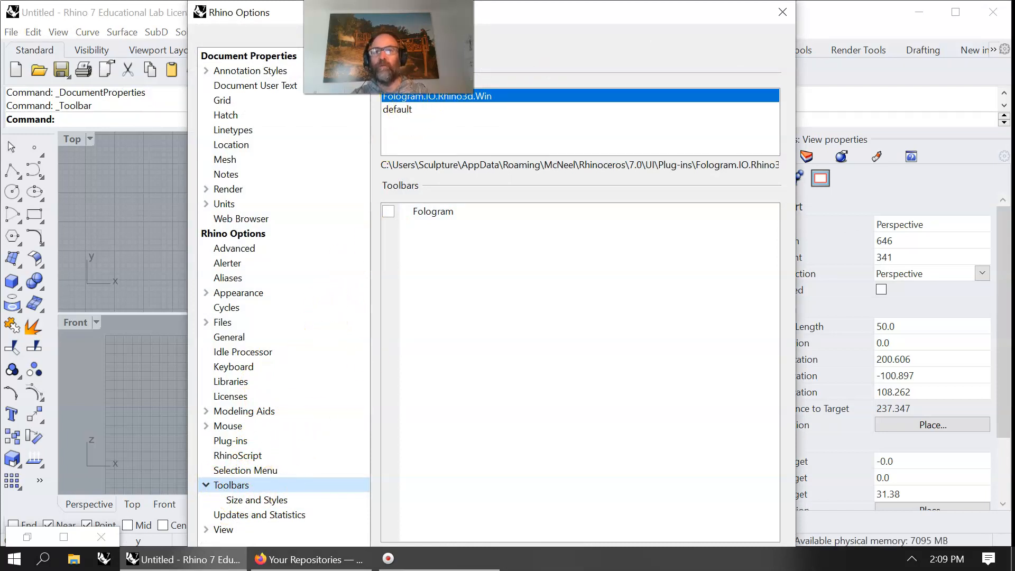
right_click(385, 95)
click(433, 152)
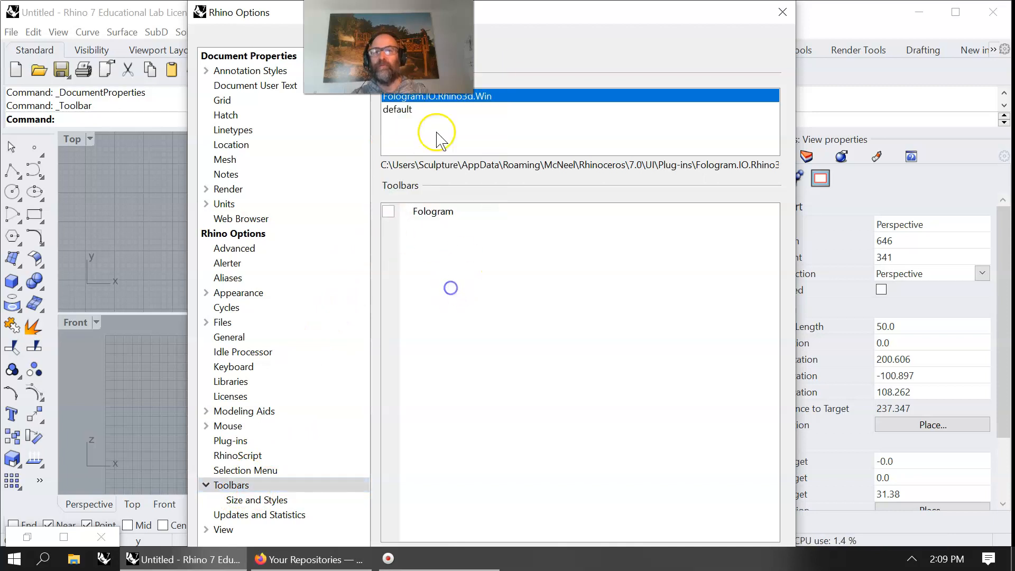
click(401, 110)
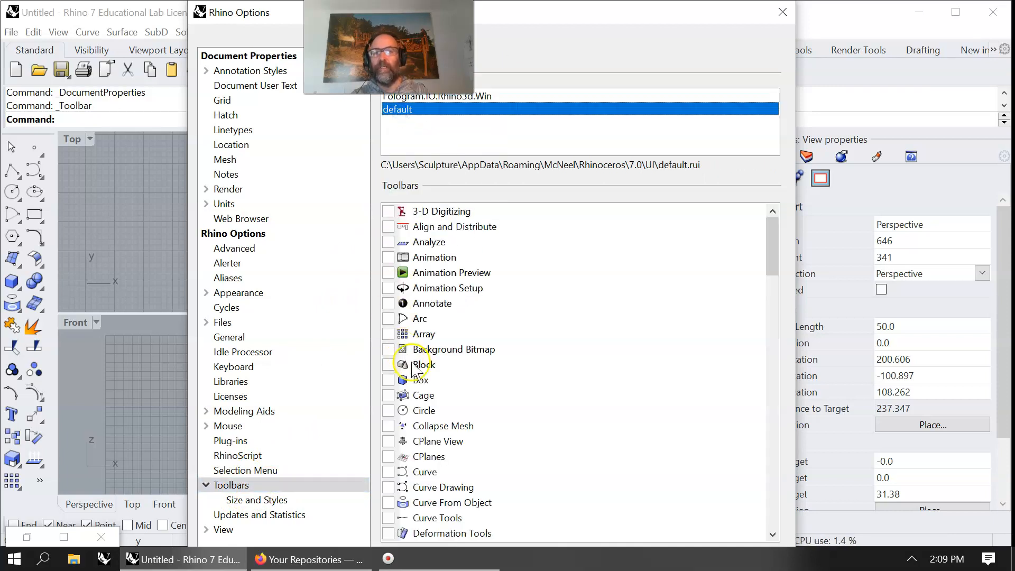
scroll(522, 423, down, 20)
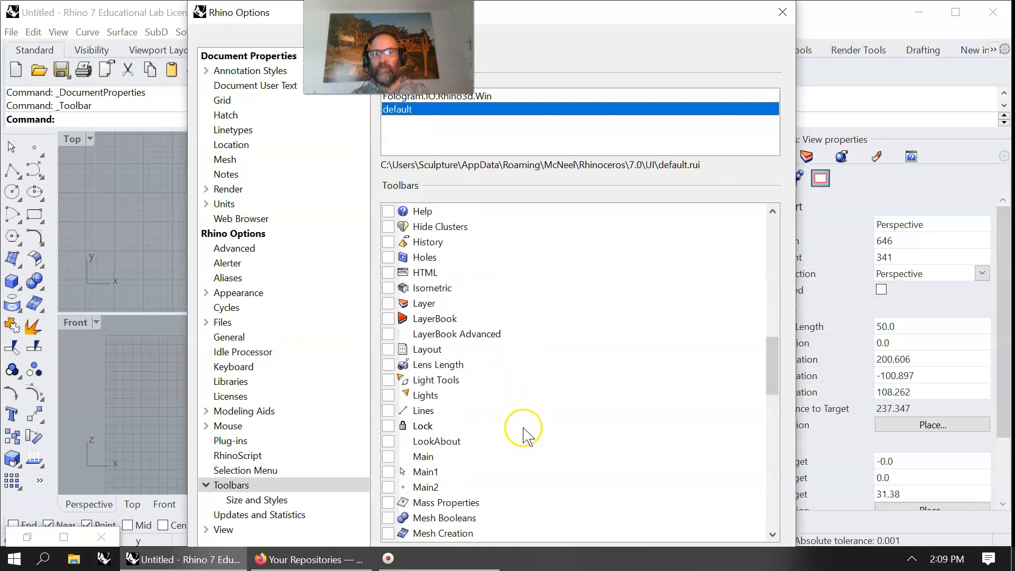
scroll(523, 426, down, 3)
scroll(522, 426, up, 2)
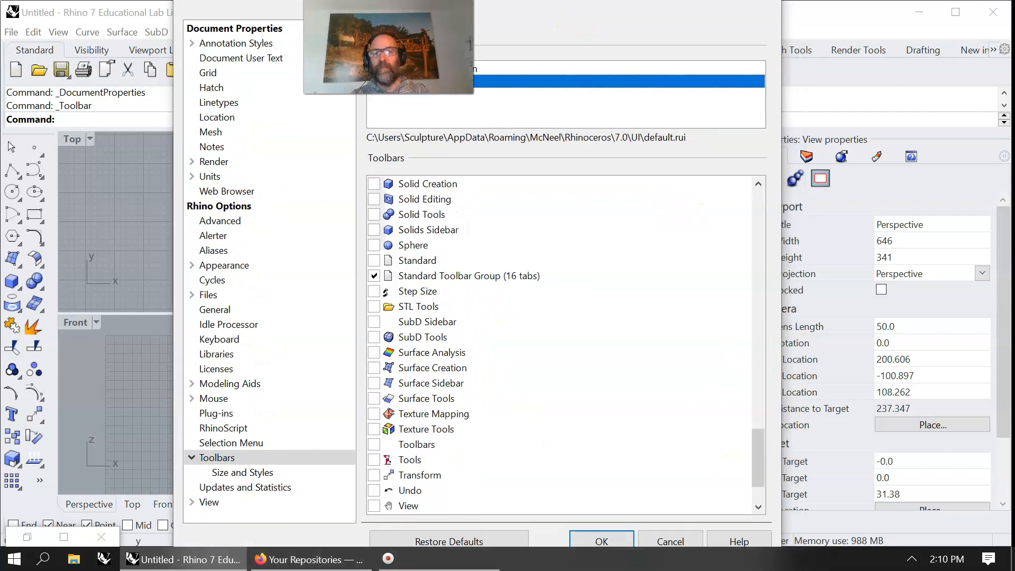
click(591, 508)
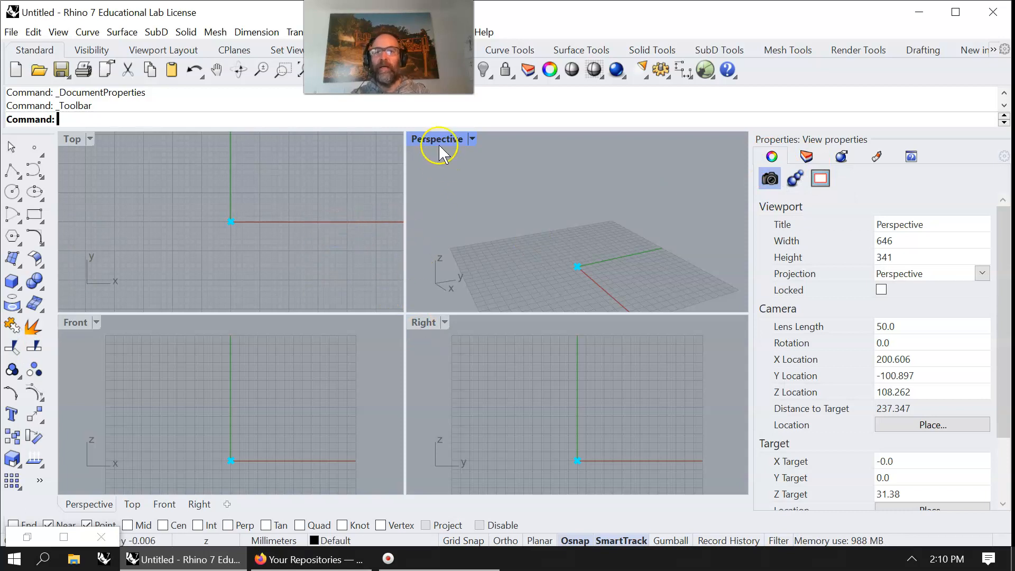
Set the viewport background to a medium-dark slate blue in the Appearance colors and apply the change.
click(11, 32)
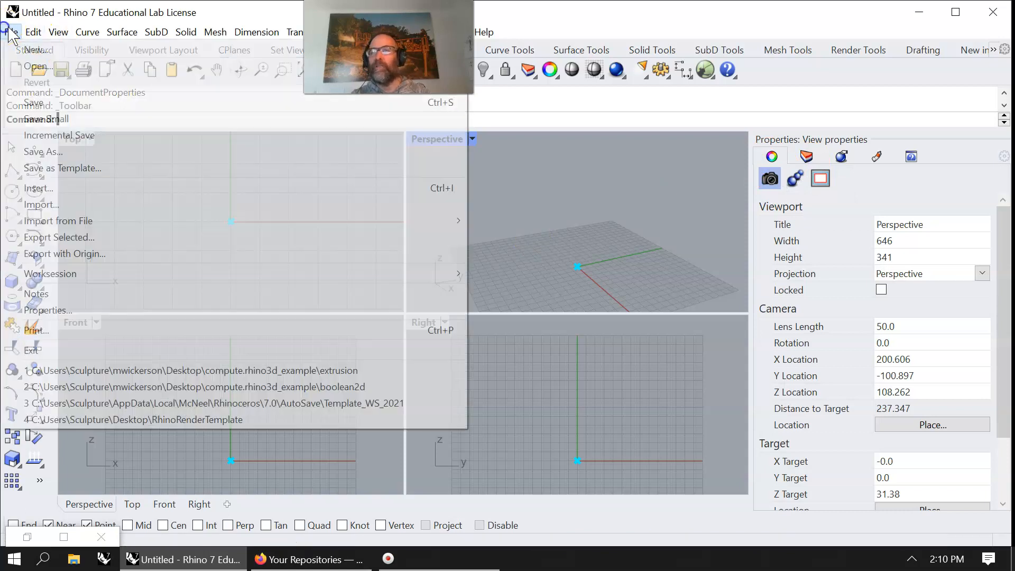
click(50, 310)
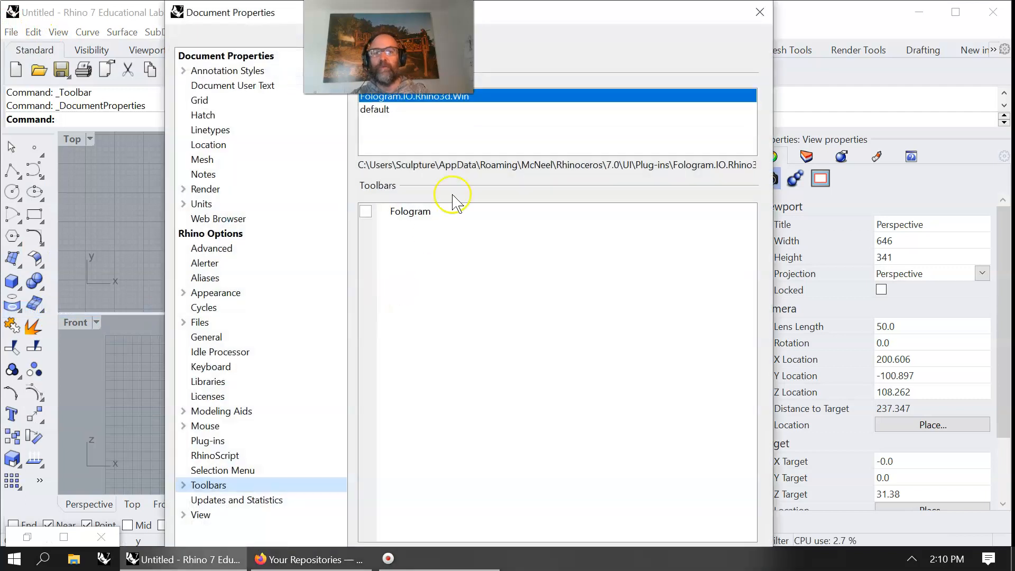
click(183, 294)
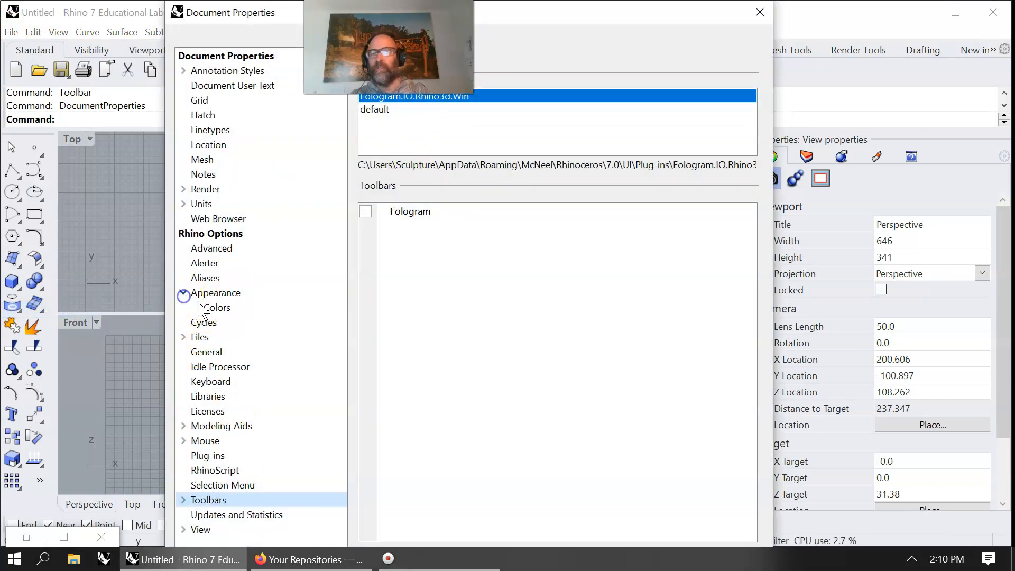
click(217, 308)
click(584, 69)
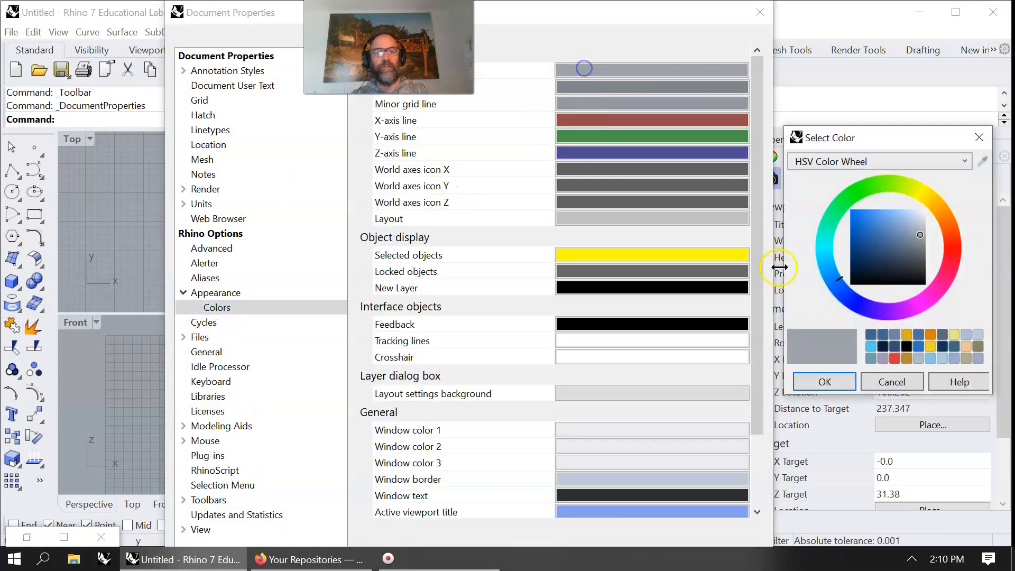
drag(921, 241, 893, 248)
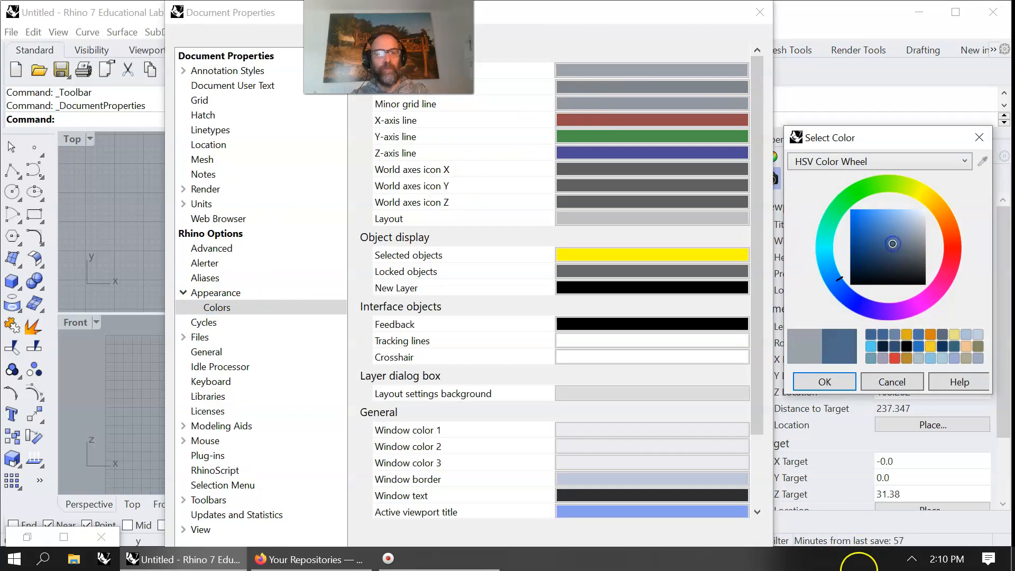
click(891, 382)
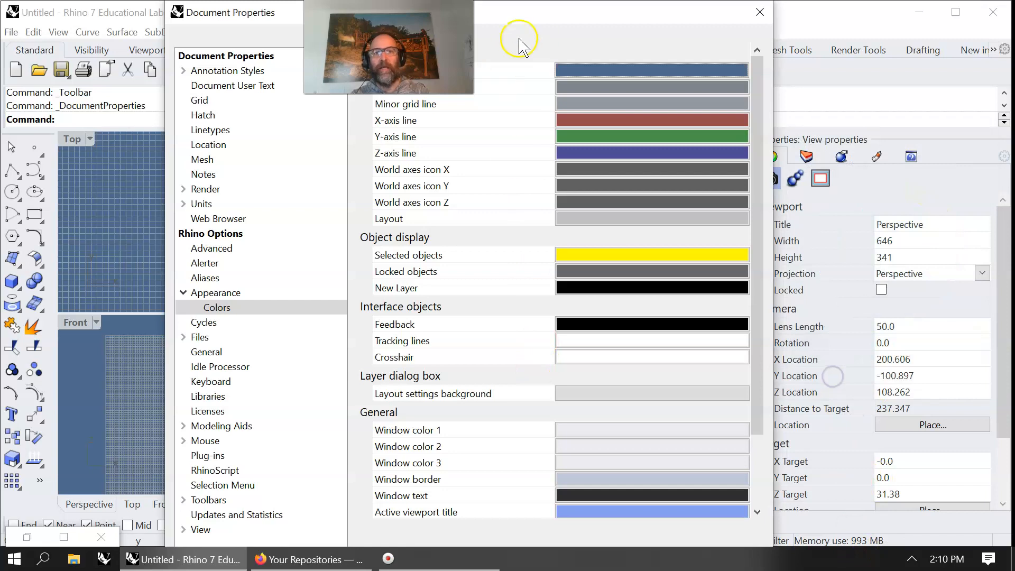
drag(550, 18, 542, 0)
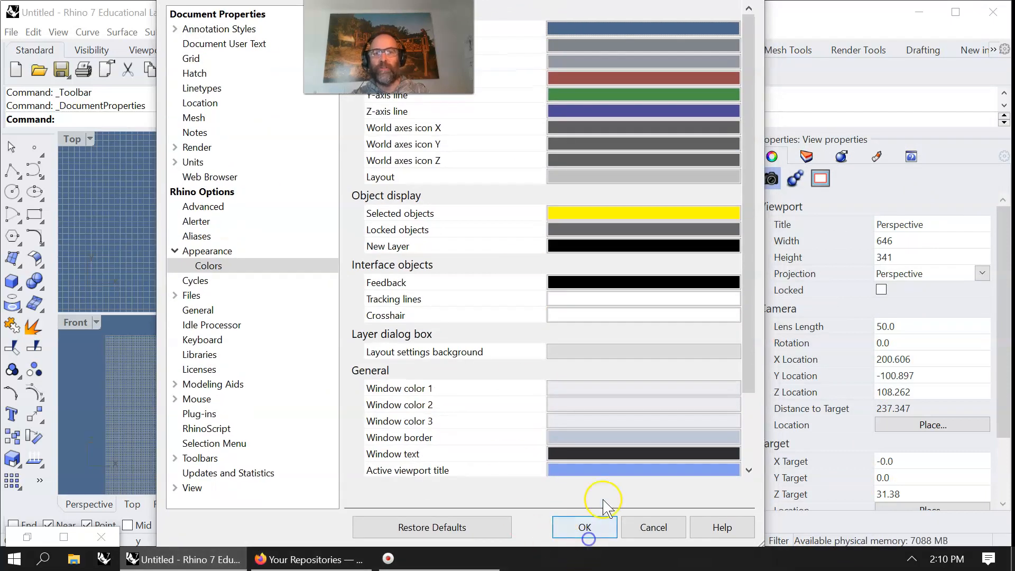
click(596, 527)
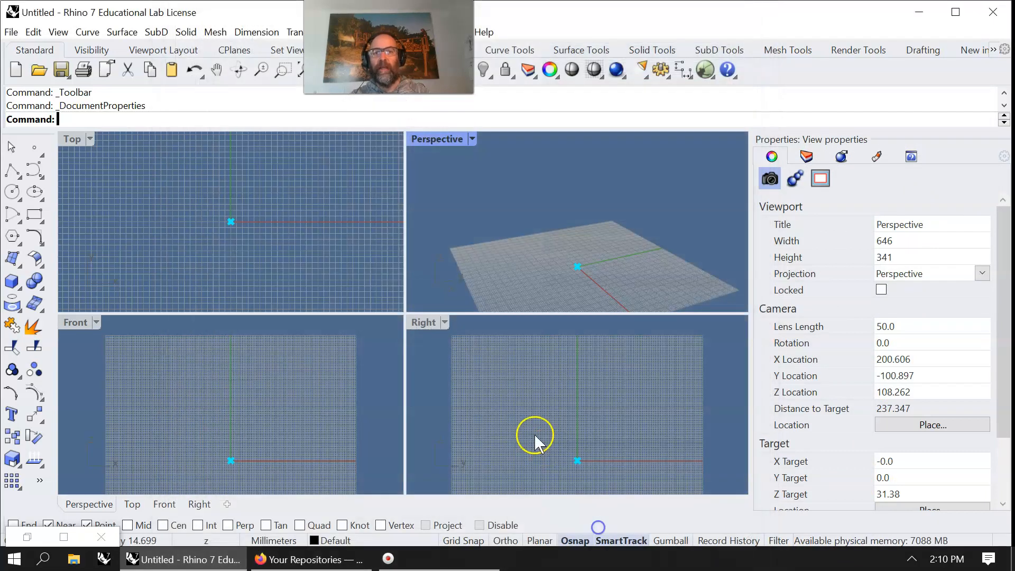
Maximize the Perspective viewport and bring up Grasshopper with the Grasshopper command.
double_click(436, 138)
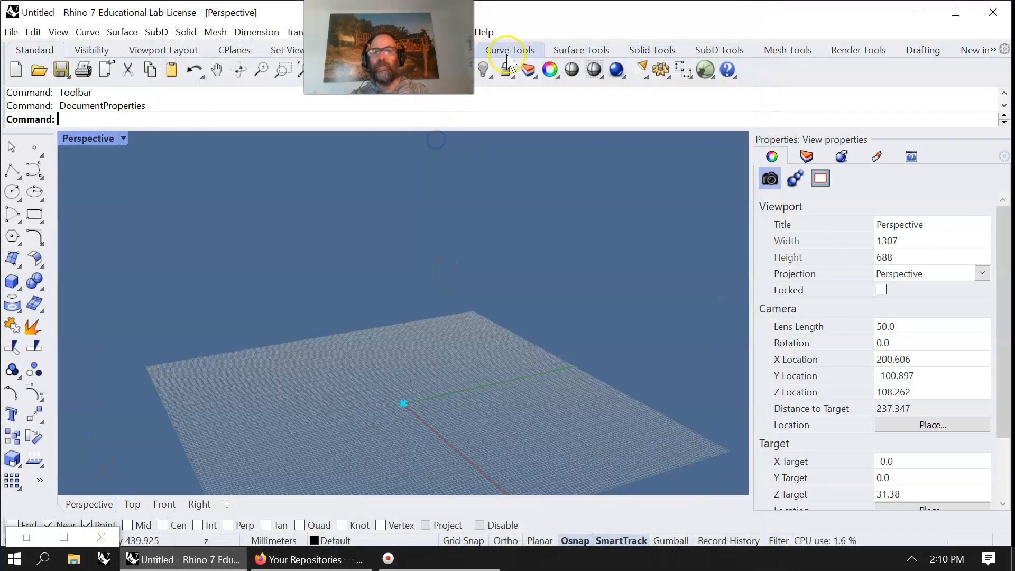
click(707, 71)
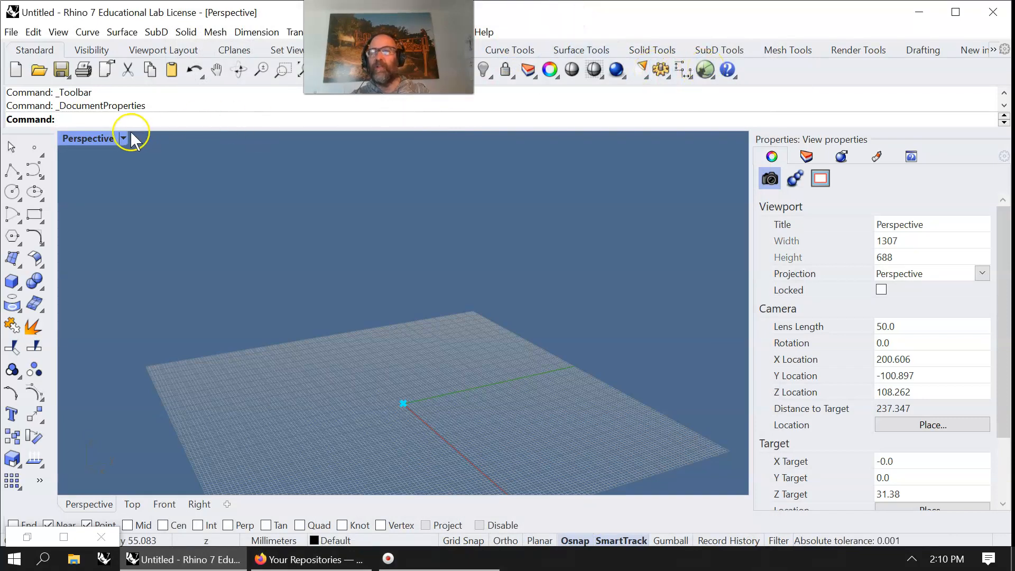
text(Gra)
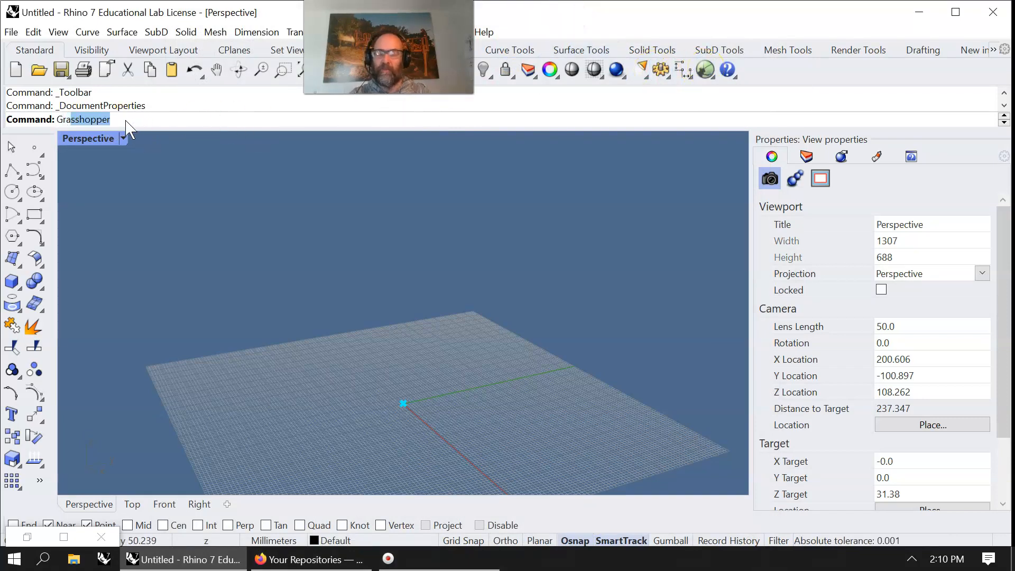
text(ss)
key(Return)
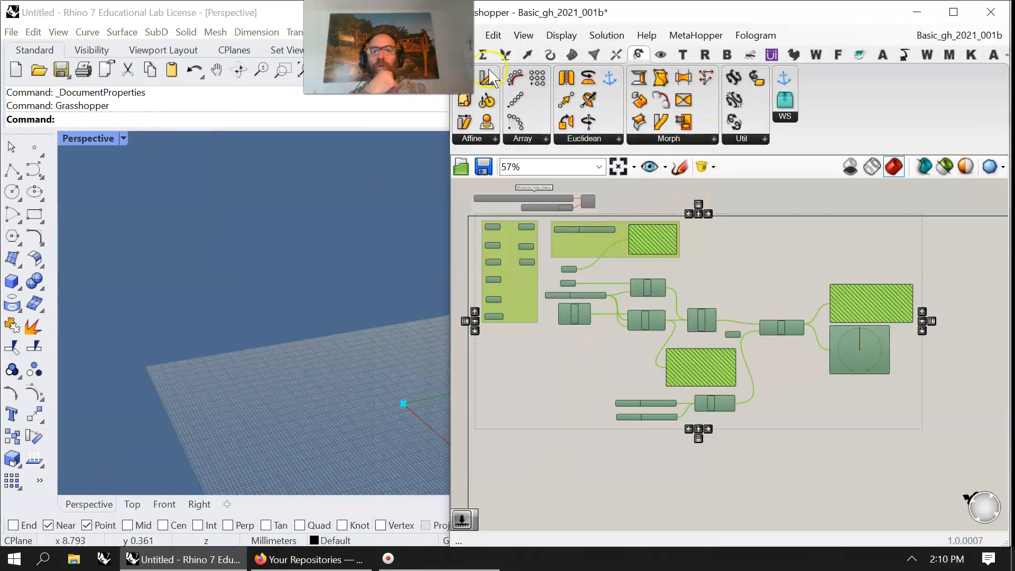
Create a new Grasshopper document and return to the open Basic_gh_2021_001b definition.
click(478, 35)
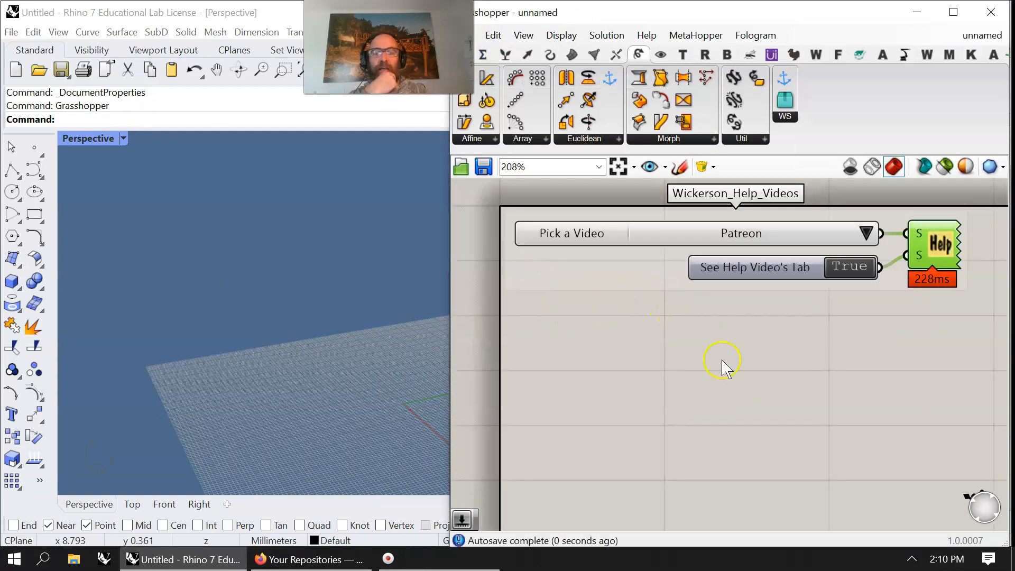
right_drag(796, 402, 789, 297)
click(982, 35)
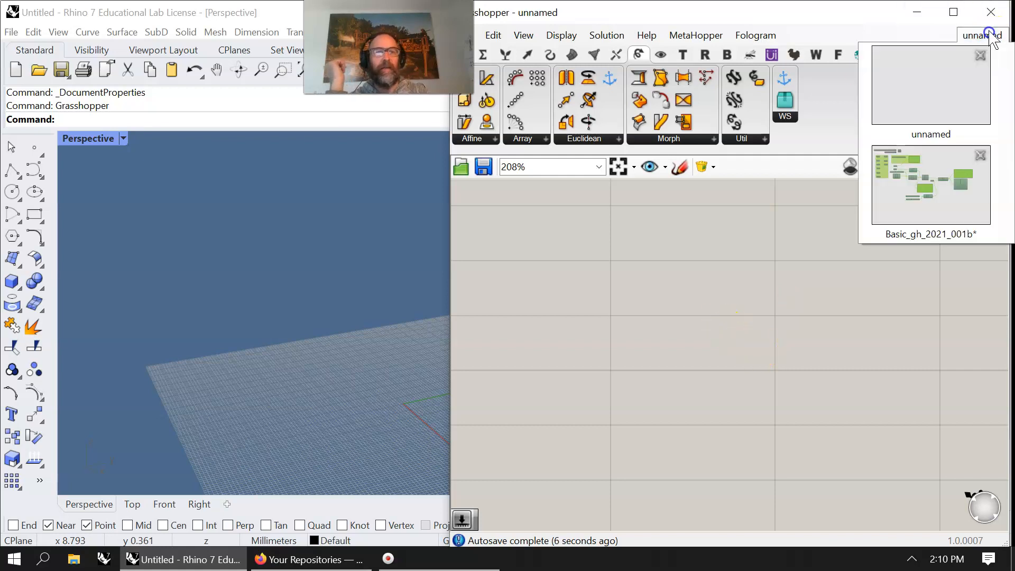
click(949, 195)
Place a primitive Sphere component on an empty area of the Basic_gh_2021_001b canvas.
right_drag(761, 479, 741, 233)
scroll(687, 299, up, 3)
right_drag(677, 315, 550, 527)
right_drag(518, 399, 883, 369)
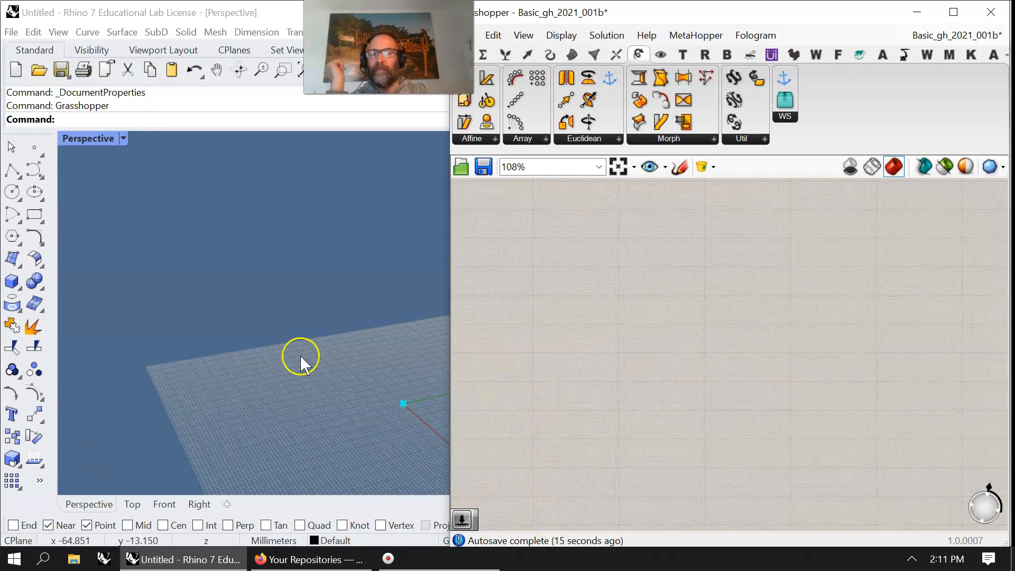
scroll(249, 353, down, 4)
scroll(283, 350, up, 6)
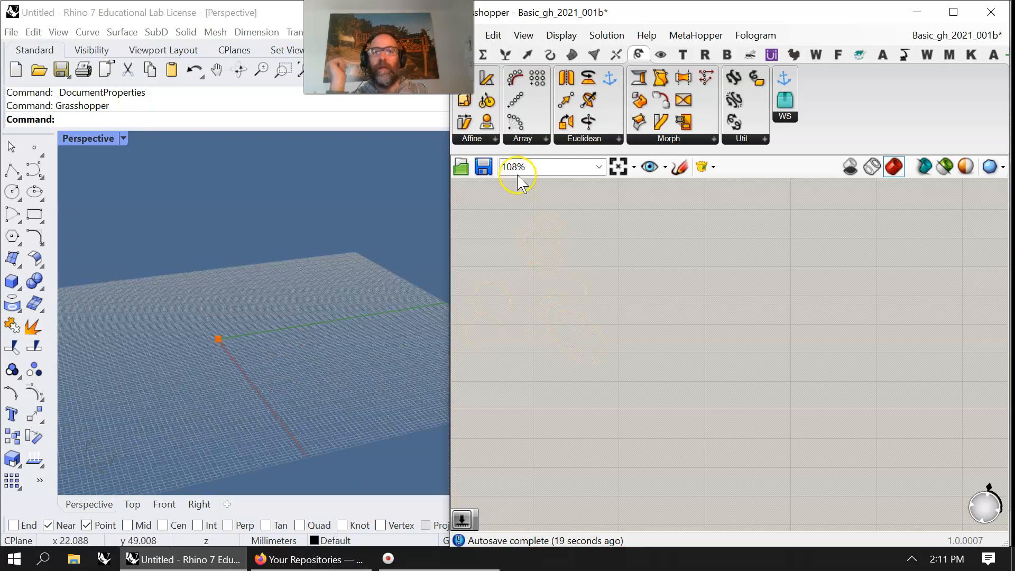
click(572, 55)
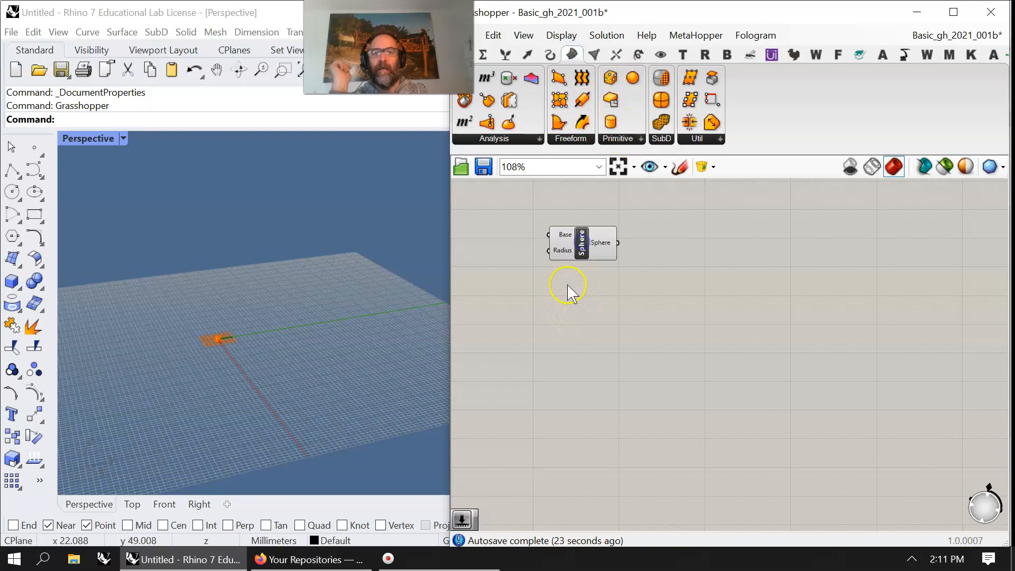
scroll(217, 362, up, 6)
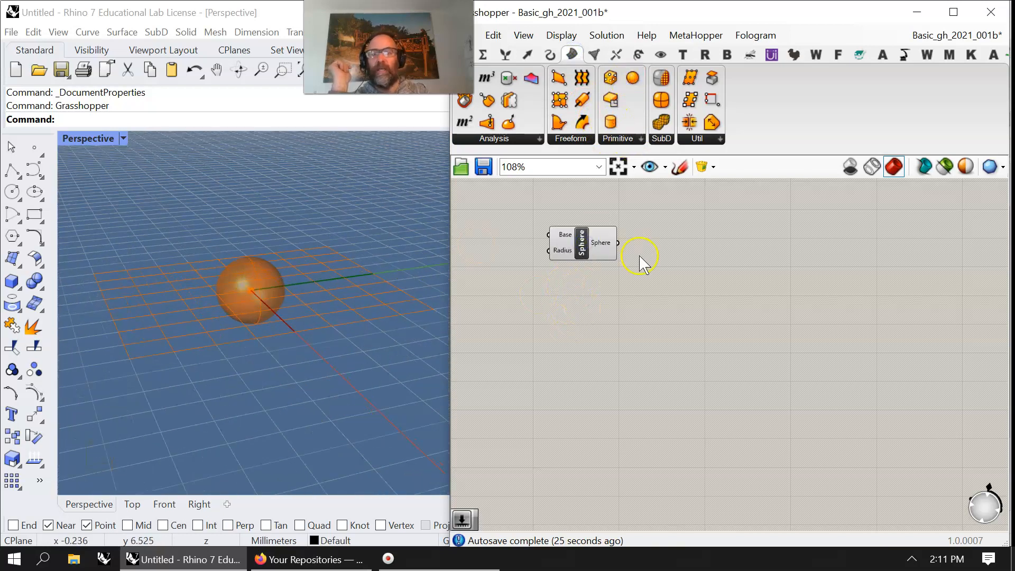
Change the document's Normal preview material to a yellow-gold color in the Grasshopper viewport settings.
right_click(599, 304)
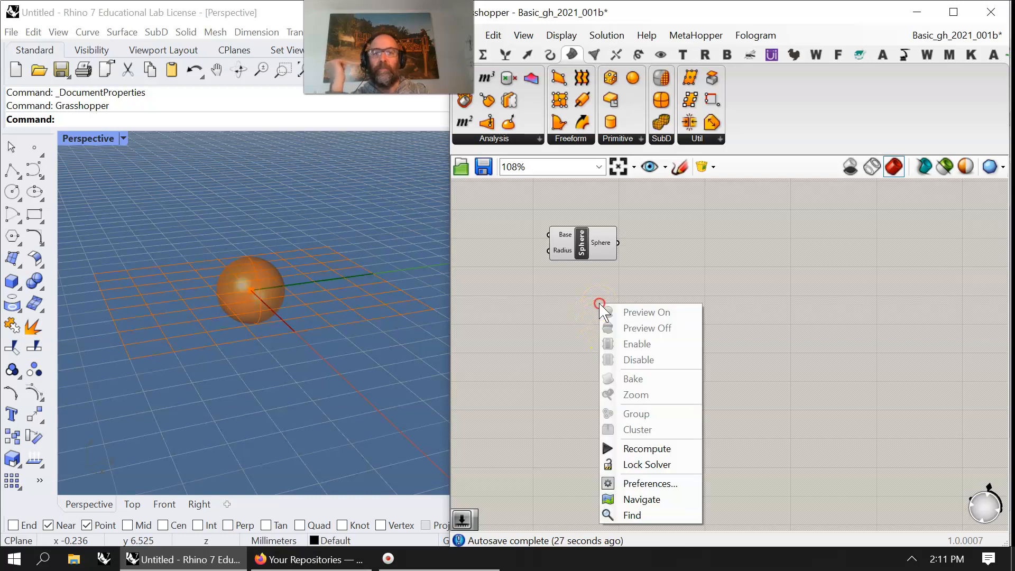
click(646, 483)
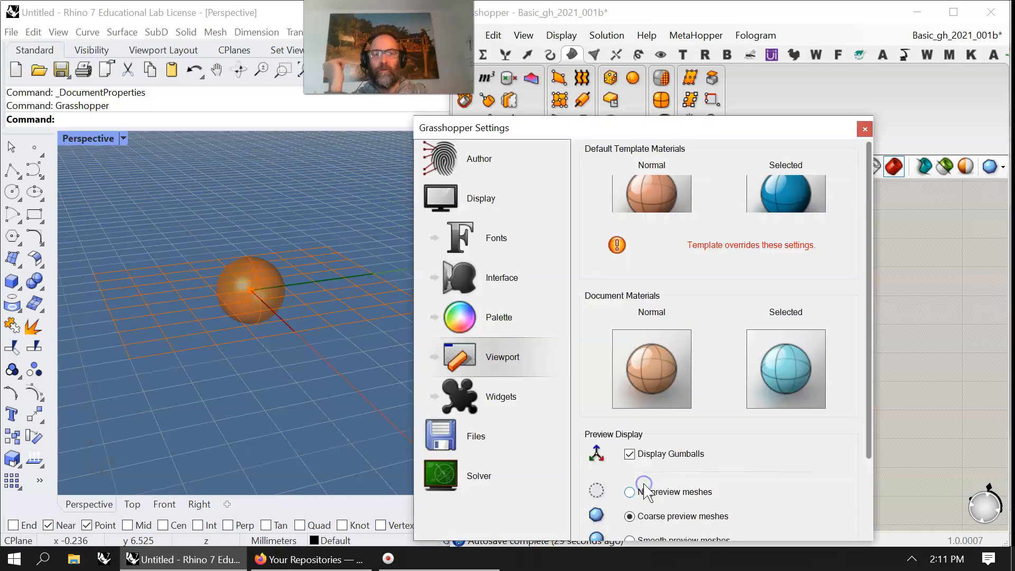
click(646, 362)
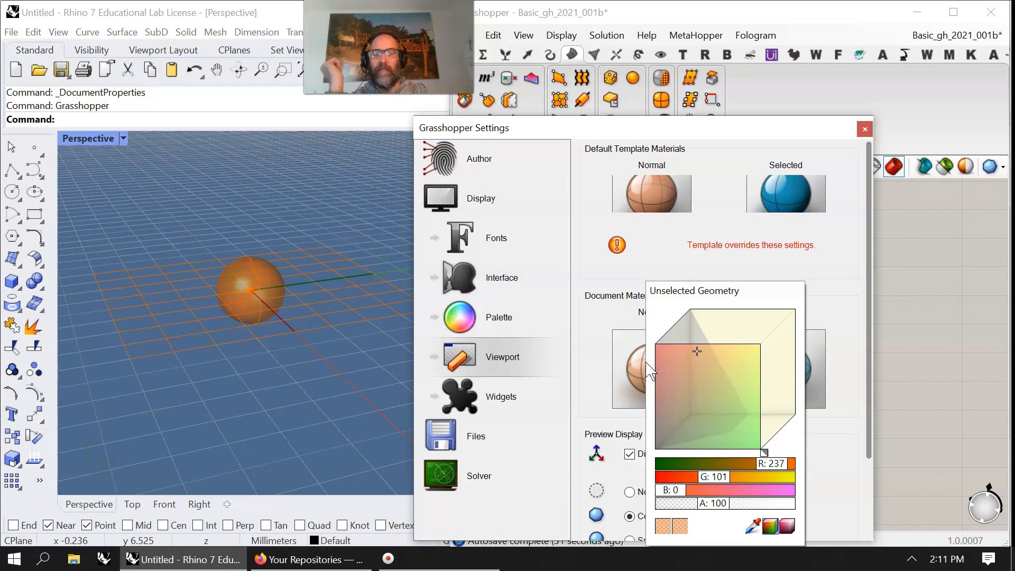
mouse_move(712, 373)
mouse_down()
mouse_move(706, 355)
mouse_move(688, 354)
mouse_move(741, 356)
mouse_move(718, 352)
mouse_up()
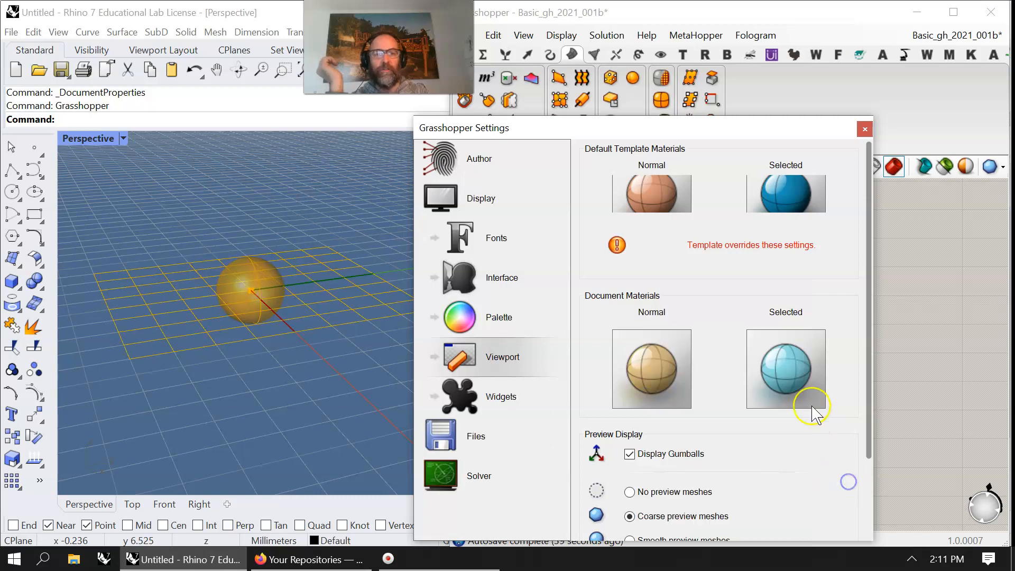
Examine the document's Selected preview material color and compare the sphere's preview with its component selected and deselected.
click(786, 371)
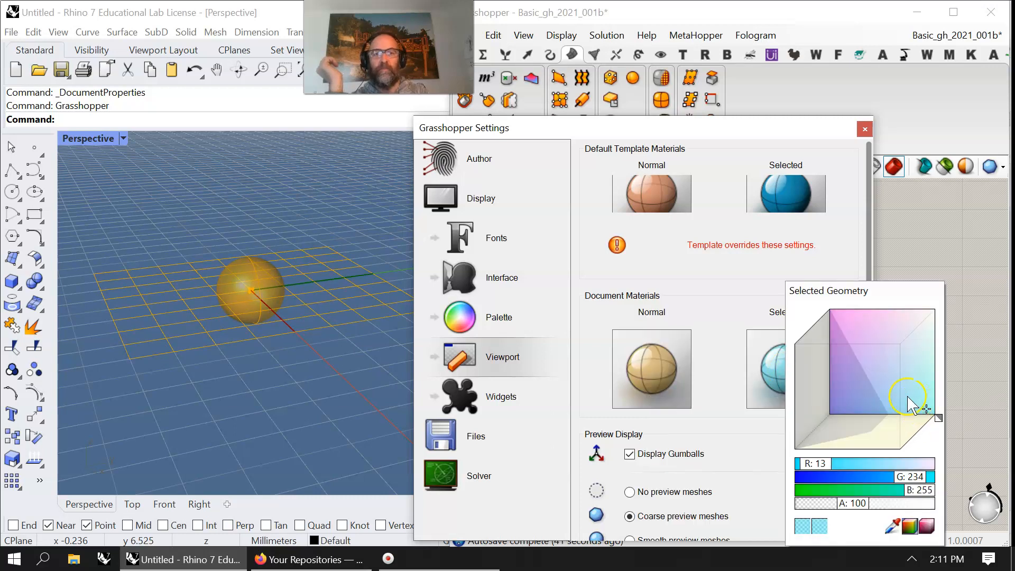
mouse_move(809, 128)
mouse_down()
mouse_move(493, 106)
mouse_move(796, 164)
mouse_move(811, 126)
mouse_up()
click(592, 253)
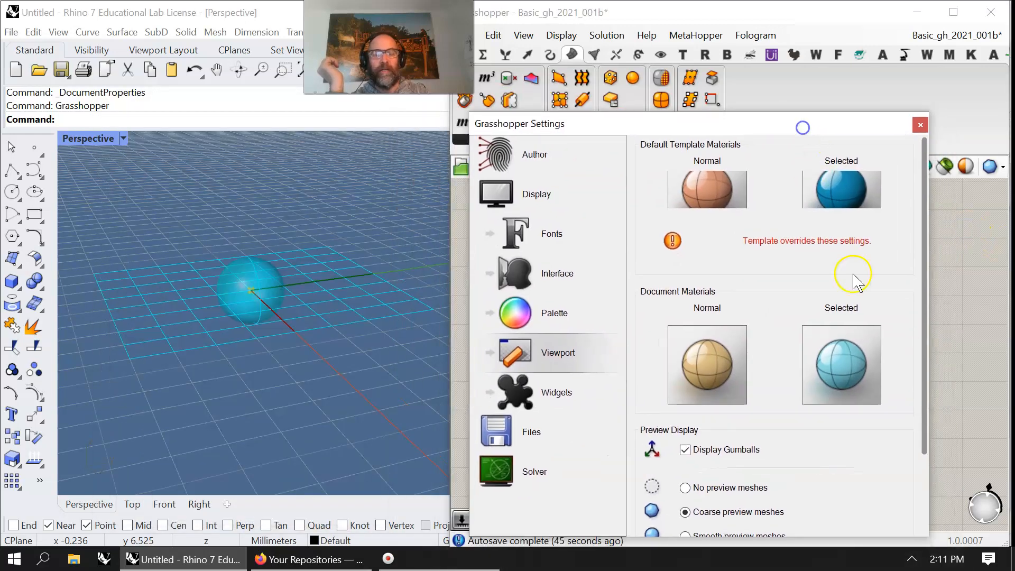
click(837, 370)
drag(988, 417, 1010, 385)
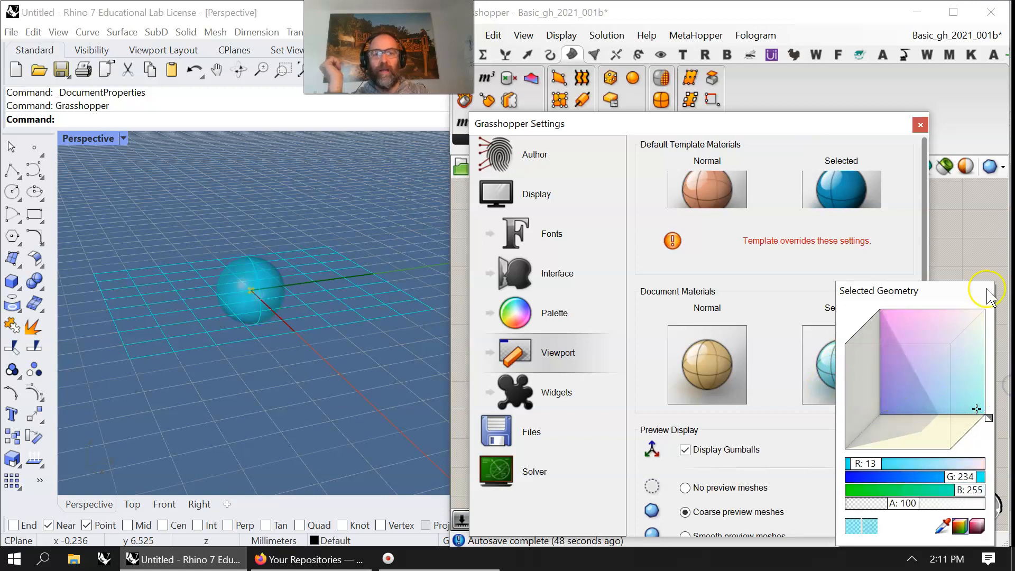
click(958, 261)
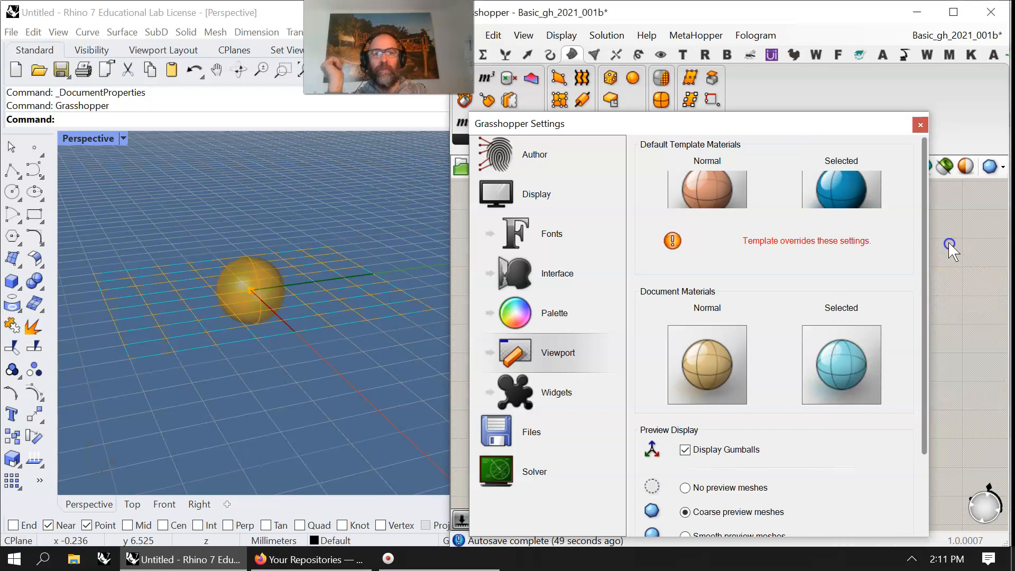
Close the Grasshopper settings and delete the test Sphere component from the Basic_gh_2021_001b canvas.
click(920, 126)
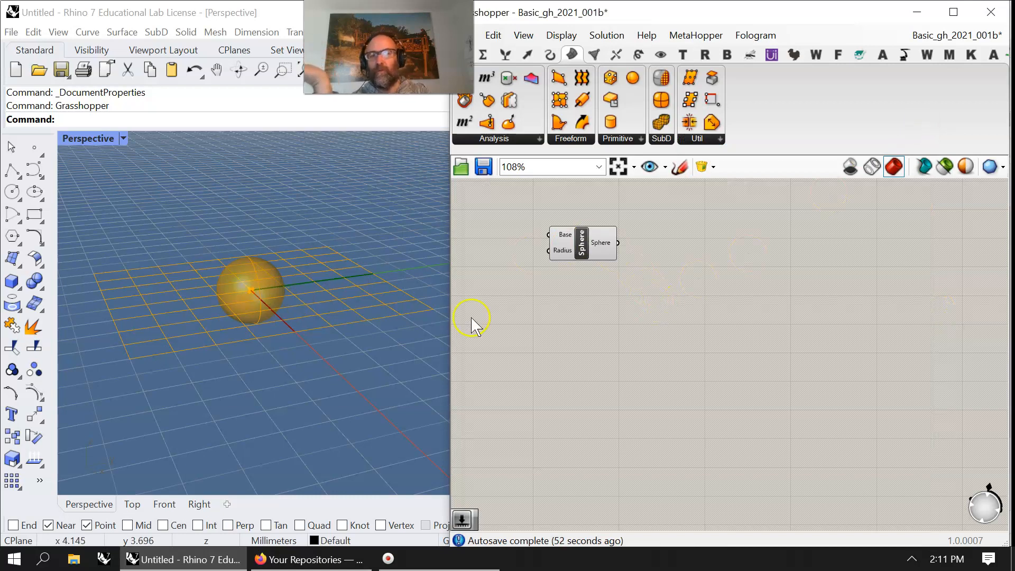
right_drag(590, 336, 674, 386)
click(685, 289)
key(Delete)
Examine the red group of basic parameter components, from Point and Vector to Geometry, in the Basic_gh_2021_001b definition.
right_drag(831, 371, 632, 379)
scroll(751, 389, down, 2)
right_drag(756, 389, 598, 345)
scroll(653, 349, up, 4)
right_drag(670, 343, 468, 364)
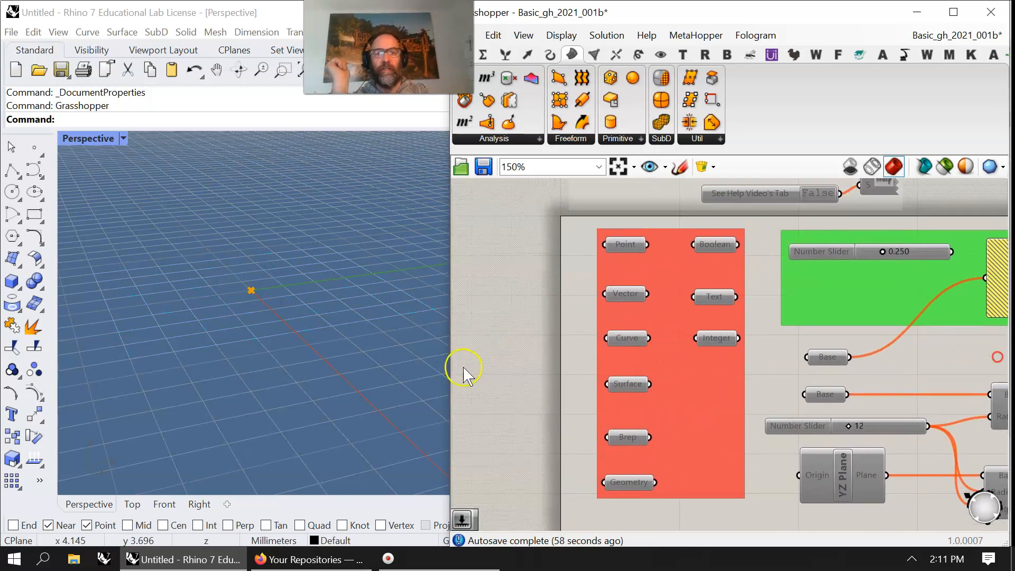
scroll(479, 364, up, 2)
right_drag(527, 376, 477, 346)
scroll(476, 346, down, 4)
drag(651, 472, 526, 246)
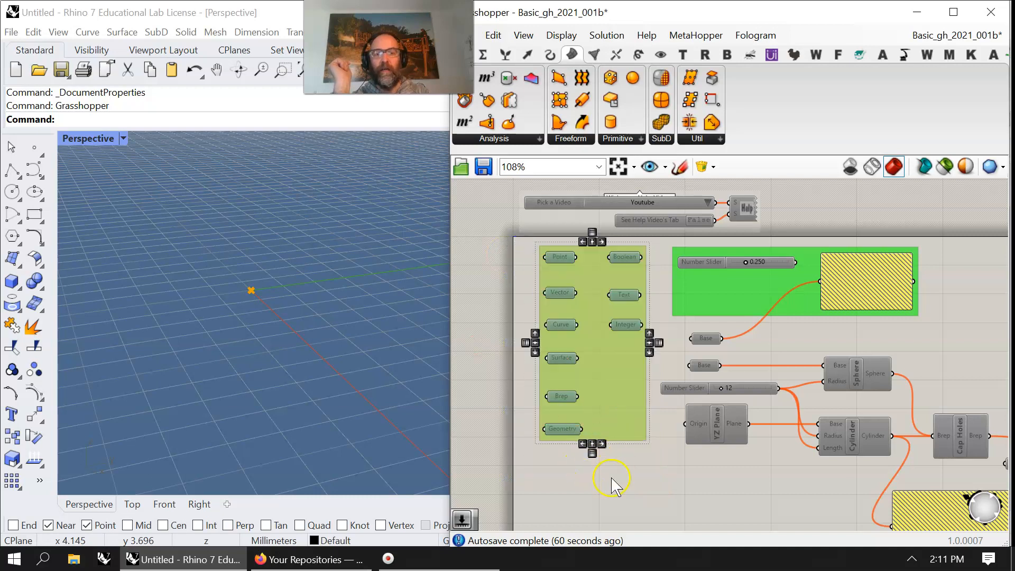
right_drag(611, 478, 616, 477)
right_click(630, 481)
click(614, 498)
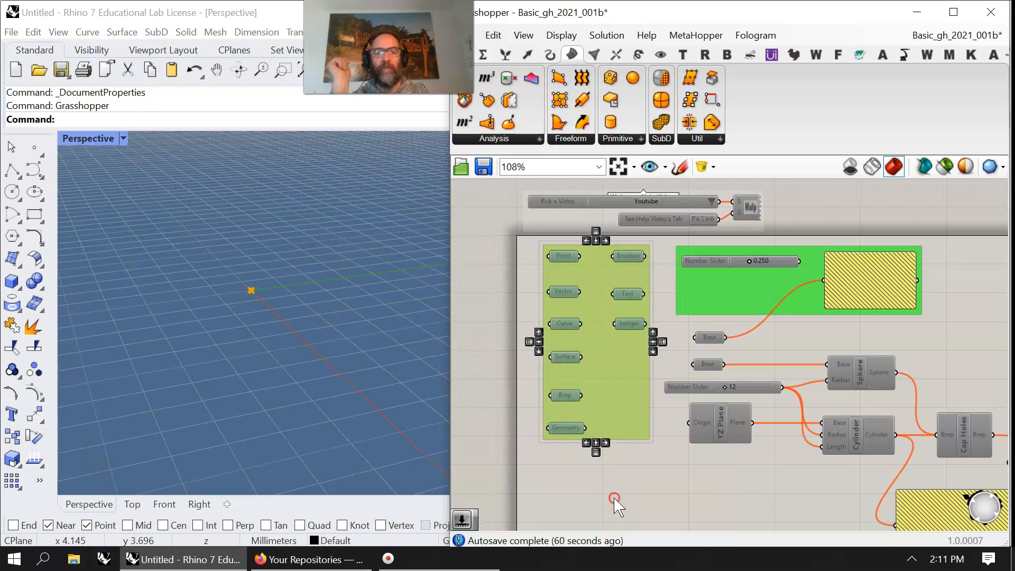
Examine the overall layout of the Basic_gh_2021_001b definition and the preview of its components when all are selected.
right_drag(616, 478, 548, 337)
scroll(582, 386, down, 3)
right_drag(591, 391, 554, 515)
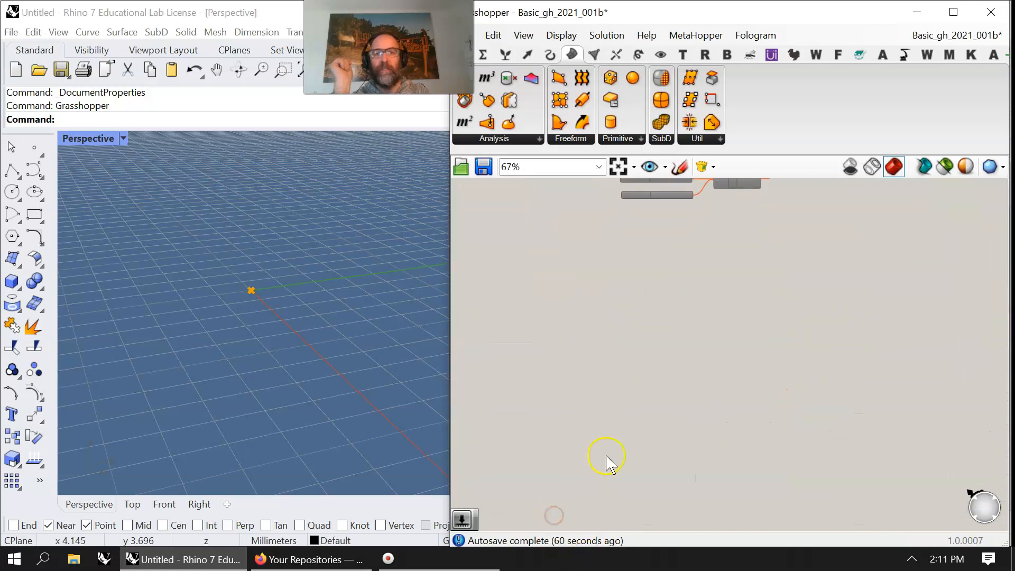
right_drag(670, 463, 708, 316)
scroll(641, 390, down, 3)
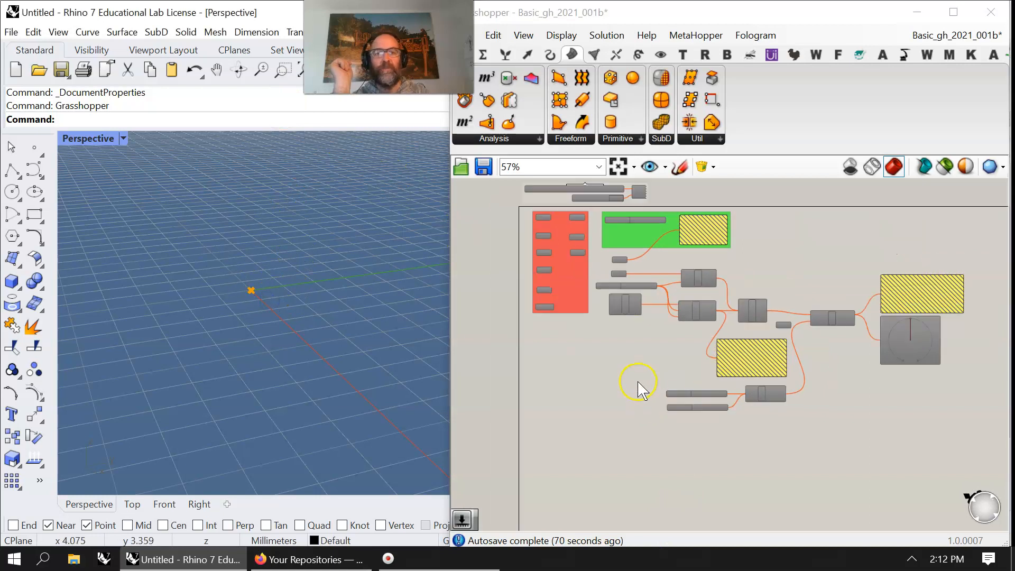
right_drag(641, 390, 611, 458)
scroll(609, 452, down, 5)
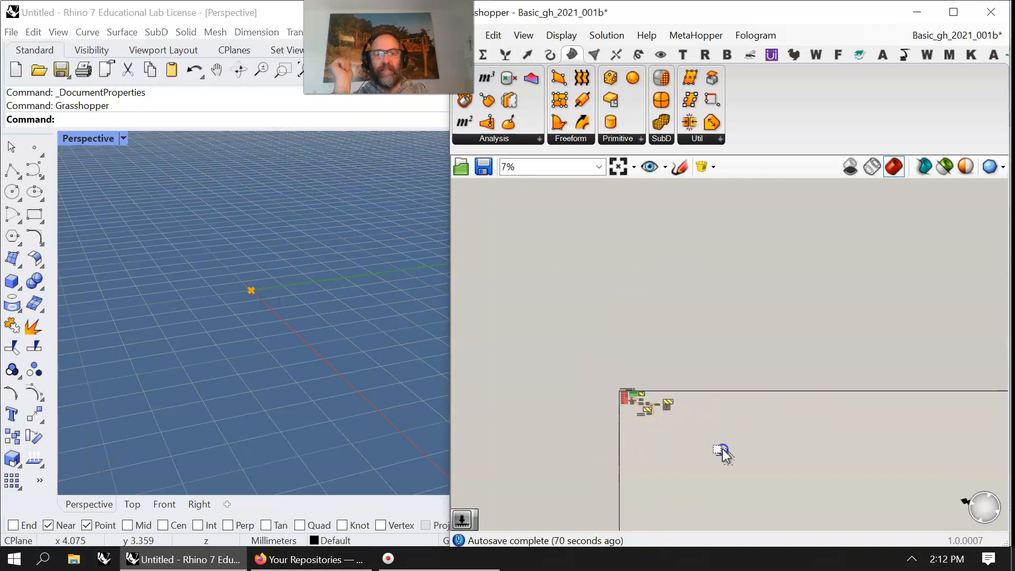
drag(725, 453, 545, 270)
right_click(544, 270)
click(587, 325)
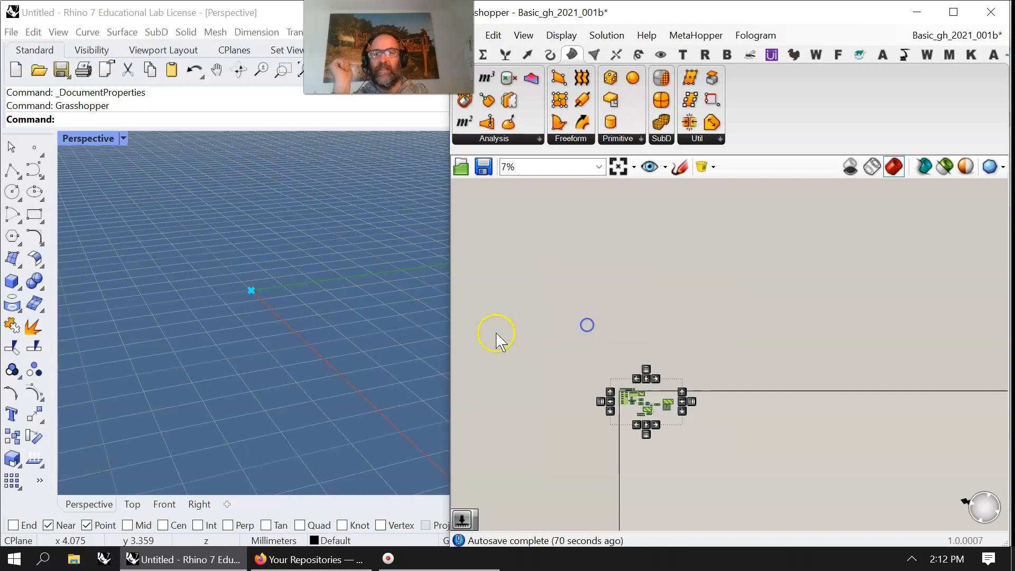
click(263, 324)
mouse_move(244, 296)
right_down()
mouse_move(262, 296)
mouse_move(227, 299)
right_up()
click(585, 420)
scroll(655, 339, up, 10)
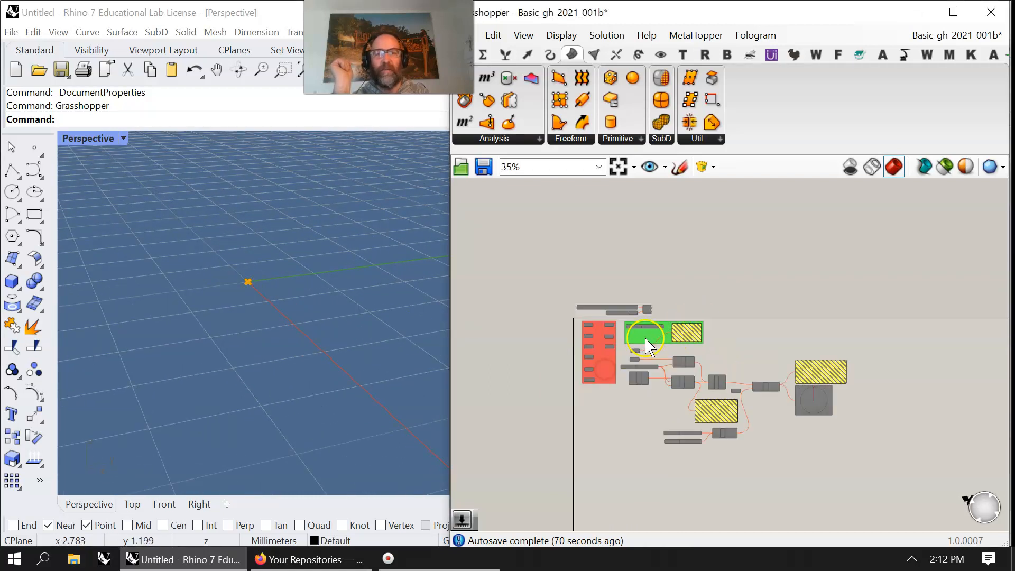
scroll(634, 288, up, 2)
scroll(642, 301, down, 5)
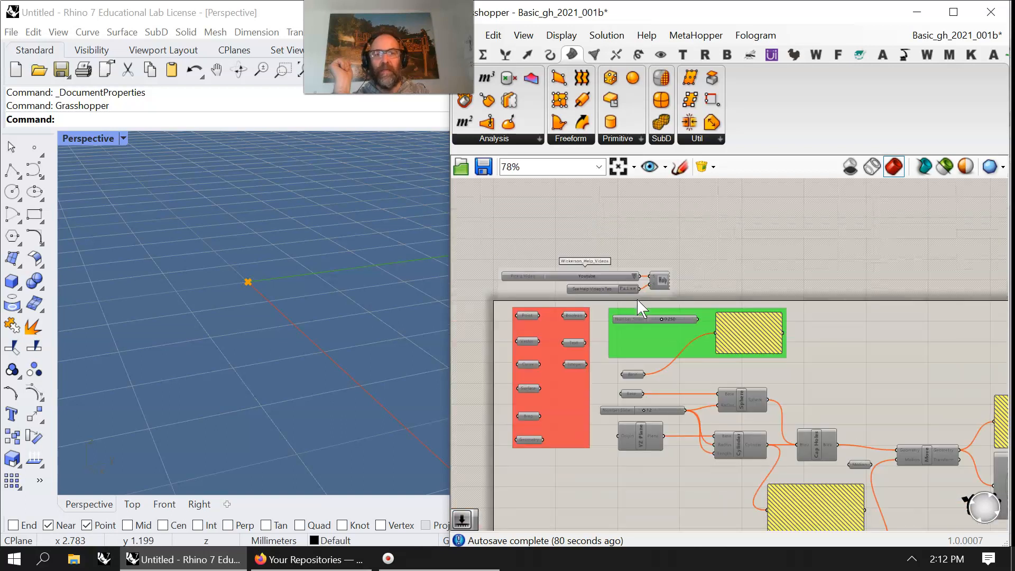
right_drag(592, 418, 539, 254)
scroll(585, 309, up, 2)
right_drag(585, 308, 734, 499)
Switch to the empty unnamed Grasshopper document and tilt the Rhino Perspective view toward the horizon.
click(951, 33)
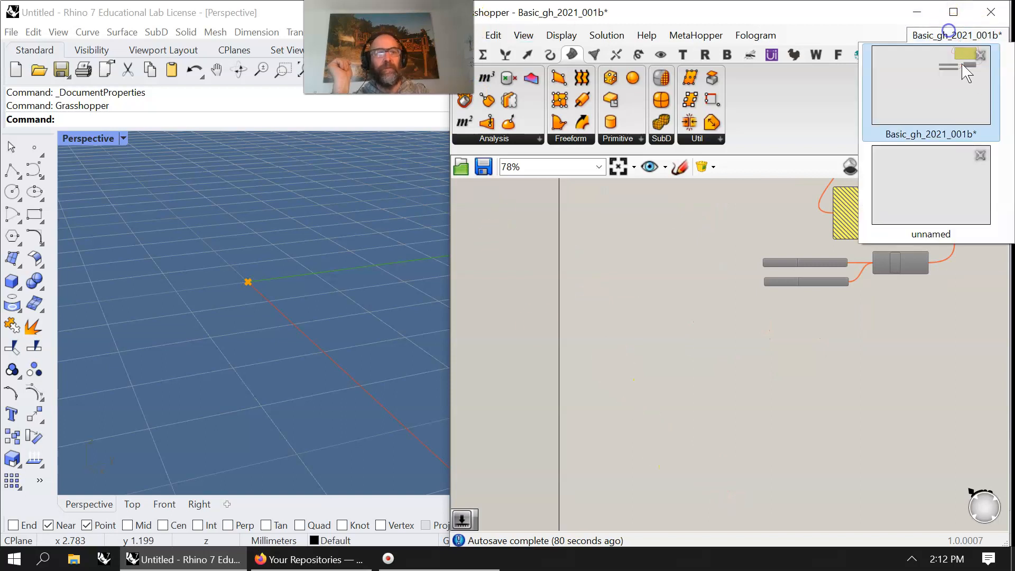
click(938, 188)
mouse_move(556, 301)
right_down()
mouse_move(606, 362)
mouse_move(602, 410)
mouse_move(601, 281)
mouse_move(572, 295)
right_up()
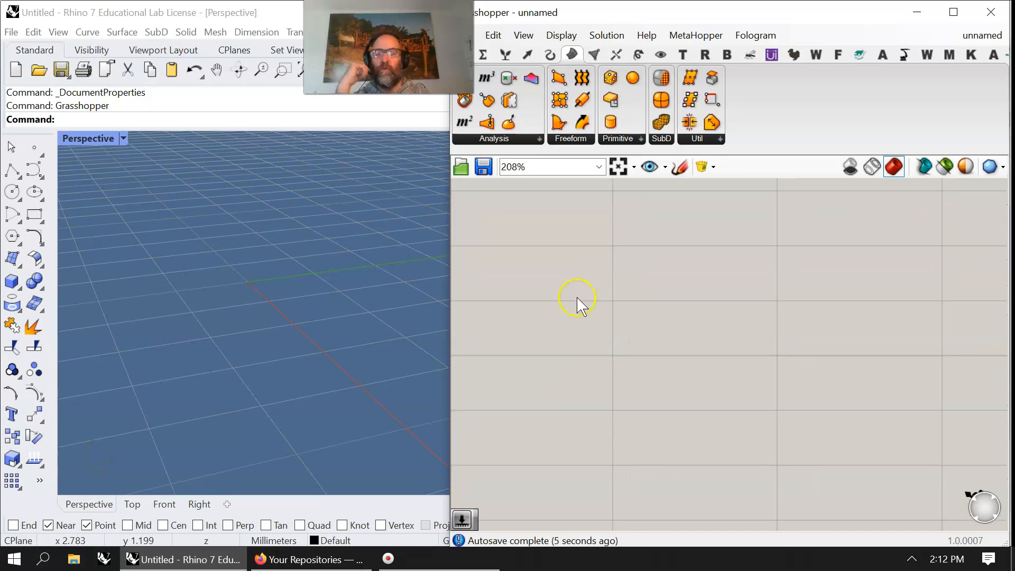
right_drag(233, 317, 243, 290)
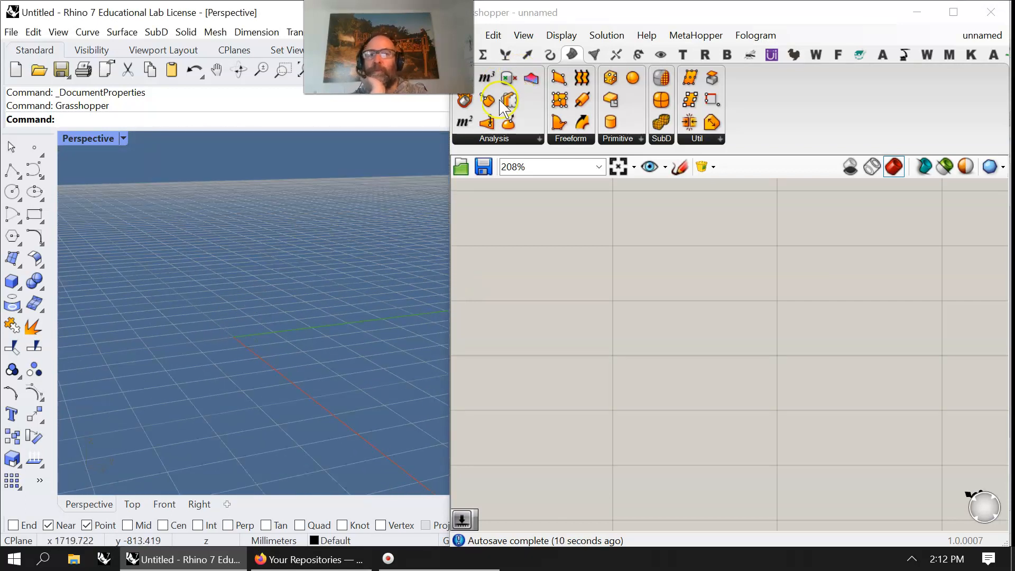
Place a Point parameter from the Params Geometry components on the upper part of the unnamed canvas.
mouse_move(468, 56)
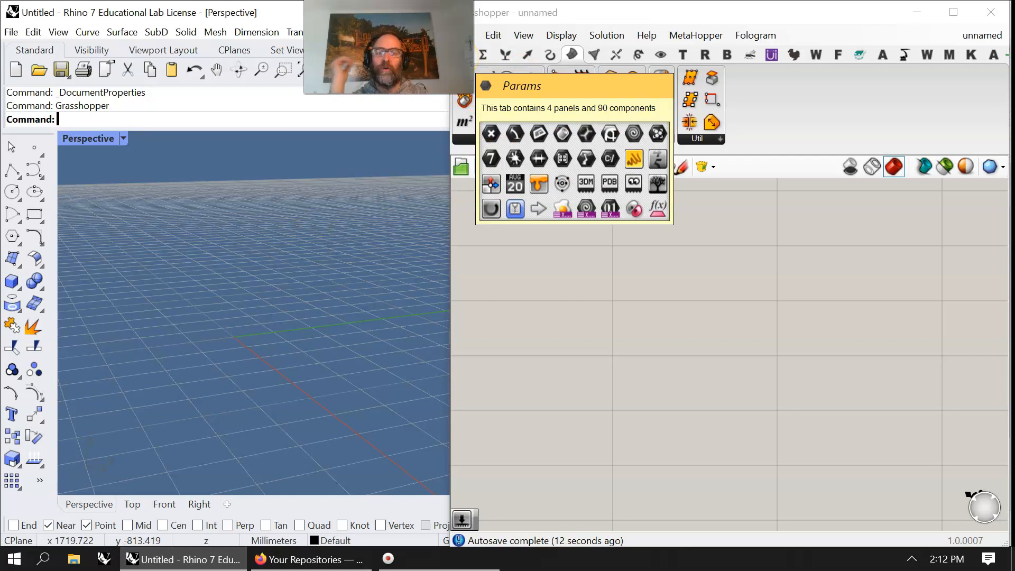
click(465, 55)
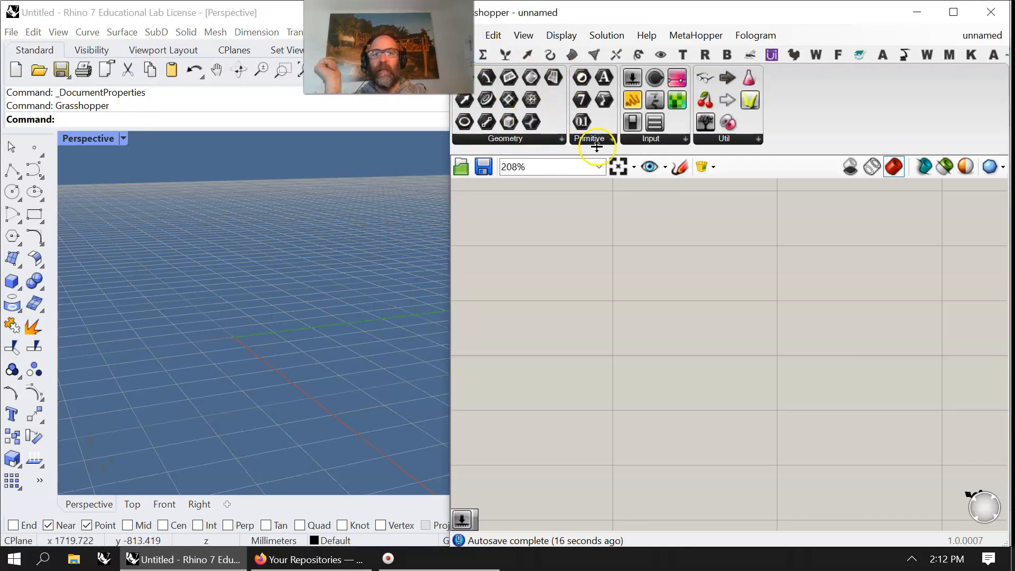
drag(591, 148, 625, 245)
drag(658, 209, 658, 153)
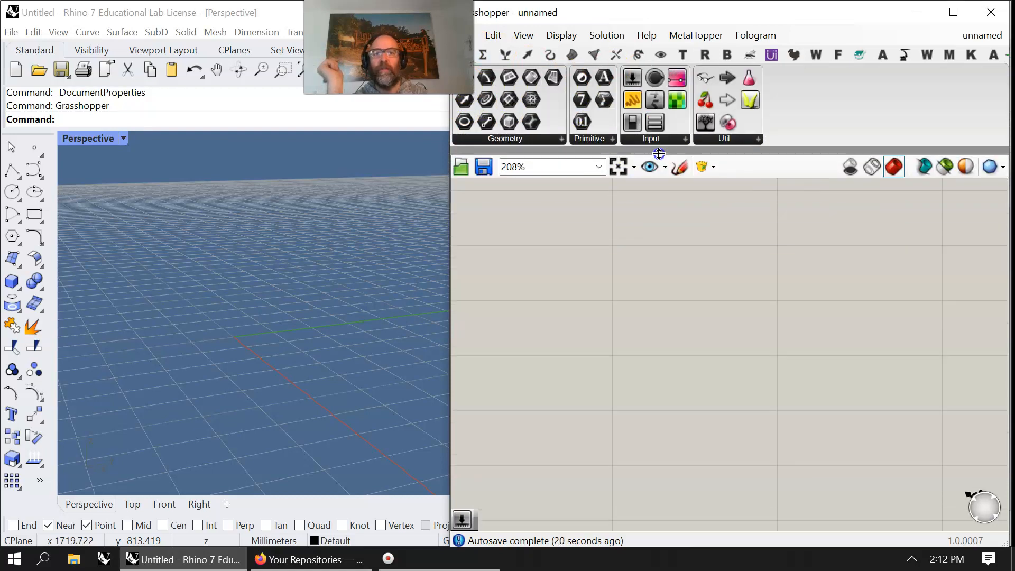
click(592, 136)
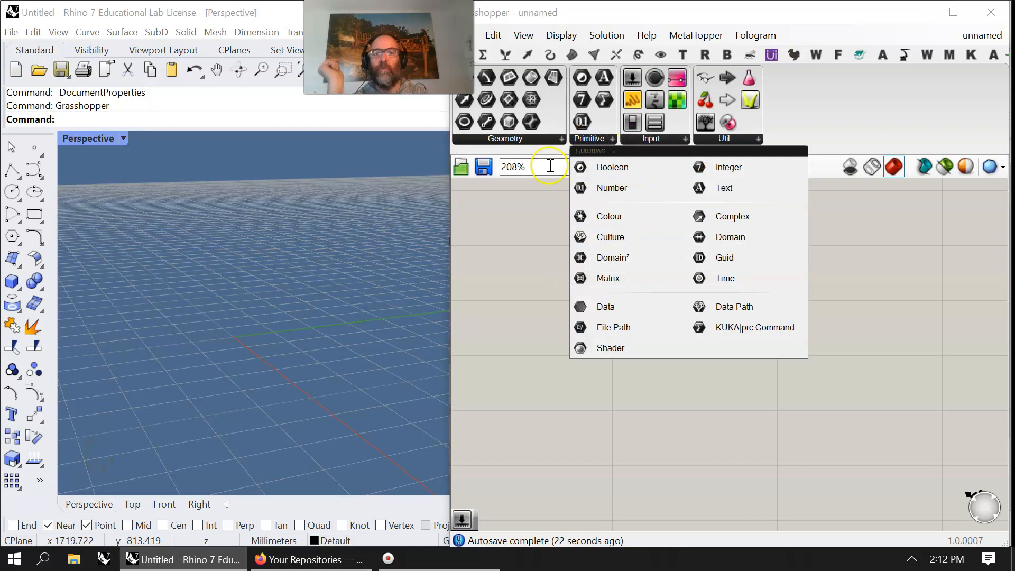
click(529, 146)
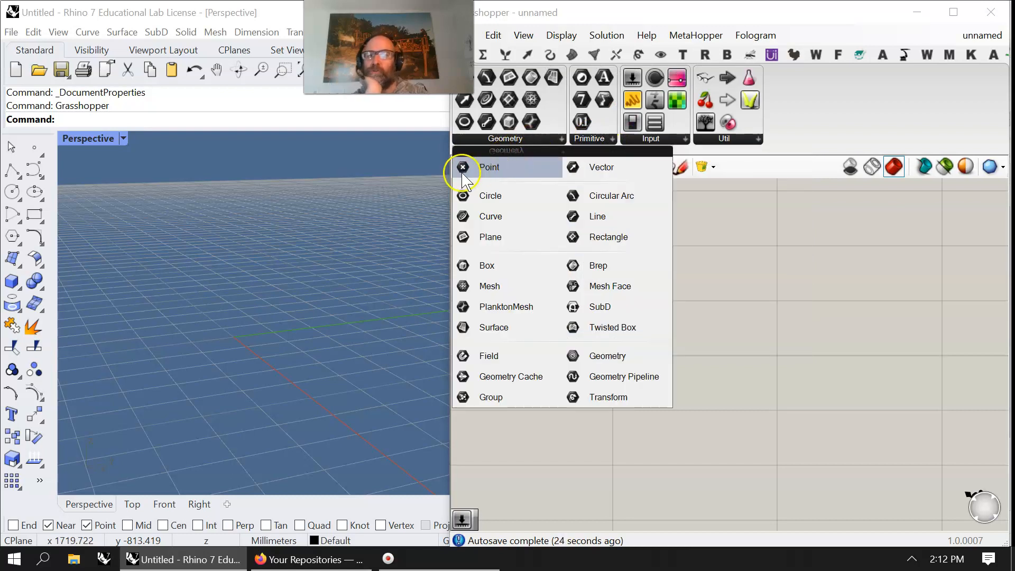
drag(469, 173, 525, 214)
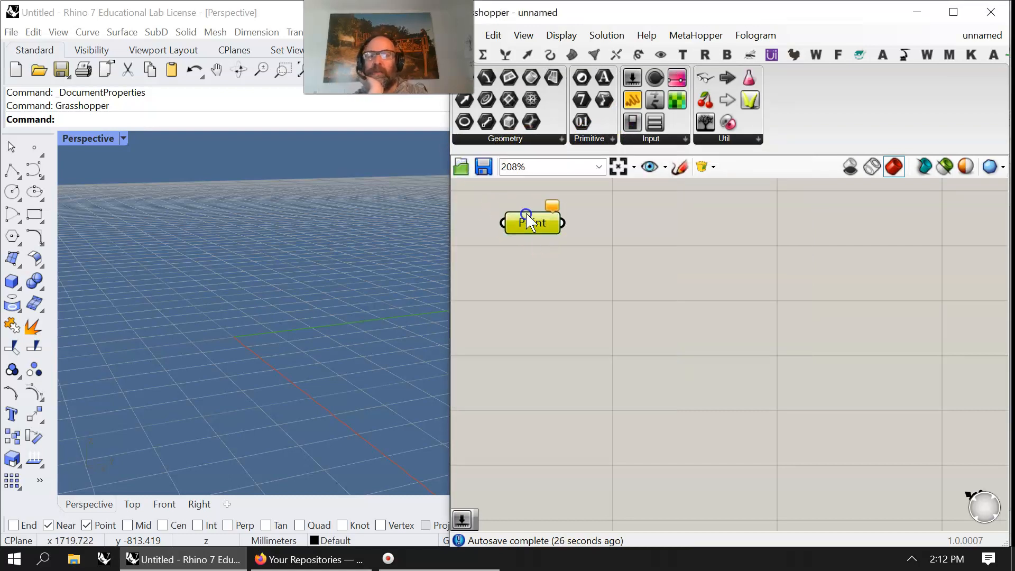
Draw a single point object near the origin in the Rhino Perspective viewport.
click(33, 153)
click(241, 307)
click(255, 404)
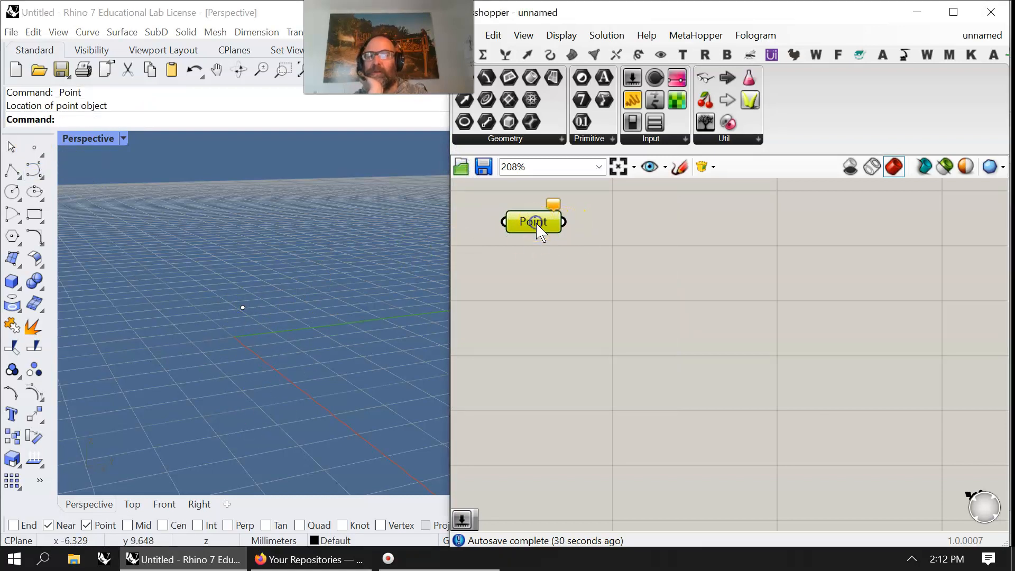
Reference the drawn Rhino point in the Grasshopper Point parameter with Set one Point.
right_click(535, 223)
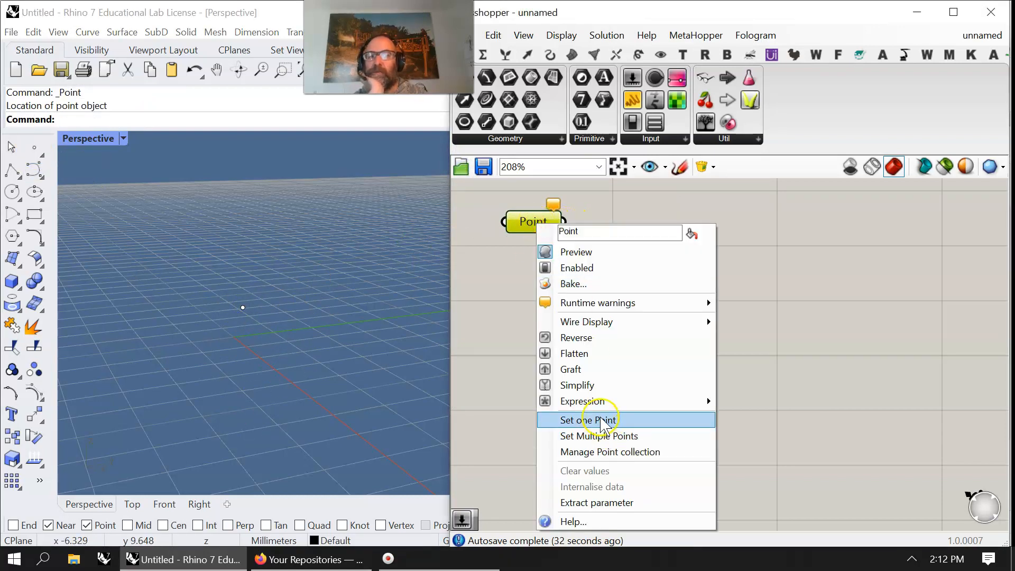
click(600, 420)
click(196, 250)
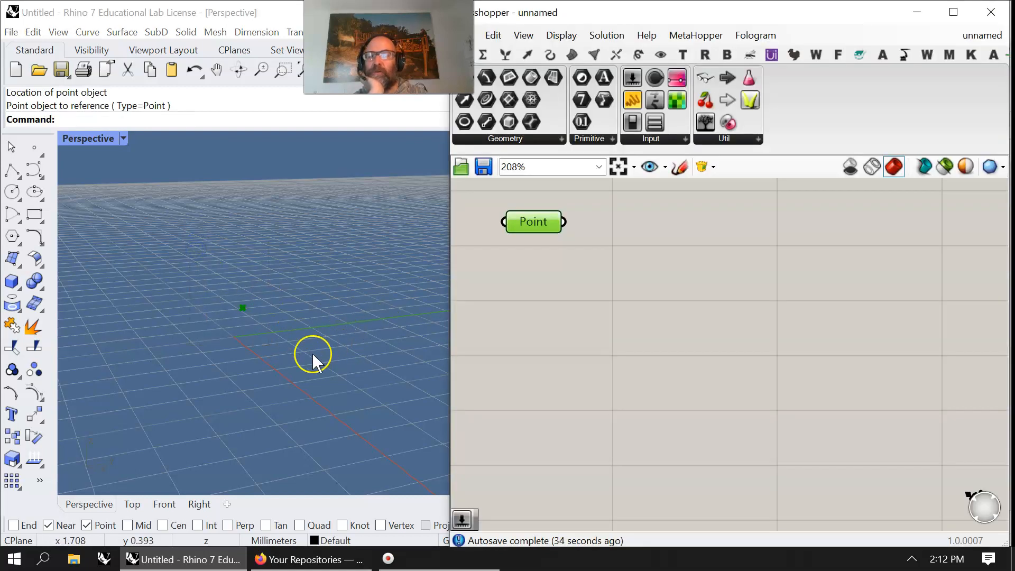
Hide the original point object in Rhino and select the Point parameter to check its preview.
click(243, 308)
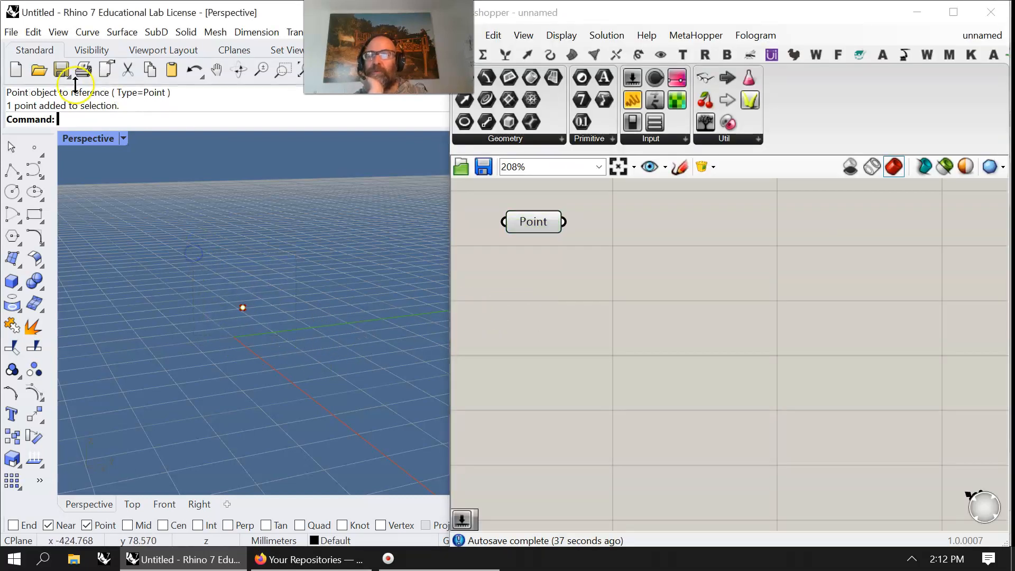
click(92, 52)
click(17, 69)
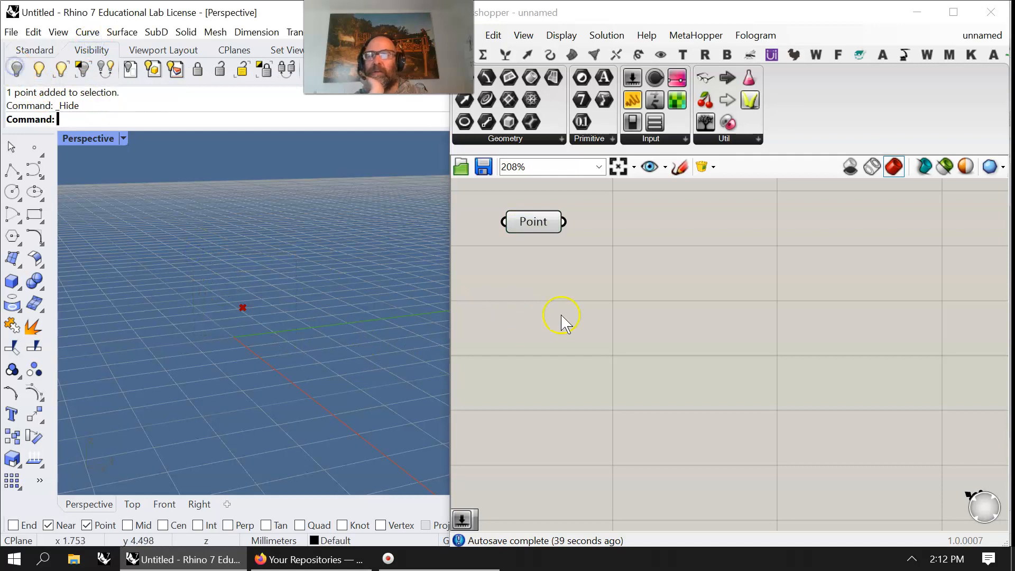
click(537, 223)
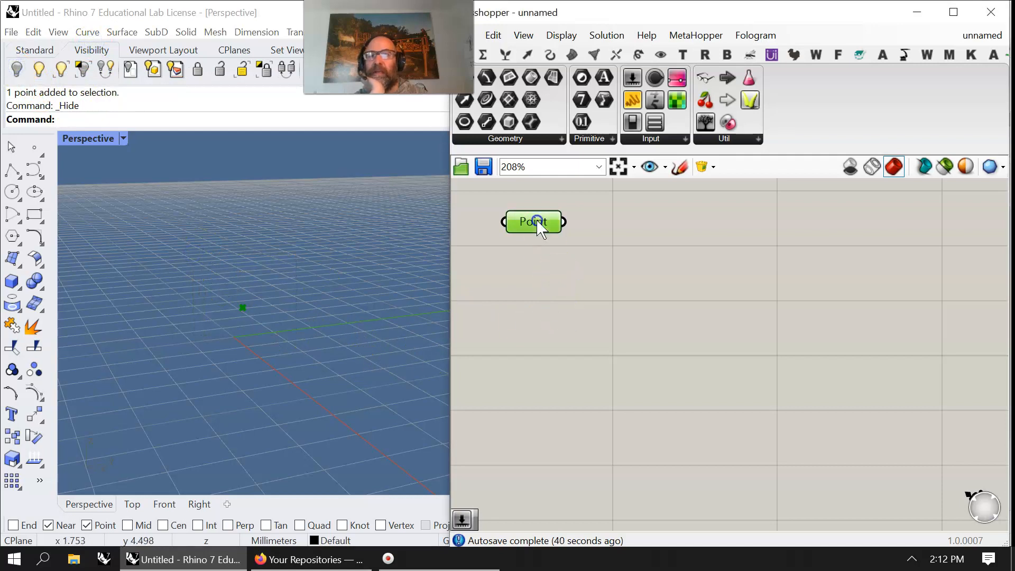
Set this document's Normal preview material to orange with R 250, G 123, B 0 in the Grasshopper preferences.
right_click(560, 321)
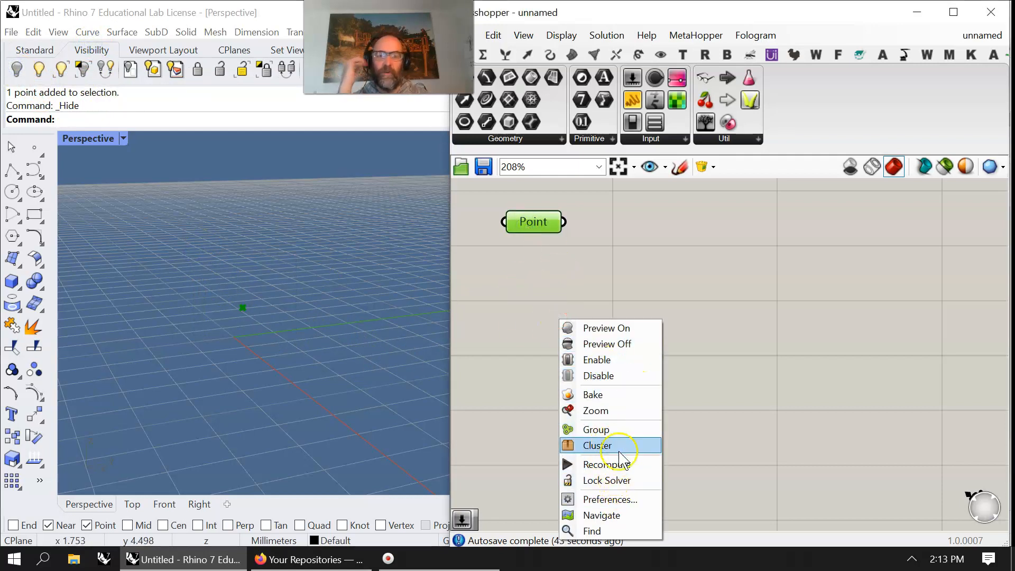
click(616, 499)
click(635, 381)
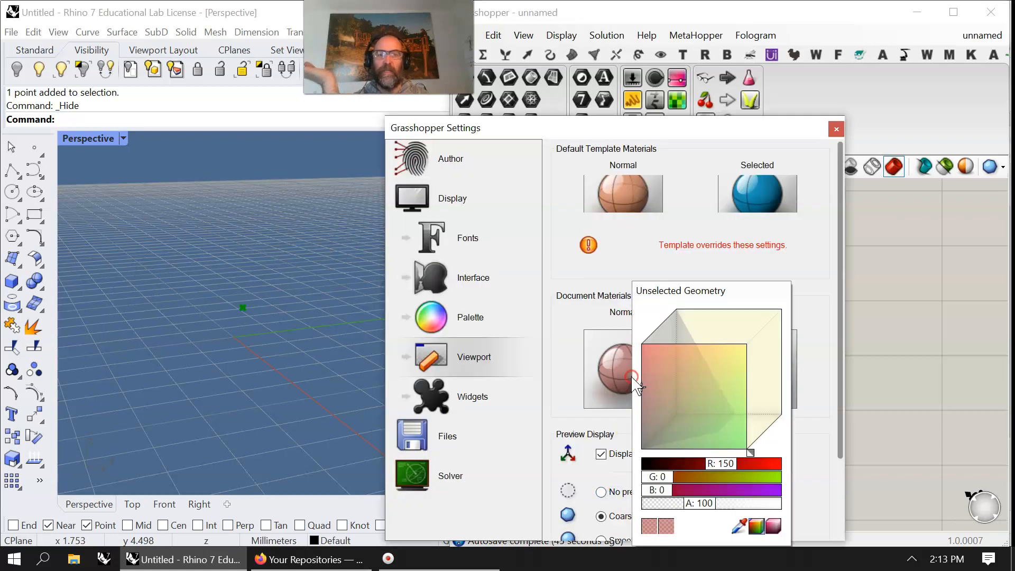
drag(713, 395, 693, 349)
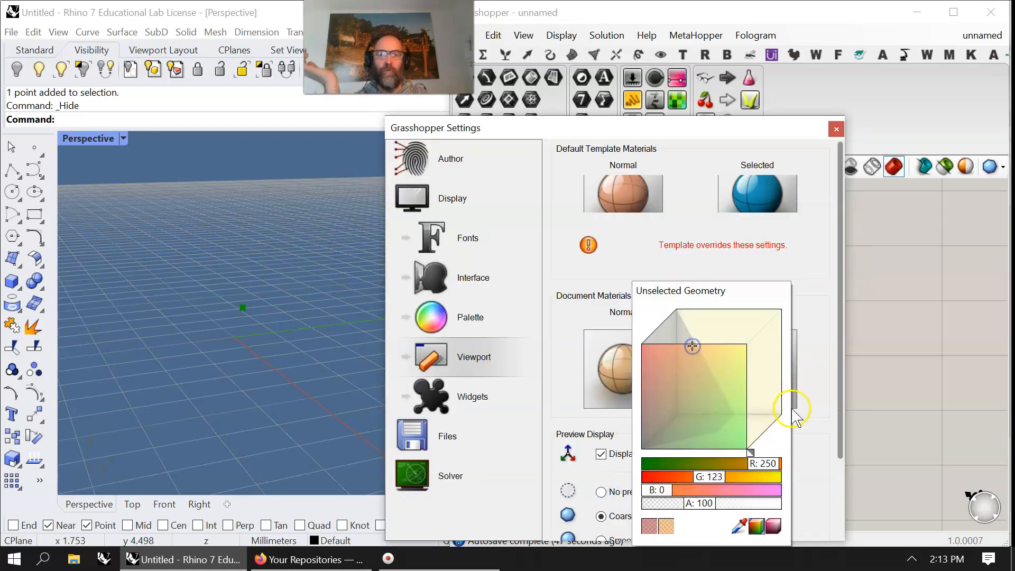
Set the document's Selected preview material to light blue, R 26, G 223, B 255, and check it by selecting the Point parameter.
click(768, 367)
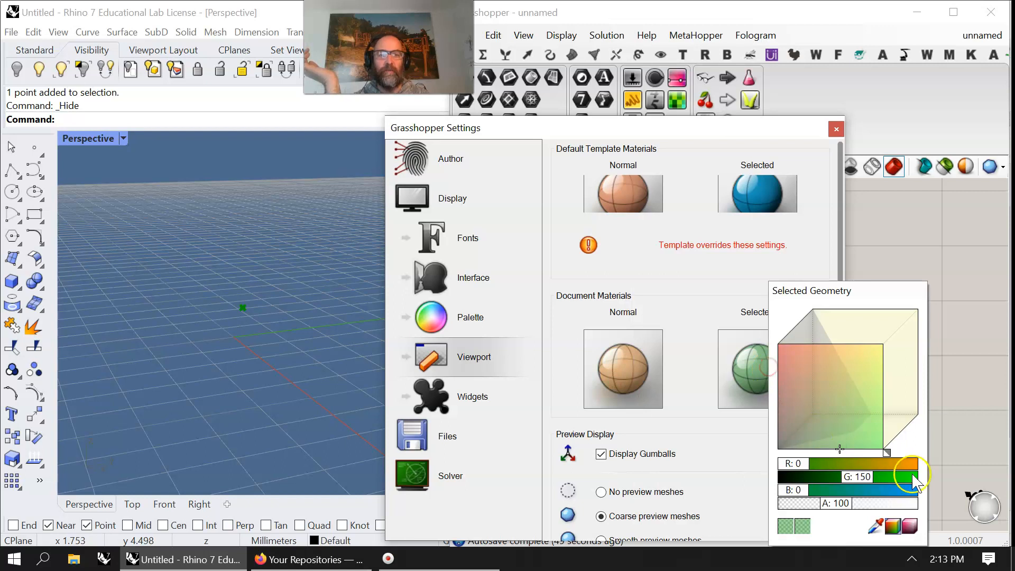
mouse_move(887, 450)
mouse_down()
mouse_move(946, 414)
mouse_move(902, 416)
mouse_move(904, 404)
mouse_up()
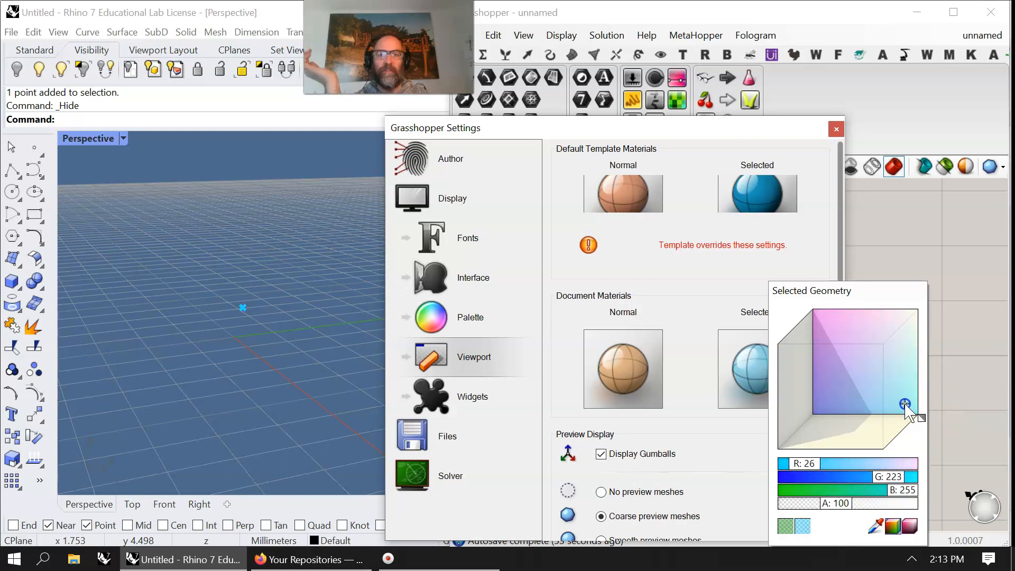
click(954, 420)
click(837, 129)
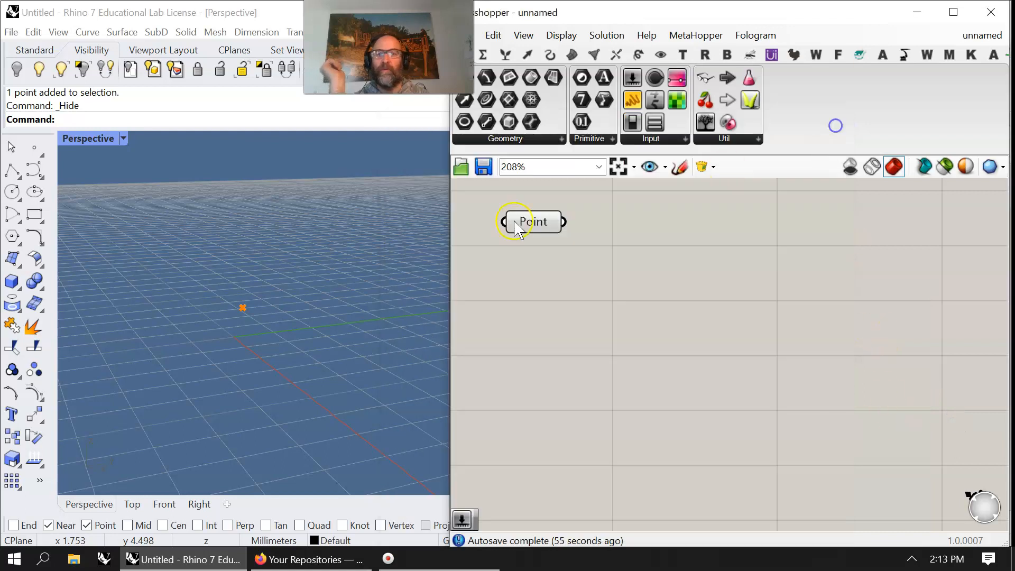
click(545, 222)
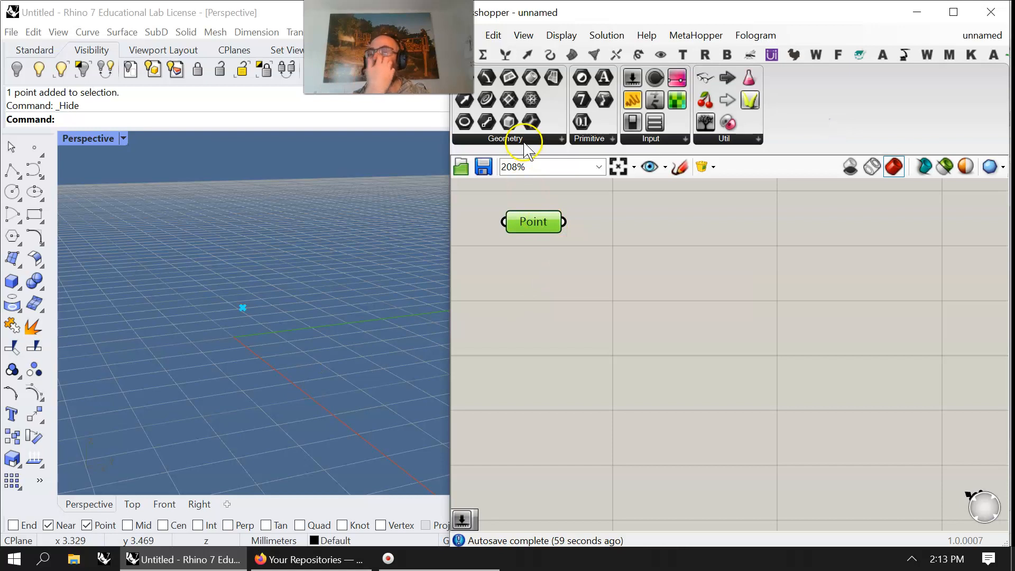
Place Curve, Surface, Brep, Mesh and Geometry parameters in a column below the Point parameter.
drag(536, 223, 543, 225)
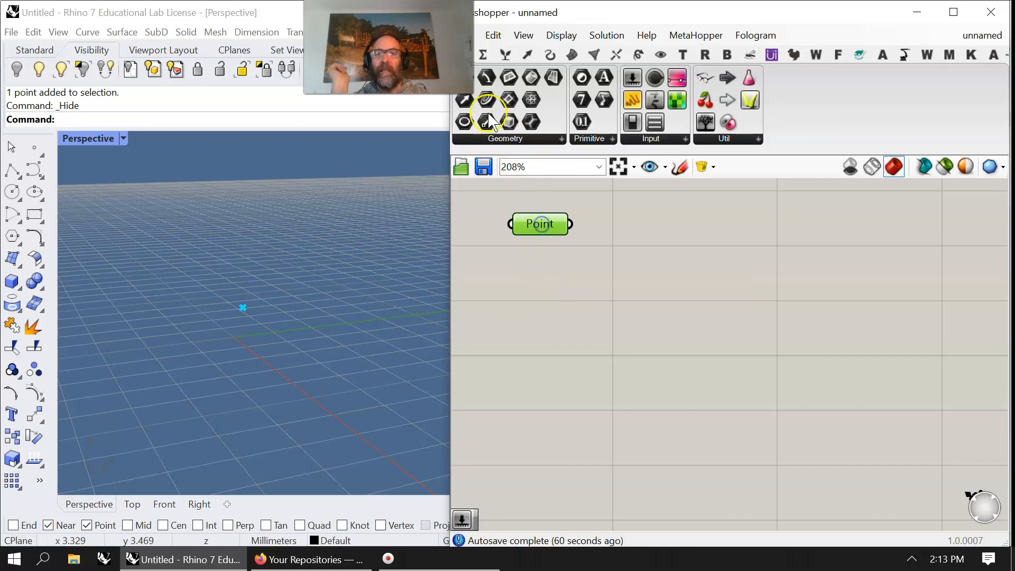
drag(552, 289, 551, 286)
drag(554, 79, 559, 280)
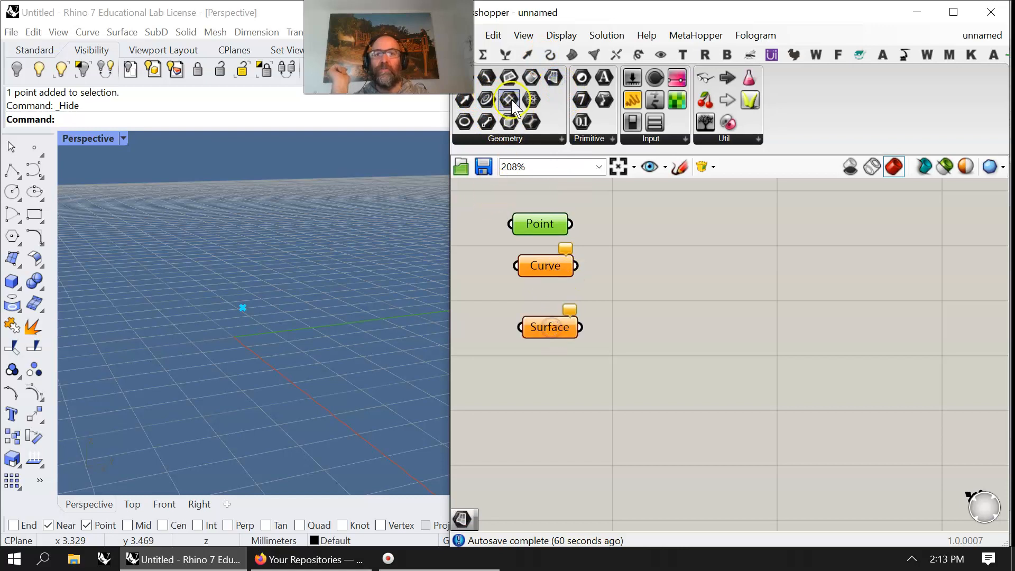
drag(531, 77, 554, 387)
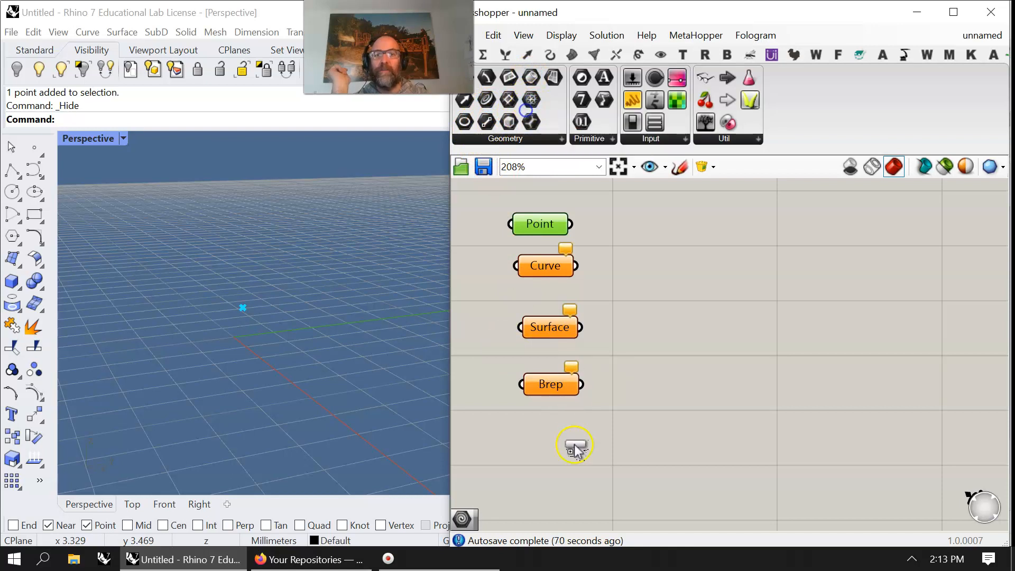
drag(575, 448, 551, 435)
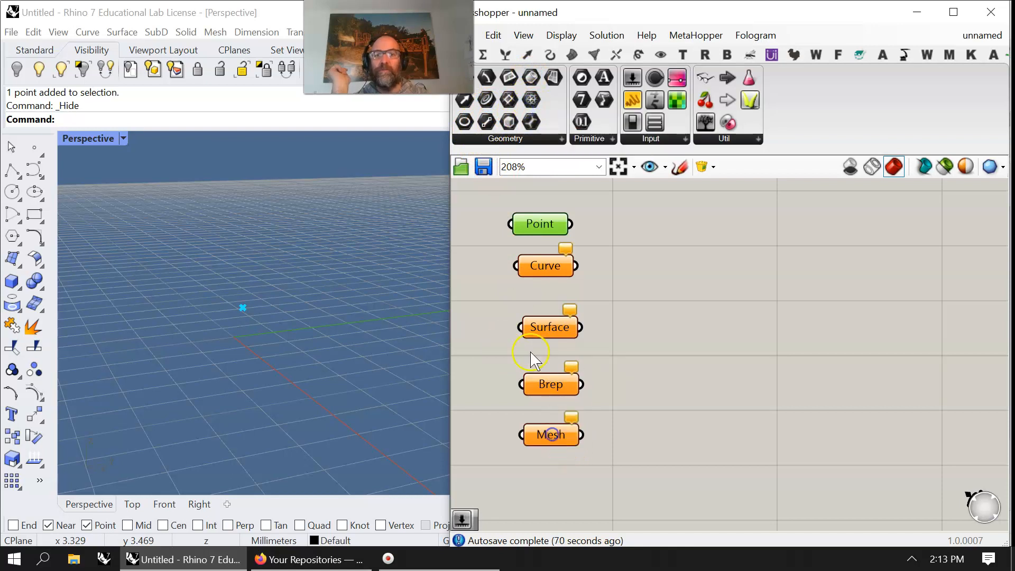
click(520, 139)
drag(608, 356, 550, 370)
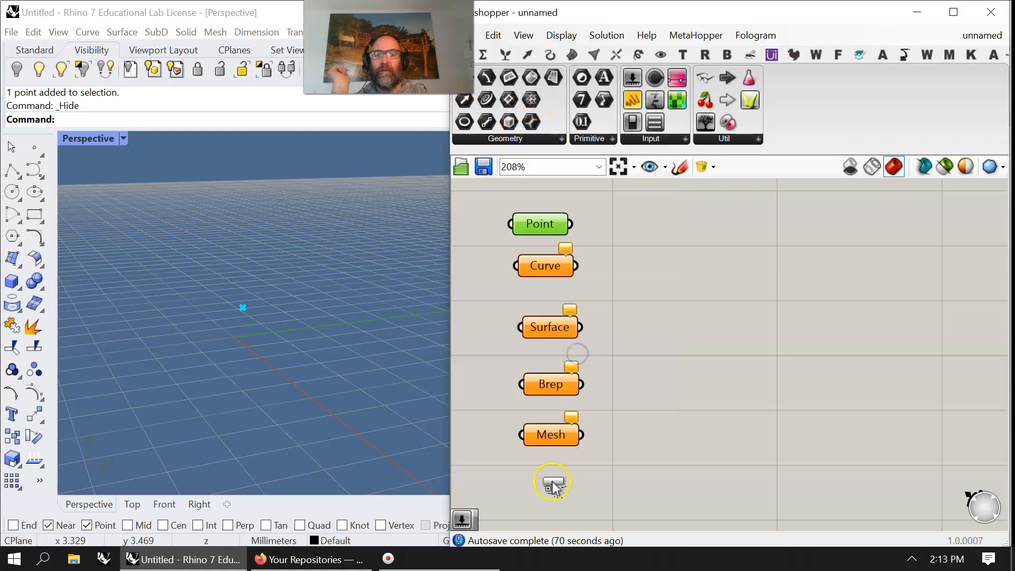
Align the six geometry parameters on a common vertical centre line and distribute them evenly.
drag(574, 518, 523, 215)
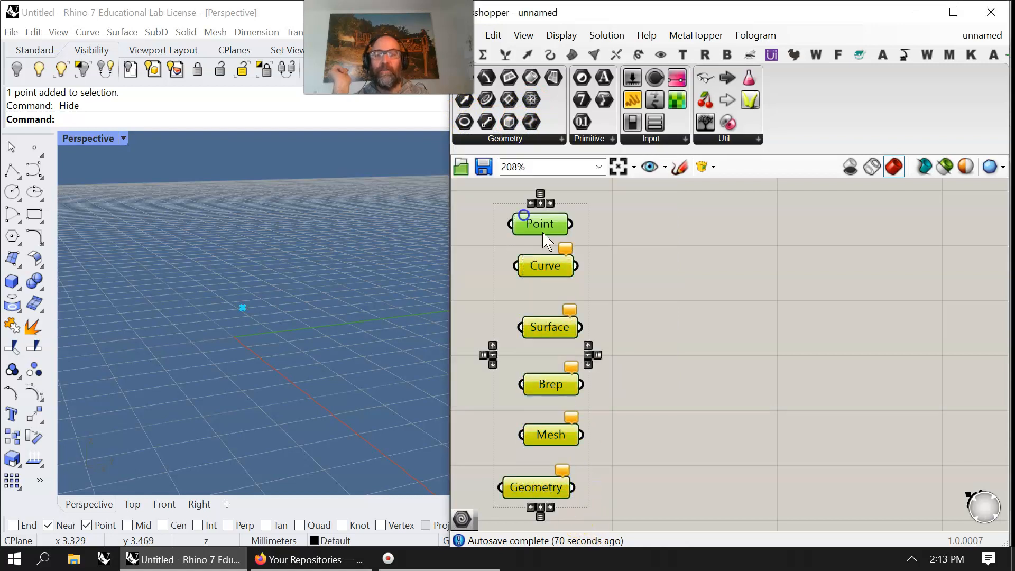
right_click(695, 313)
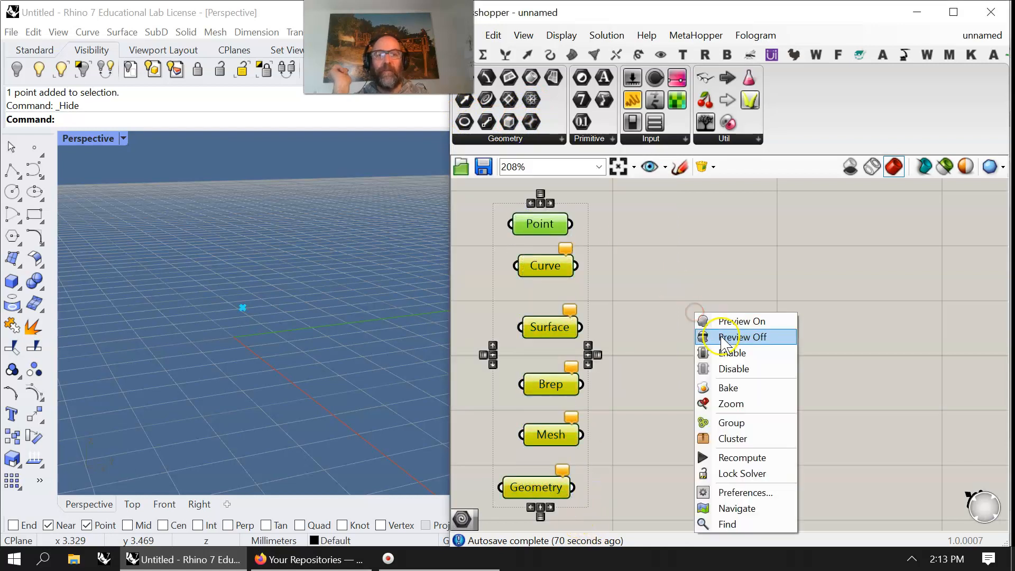
click(541, 204)
click(540, 194)
click(669, 370)
mouse_move(637, 427)
right_down()
mouse_move(637, 377)
mouse_move(650, 440)
right_up()
scroll(650, 439, down, 2)
Draw a degree 3 arched control point curve with four points around the point preview in Rhino's Perspective view.
click(579, 283)
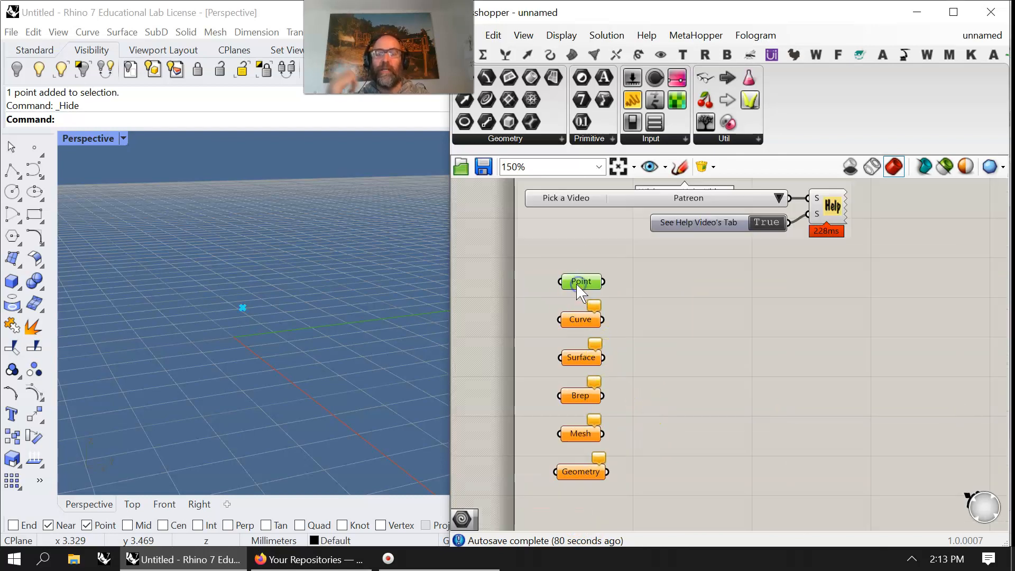
click(574, 319)
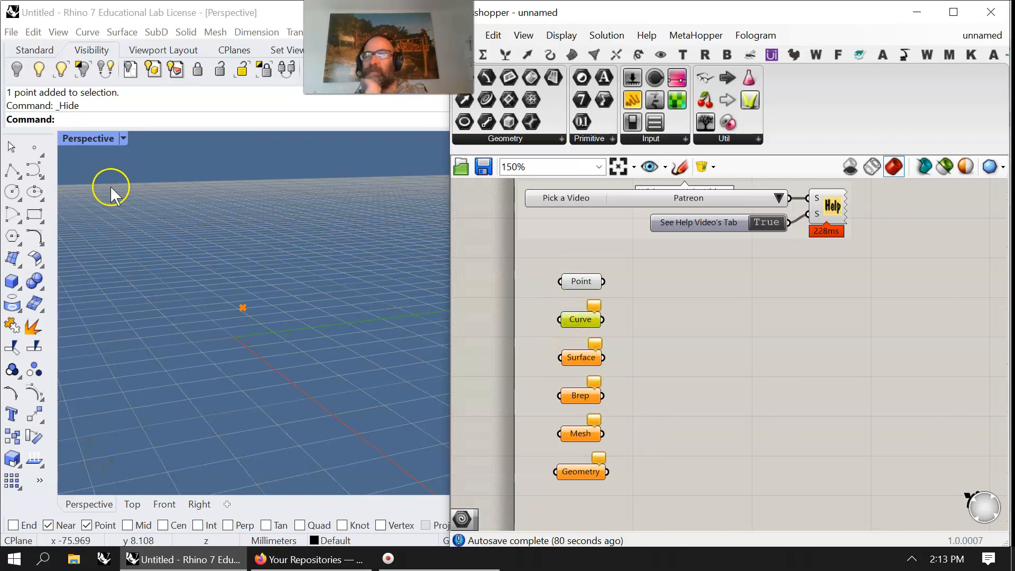
click(34, 169)
click(190, 352)
click(192, 273)
click(273, 240)
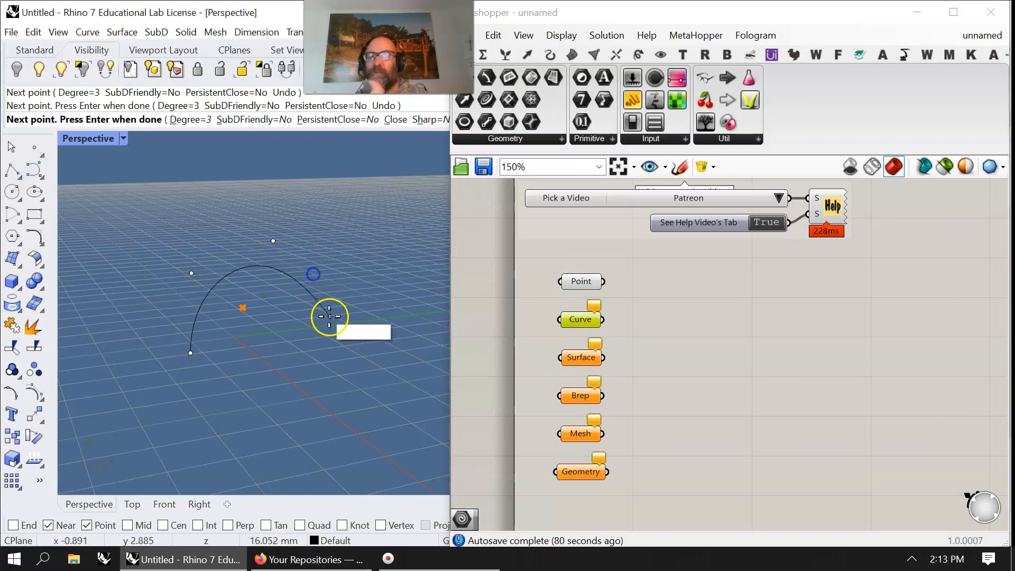
click(342, 311)
right_click(378, 356)
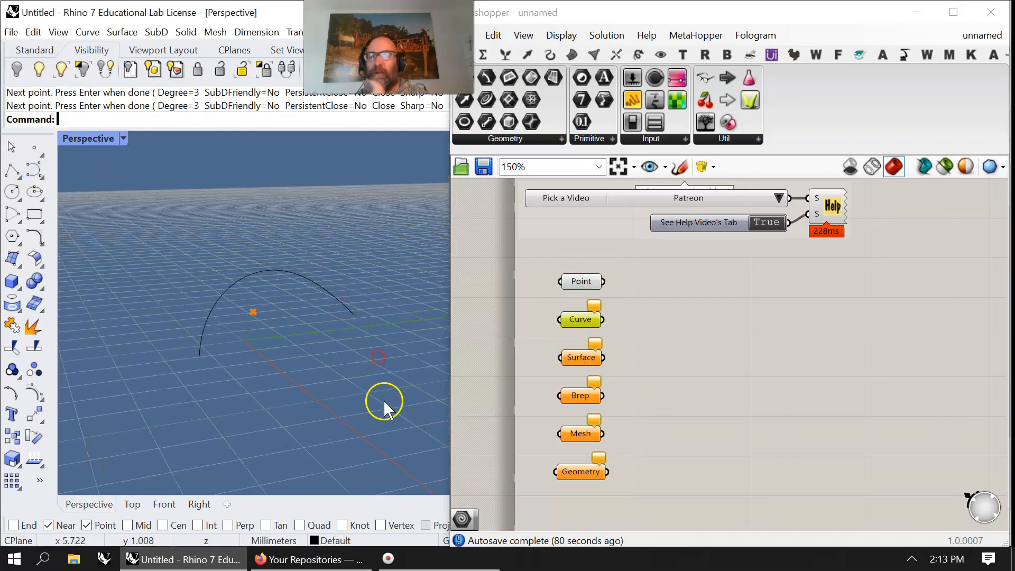
Reference the drawn Rhino curve in the Grasshopper Curve parameter with Set one Curve.
click(312, 255)
right_click(580, 319)
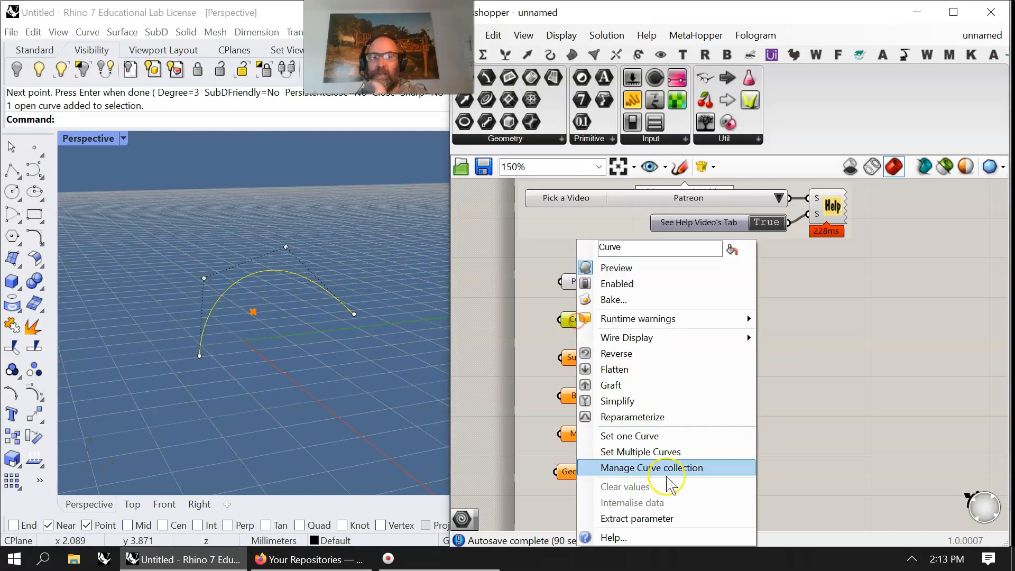
click(640, 437)
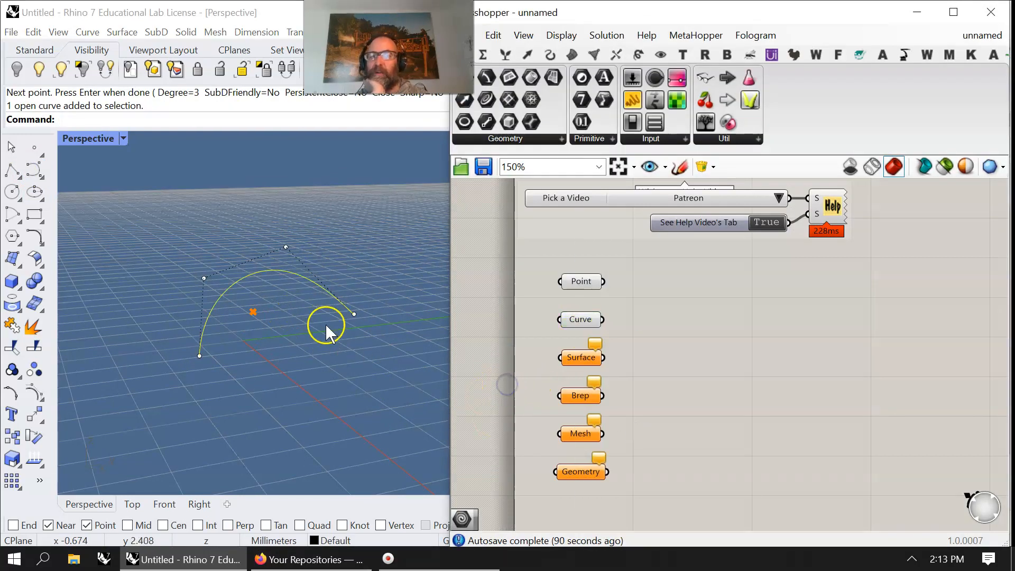
Hide the original curve in Rhino and select the Curve and Point parameters alternately to check their previews.
click(263, 281)
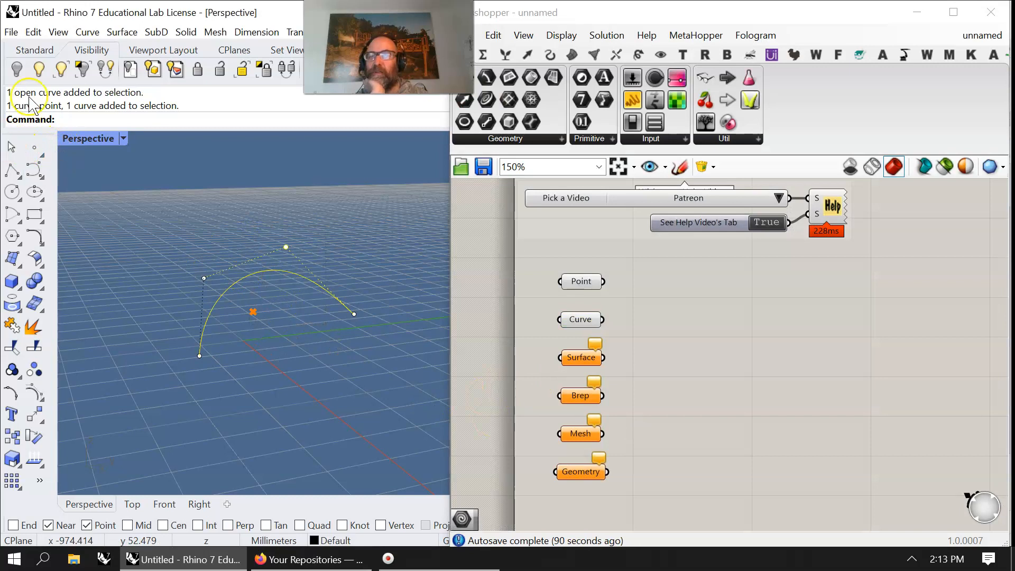
click(16, 71)
mouse_move(342, 391)
right_down()
mouse_move(341, 378)
mouse_move(329, 383)
mouse_move(341, 372)
right_up()
click(583, 318)
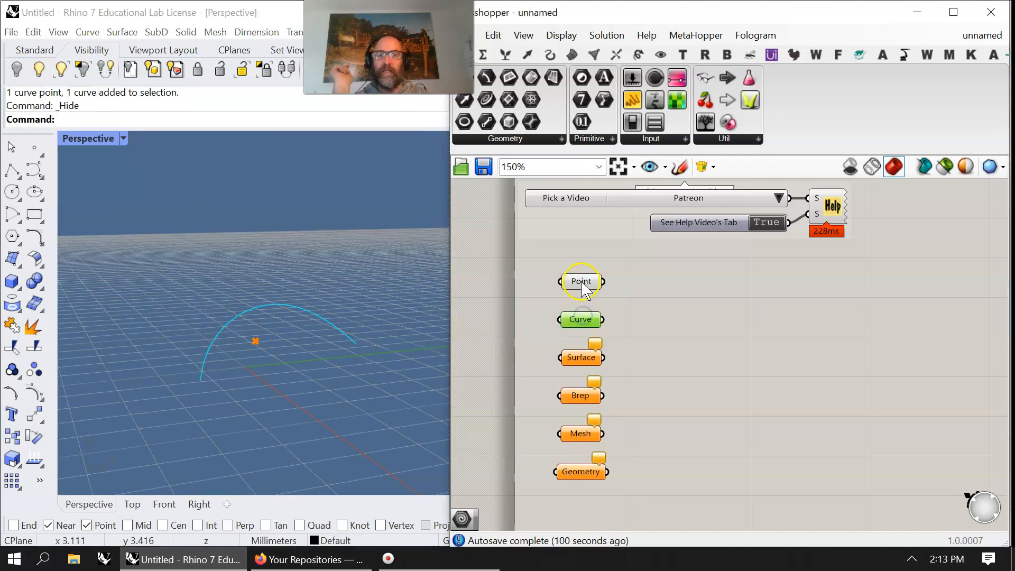
click(582, 282)
click(580, 319)
click(580, 284)
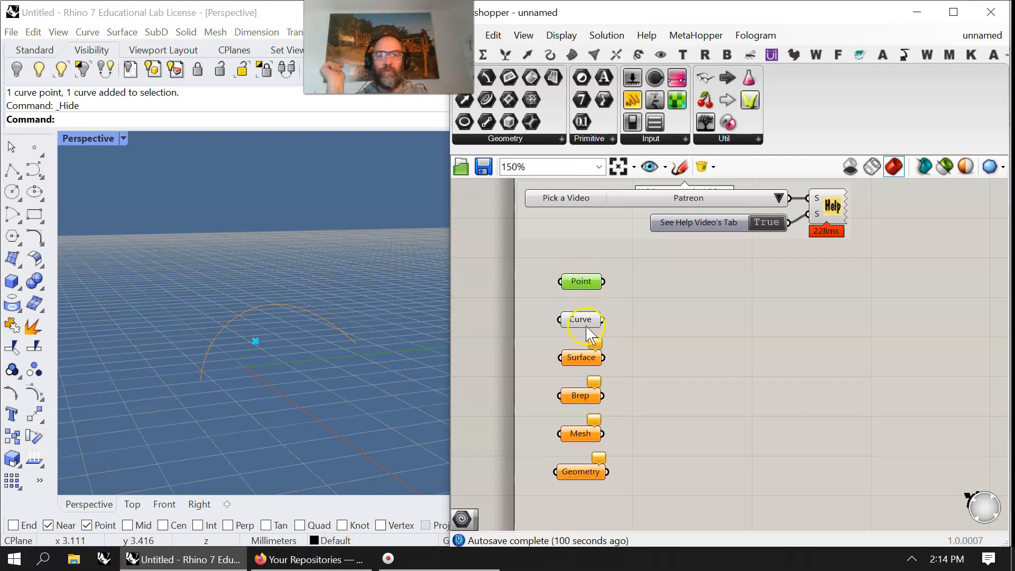
Place Boolean, Text, Integer and Number primitive parameters in a second column beside the geometry parameters.
right_drag(681, 370, 669, 357)
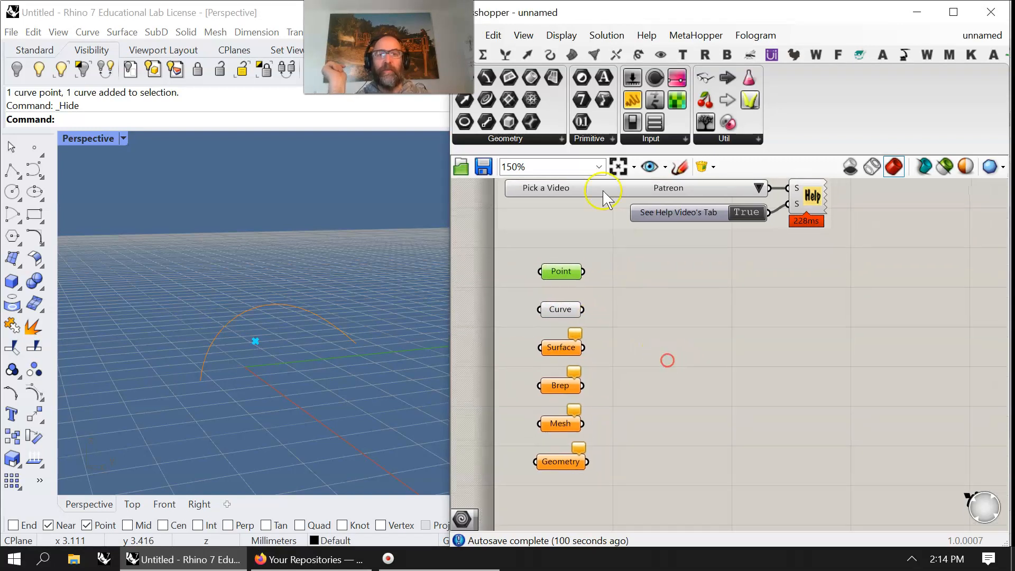
click(589, 138)
drag(608, 168, 658, 300)
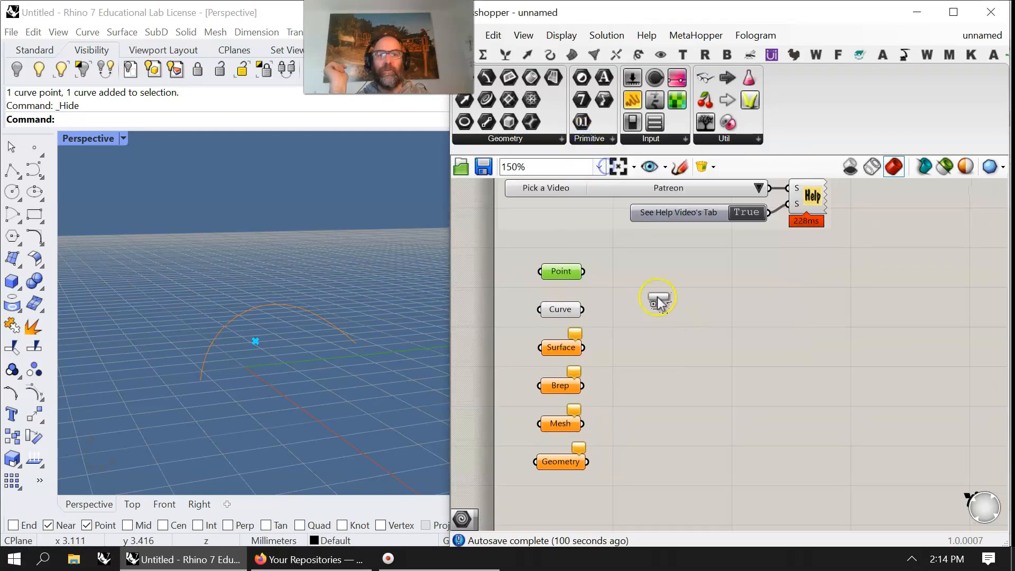
drag(604, 80, 657, 328)
drag(582, 101, 665, 380)
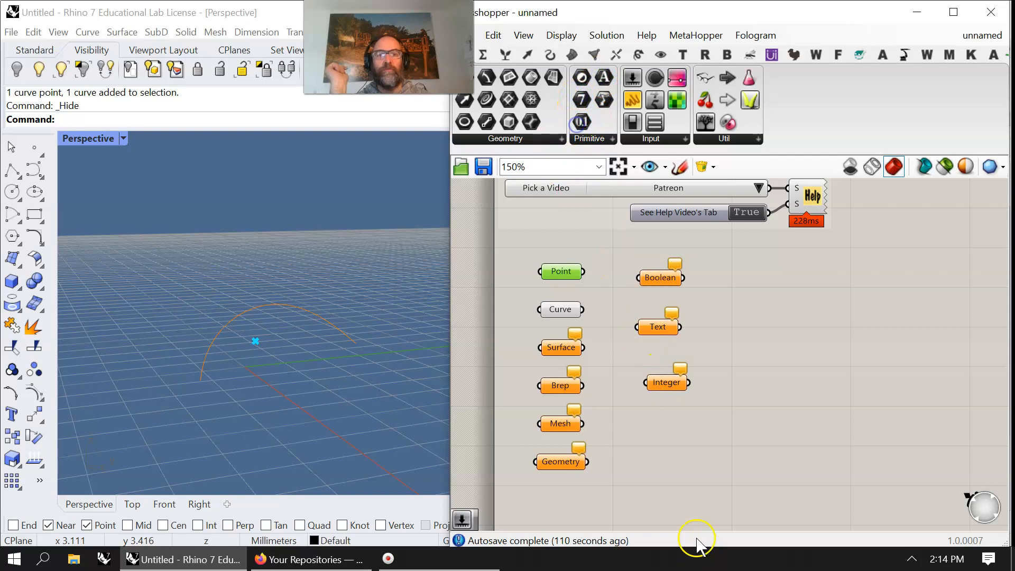
drag(696, 539, 659, 430)
Align the four primitive parameters on a common vertical centre line and distribute them evenly.
drag(691, 477, 638, 264)
click(661, 260)
click(662, 250)
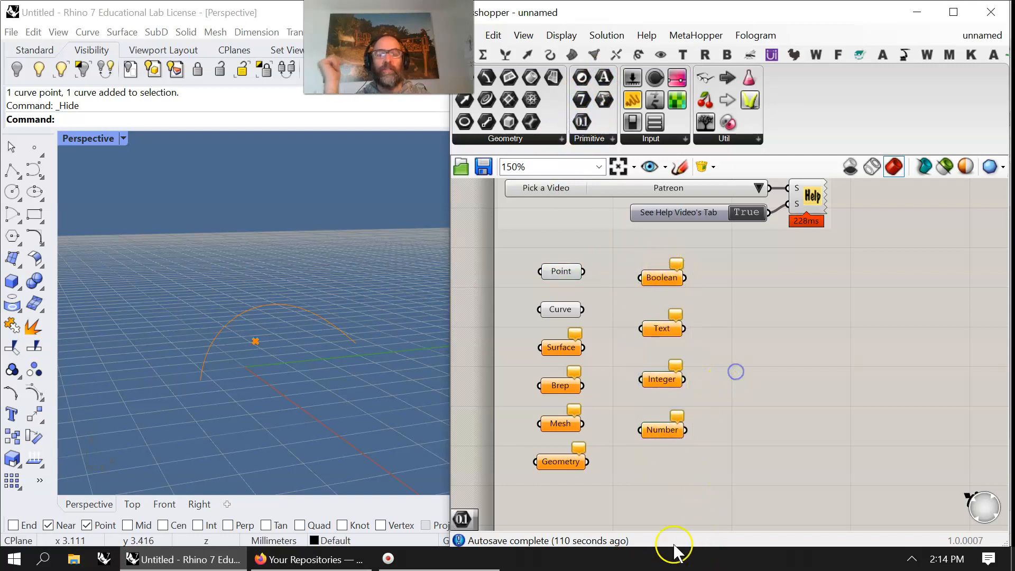
Group all ten geometry and primitive parameters together.
drag(695, 527, 527, 242)
right_drag(552, 239, 546, 227)
right_drag(616, 347, 615, 345)
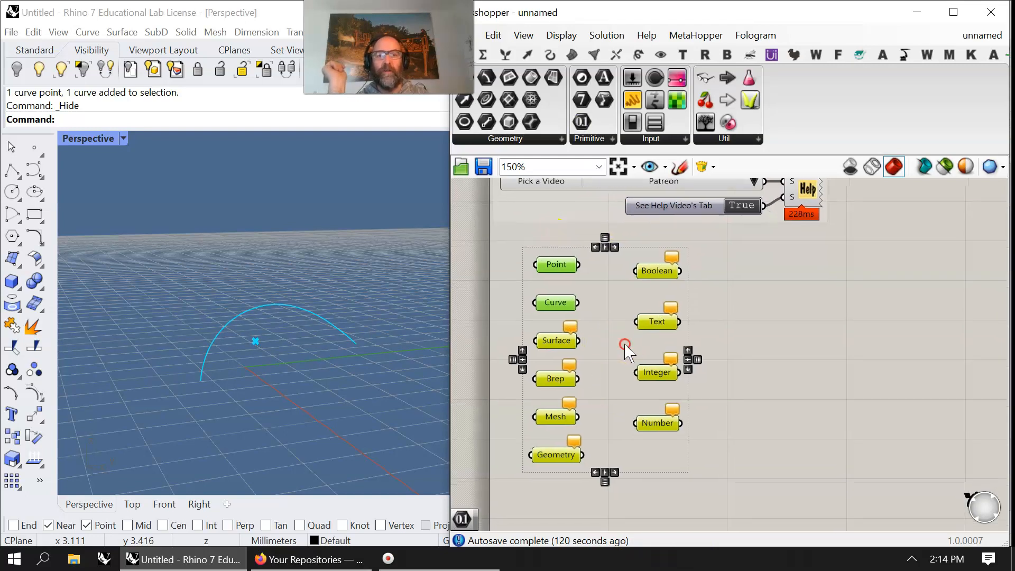
right_click(620, 346)
click(658, 437)
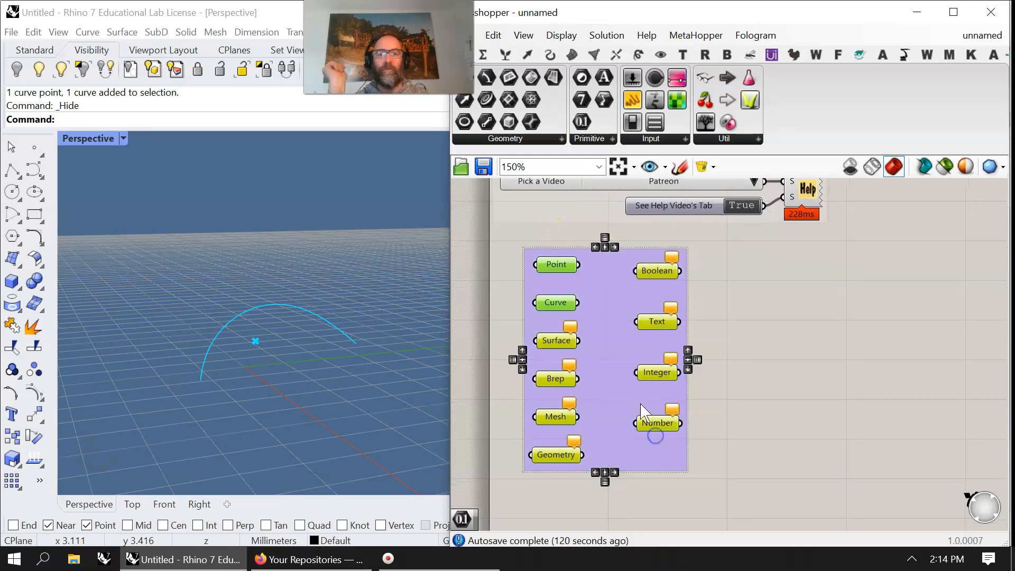
Change the parameter group's background colour to red.
right_click(624, 373)
mouse_move(699, 525)
drag(933, 418, 870, 464)
drag(836, 387, 778, 312)
click(610, 322)
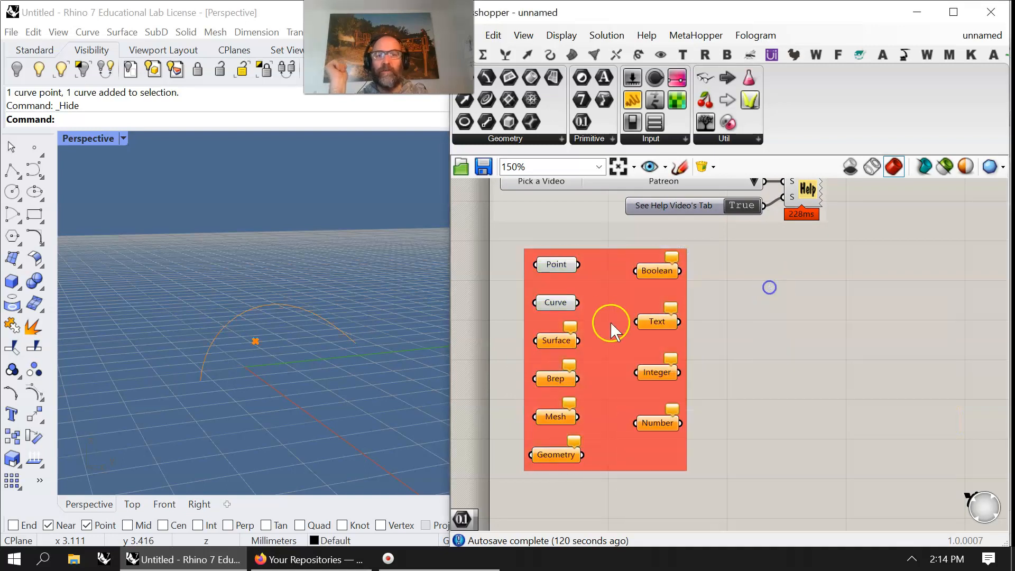
Disable all the parameters inside the red group.
drag(690, 481, 519, 233)
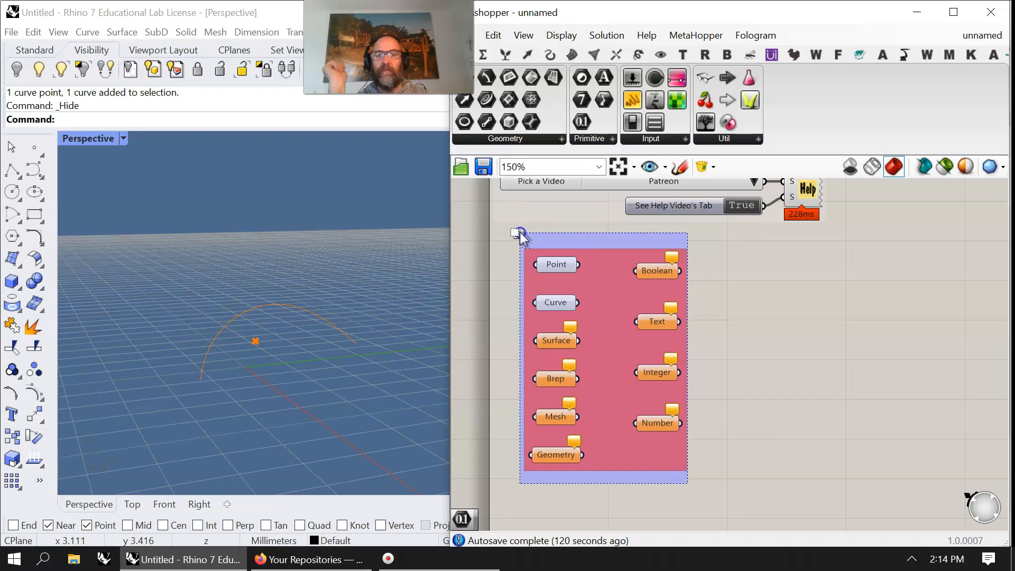
right_click(717, 336)
click(757, 382)
click(804, 378)
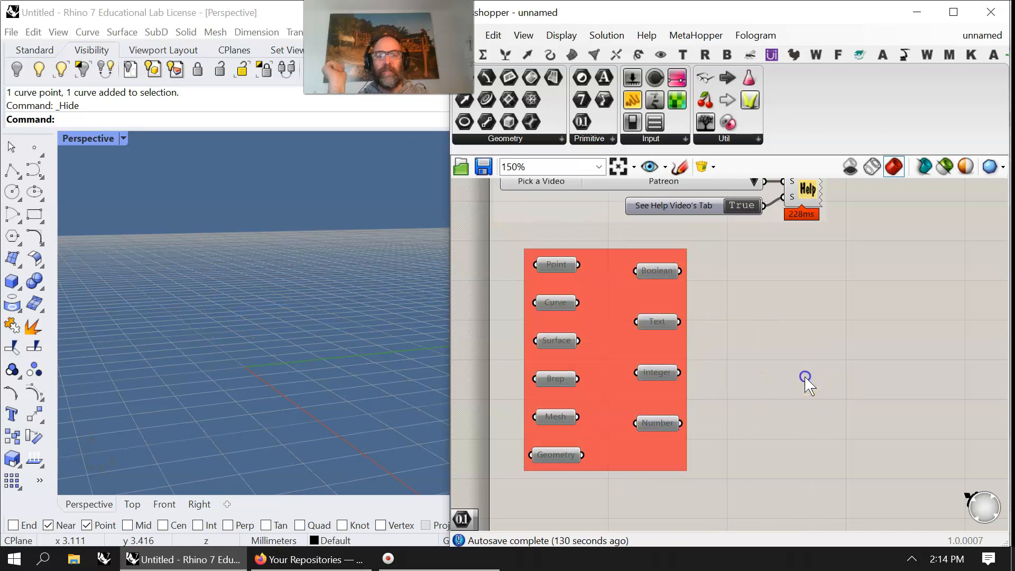
Place a Quad Sphere component beside the red group and a Sphere component beneath it.
right_drag(738, 369, 731, 308)
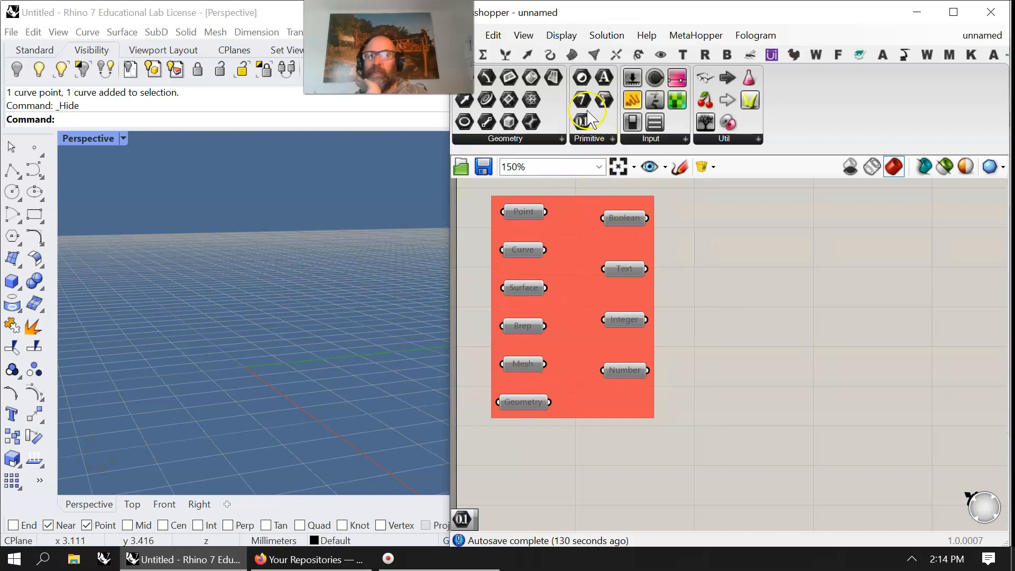
click(572, 58)
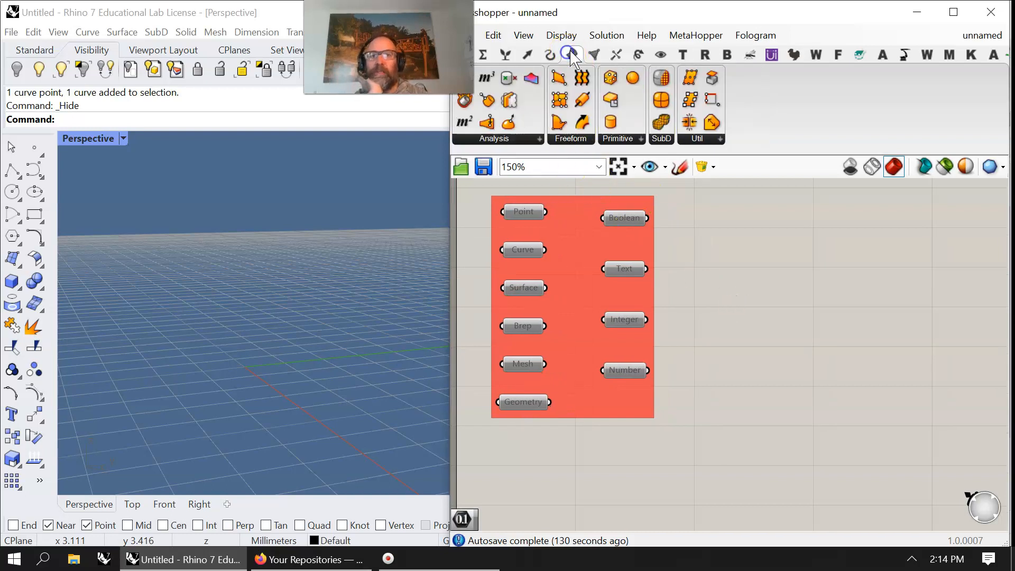
click(626, 142)
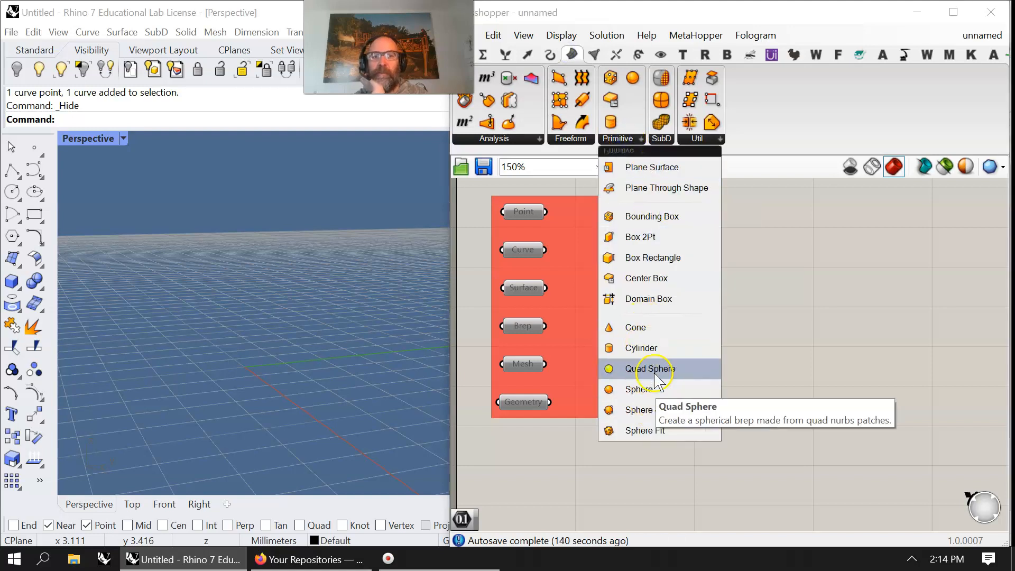
drag(655, 379, 794, 284)
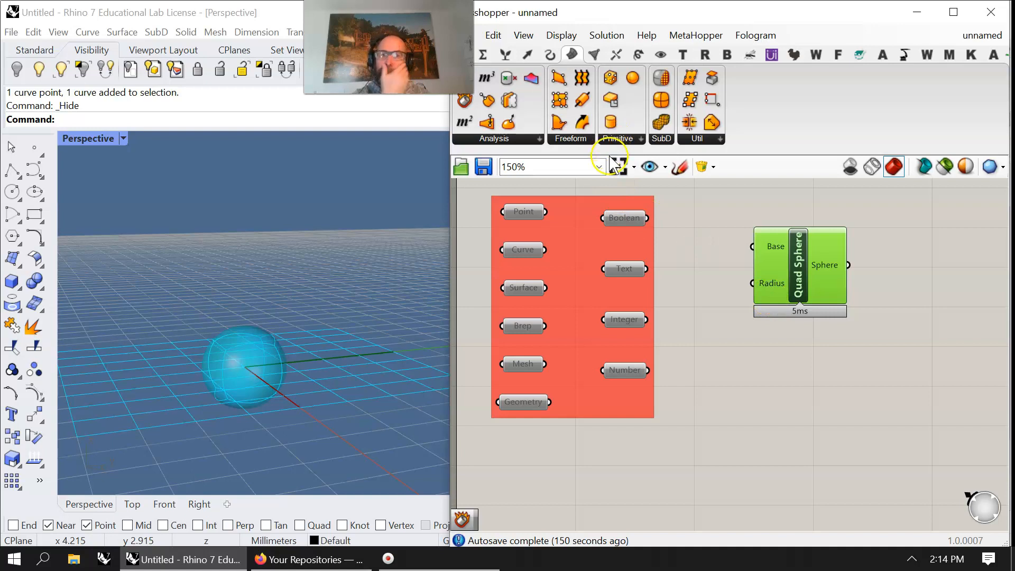
drag(664, 148, 807, 364)
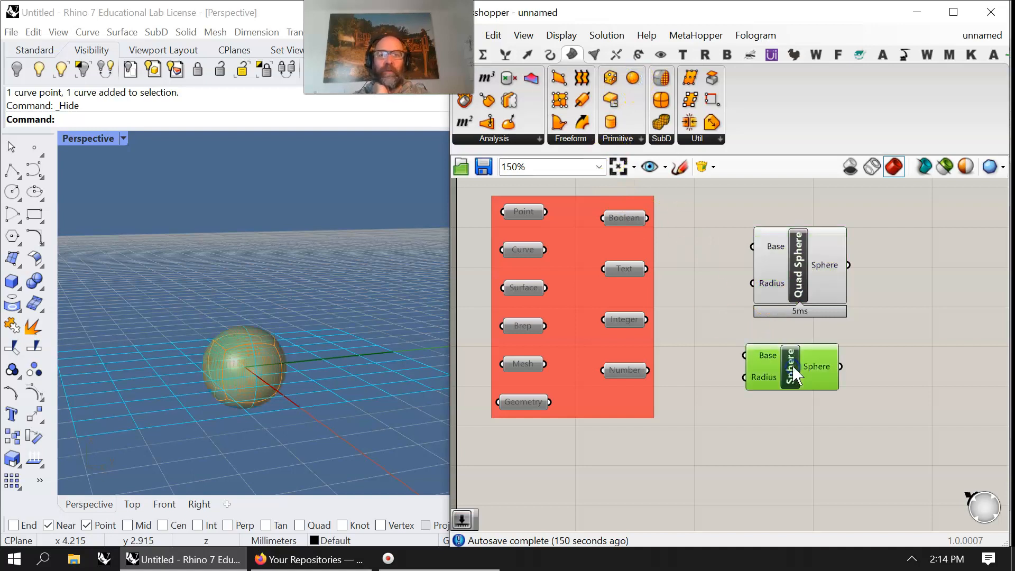
Restrict the preview to selected objects only and check it by selecting the Sphere and Quad Sphere components in turn.
click(804, 289)
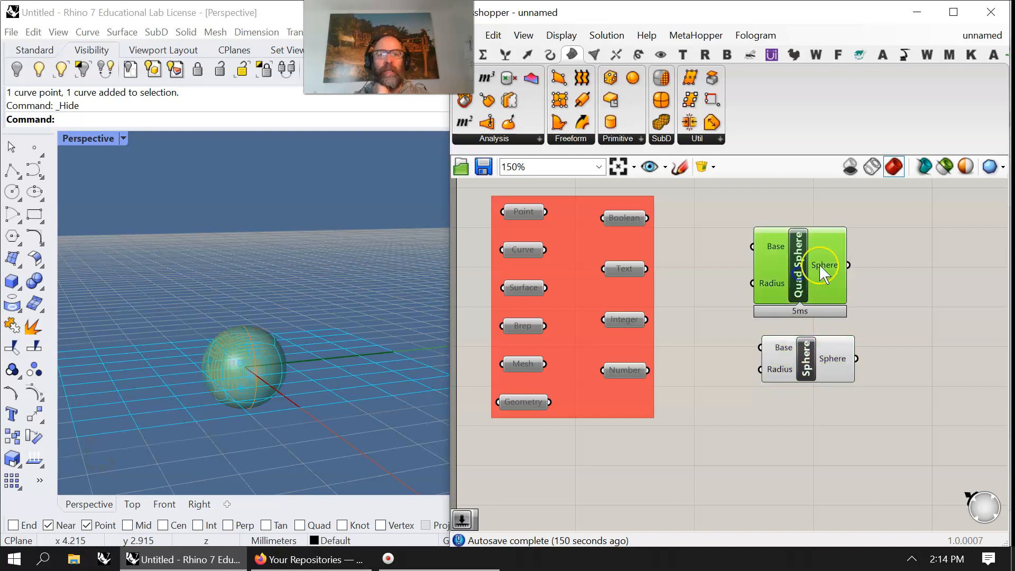
click(945, 168)
click(896, 365)
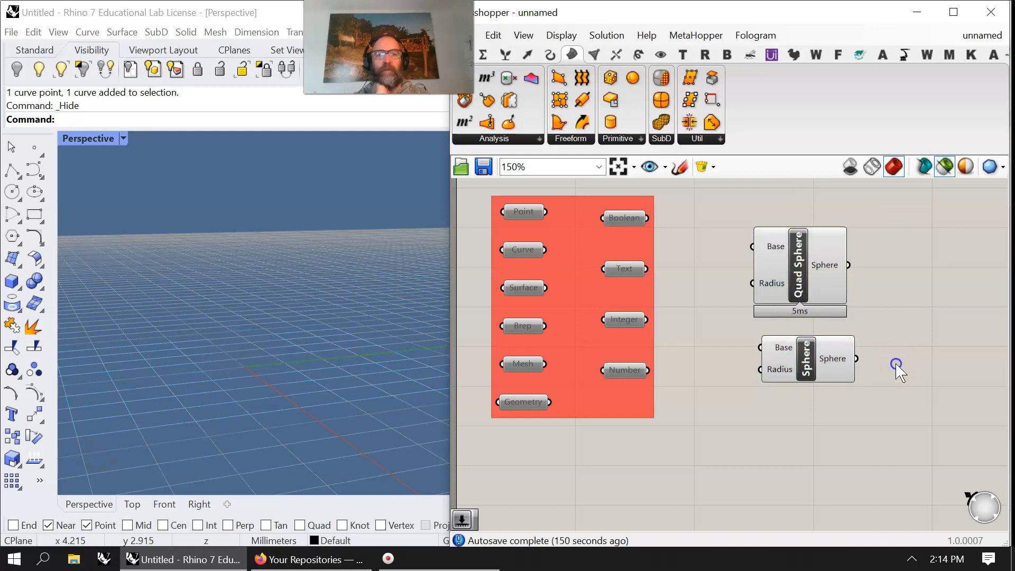
click(815, 372)
click(811, 270)
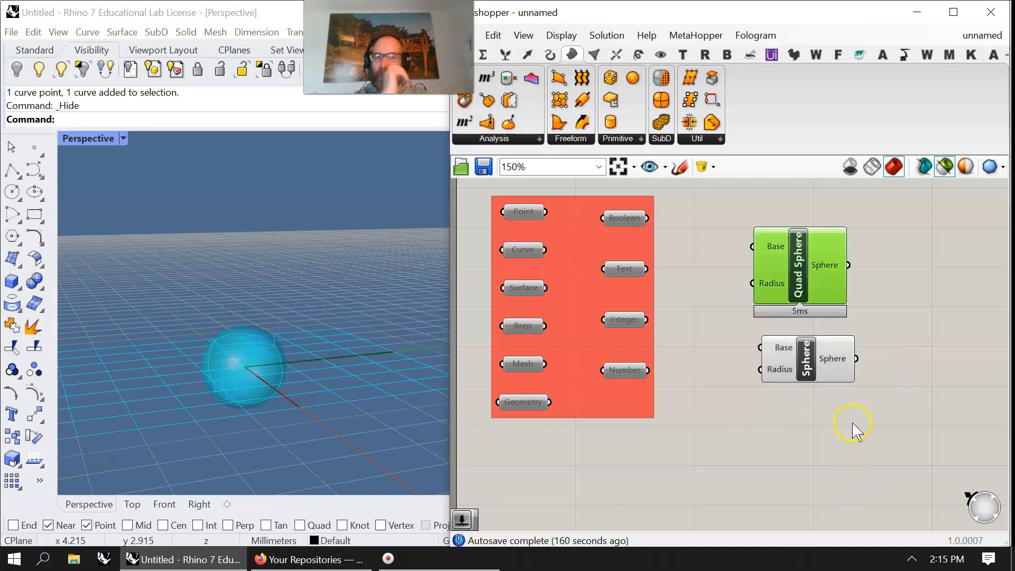
Place a Cylinder component below the Sphere and move all three solid components farther from the red group.
drag(610, 122, 795, 456)
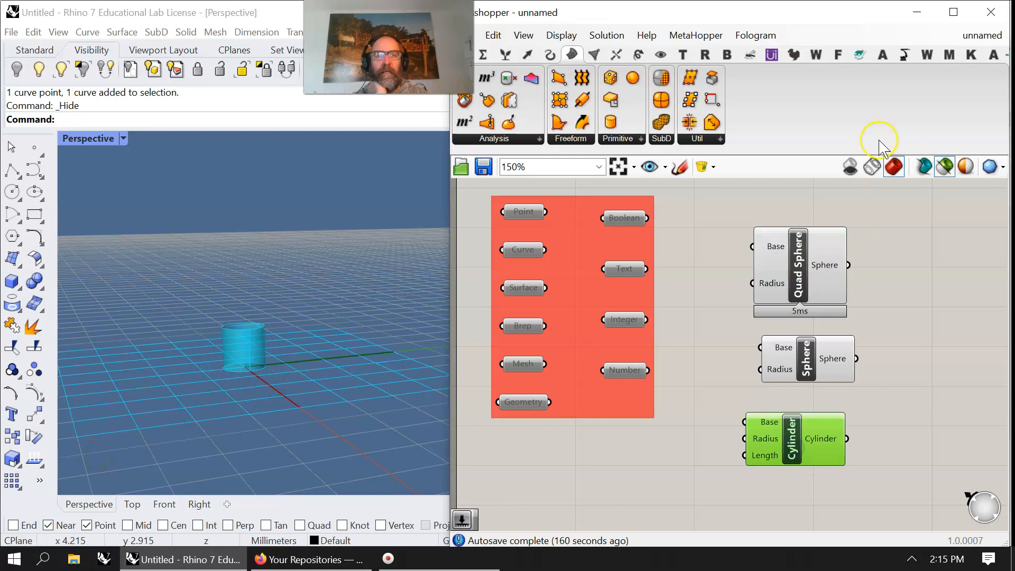
right_drag(271, 340, 281, 351)
drag(812, 443, 889, 427)
drag(822, 367, 879, 364)
drag(802, 285, 864, 281)
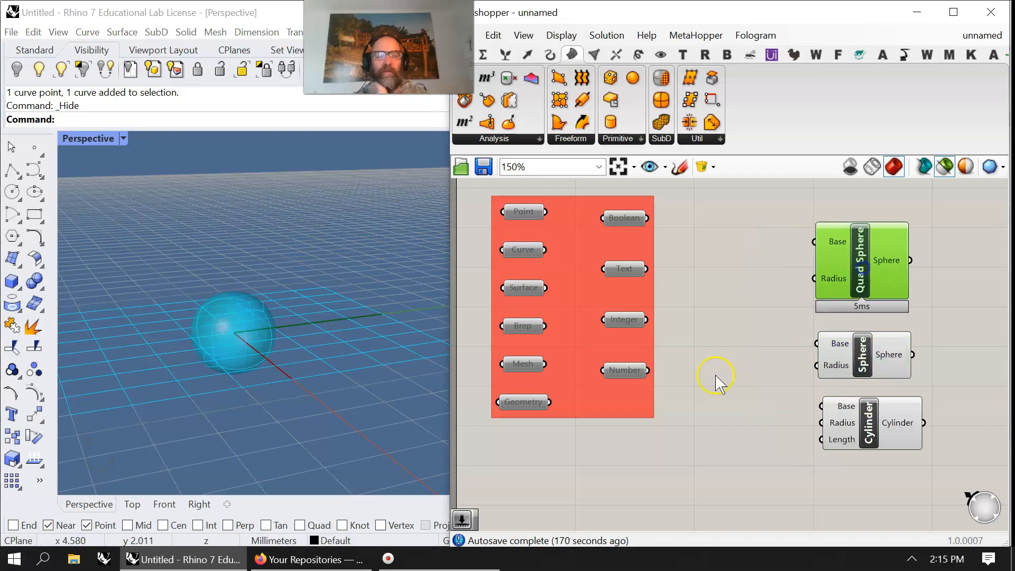
Read the Quad Sphere component's help page for its input and output parameters.
double_click(862, 255)
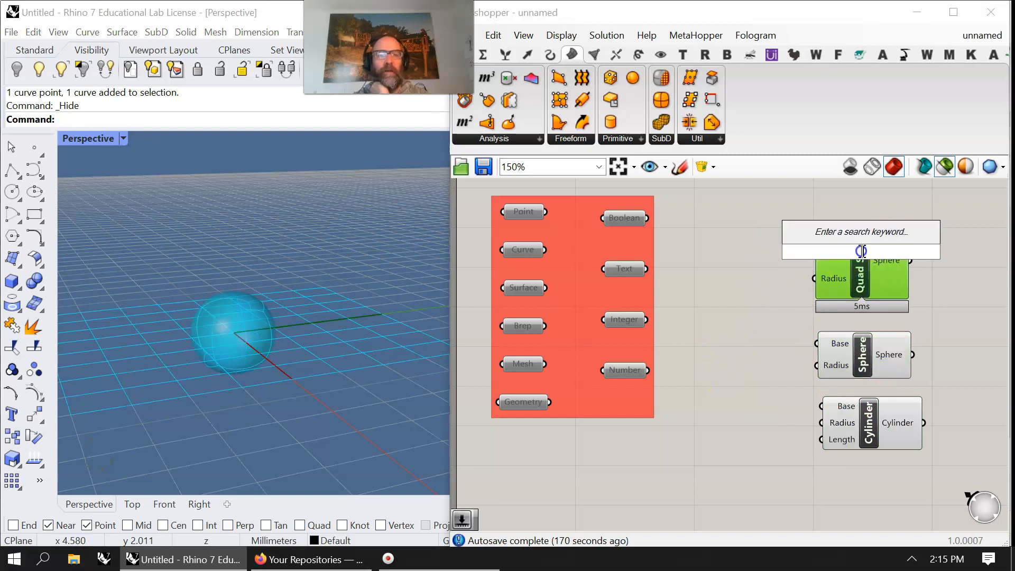
right_click(859, 277)
click(867, 407)
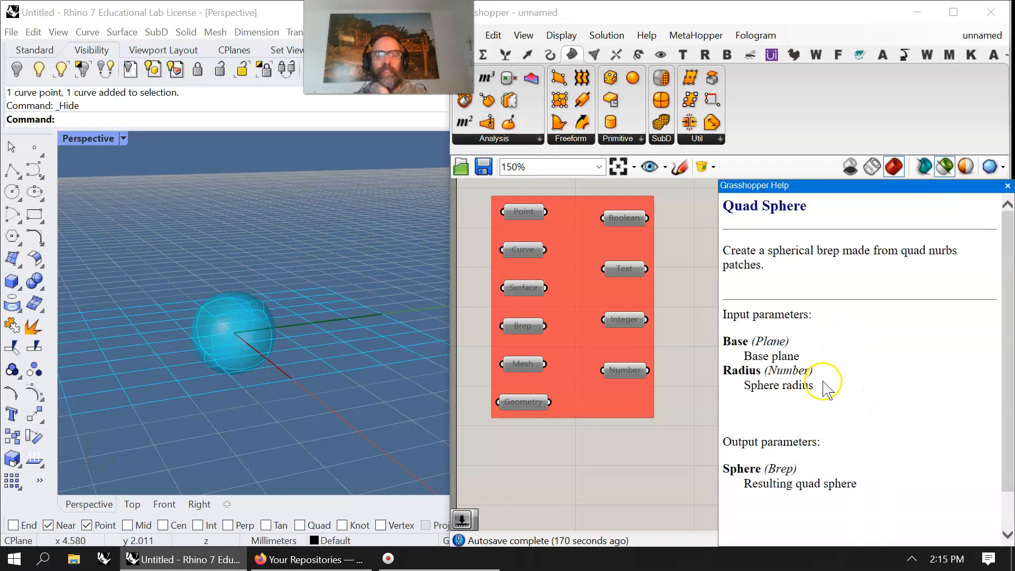
scroll(841, 366, down, 1)
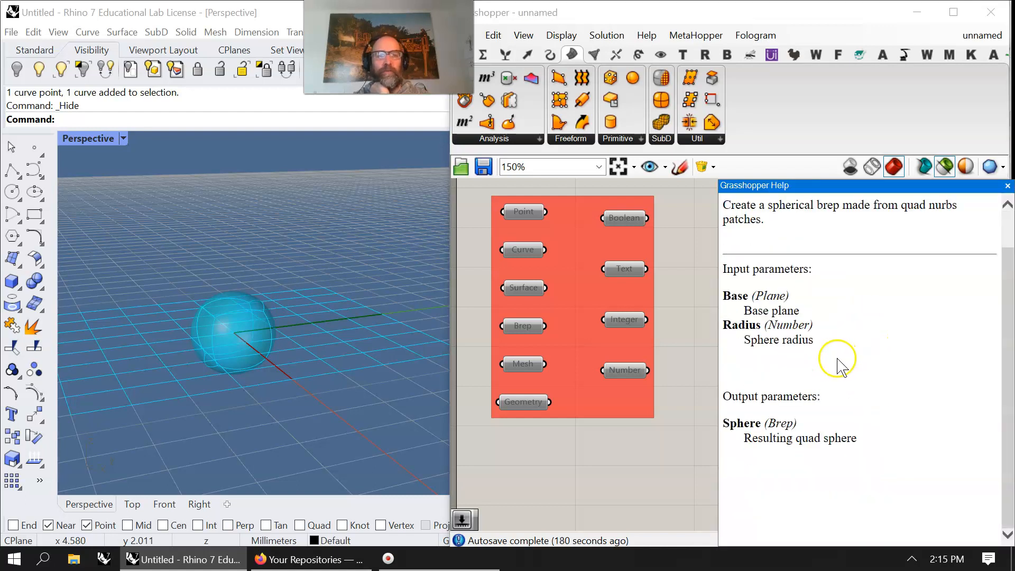
click(1008, 186)
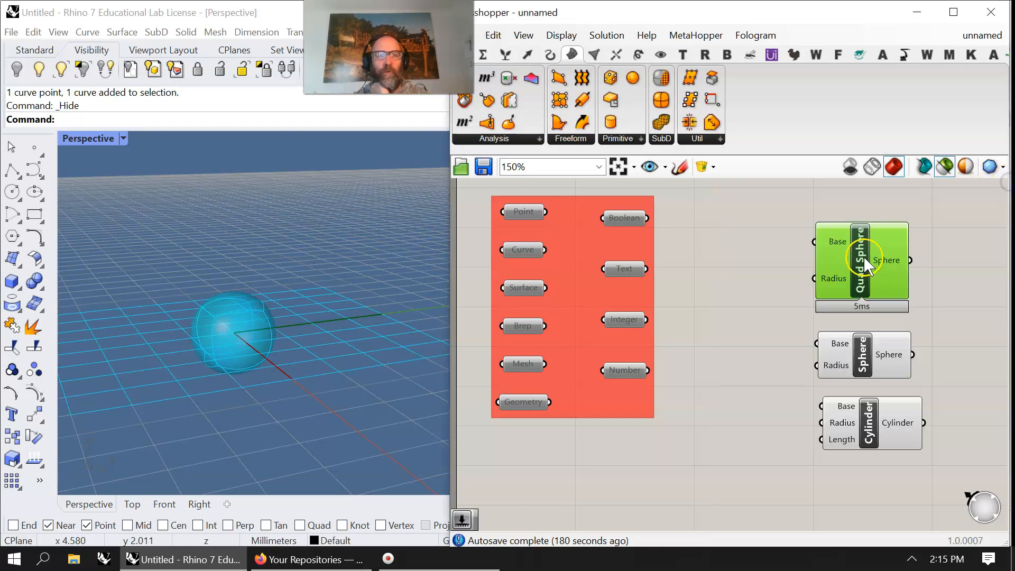
click(720, 274)
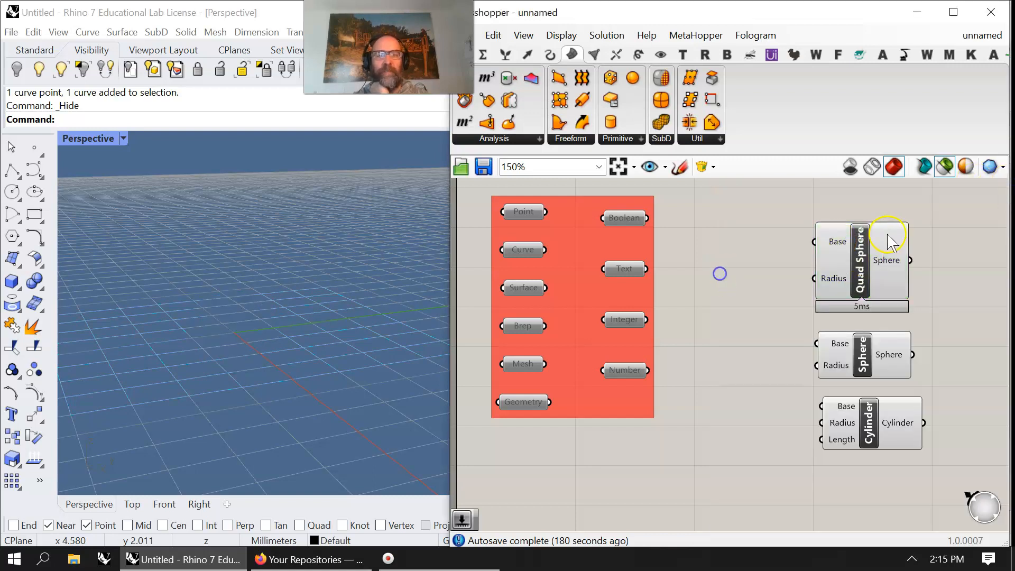
Extract the Quad Sphere's Base input as a separate parameter with more spacing, and line up the three solid components.
right_click(835, 243)
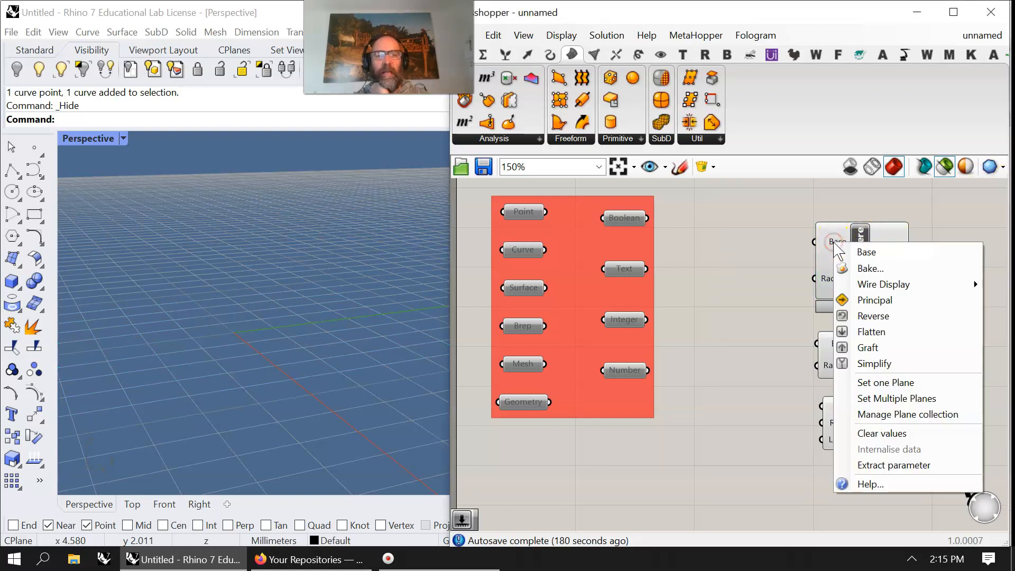
click(888, 468)
drag(736, 242, 710, 244)
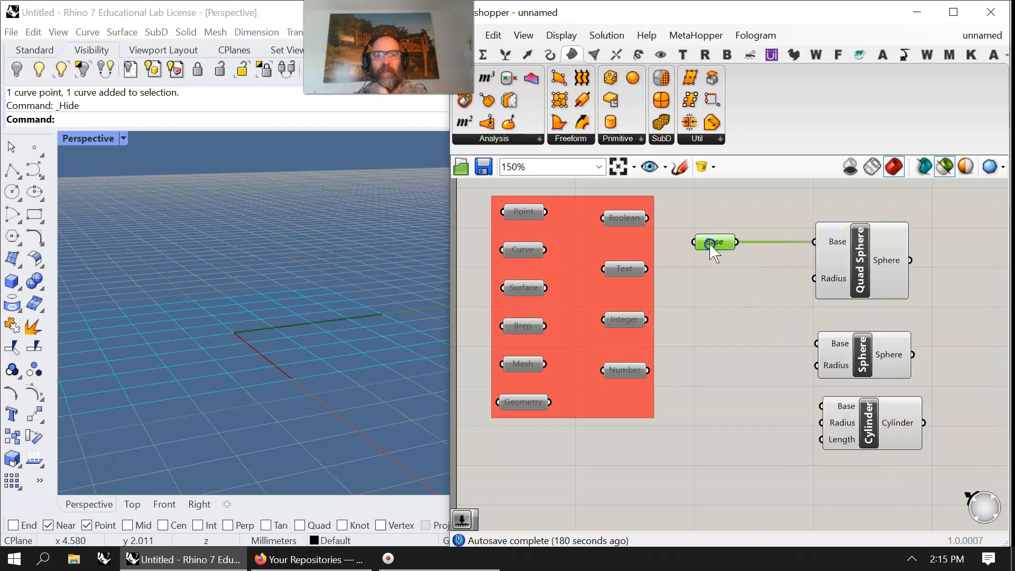
drag(837, 284, 854, 284)
drag(863, 365, 877, 370)
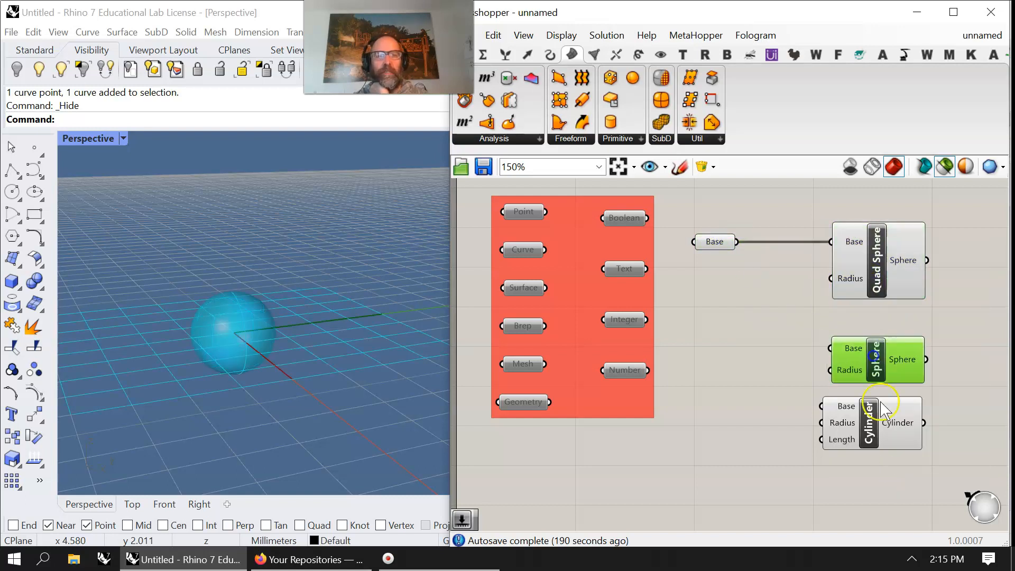
drag(886, 427, 893, 431)
Place a Number Slider, a Panel and a Param Viewer on the empty canvas beside the solid components.
right_drag(868, 488, 629, 512)
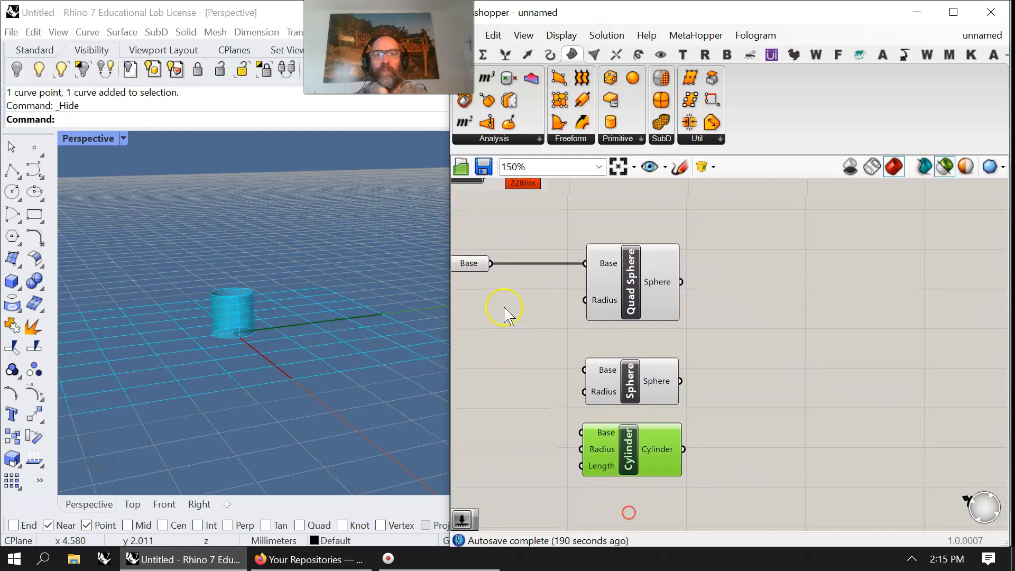
click(472, 59)
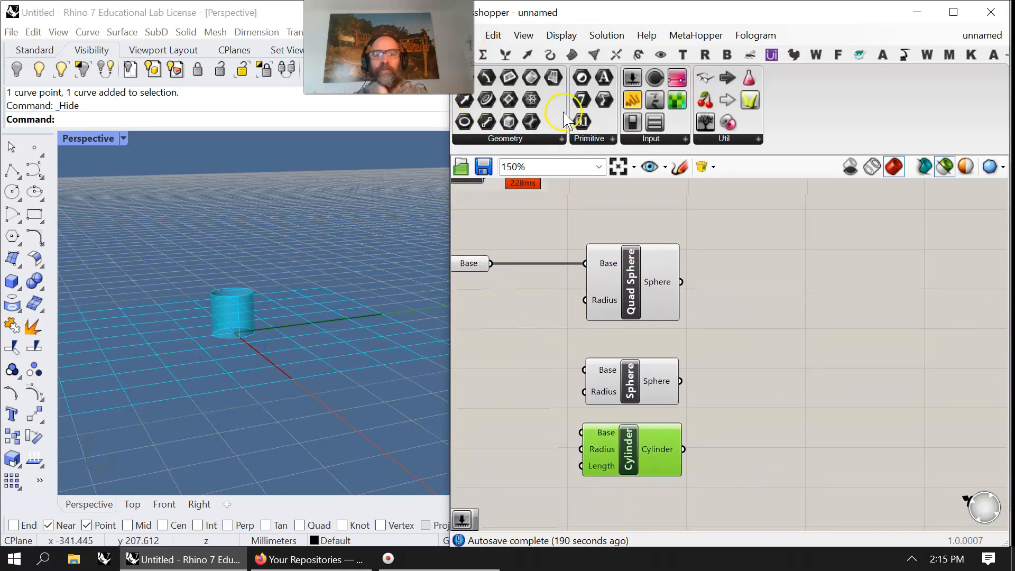
drag(632, 81, 796, 270)
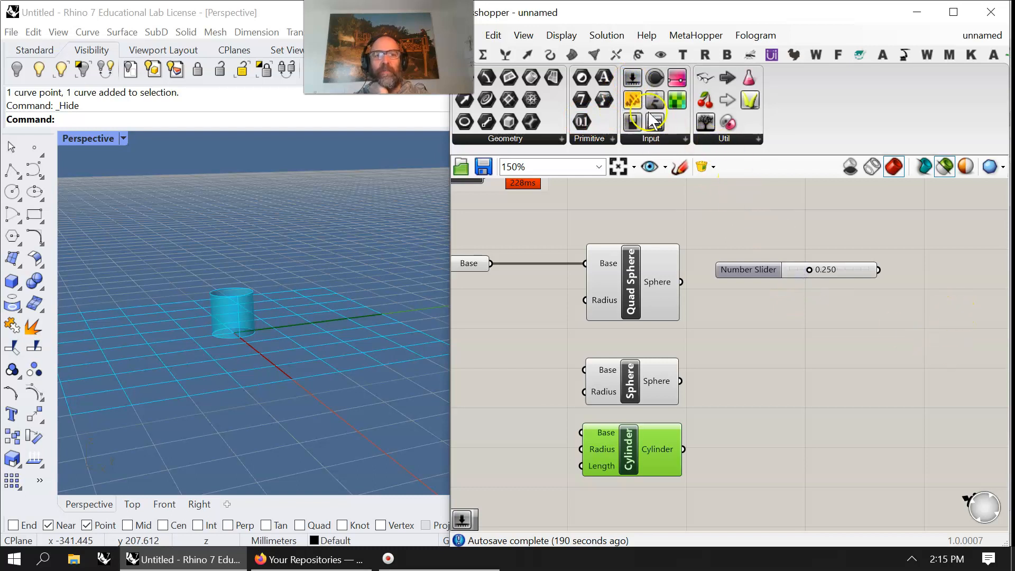
drag(630, 102, 948, 286)
right_drag(962, 374, 756, 345)
drag(833, 341, 675, 257)
right_click(655, 326)
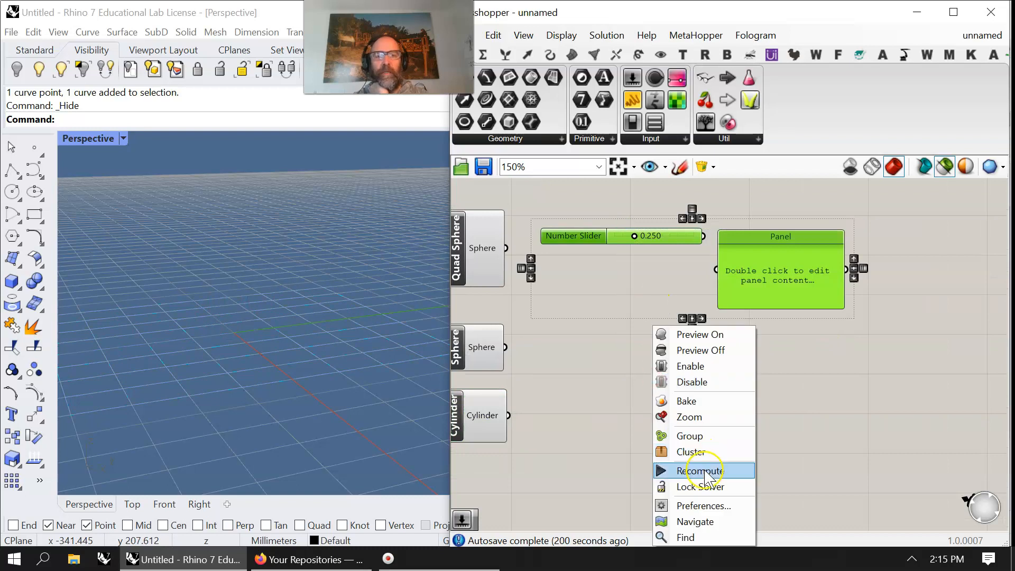
drag(705, 122, 797, 363)
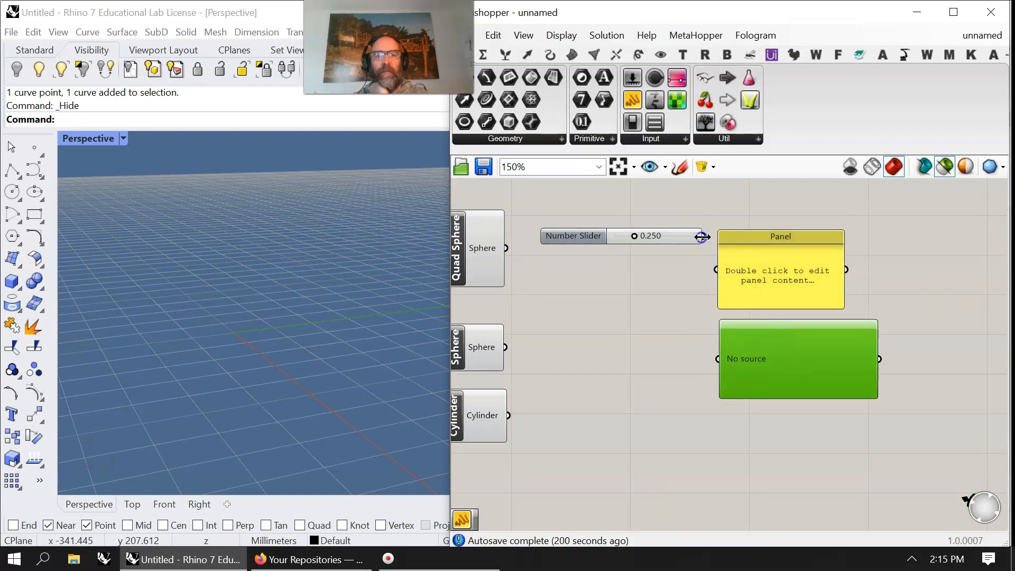
Widen the Number Slider slightly, wire it to both the Panel and the Param Viewer, and make the viewer more compact.
drag(702, 237, 713, 237)
drag(758, 276, 813, 263)
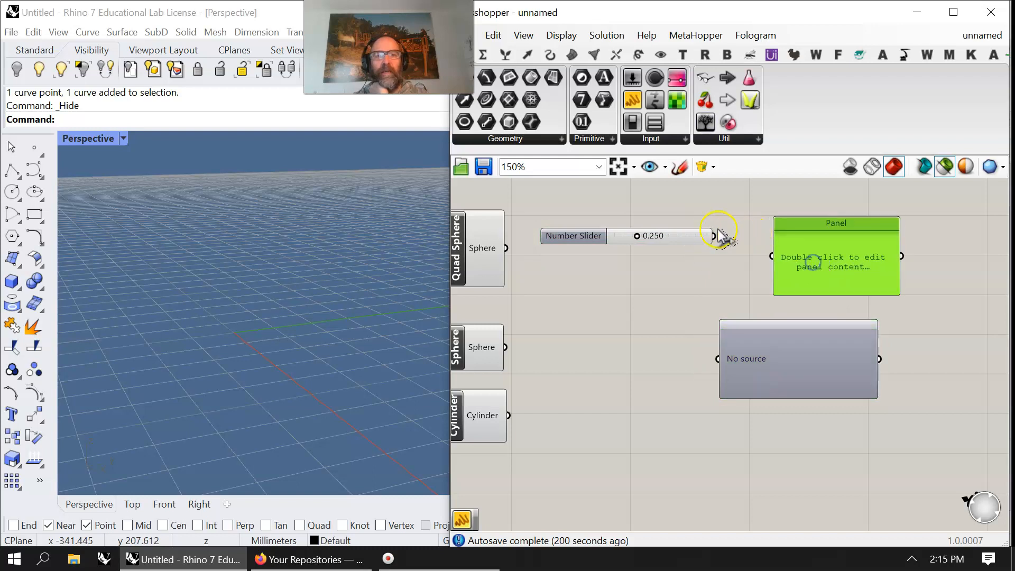
drag(715, 236, 771, 256)
drag(777, 358, 832, 353)
drag(716, 237, 771, 353)
drag(857, 379, 843, 336)
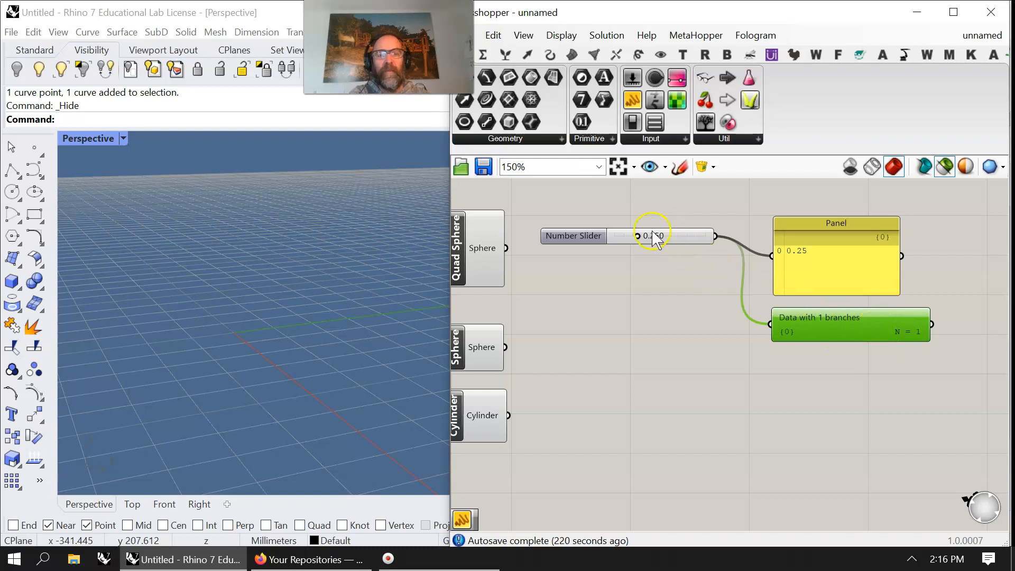
Group the Number Slider, Panel and Param Viewer together.
click(636, 238)
mouse_move(638, 240)
mouse_down()
mouse_move(668, 237)
mouse_move(640, 242)
mouse_up()
drag(858, 380, 641, 199)
right_drag(668, 361, 666, 360)
right_drag(689, 404, 688, 404)
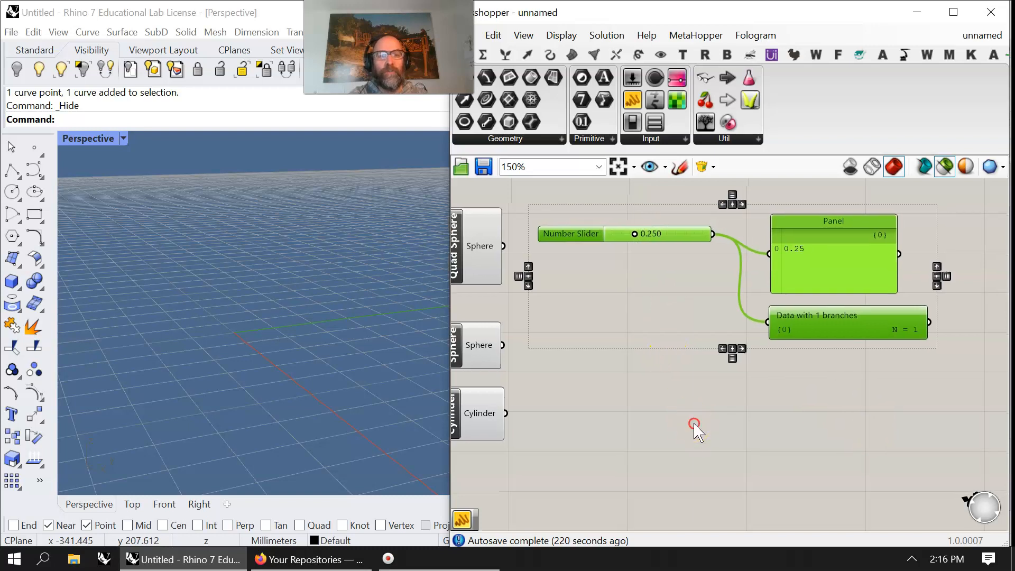
right_click(696, 426)
click(736, 435)
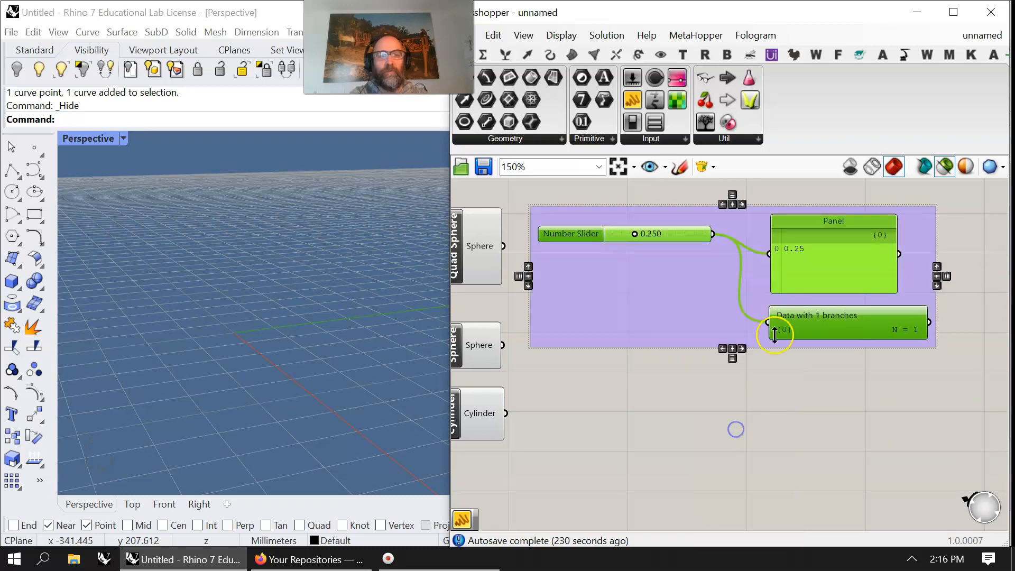
Change the colour of the slider and Panel group to green.
right_click(730, 316)
mouse_move(807, 465)
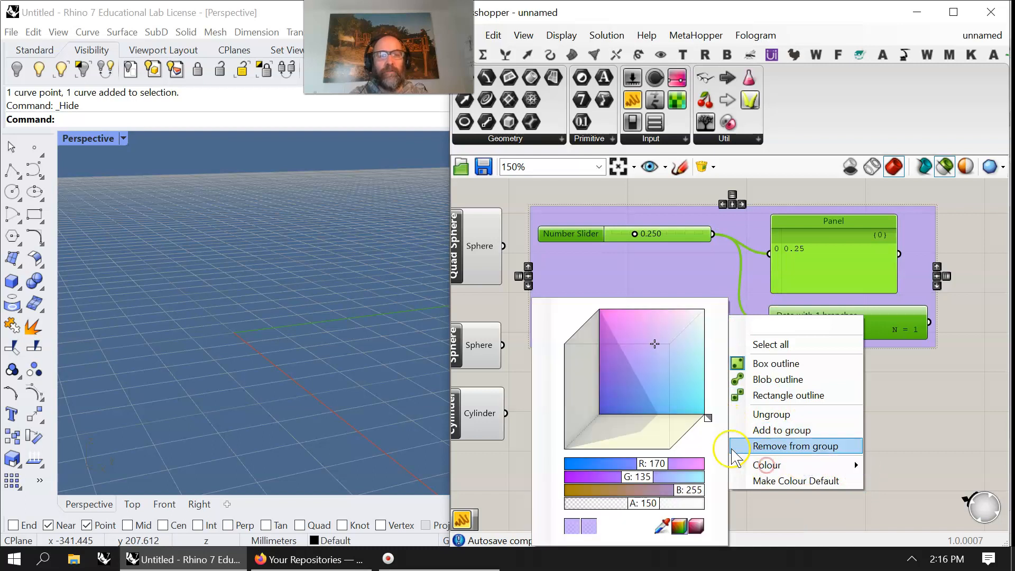
click(707, 423)
right_click(695, 329)
right_click(701, 338)
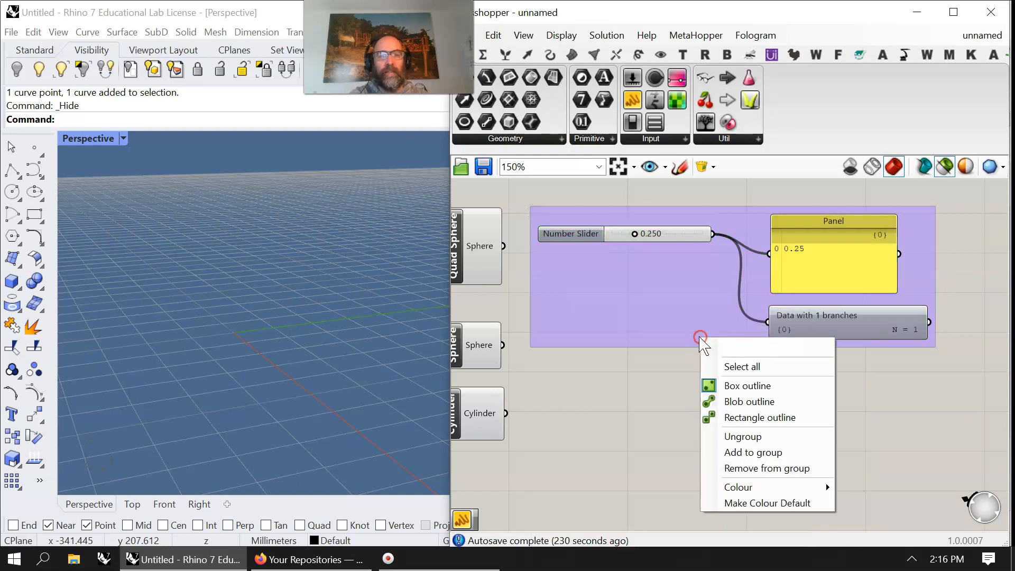
mouse_move(742, 487)
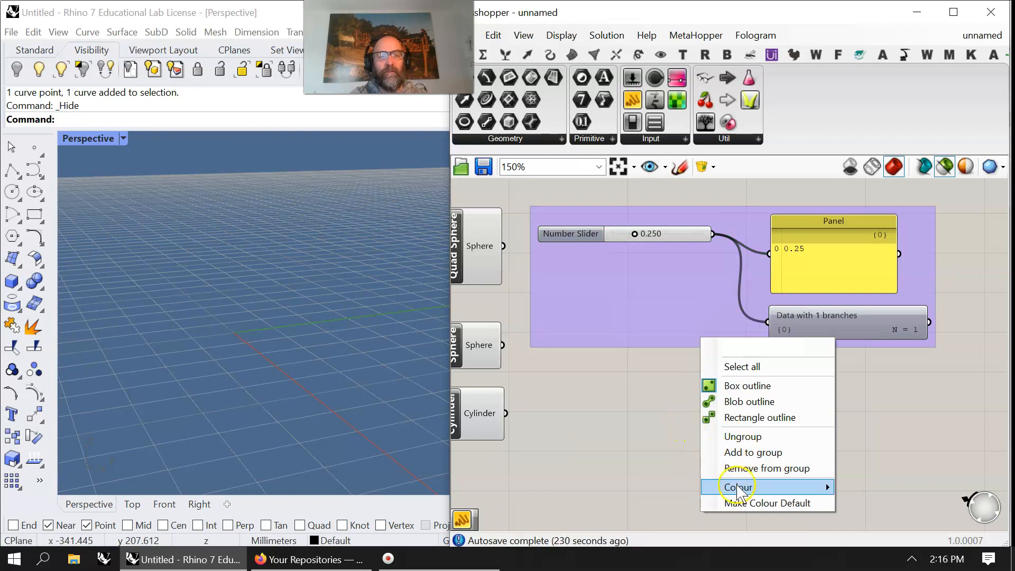
drag(685, 429, 649, 421)
click(895, 424)
Group the Base parameter with the Quad Sphere, Sphere and Cylinder components, and colour the group cyan.
right_drag(803, 455, 915, 426)
scroll(686, 403, down, 3)
right_drag(637, 450, 686, 477)
drag(687, 476, 561, 272)
right_click(615, 482)
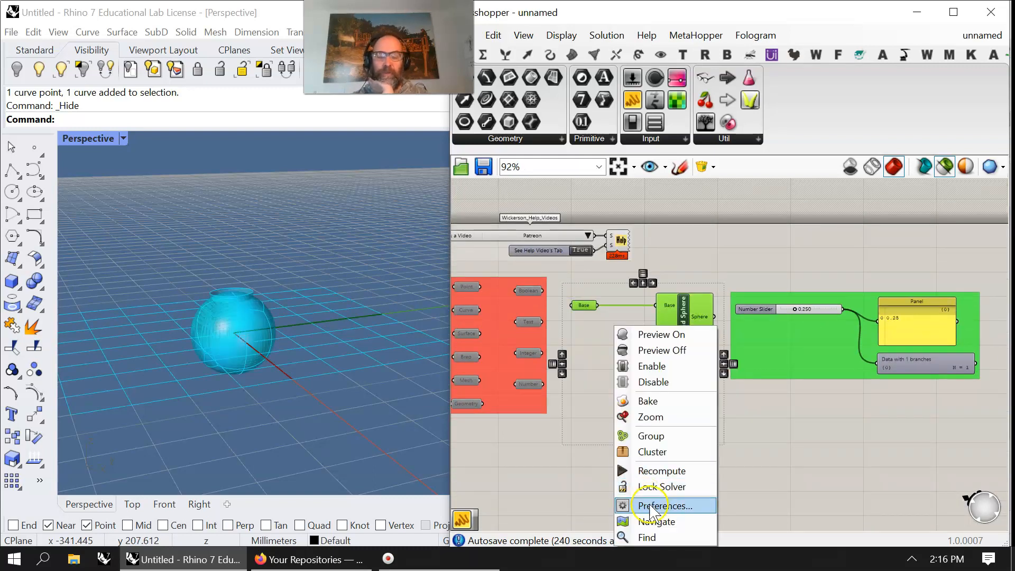
click(650, 435)
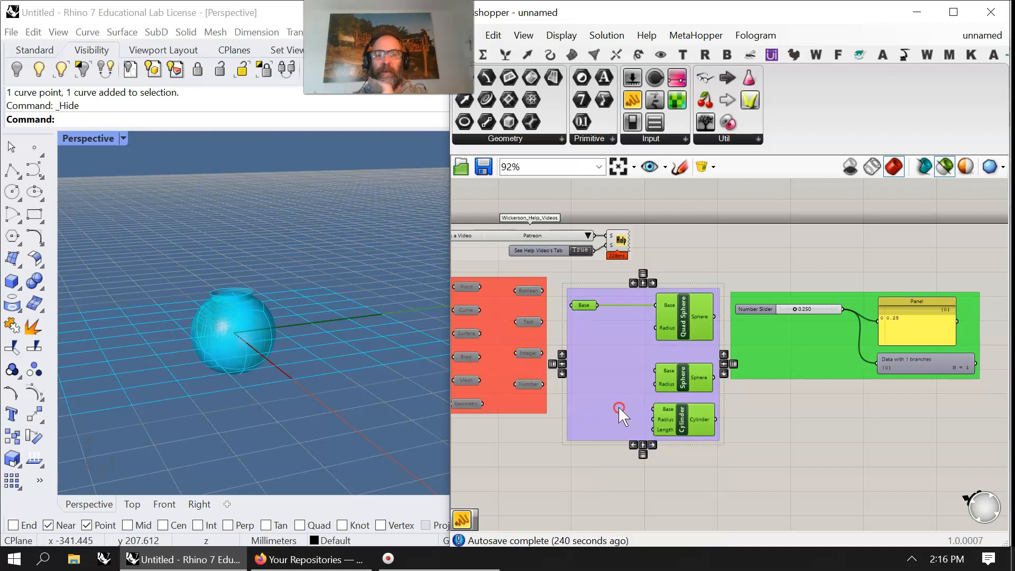
right_click(617, 409)
mouse_move(678, 521)
drag(915, 413, 926, 426)
click(999, 436)
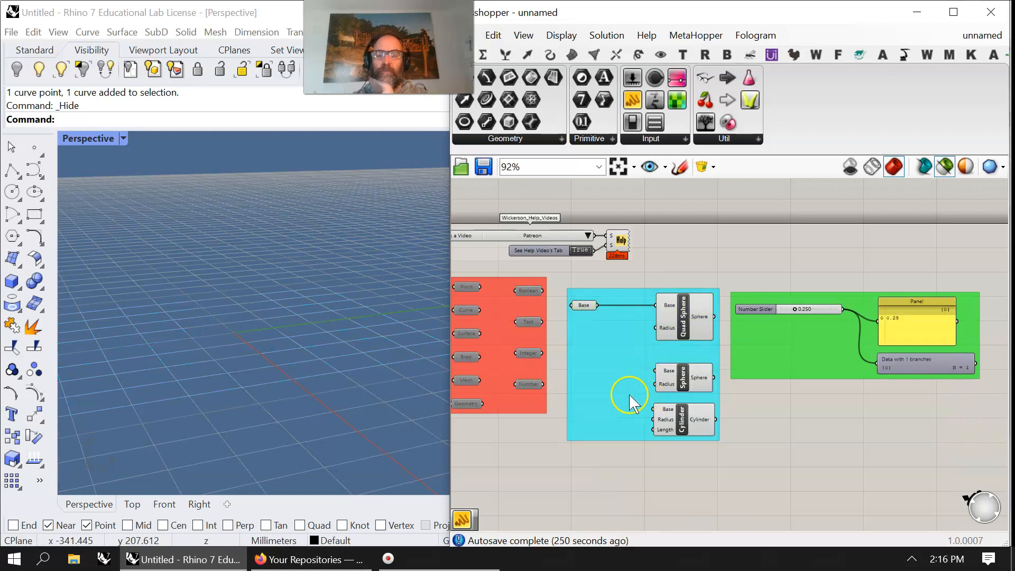
Move the cyan group of solid components below the green group and ungroup it.
drag(625, 390, 622, 481)
right_drag(876, 467, 691, 327)
drag(486, 309, 707, 348)
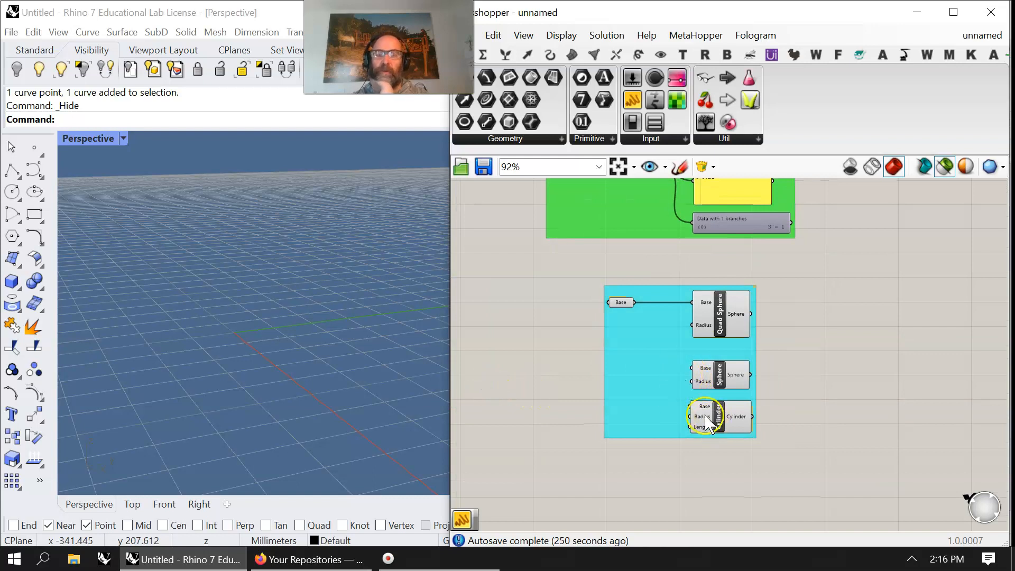
scroll(668, 394, up, 2)
right_click(639, 398)
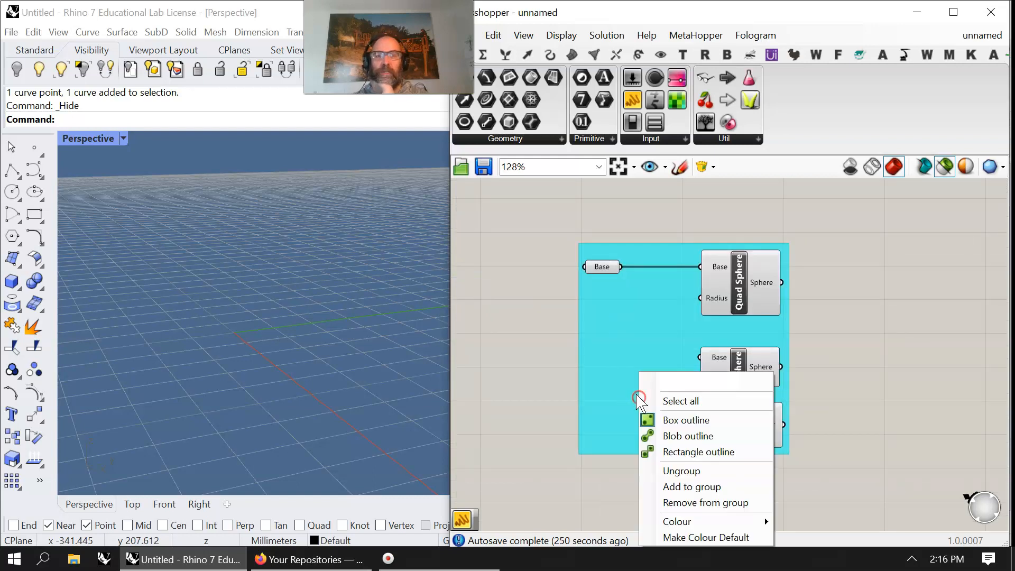
click(687, 472)
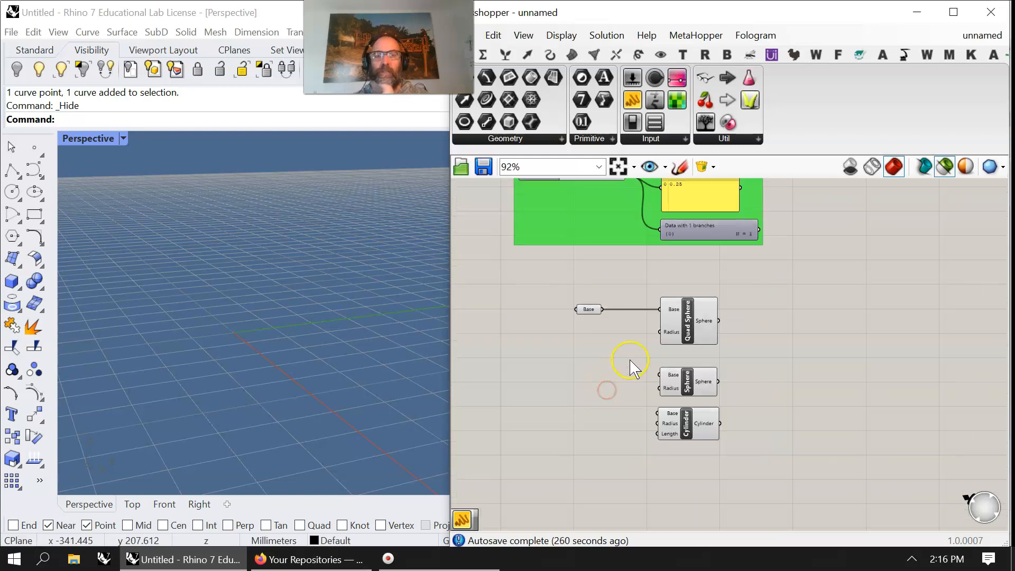
Move the Quad Sphere component farther away from its Base parameter.
scroll(634, 365, up, 2)
click(787, 329)
drag(787, 328, 859, 328)
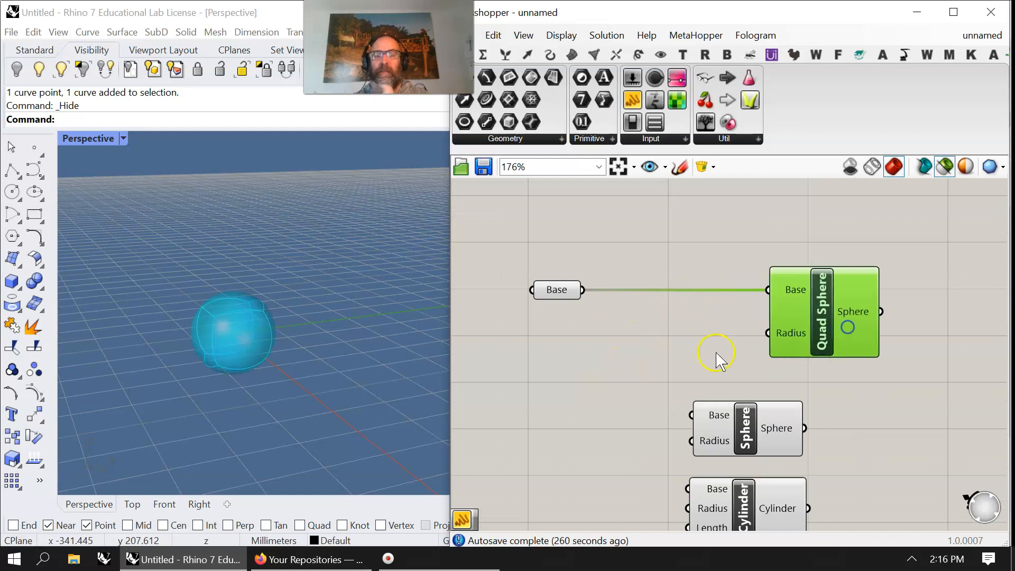
Place a Panel above the Base parameter's wire, feed it from the Base output, and shrink it to fit its content.
scroll(642, 365, down, 4)
drag(632, 100, 600, 313)
click(639, 319)
scroll(642, 316, up, 3)
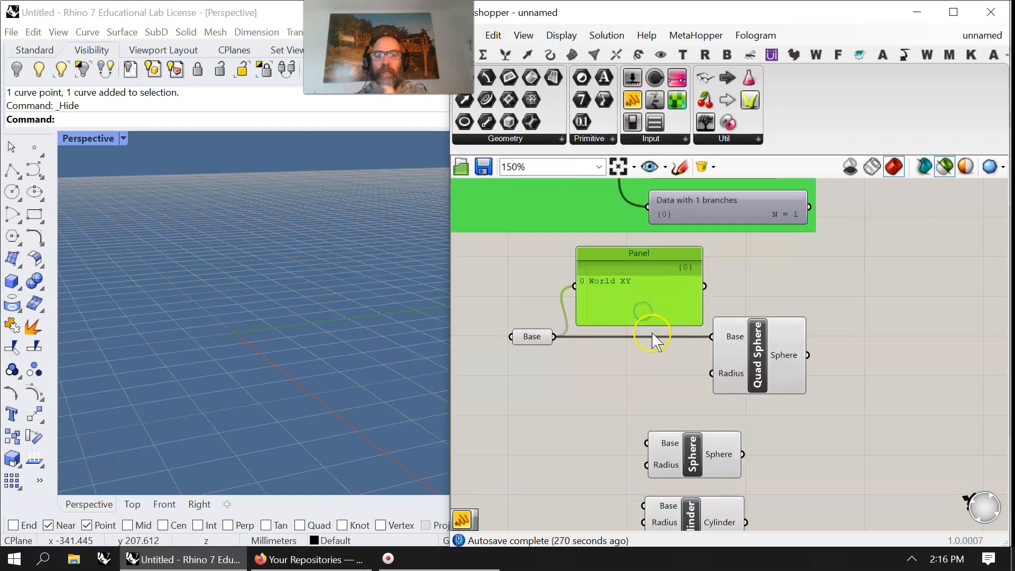
drag(701, 323, 653, 294)
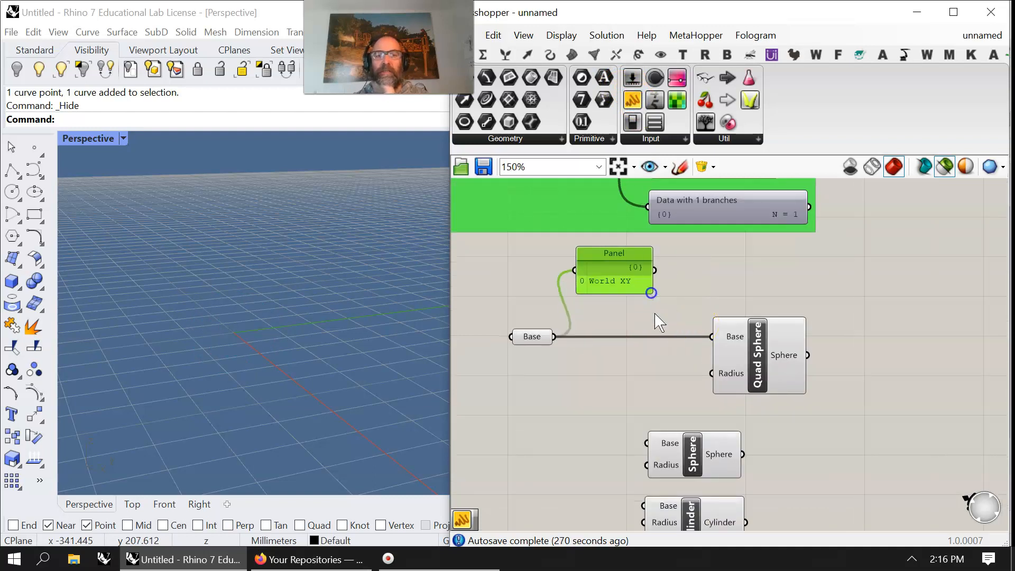
Add an XY Plane component below the Base parameter and connect its Plane output to the Quad Sphere's Base input.
click(616, 370)
double_click(616, 370)
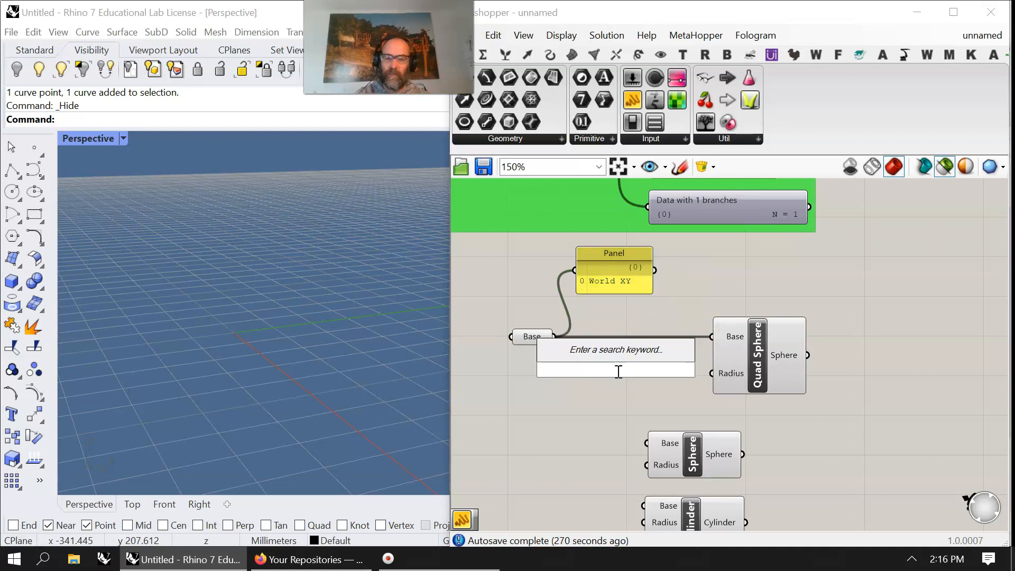
text(x)
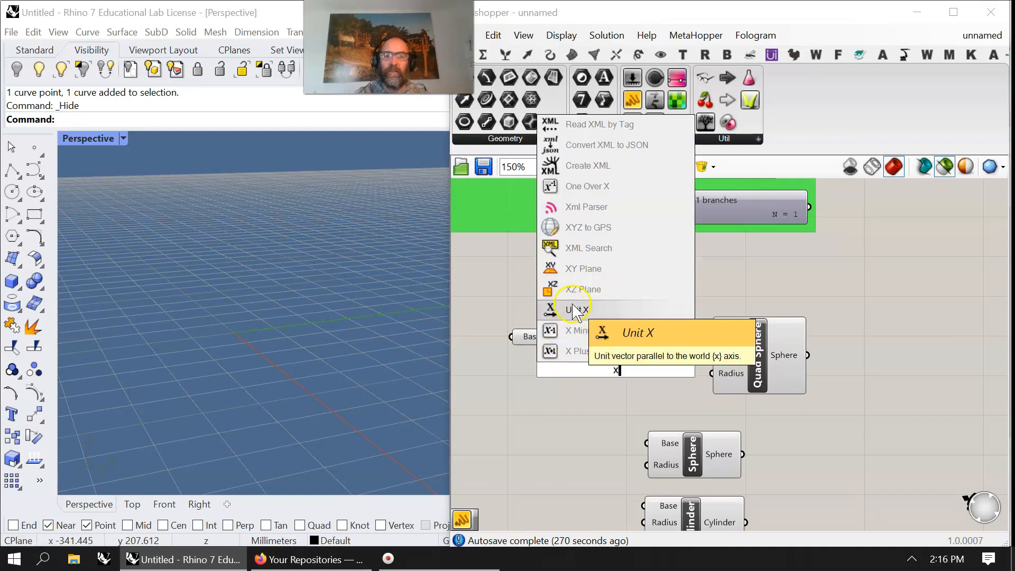
click(581, 269)
drag(623, 379, 709, 338)
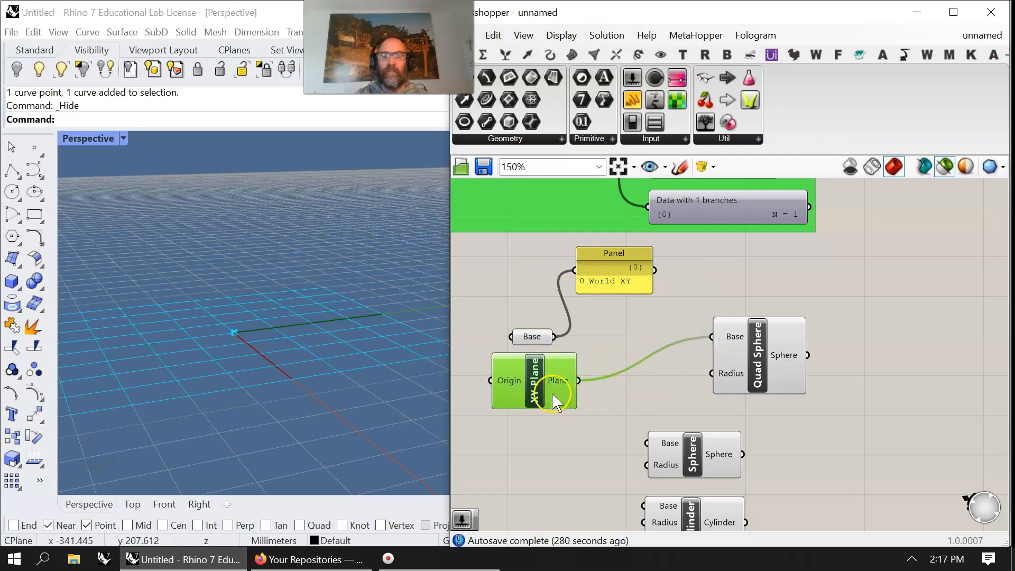
Add a YZ Plane component below the XY Plane and select the Quad Sphere to preview it.
double_click(539, 448)
text(yz)
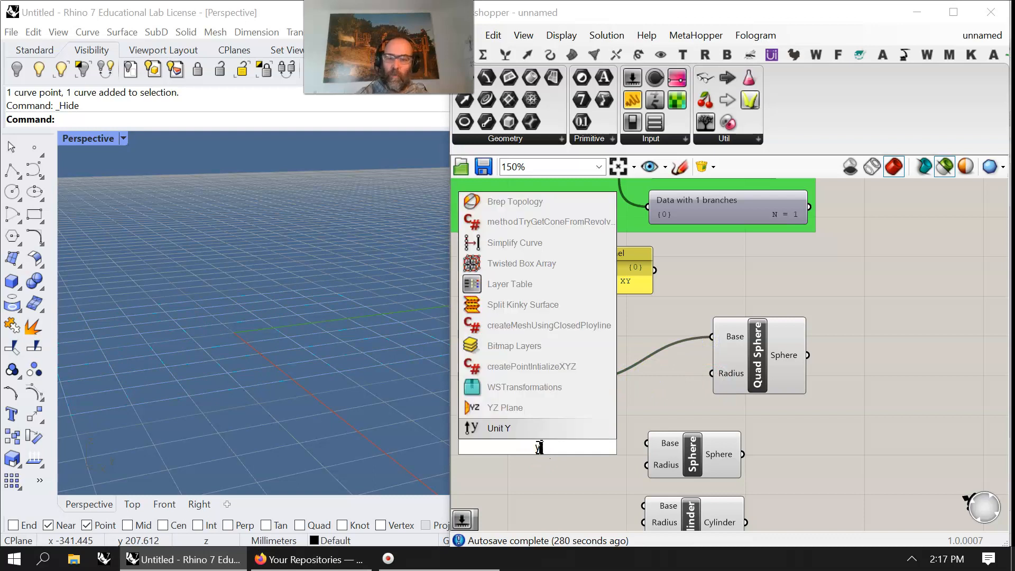
click(514, 426)
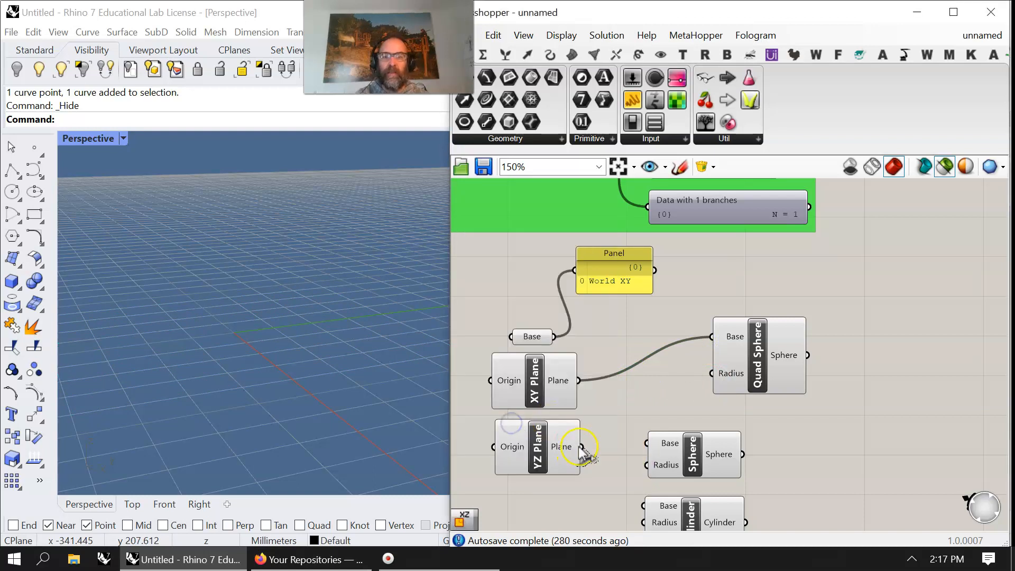
click(758, 354)
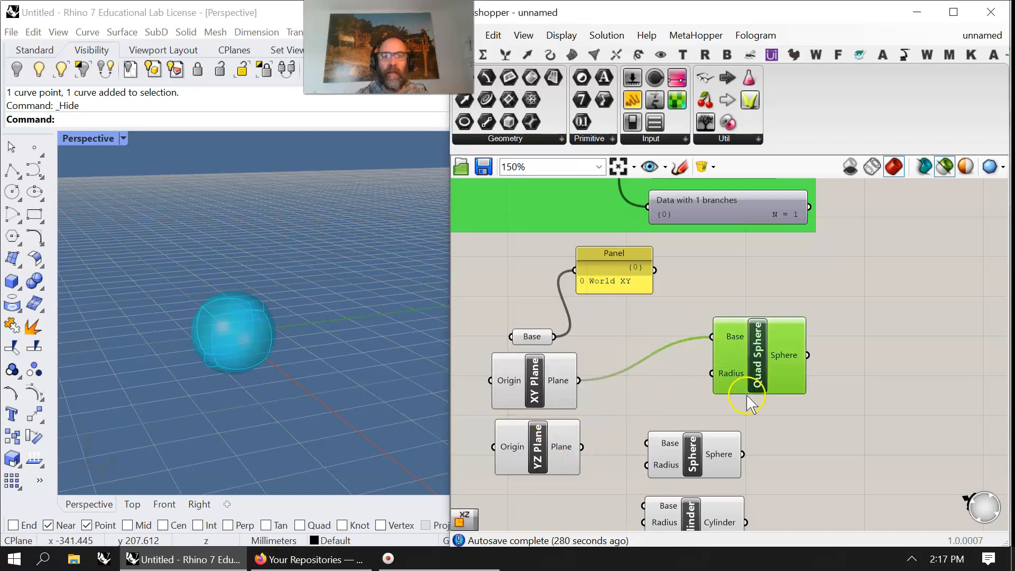
Connect the XY Plane's output to the Cylinder's Base input with the Cylinder previewed, and replace that source with the YZ Plane.
right_drag(696, 402, 679, 307)
drag(567, 288, 630, 412)
click(695, 429)
drag(695, 428, 696, 427)
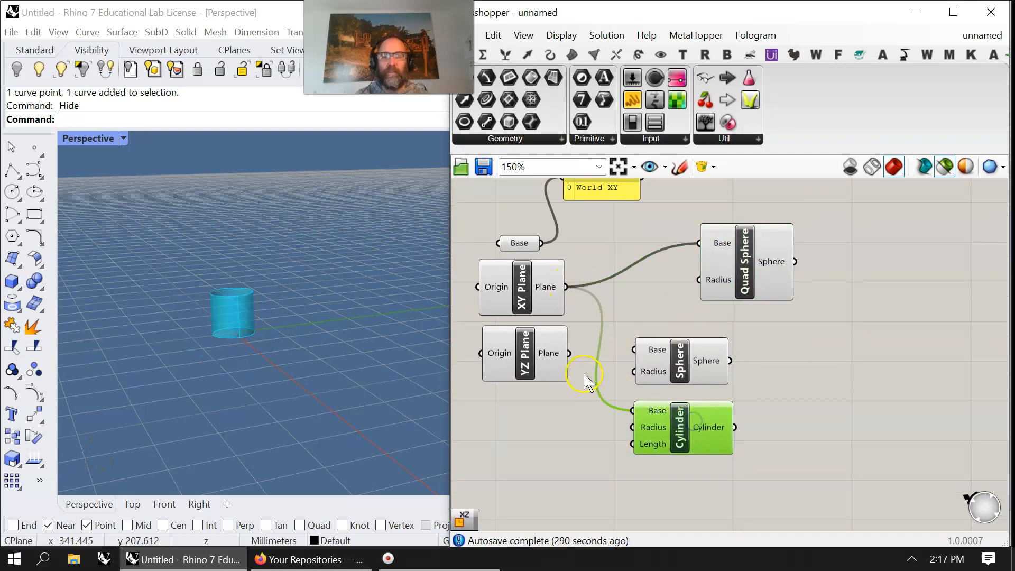
drag(569, 354, 633, 410)
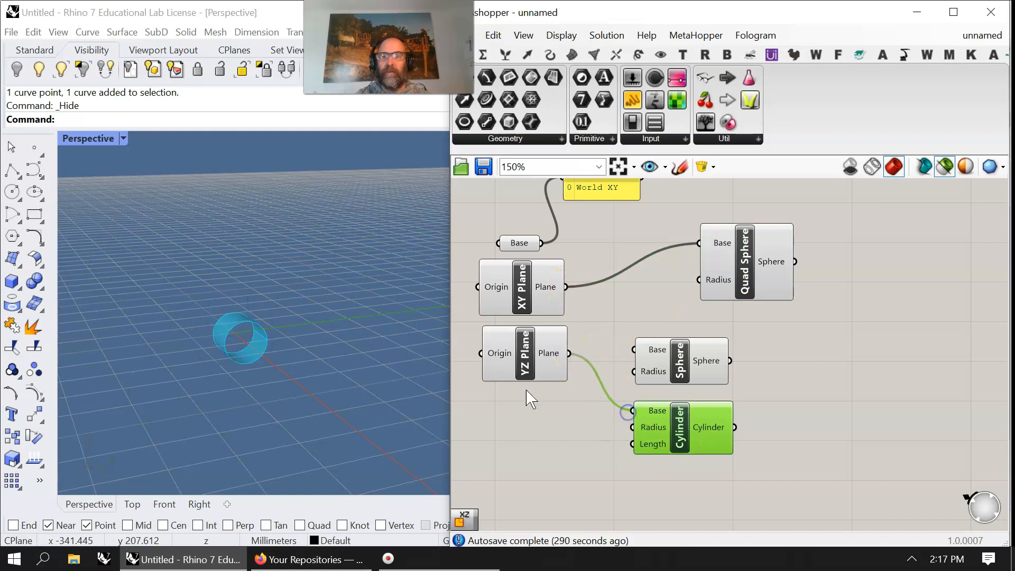
Preview the Quad Sphere, Sphere and Cylinder one after another to compare their geometry.
click(748, 289)
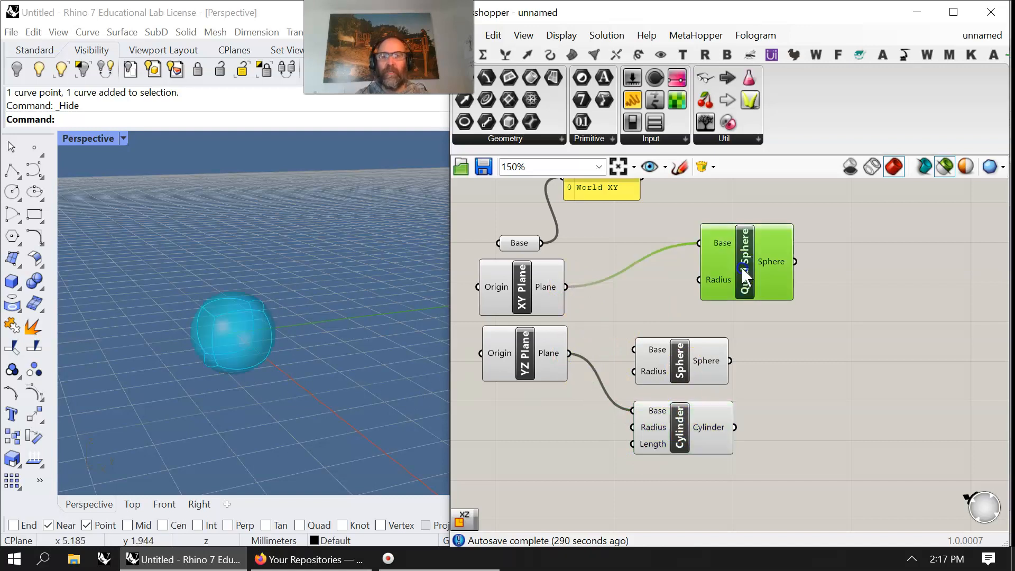
click(698, 363)
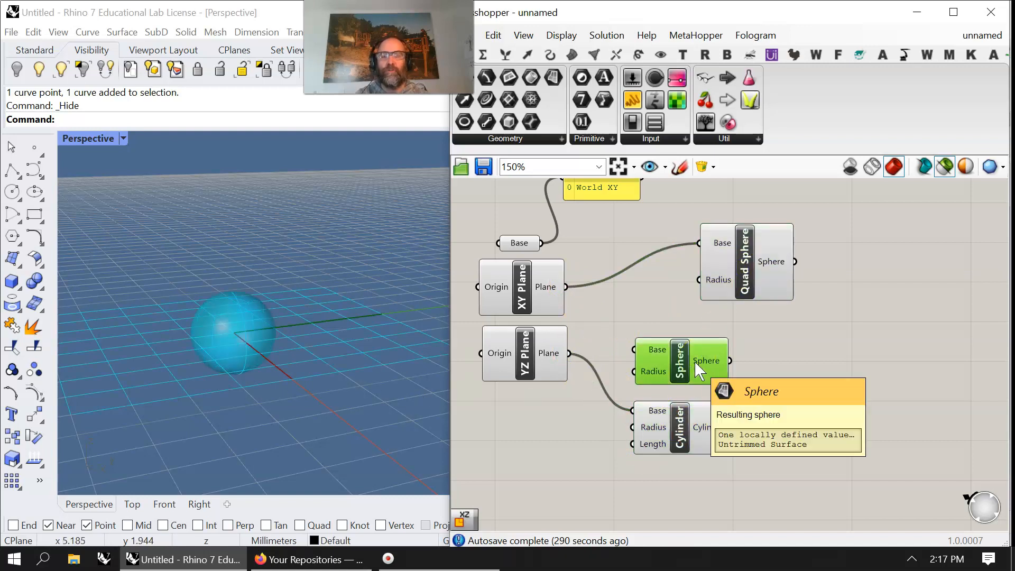
click(698, 423)
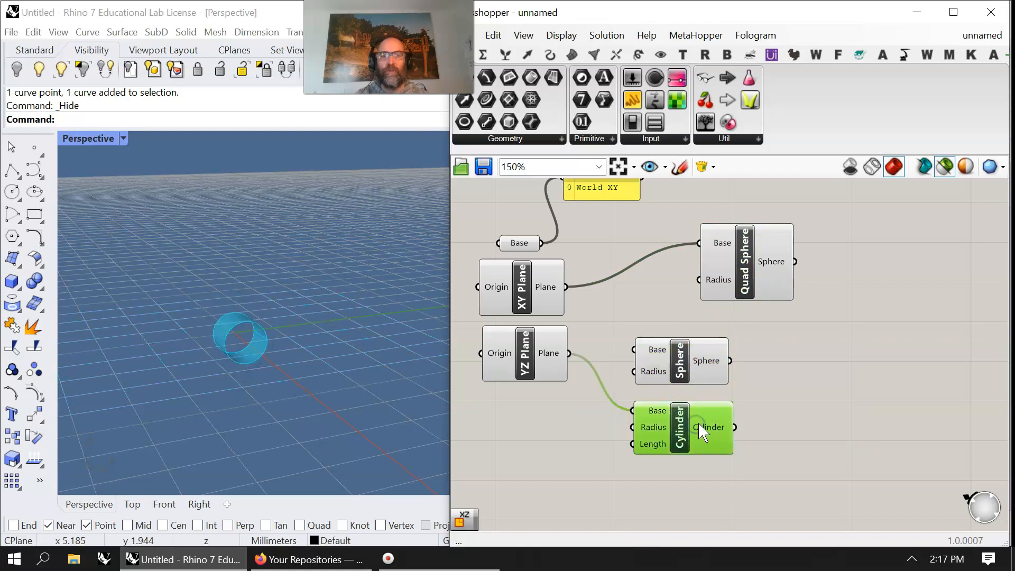
Add a Cap Holes component beside the Cylinder and connect the Cylinder output to its Brep input.
double_click(830, 439)
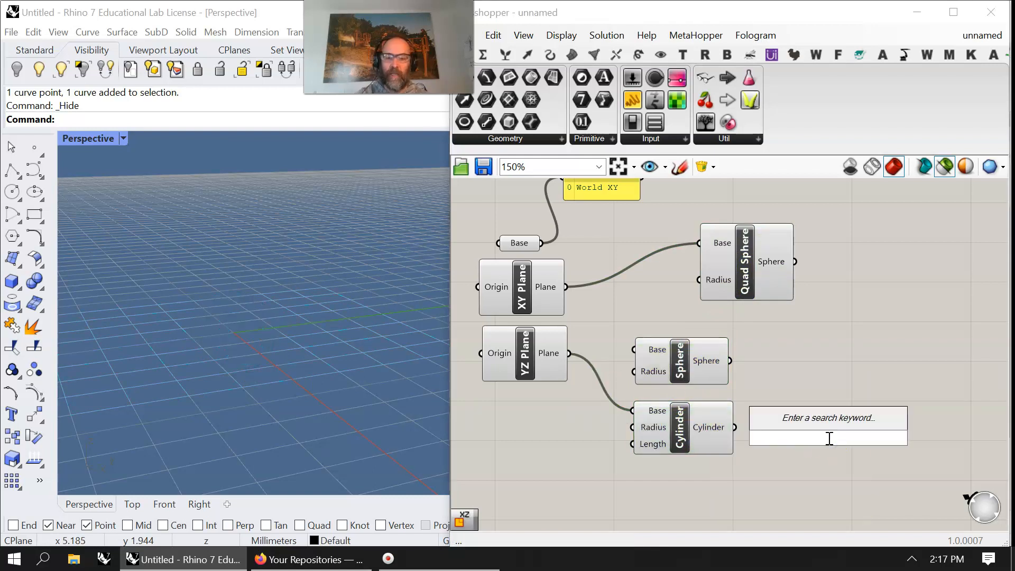
text(cap)
click(761, 422)
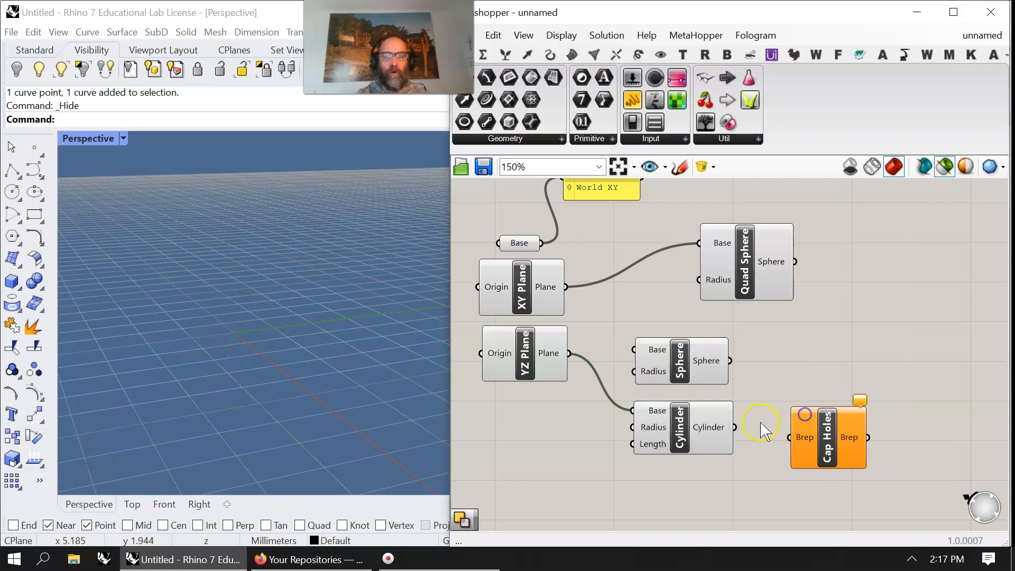
drag(734, 427, 785, 431)
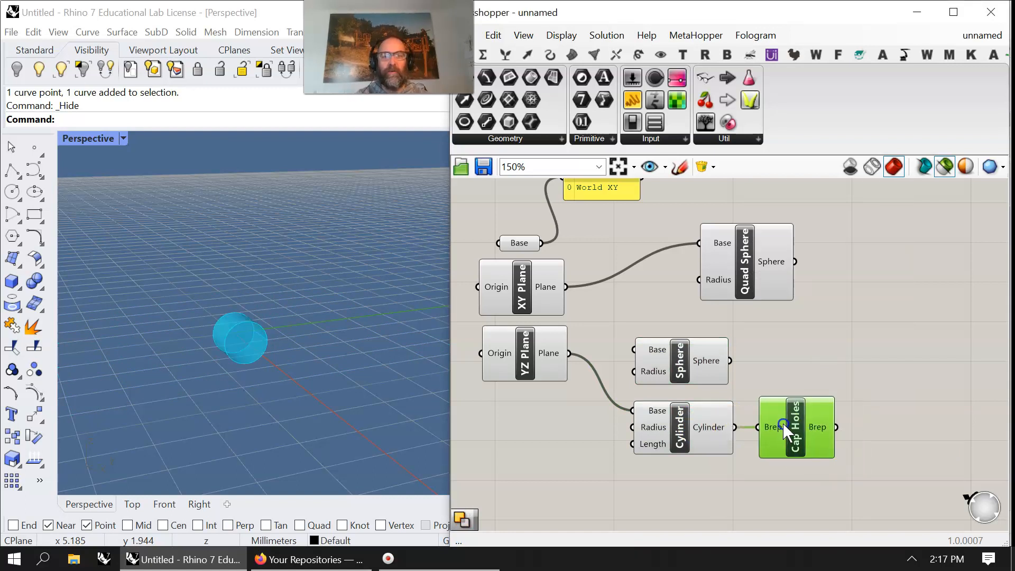
Feed both the XY Plane and the YZ Plane into the Cylinder's Base input to get two capped cylinders.
drag(568, 292, 633, 410)
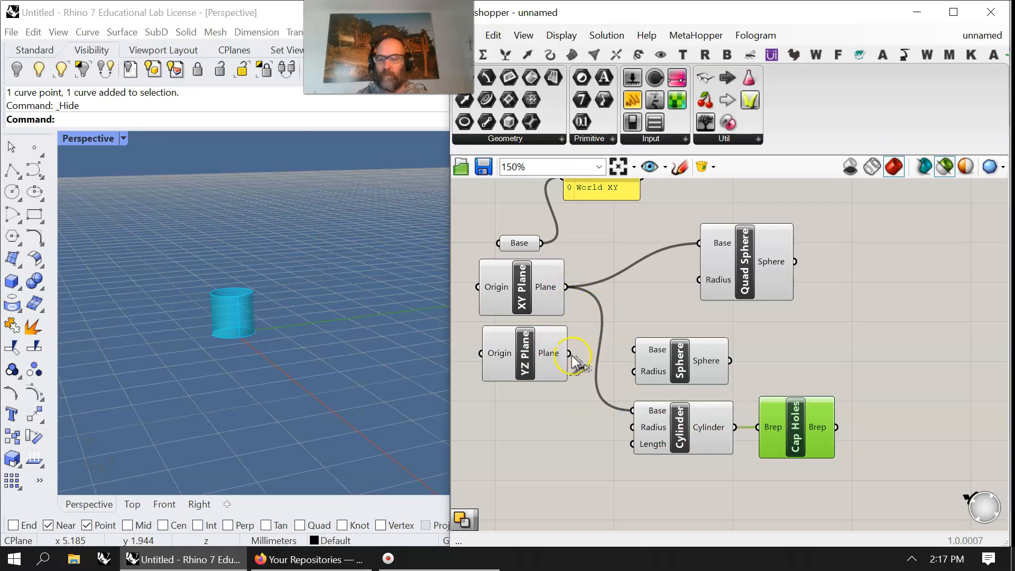
drag(572, 360, 633, 410)
right_drag(288, 376, 307, 381)
scroll(159, 285, up, 5)
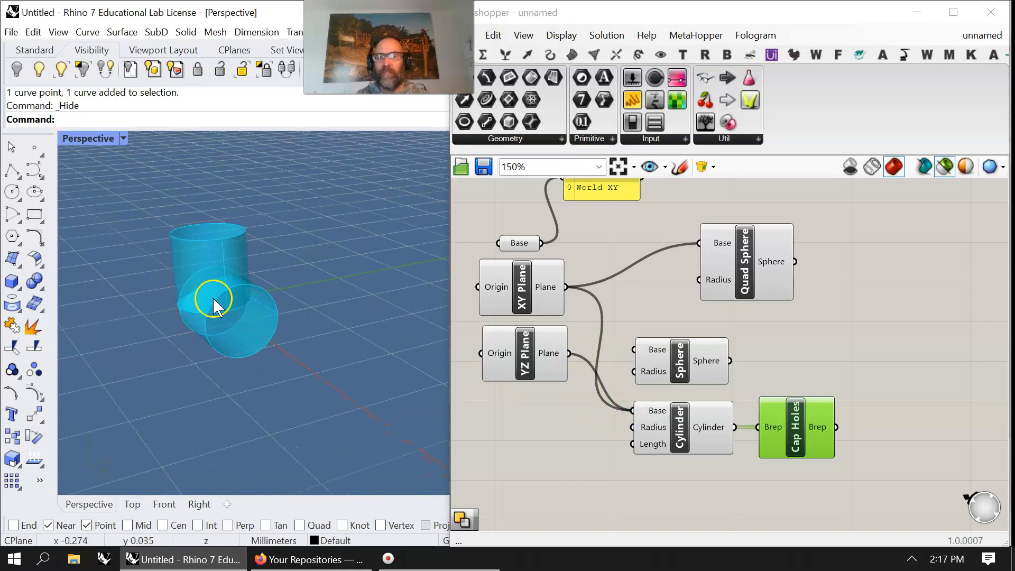
Bake the Cap Holes Brep output into the Rhino document.
right_click(814, 426)
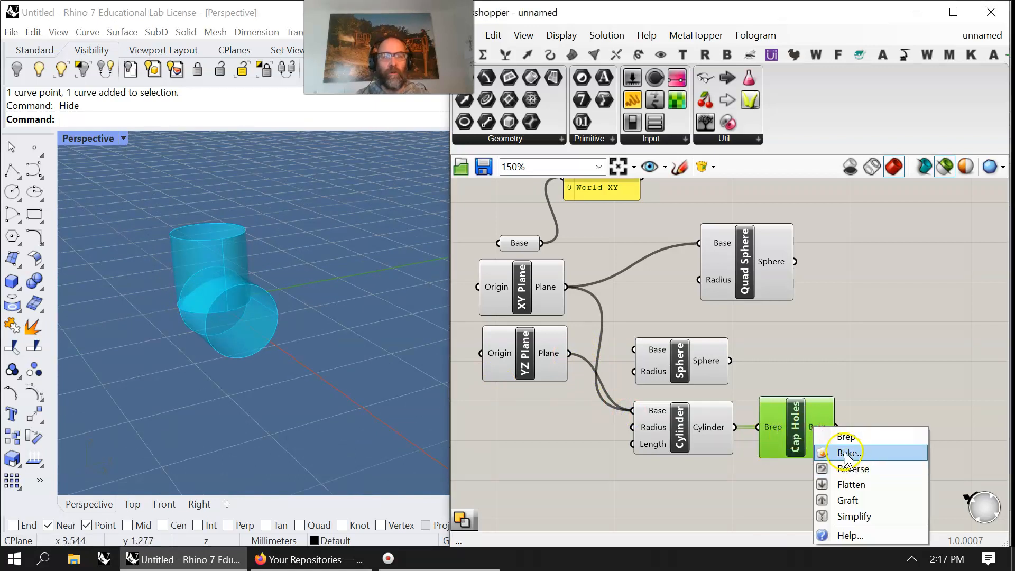
click(847, 453)
click(804, 470)
click(858, 528)
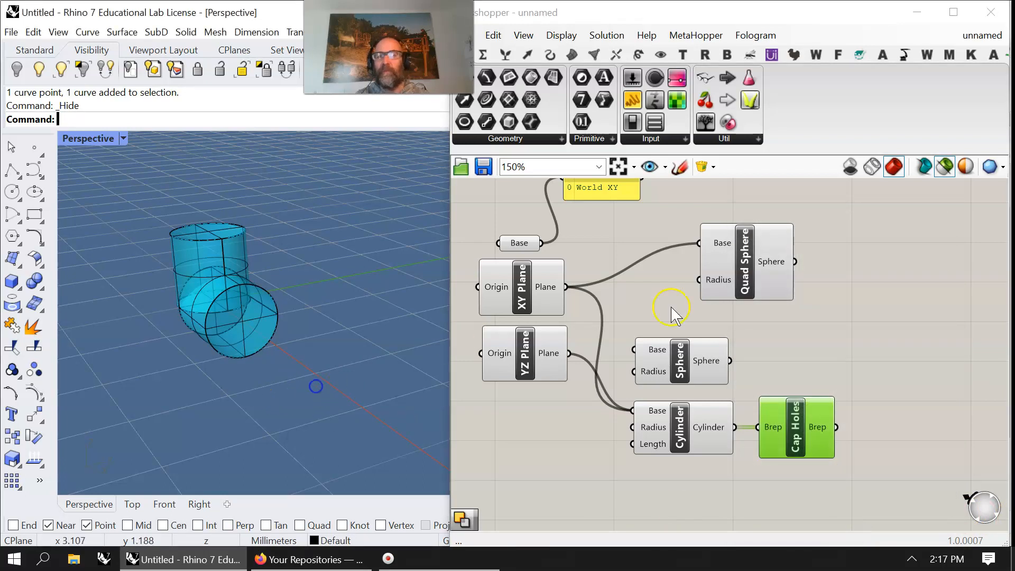
Clear the canvas selection and compare the baked cylinders with the selected-only preview switched off and on.
click(818, 332)
click(945, 167)
click(899, 244)
click(945, 167)
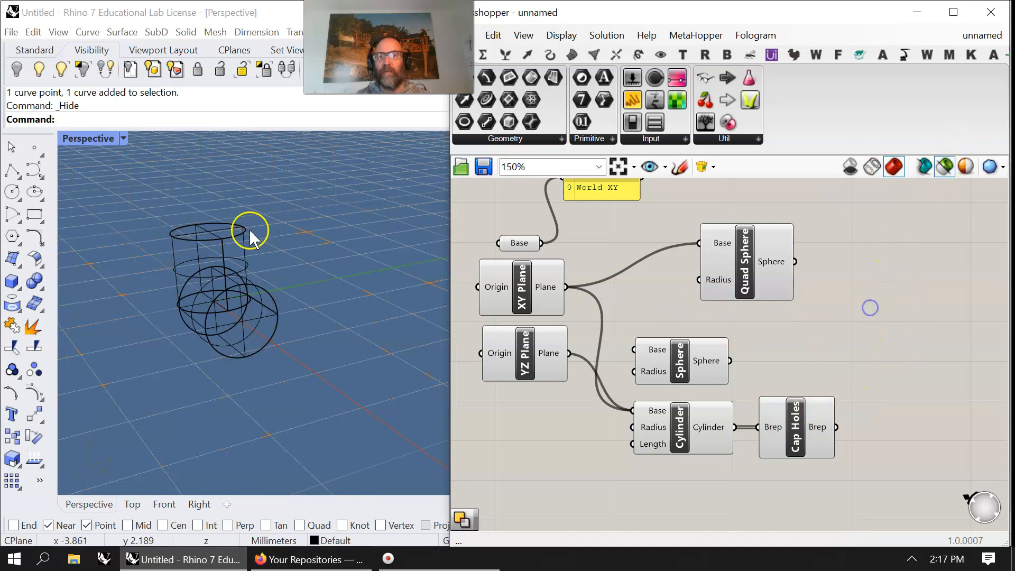
Set the Perspective viewport to Shaded display and bring up the standard Rhino tools.
right_click(84, 137)
click(168, 69)
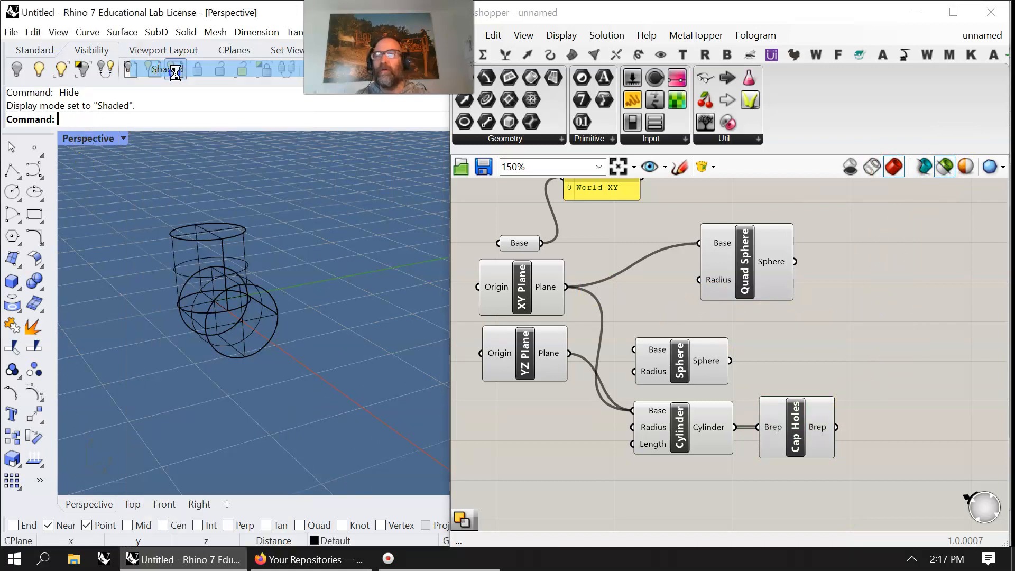
mouse_move(251, 317)
right_down()
mouse_move(289, 322)
mouse_move(235, 336)
right_up()
click(136, 68)
click(46, 51)
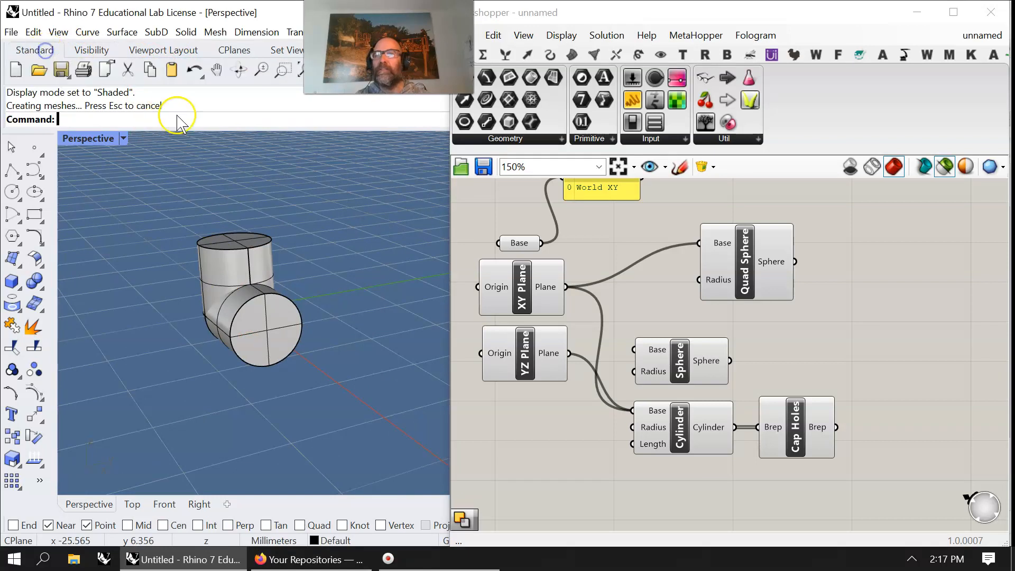
Select both baked cylinders and merge them with BooleanUnion.
click(282, 69)
click(174, 213)
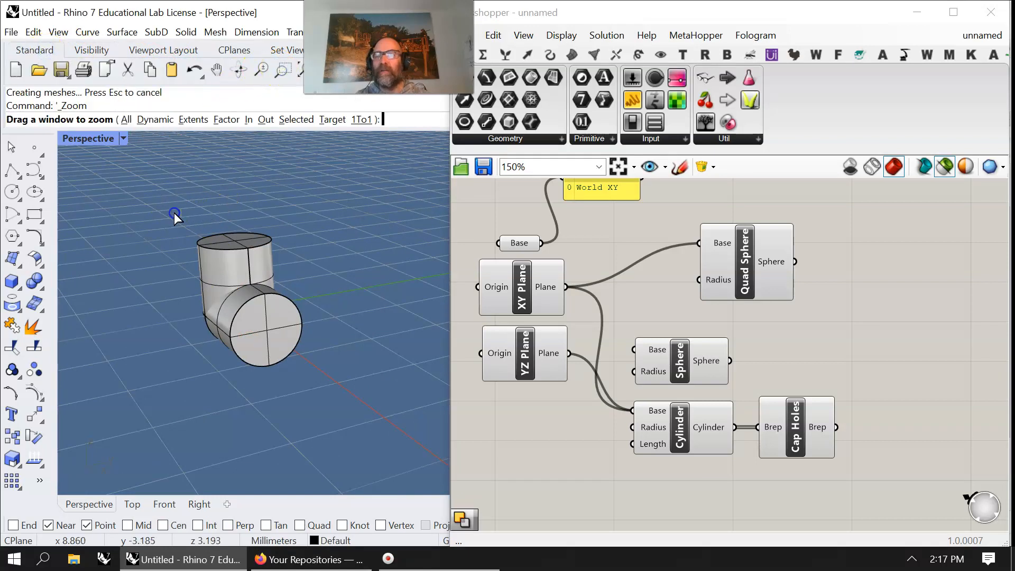
click(338, 386)
scroll(232, 354, down, 3)
right_drag(209, 341, 312, 341)
click(275, 360)
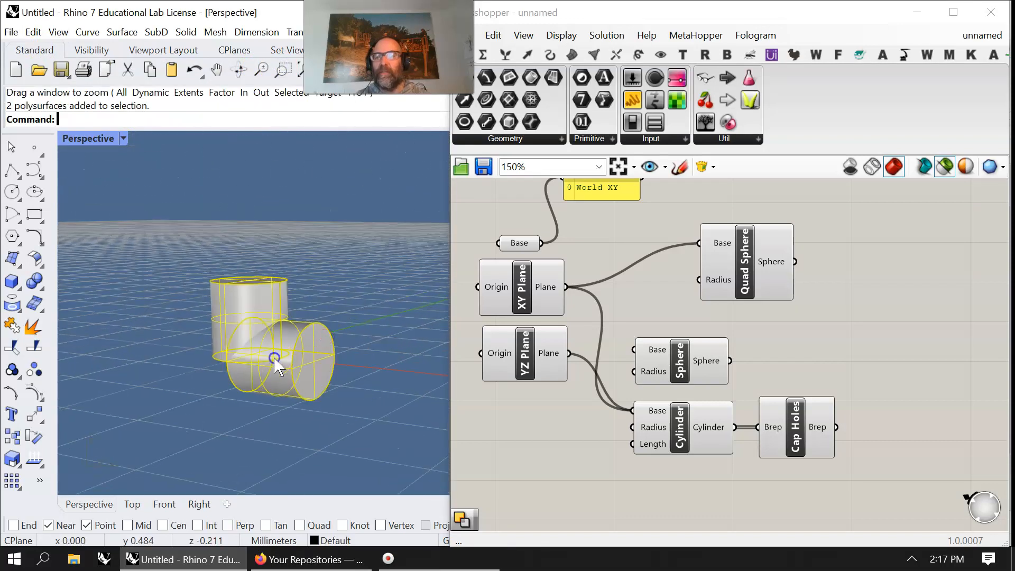
click(231, 300)
right_drag(217, 344, 181, 434)
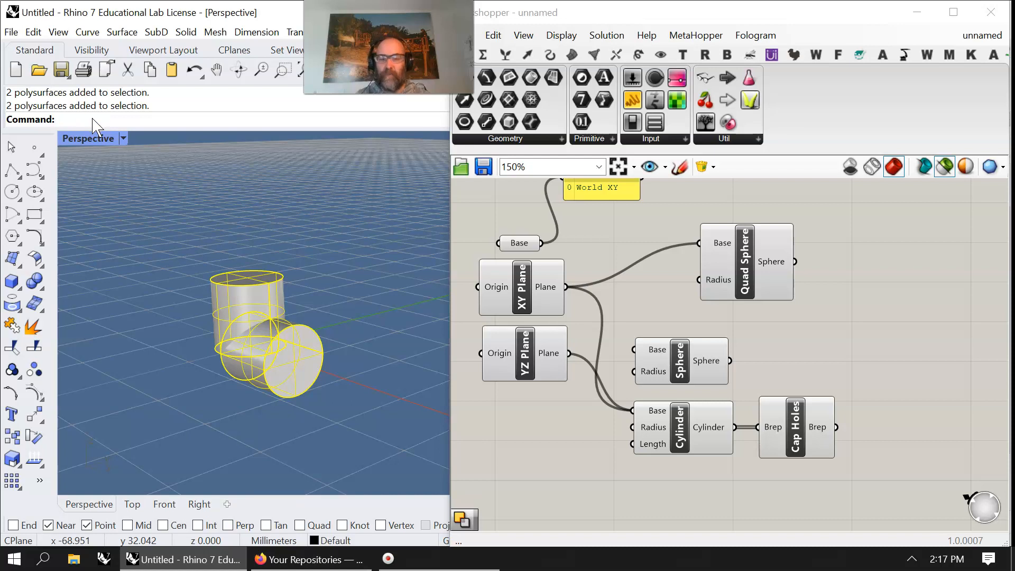
text(oolean2Objects)
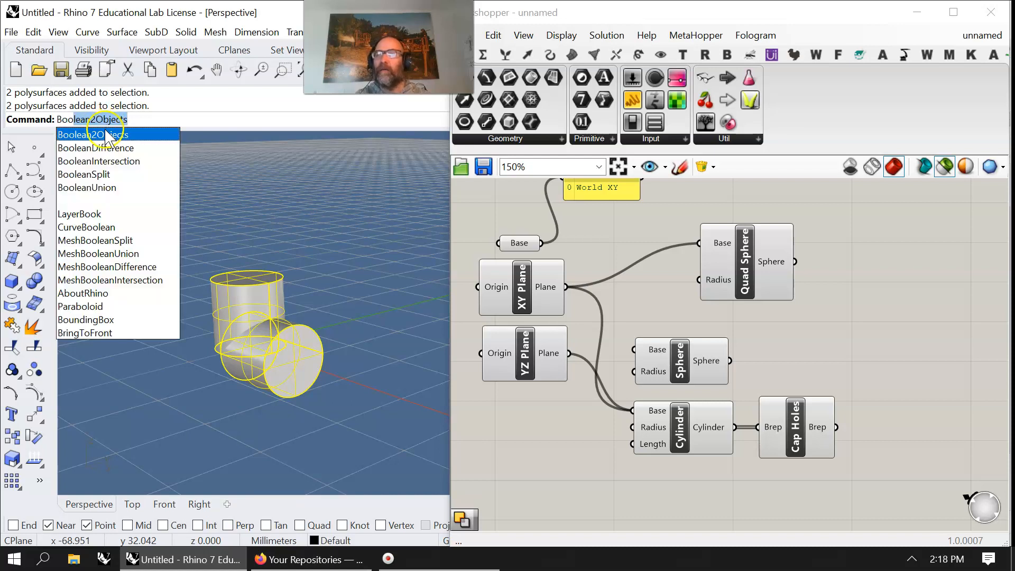
click(103, 187)
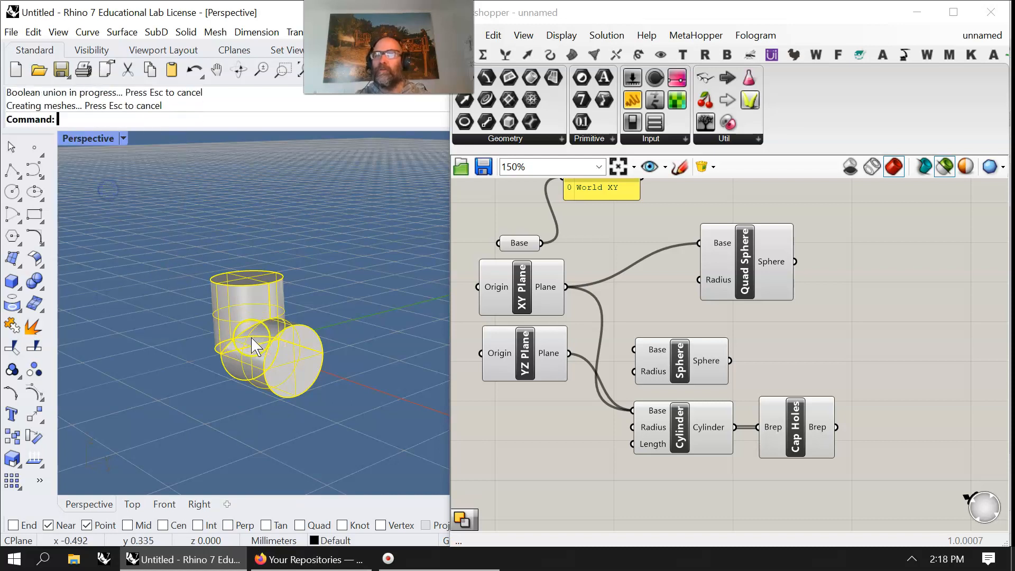
Delete the circular end surface of the horizontal cylinder from the merged polysurface.
click(284, 369)
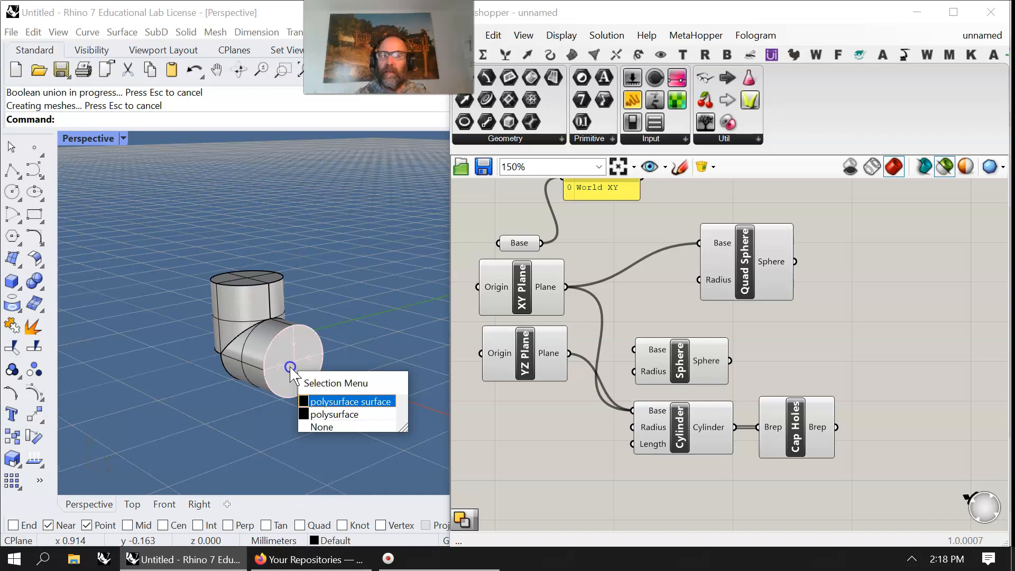
key(Return)
key(Delete)
right_drag(322, 382, 284, 284)
scroll(290, 354, up, 6)
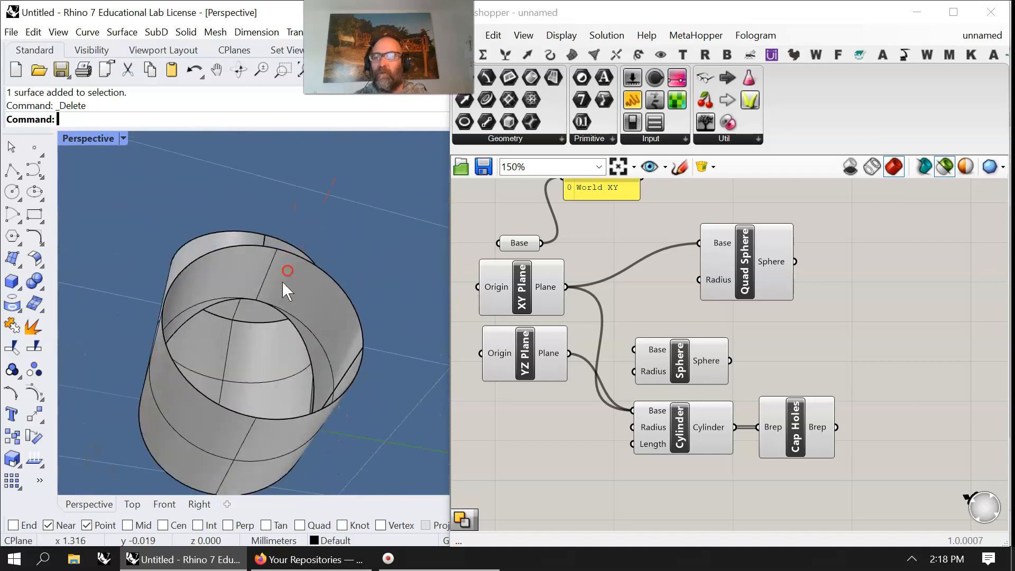
Examine the edge where the two cylinders meet inside the opened polysurface, and clear the selection.
click(248, 304)
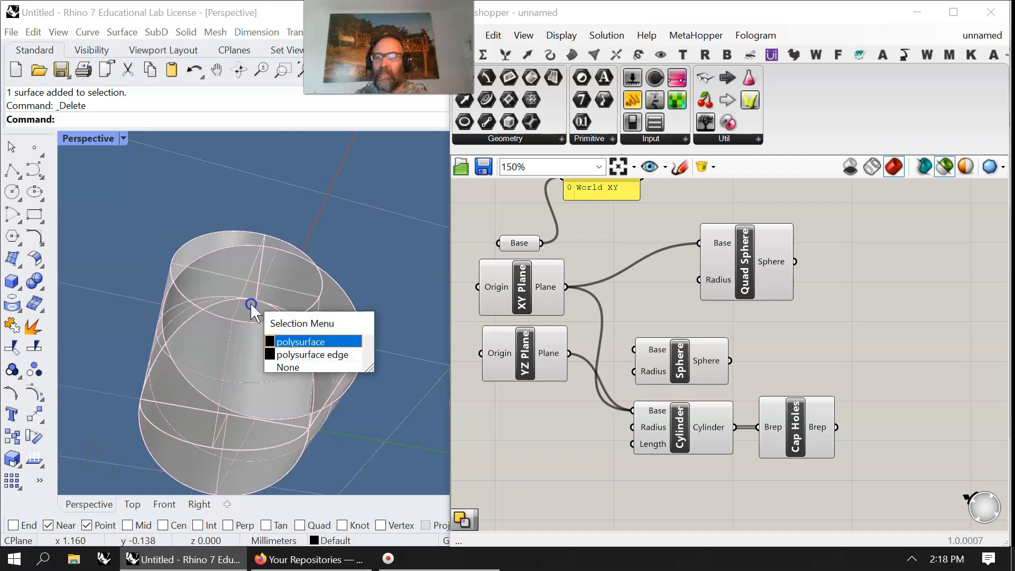
click(270, 354)
click(224, 356)
click(74, 291)
Delete the circular top surface of the vertical cylinder from the merged polysurface.
right_drag(197, 233, 245, 461)
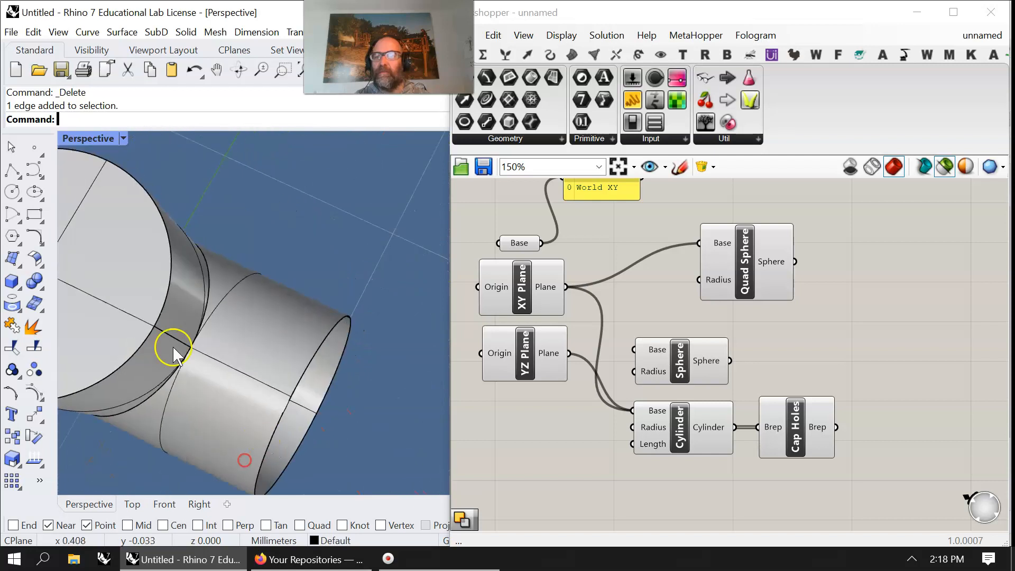
click(123, 287)
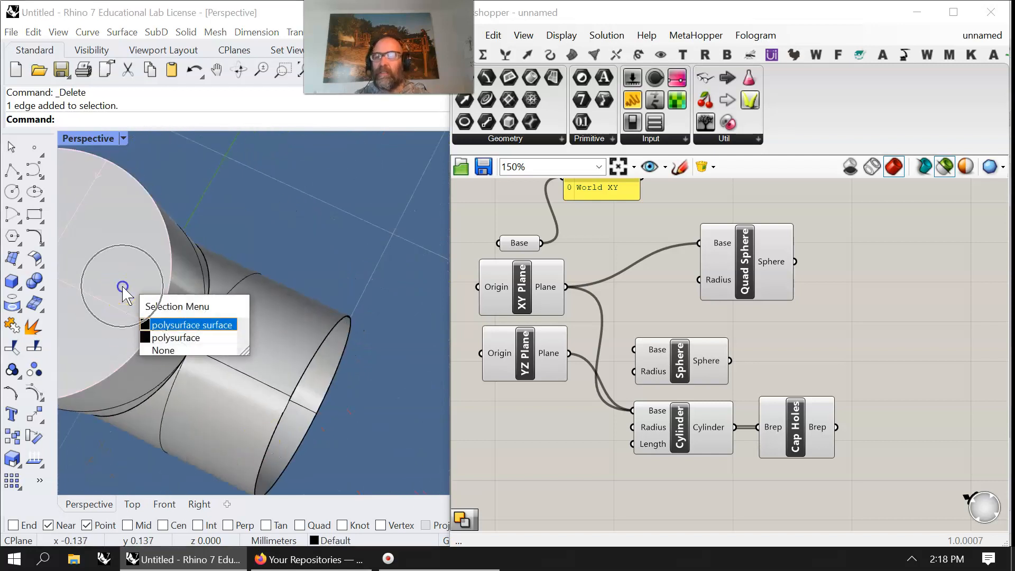
click(147, 323)
key(Delete)
mouse_move(236, 363)
right_down()
mouse_move(149, 138)
mouse_move(204, 185)
mouse_move(126, 276)
mouse_move(216, 233)
mouse_move(181, 172)
mouse_move(152, 196)
mouse_move(171, 201)
mouse_move(242, 302)
mouse_move(267, 367)
mouse_move(205, 439)
mouse_move(253, 174)
mouse_move(213, 453)
mouse_move(261, 378)
mouse_move(240, 363)
right_up()
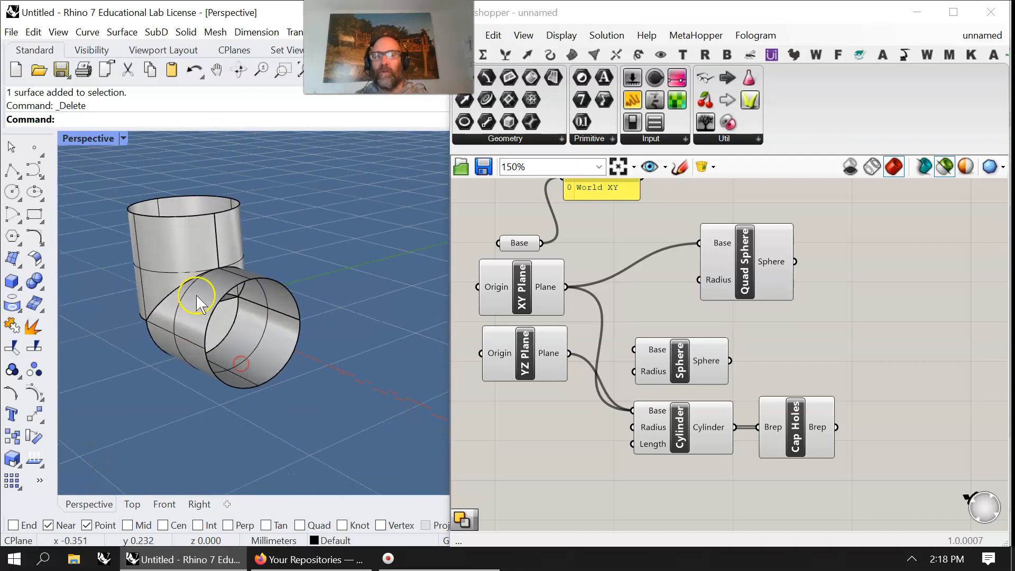
Hide the open baked polysurface in the Rhino viewport and clear the canvas selection.
mouse_move(778, 435)
mouse_down()
mouse_move(791, 426)
mouse_move(777, 431)
mouse_up()
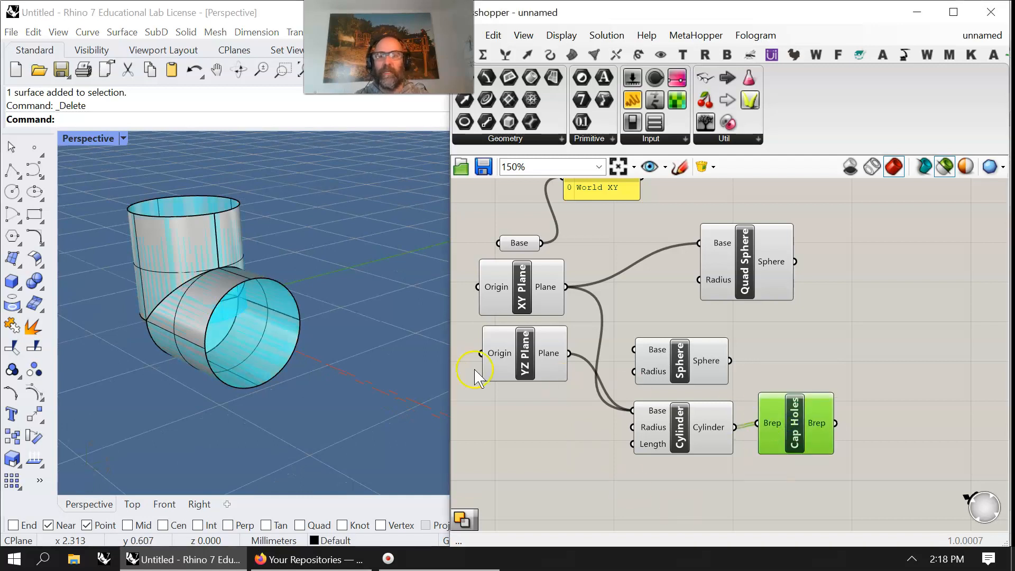
click(199, 283)
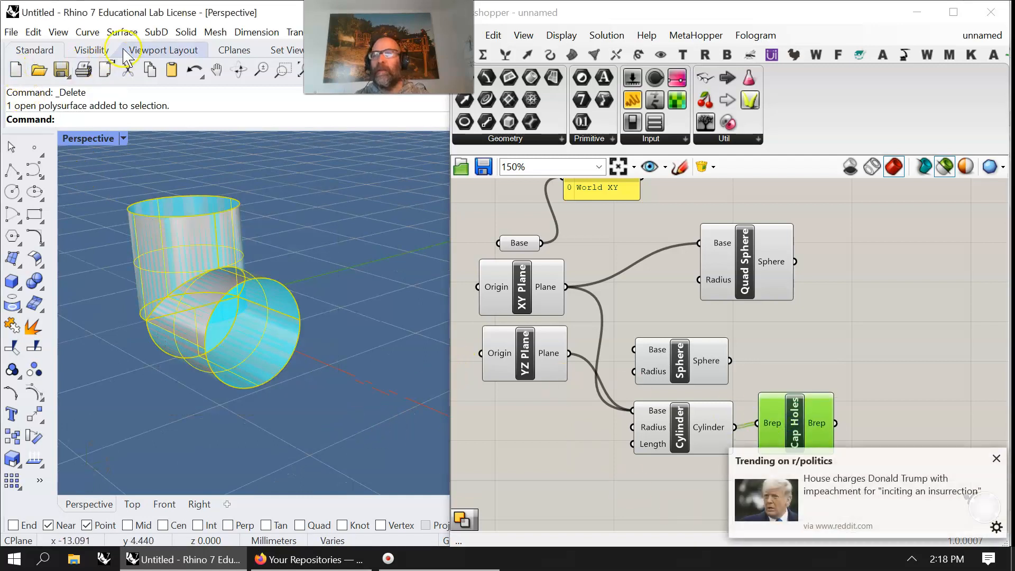
click(91, 49)
click(15, 70)
click(580, 478)
Dismiss the desktop notification and select Cap Holes to preview the two capped cylinders.
right_drag(508, 463, 697, 463)
scroll(724, 459, down, 3)
right_drag(726, 406, 607, 421)
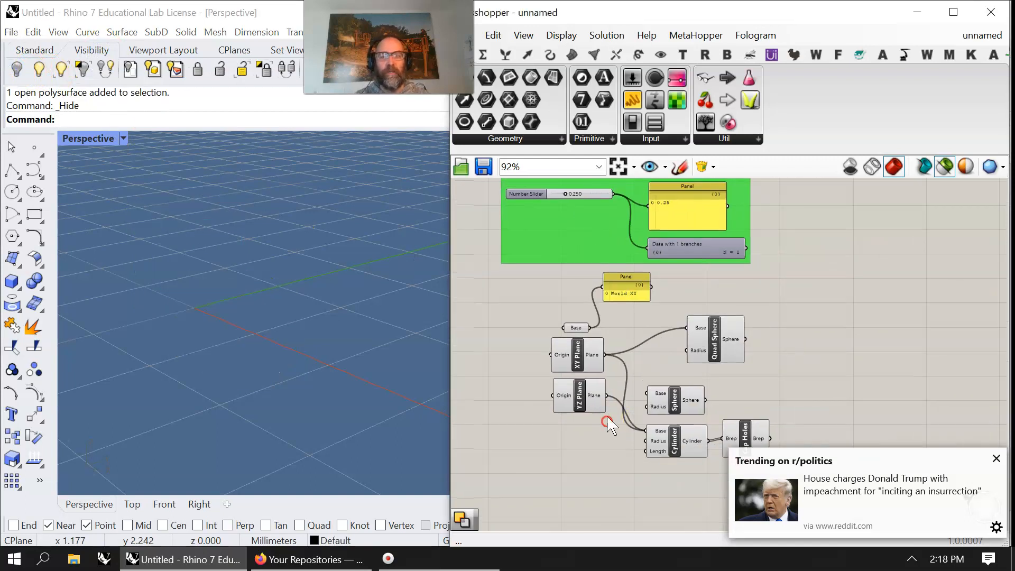
scroll(608, 423, up, 3)
click(597, 333)
click(827, 389)
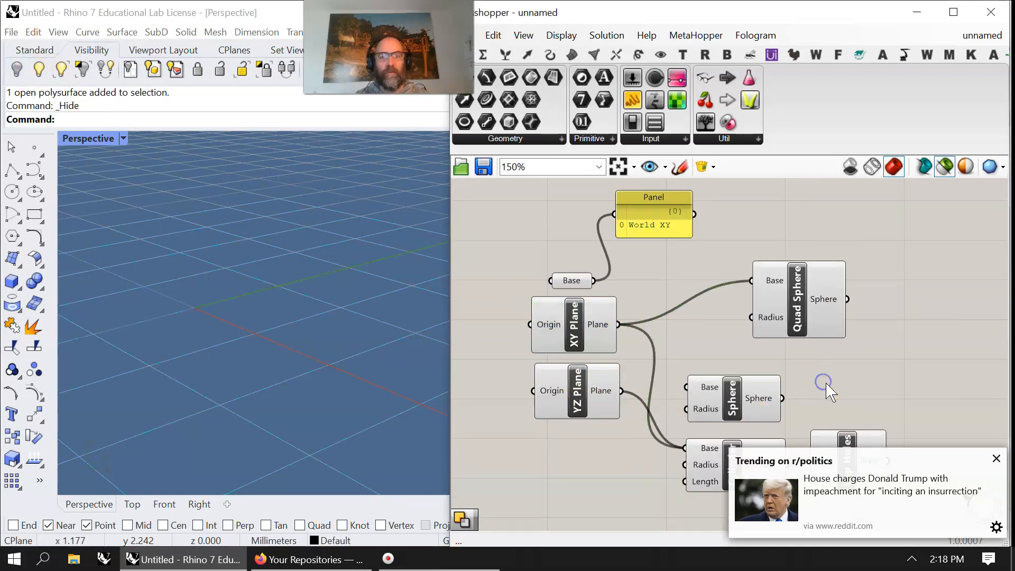
click(995, 459)
right_drag(870, 412, 798, 367)
click(776, 420)
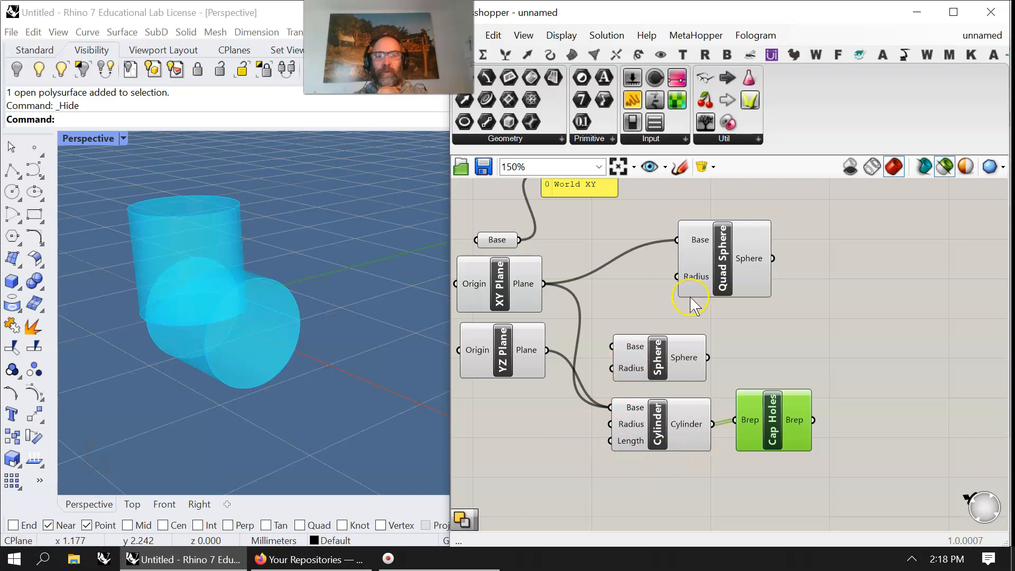
Add a Number Slider below the YZ Plane from the value 2.00 and move it to the upper end of its range.
right_drag(500, 477, 630, 447)
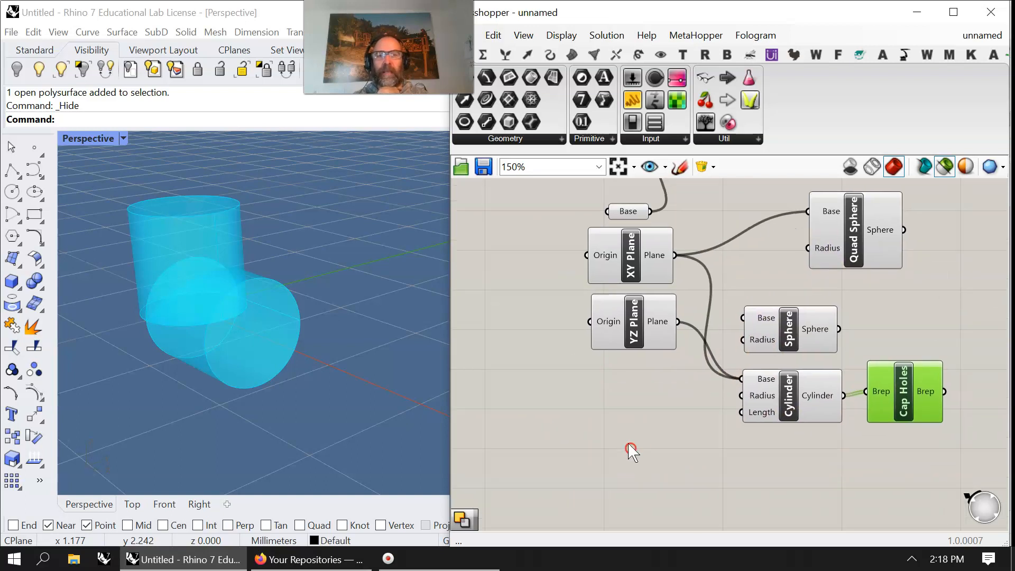
double_click(578, 401)
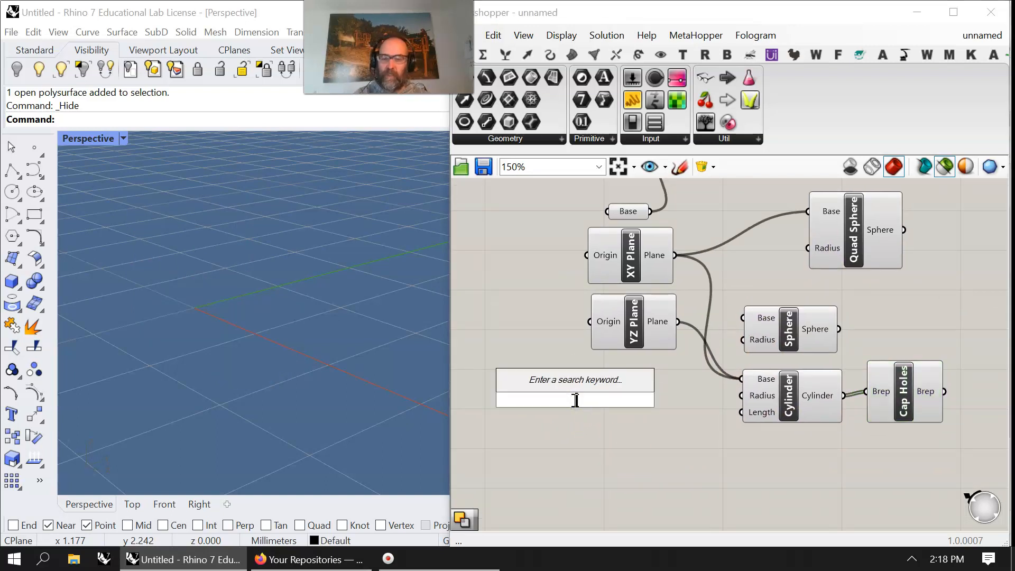
text(2.)
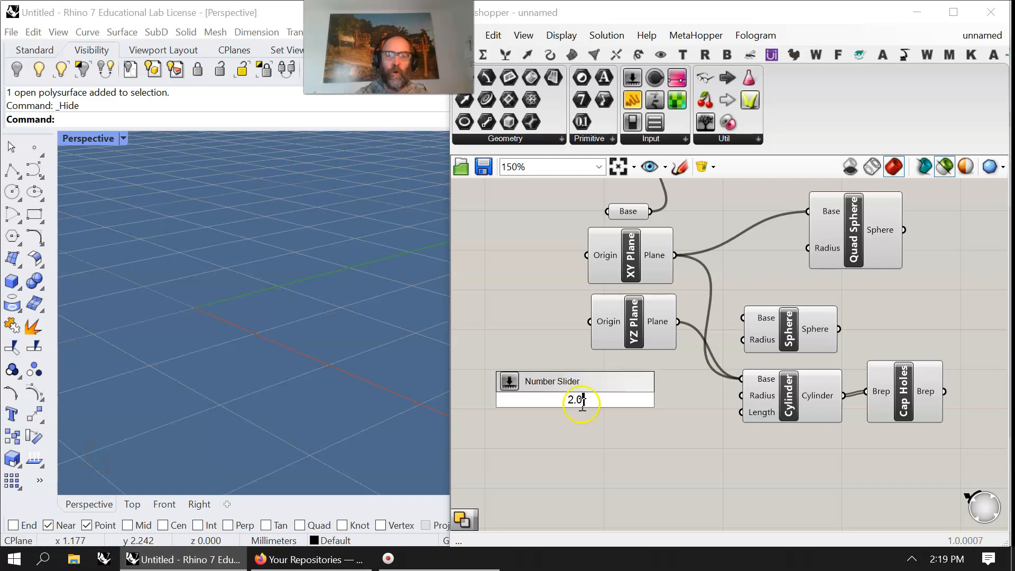
text(0)
key(Return)
drag(584, 400, 684, 405)
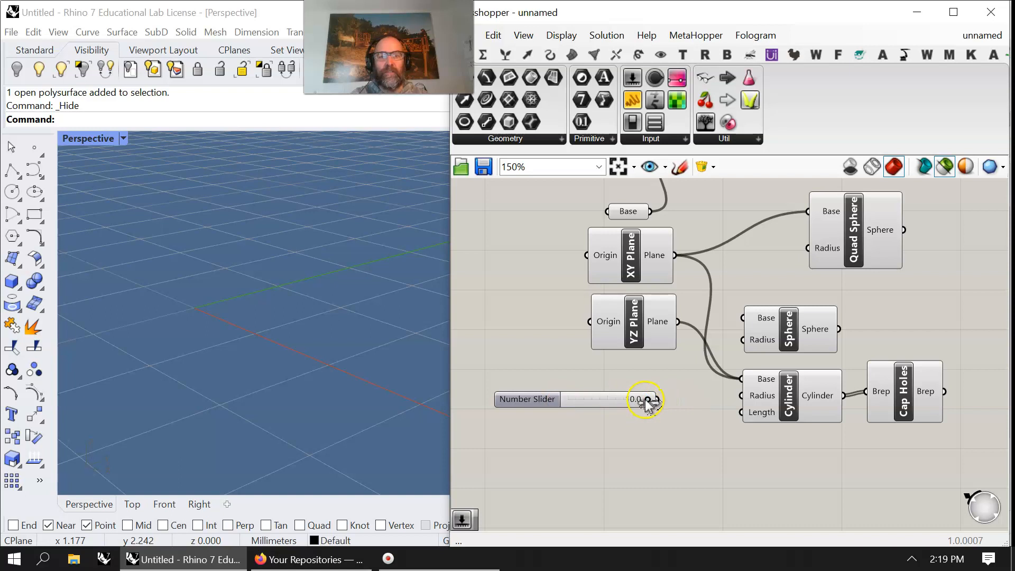
Connect the Number Slider, at 4.5, to the Quad Sphere's Radius input and disconnect it again.
click(865, 233)
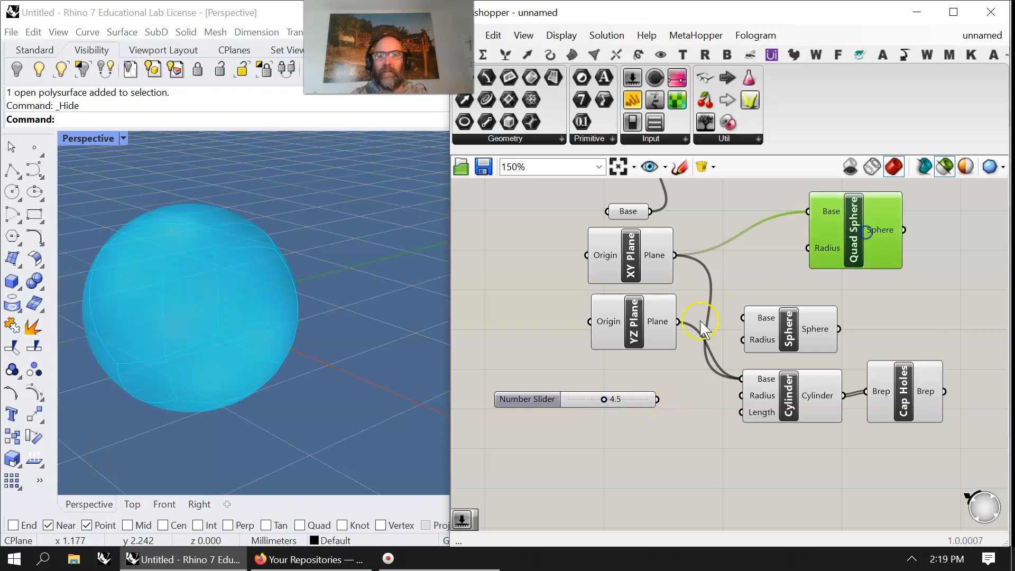
drag(656, 399, 806, 248)
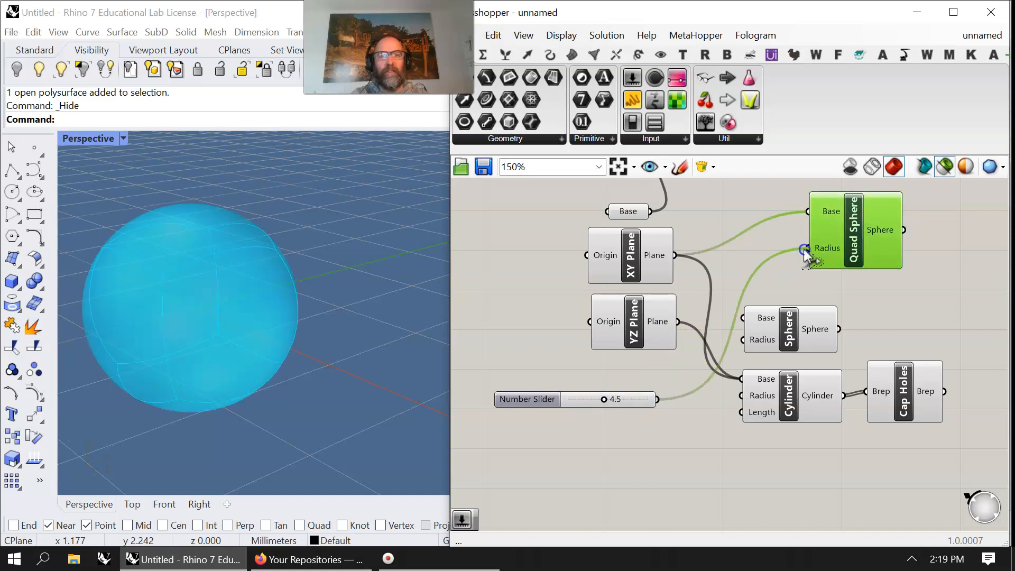
scroll(238, 347, down, 5)
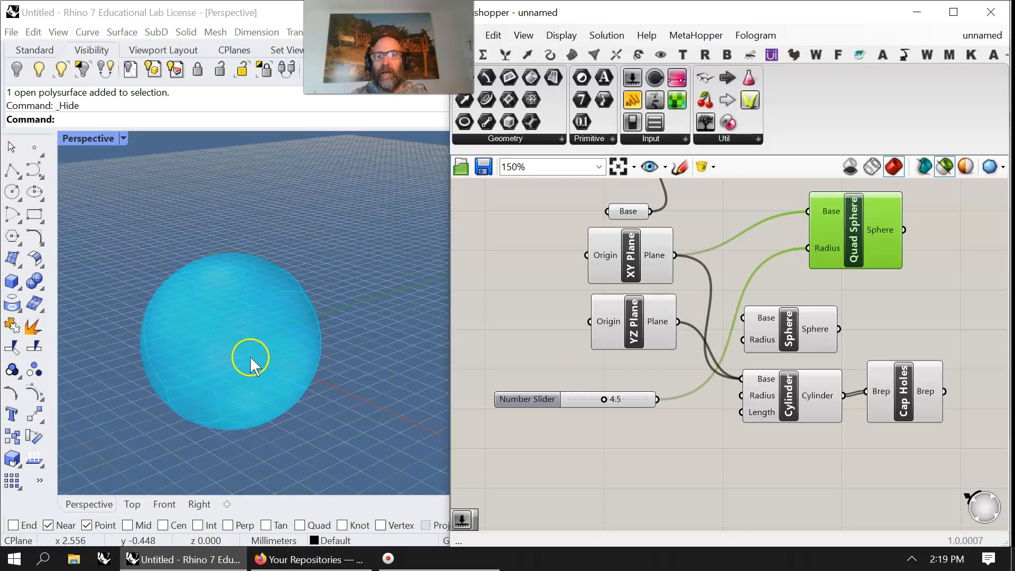
ctrl+drag(658, 402, 809, 251)
Extract the Quad Sphere's Radius input as a separate parameter and place it above the component.
right_click(829, 249)
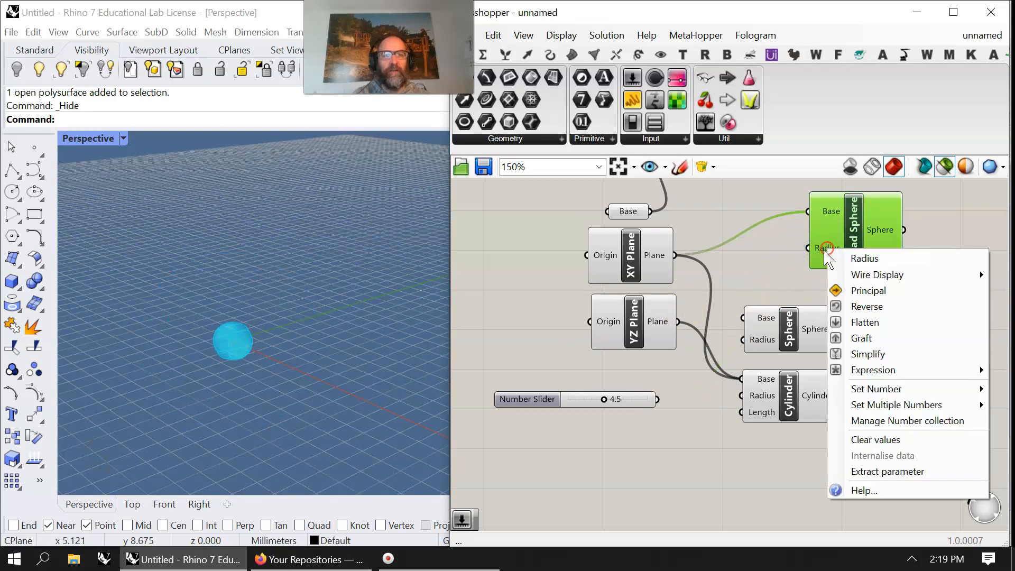
click(867, 468)
drag(742, 248, 735, 199)
Reposition the Panel above the Quad Sphere and feed it from the extracted Radius parameter instead of Base.
right_drag(736, 219, 667, 351)
drag(652, 283, 767, 276)
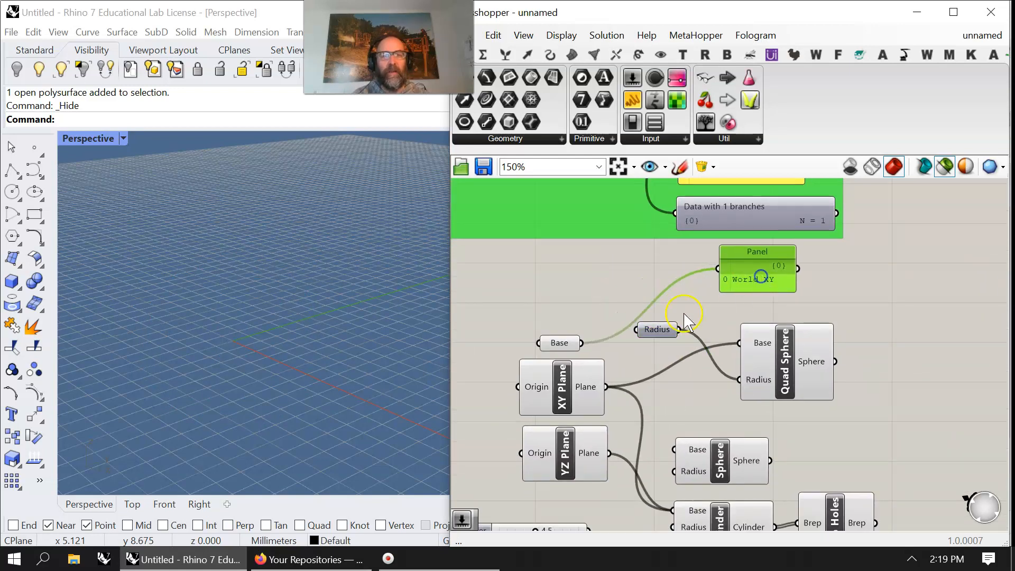
drag(686, 322, 750, 288)
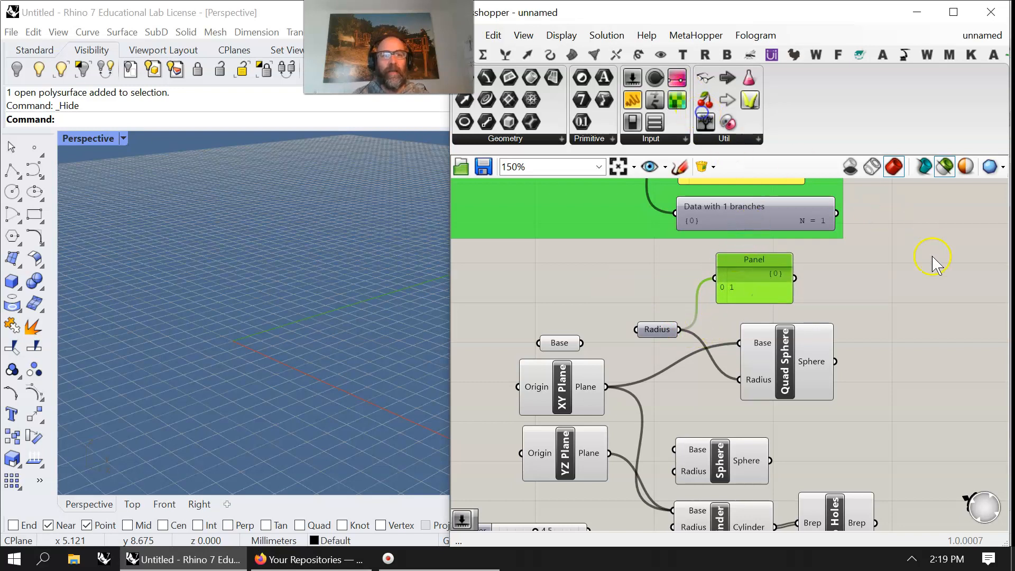
Add a Param Viewer beside the Panel, connect the Radius parameter to it, and toggle its display to the tree diagram and back.
drag(705, 126, 886, 281)
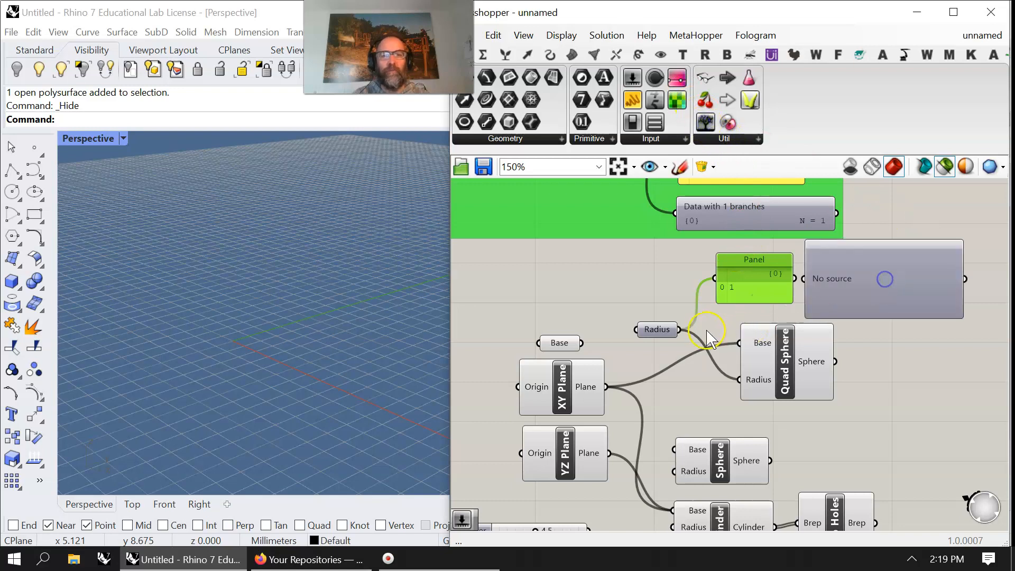
drag(682, 332, 806, 279)
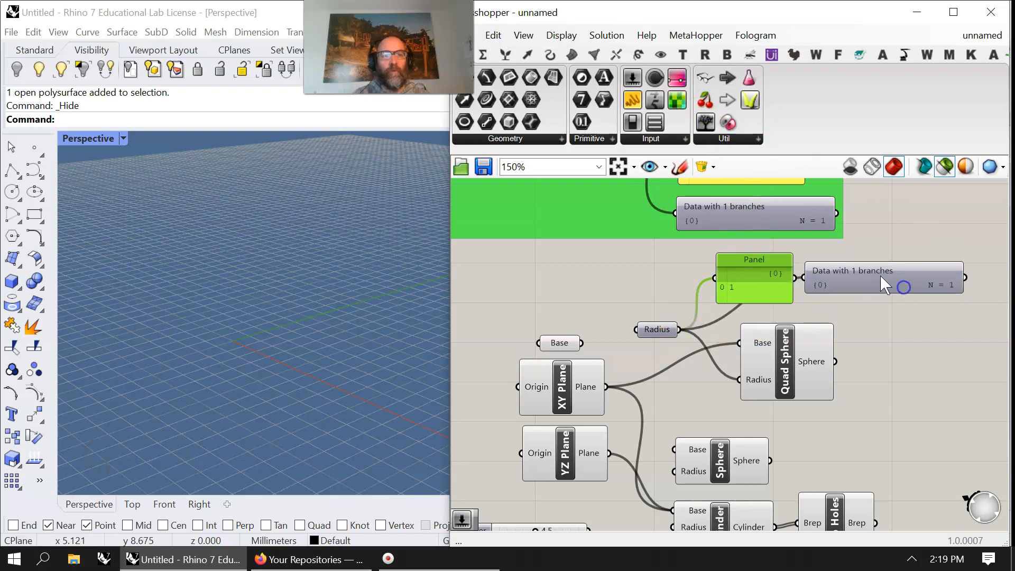
drag(880, 275, 905, 290)
double_click(899, 293)
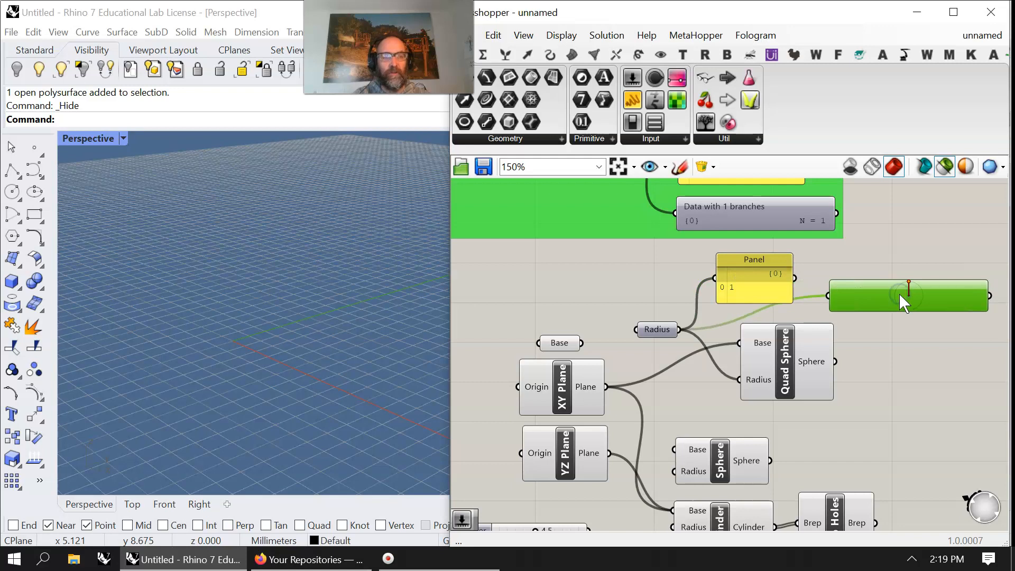
double_click(899, 293)
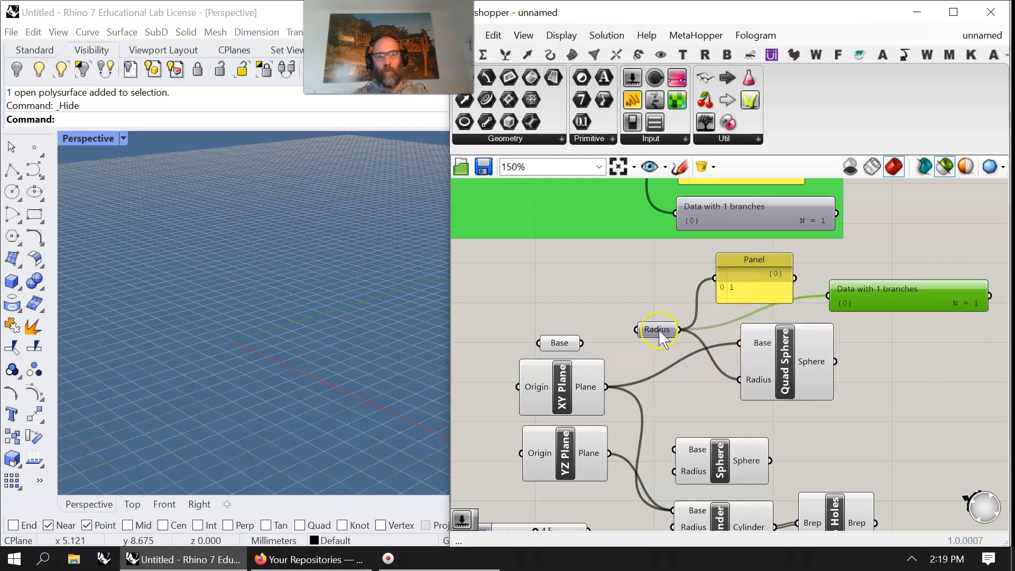
Replace the extracted Radius parameter with the Number Slider as the Quad Sphere's radius source and set the slider to 2.8.
drag(661, 339, 650, 336)
click(785, 375)
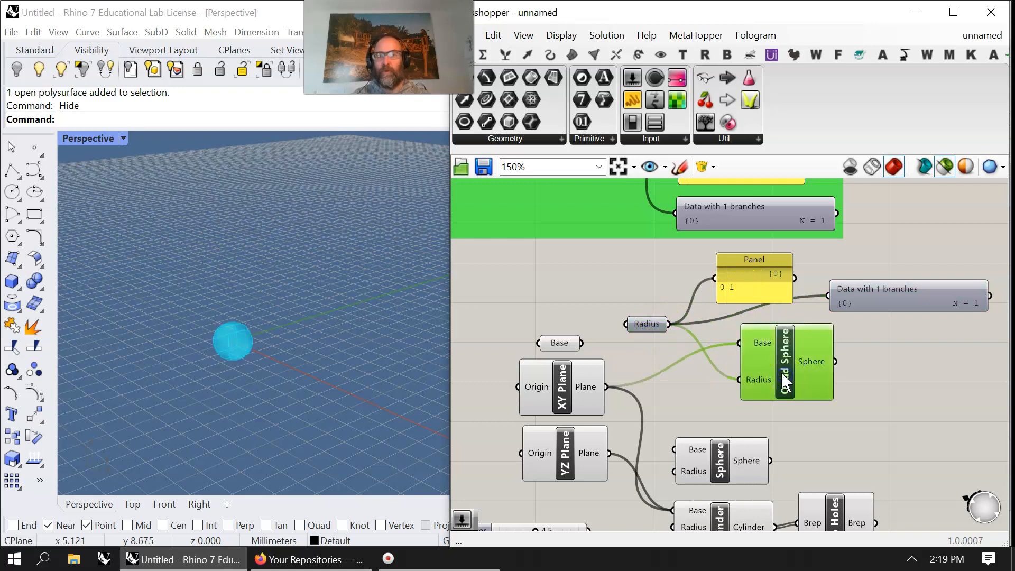
right_drag(705, 401, 784, 295)
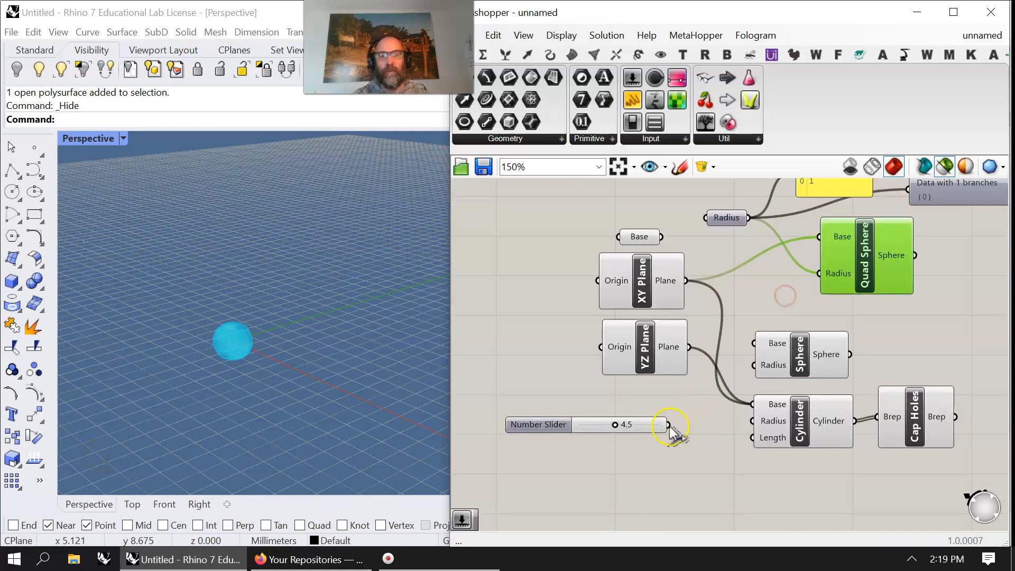
drag(776, 303, 819, 273)
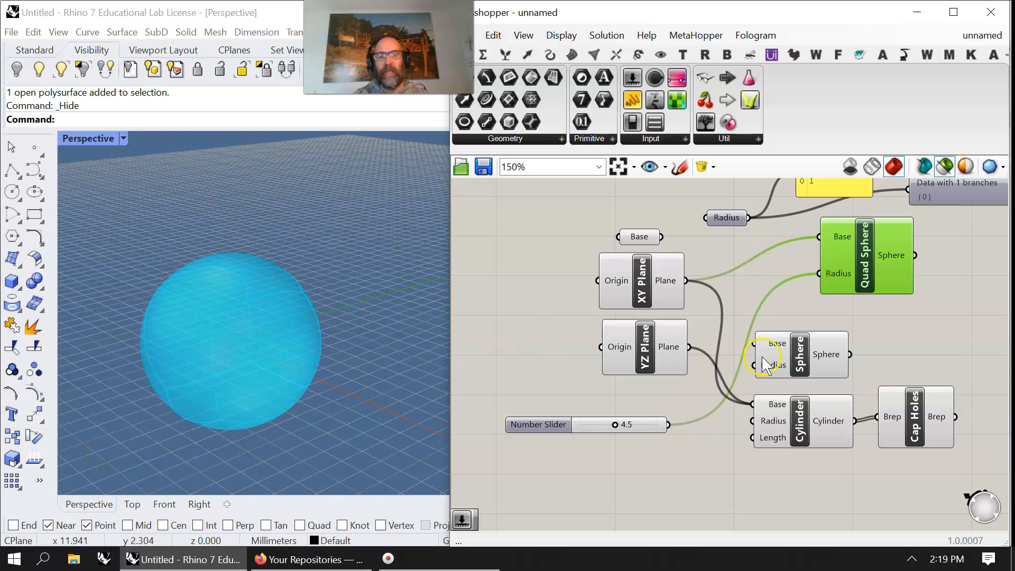
mouse_move(615, 425)
mouse_down()
mouse_move(592, 427)
mouse_move(601, 427)
mouse_up()
Connect the Number Slider to the Cylinder's Radius and Length inputs and set the slider to 2.2.
click(914, 429)
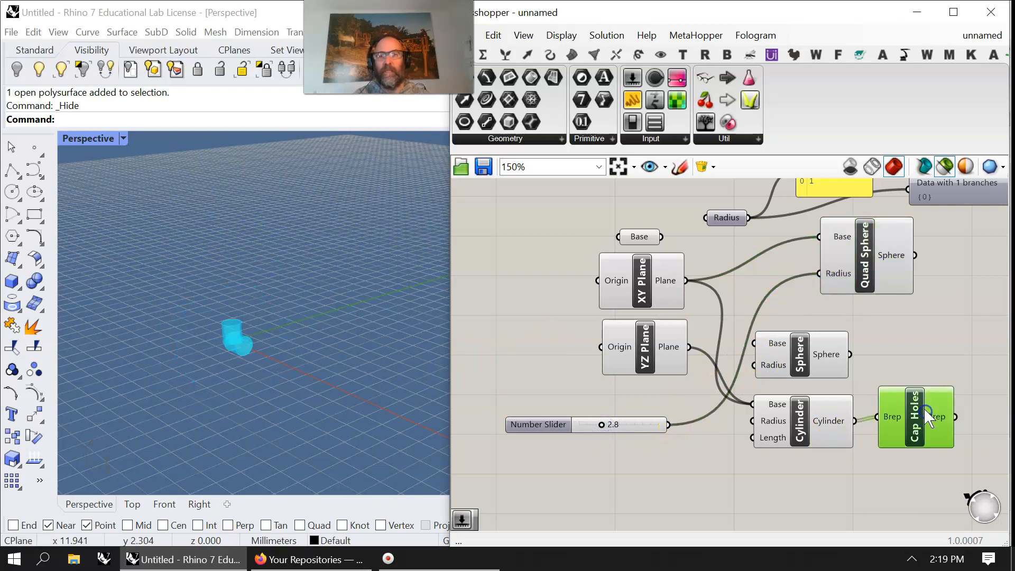
drag(668, 425, 753, 438)
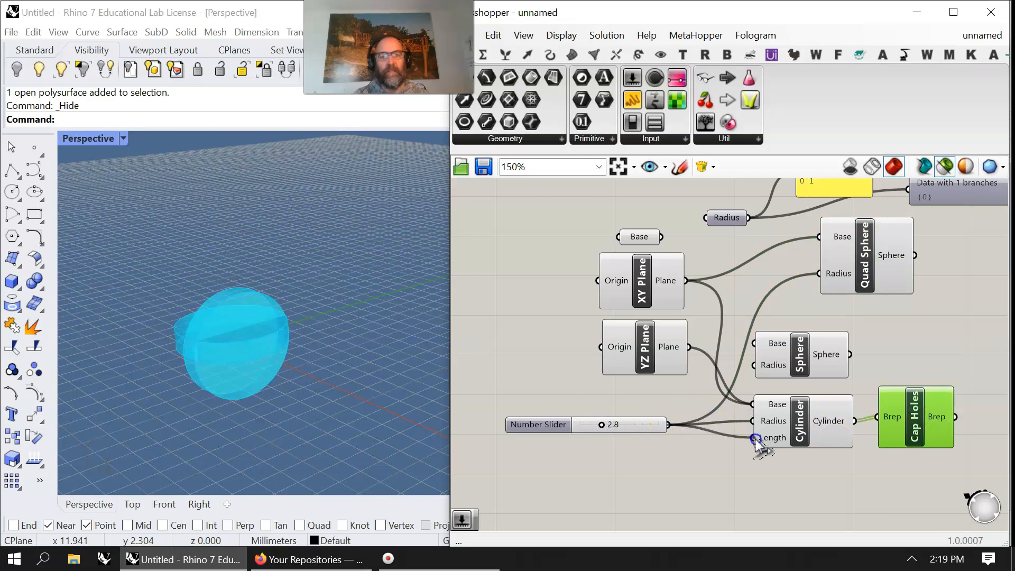
click(809, 426)
right_drag(343, 391, 294, 378)
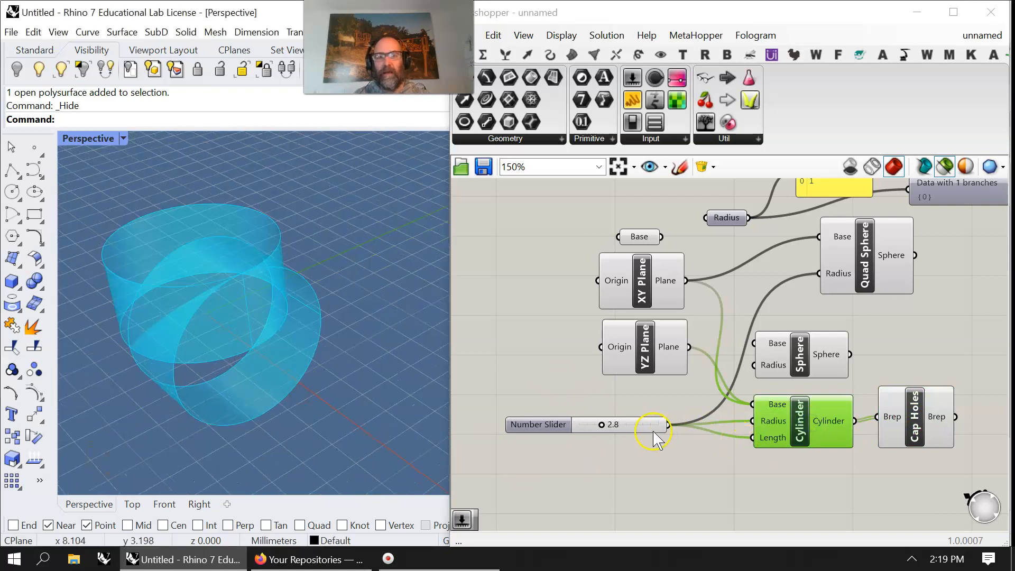
mouse_move(606, 426)
mouse_down()
mouse_move(585, 424)
mouse_move(600, 426)
mouse_up()
Bake the Brep output of Cap Holes to the Default layer.
right_drag(909, 425, 925, 421)
right_click(926, 413)
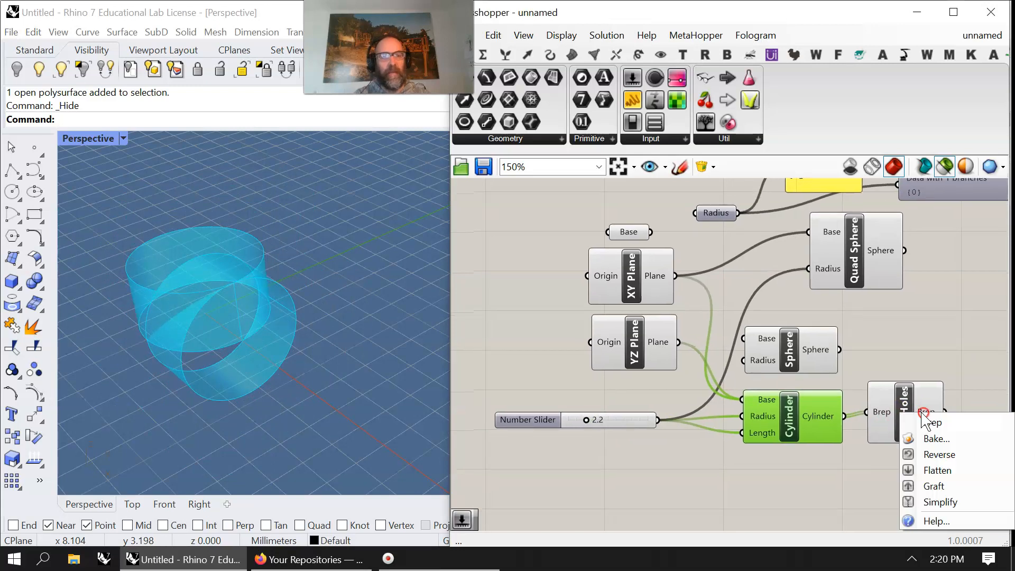
click(935, 439)
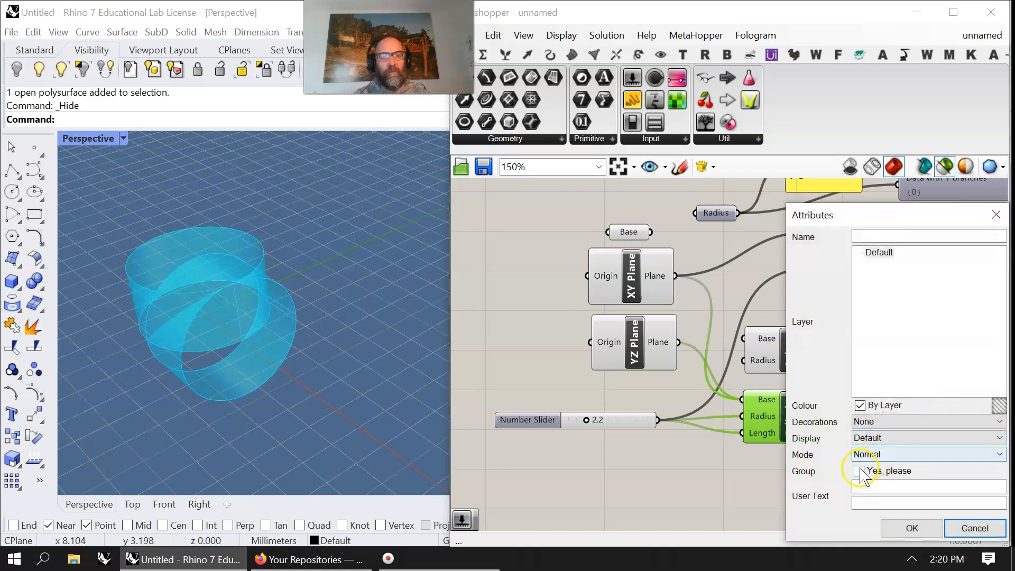
click(911, 528)
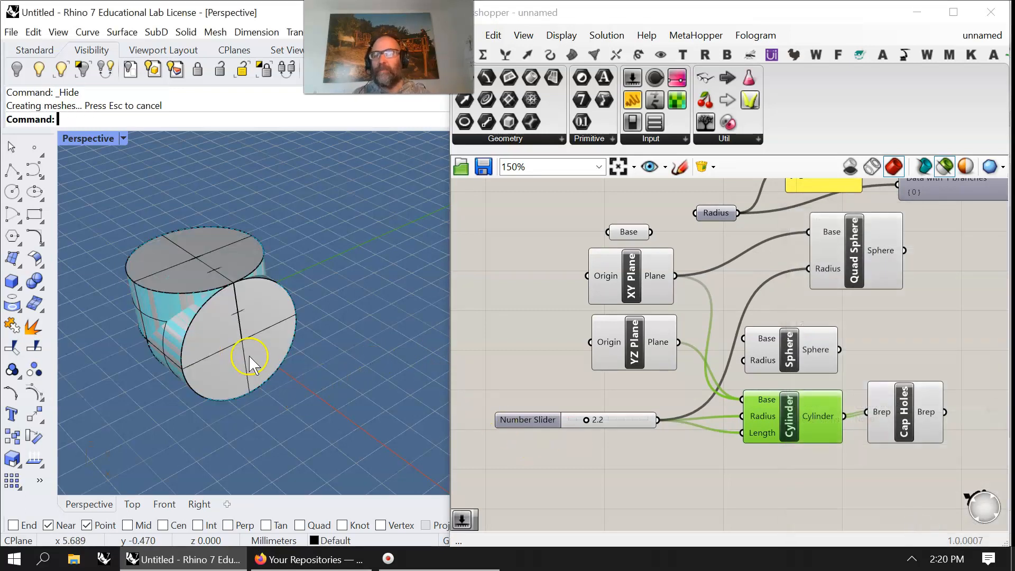
Select the two baked cylinders in the Perspective viewport and merge them with a Boolean union.
drag(130, 225, 131, 224)
click(939, 324)
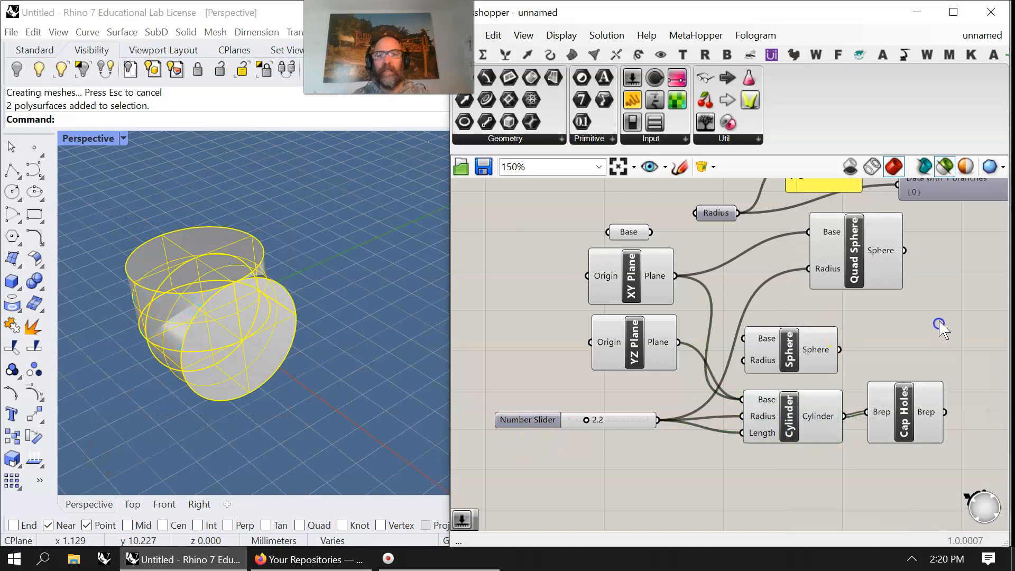
click(966, 166)
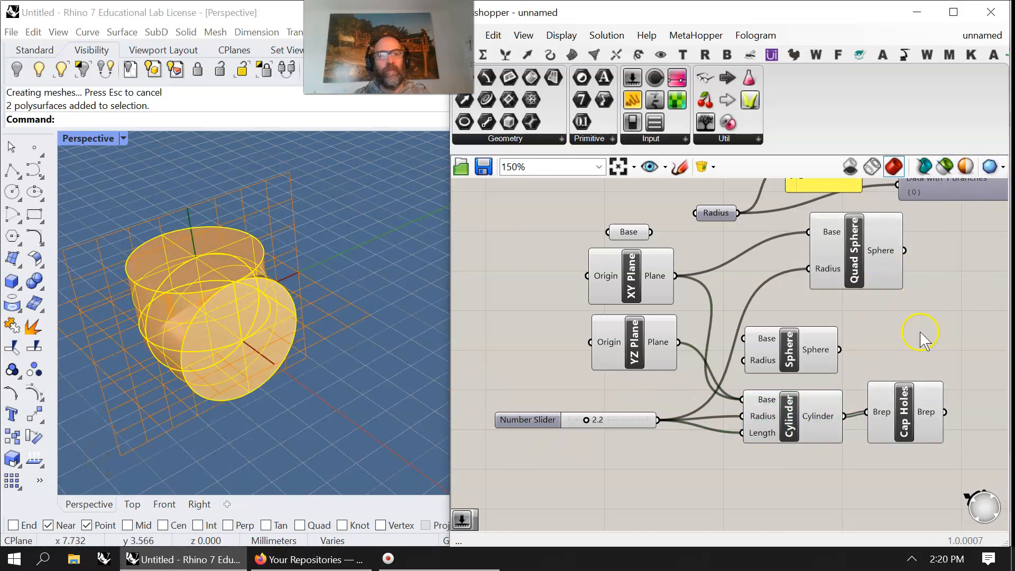
click(945, 167)
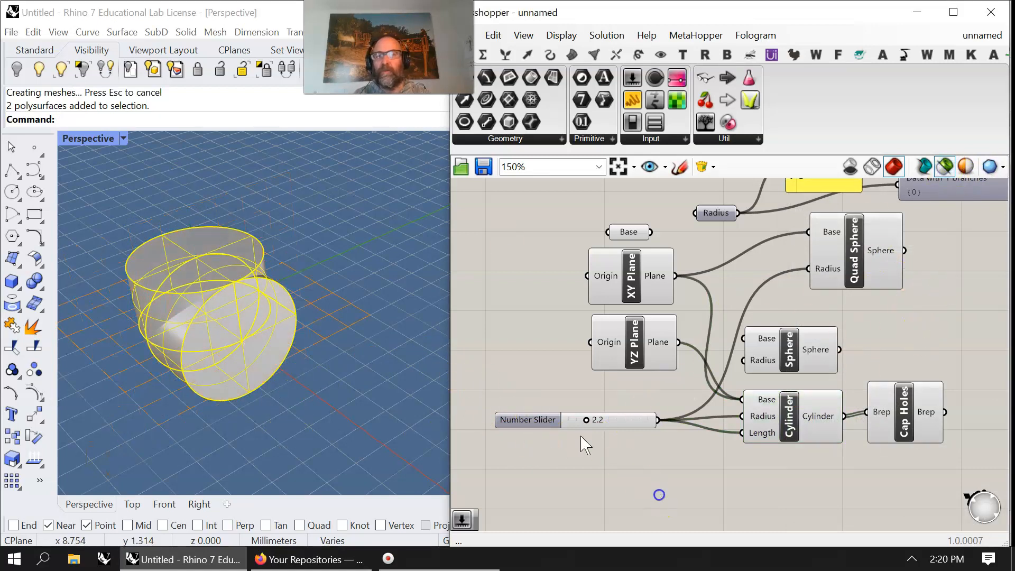
click(94, 120)
text(Boo)
key(Return)
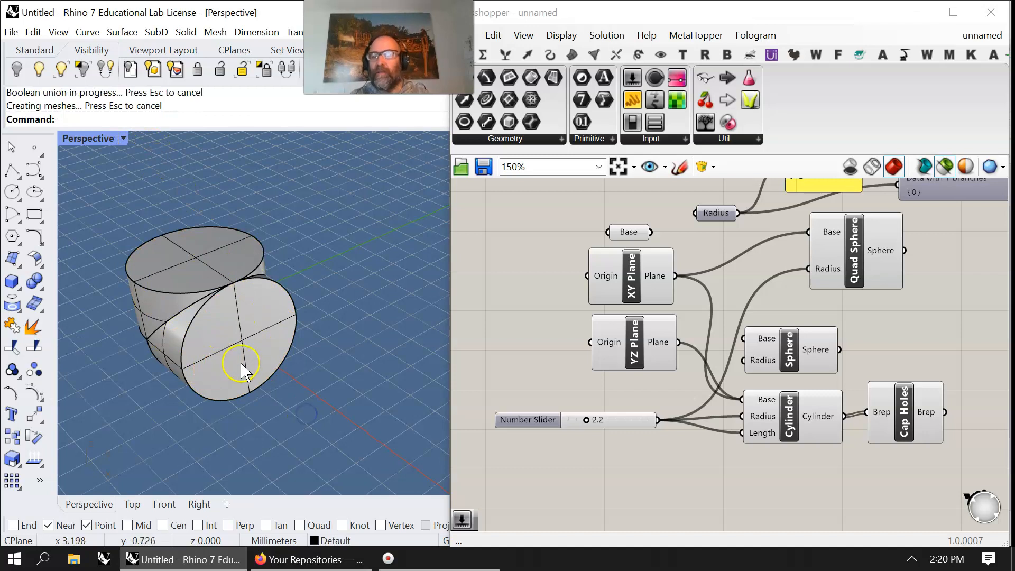
Delete the circular front surface of the horizontal cylinder and the circular top surface of the vertical cylinder.
click(242, 354)
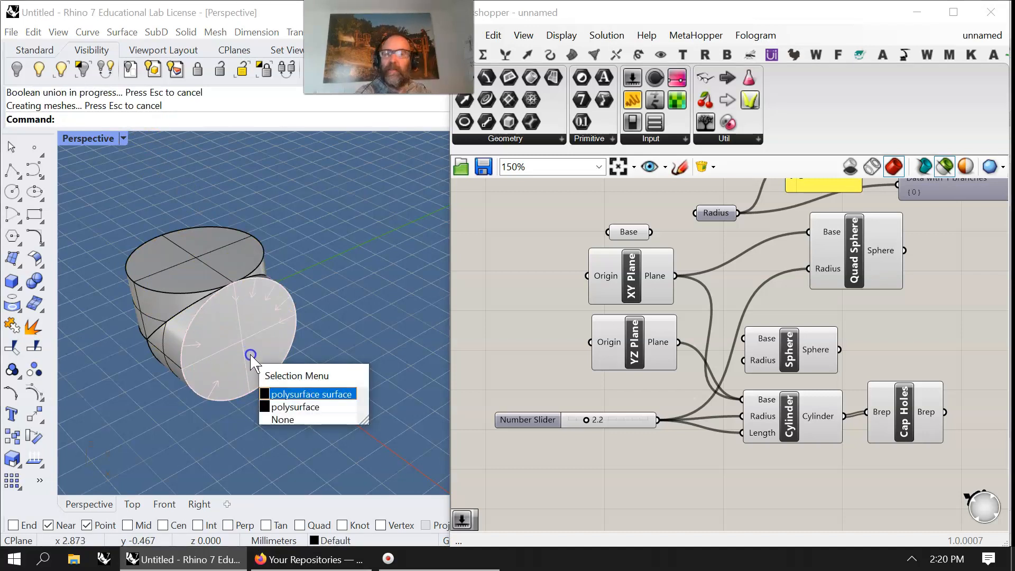
key(Return)
key(Delete)
click(194, 261)
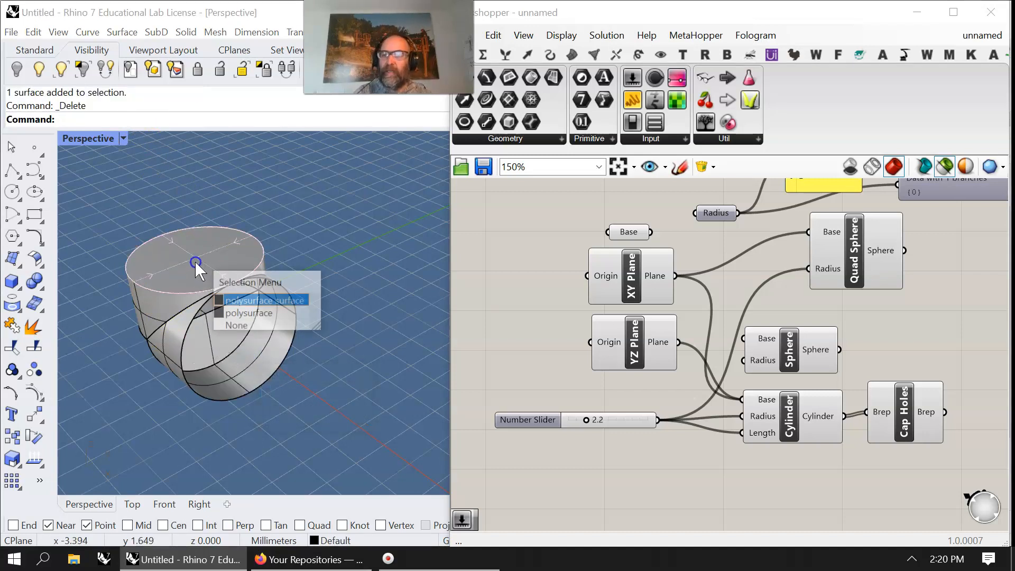
click(219, 297)
key(Delete)
Show the hidden objects and select the small open polysurface inside the large merged cylinders.
right_drag(254, 381, 227, 296)
click(39, 69)
click(228, 299)
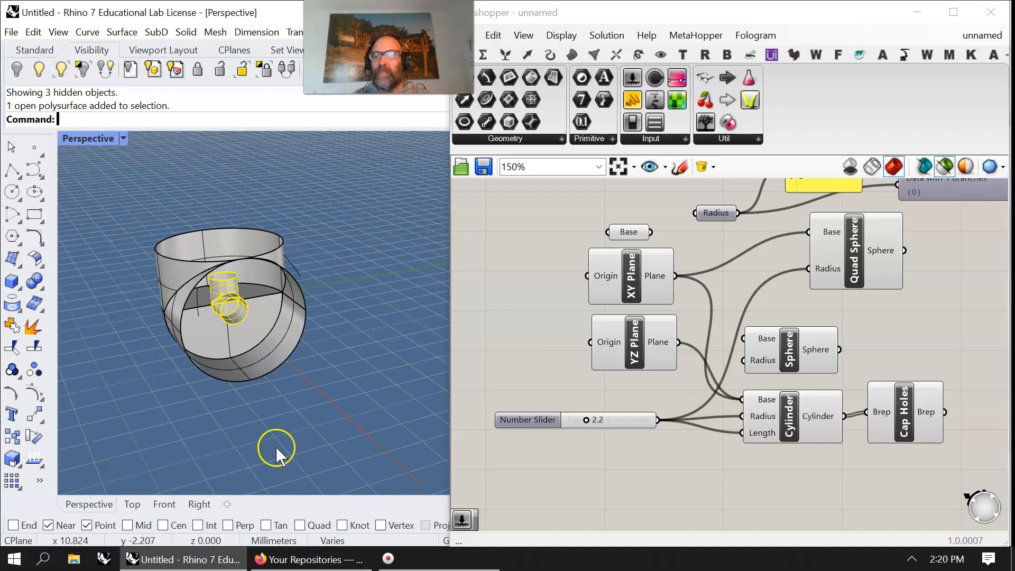
Turn on the Gumball and move the small polysurface along the Y axis until it sits outside the large cylinders.
drag(443, 465, 723, 479)
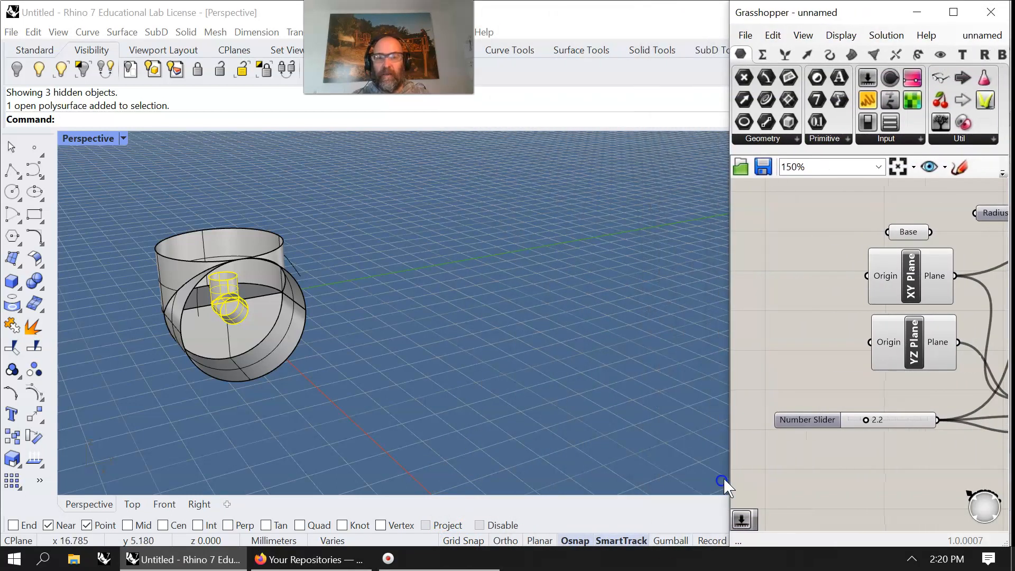
click(671, 541)
drag(733, 396, 419, 385)
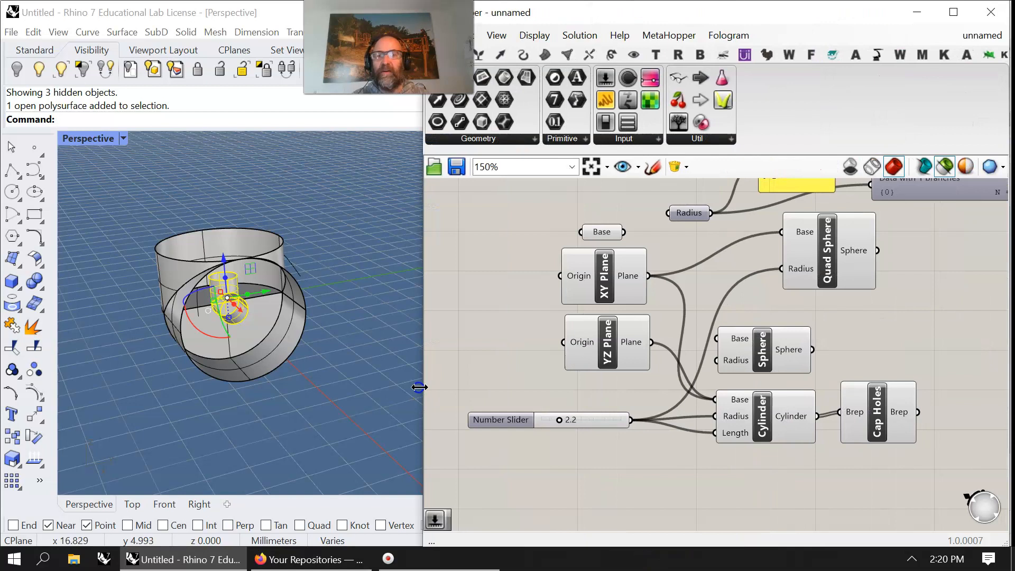
drag(269, 301, 343, 288)
click(351, 339)
Delete the open curve beside the large cylinders and select the standalone point.
right_drag(351, 340, 344, 300)
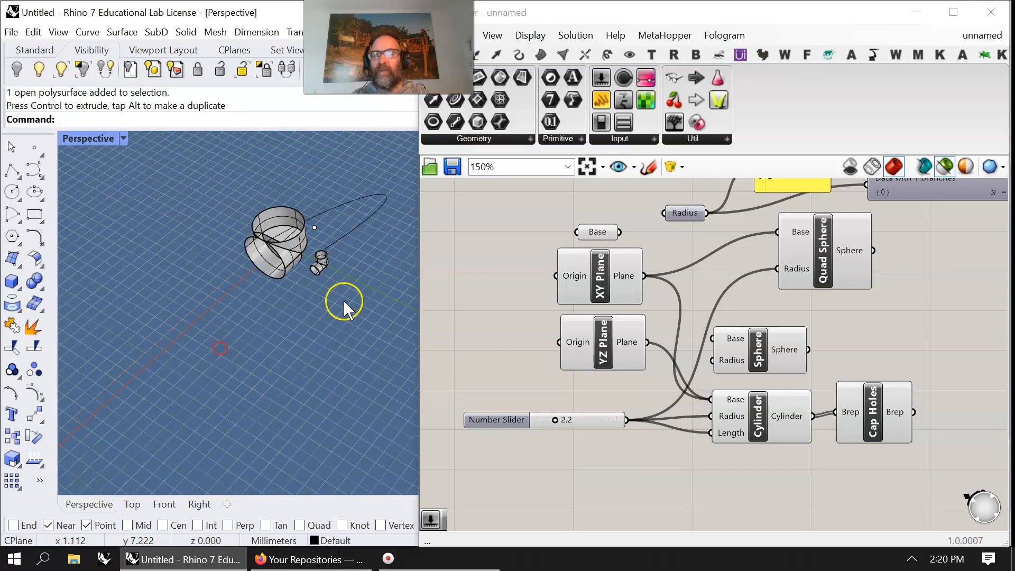
click(358, 220)
key(Delete)
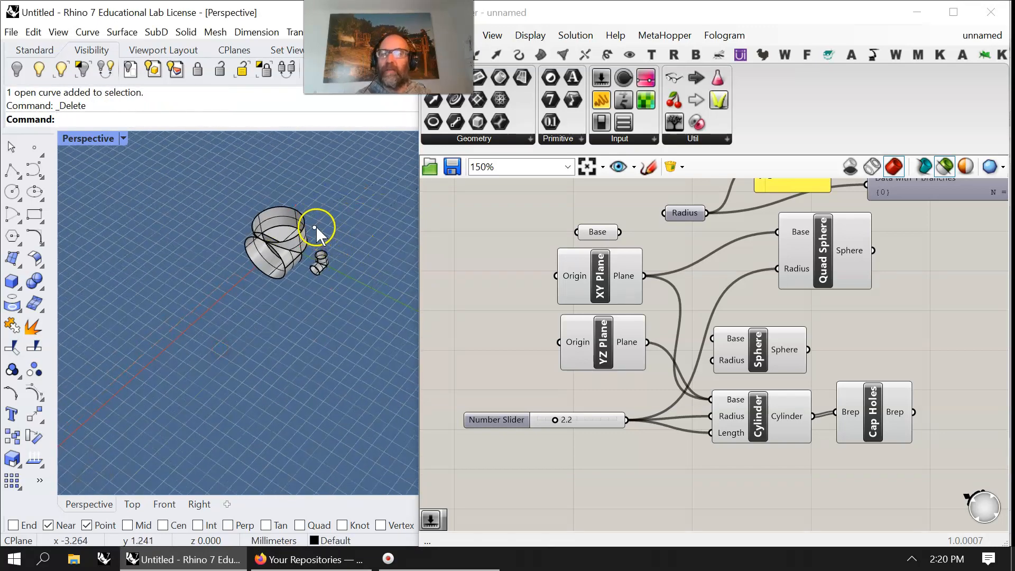
click(315, 228)
Enable the Point and Curve parameters in the red group on the Grasshopper canvas and clear the selection.
right_drag(461, 284, 657, 377)
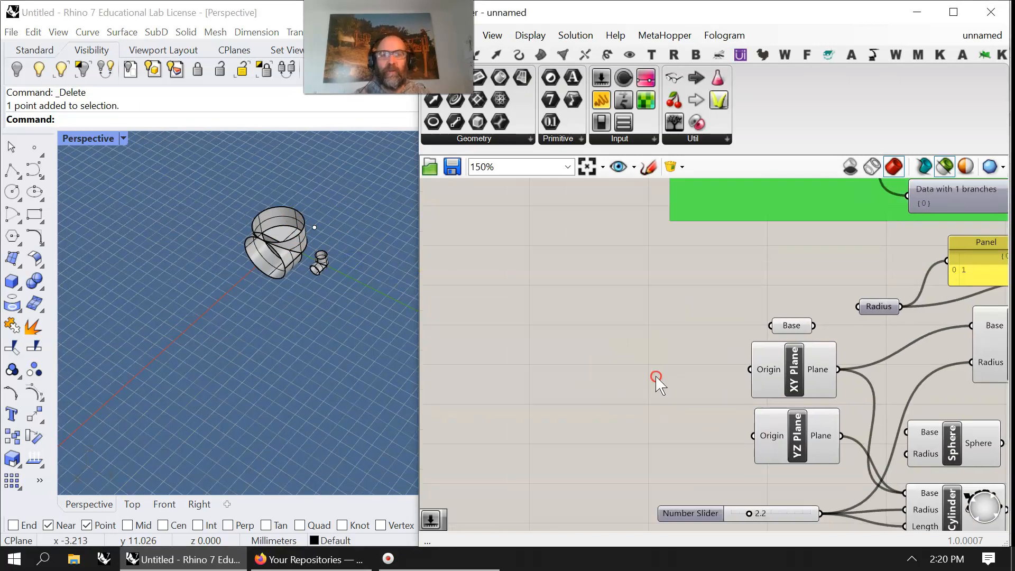
scroll(657, 376, down, 3)
right_drag(620, 315, 817, 361)
scroll(624, 289, up, 4)
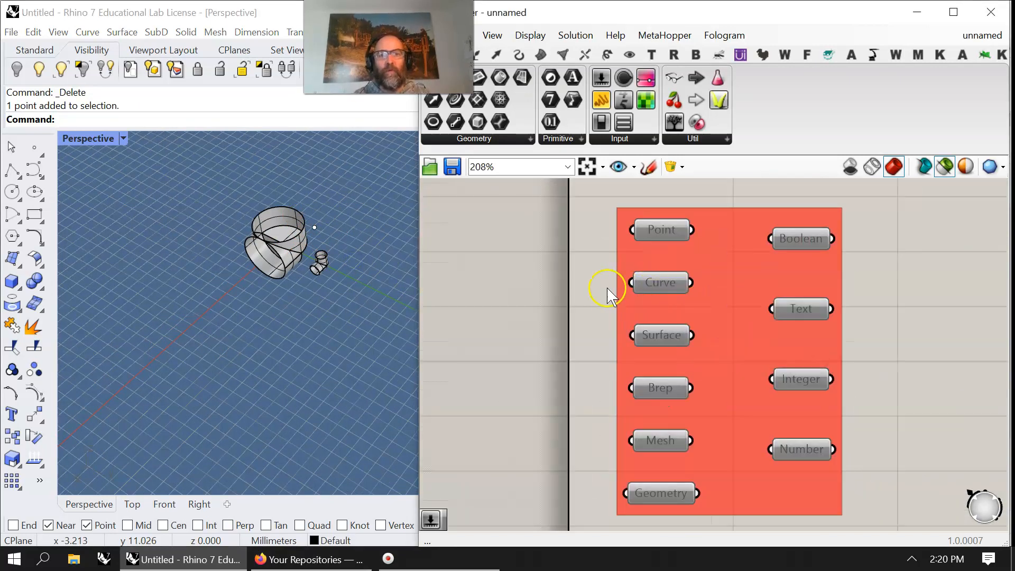
drag(571, 191, 701, 306)
right_click(606, 306)
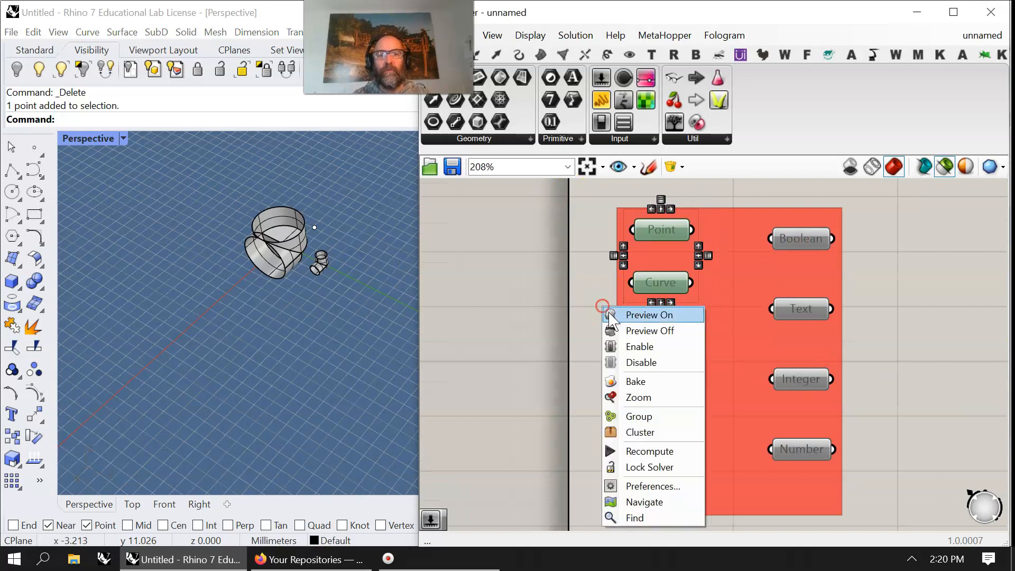
right_click(601, 306)
click(637, 346)
right_click(585, 249)
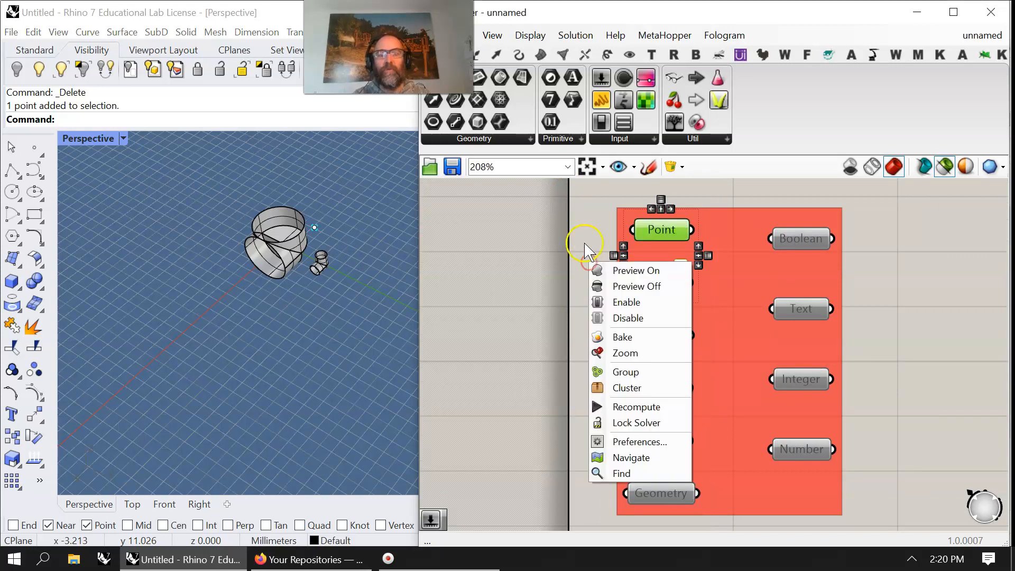
click(584, 242)
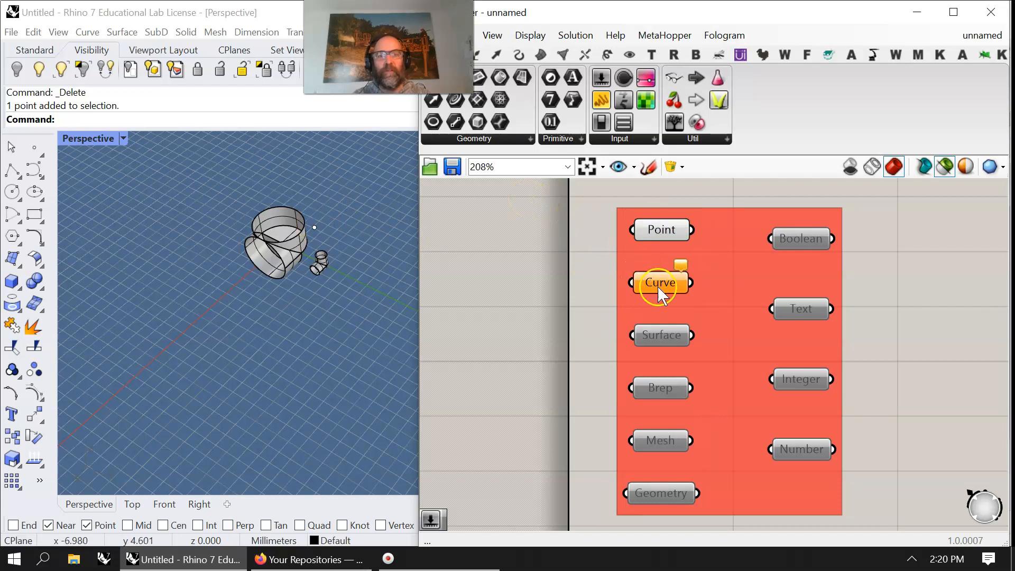
Internalise the data of the Point parameter in the red group and delete its referenced point in the Rhino viewport.
click(654, 234)
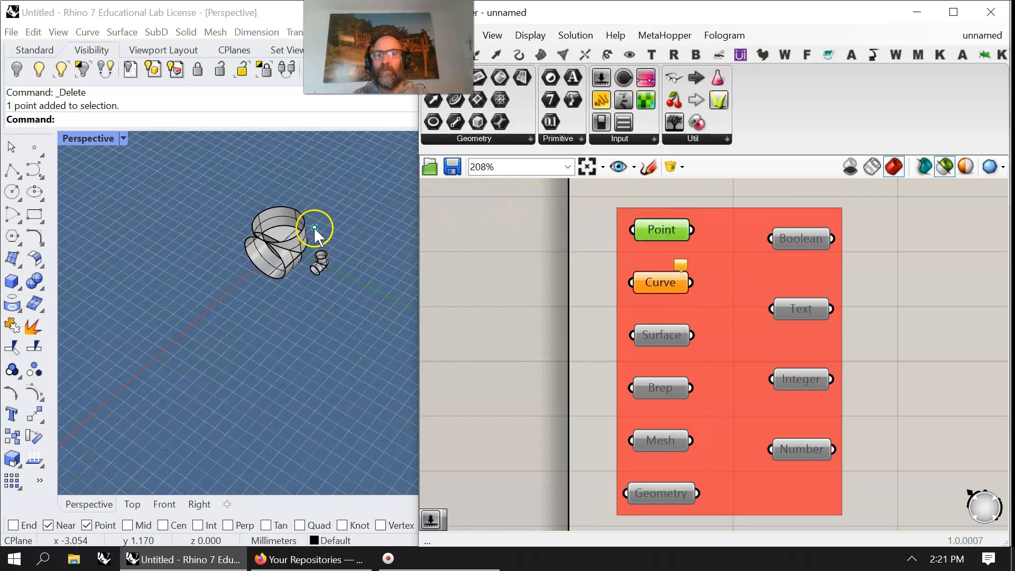
right_click(649, 224)
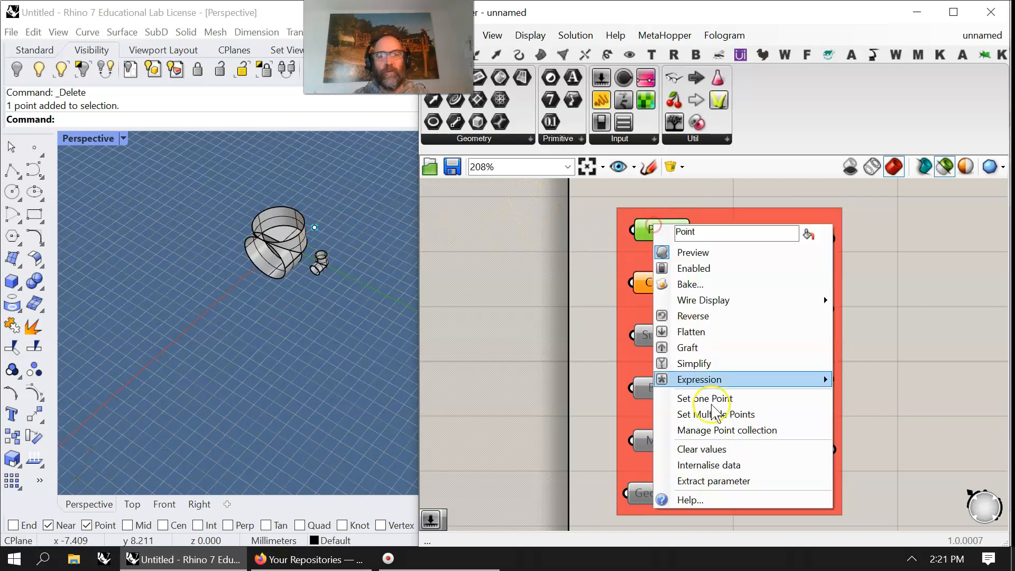
click(723, 465)
click(539, 267)
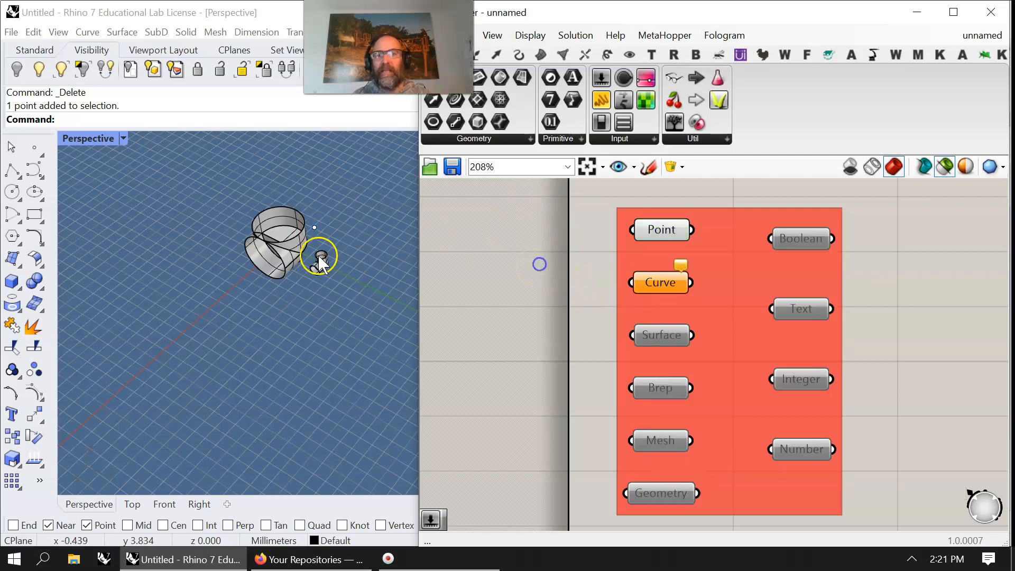
click(316, 229)
key(Delete)
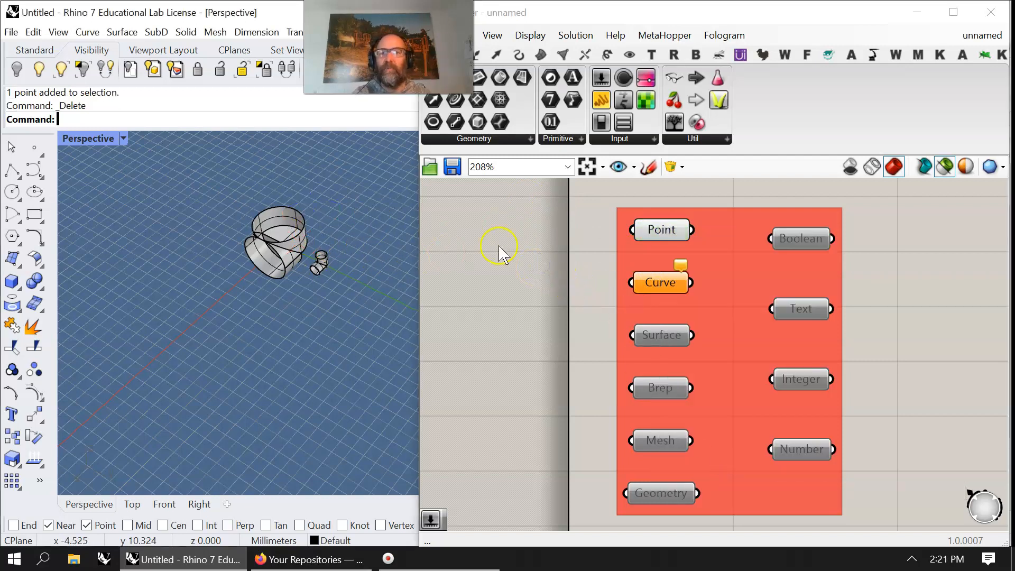
Extract a separate parameter from the internalised Point parameter and place it on the empty canvas outside the red group.
click(651, 229)
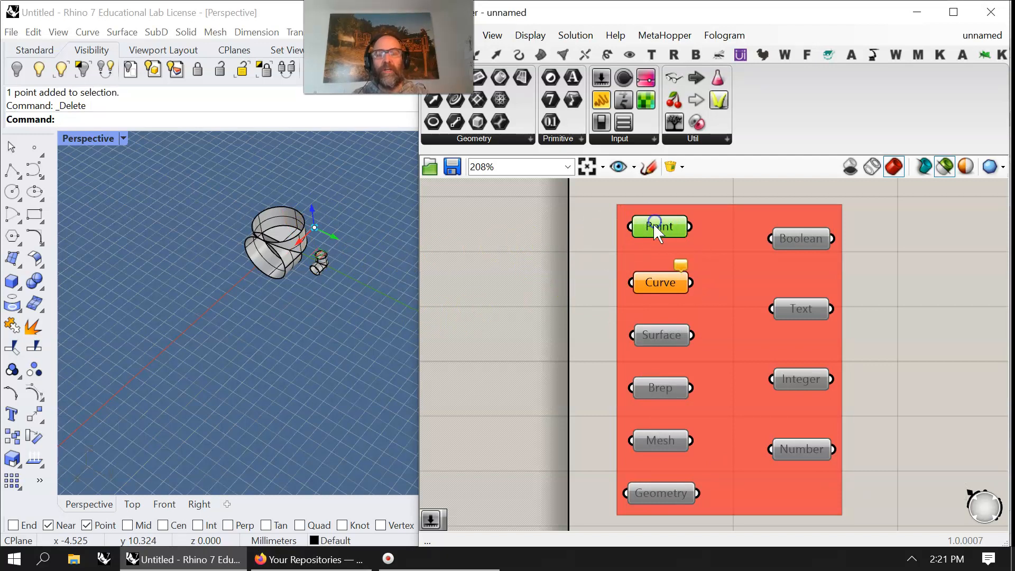
right_drag(654, 226, 650, 223)
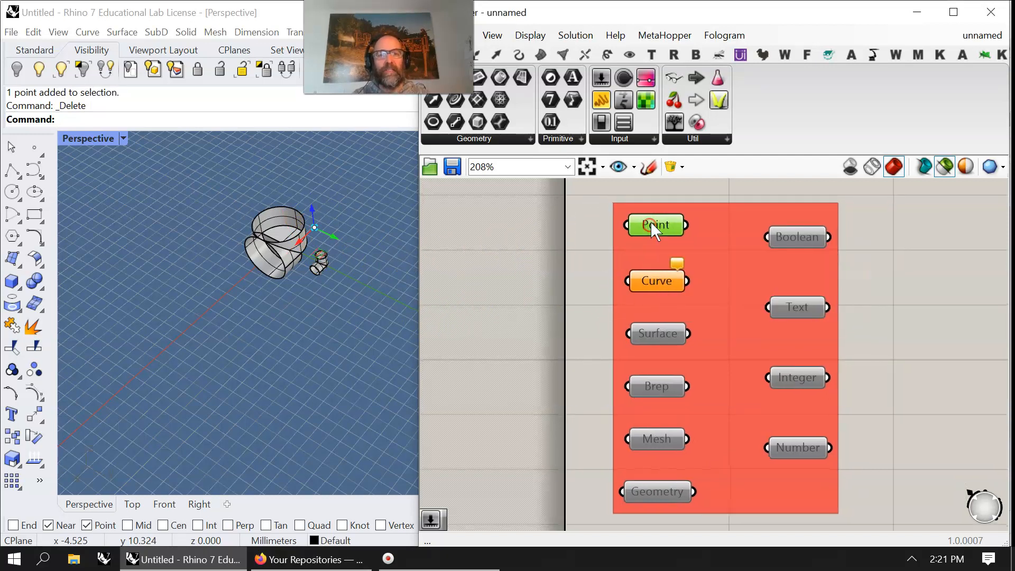
right_click(650, 221)
click(709, 480)
drag(538, 241, 511, 248)
Move the internalised point in the viewport along its Y axis with the gumball, and delete the extracted Point parameter.
drag(338, 238, 385, 289)
click(656, 224)
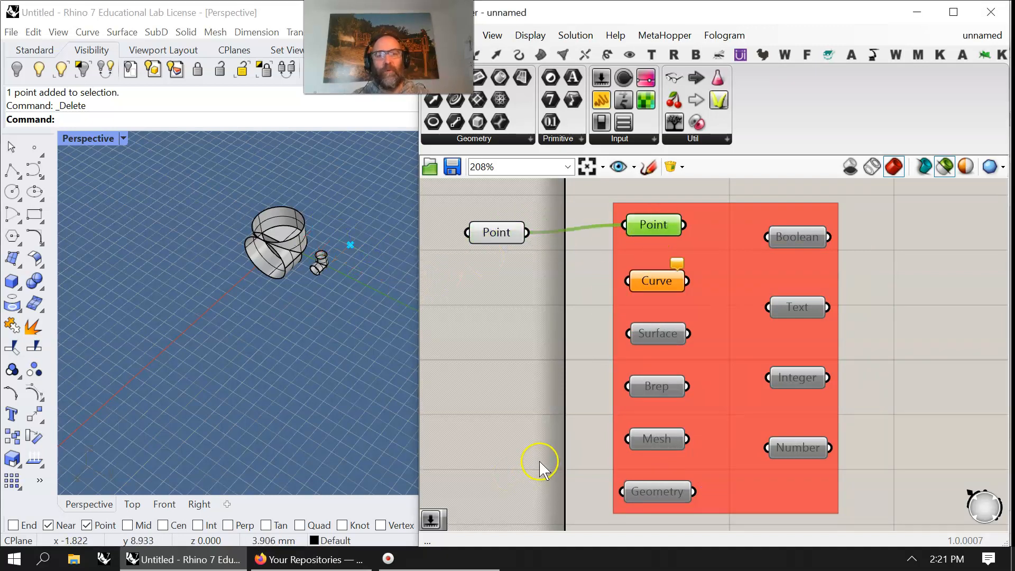
click(362, 235)
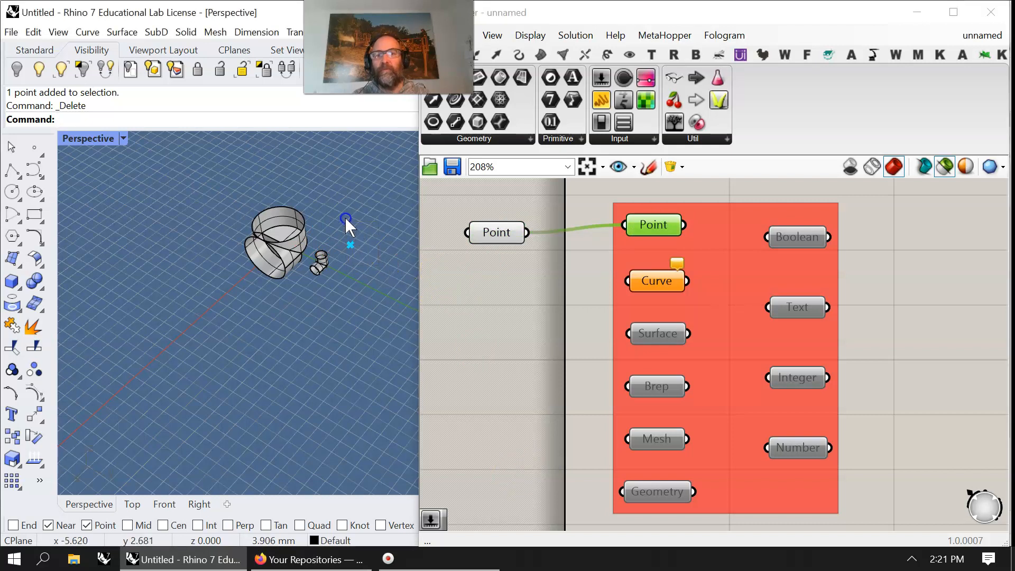
click(497, 245)
key(Delete)
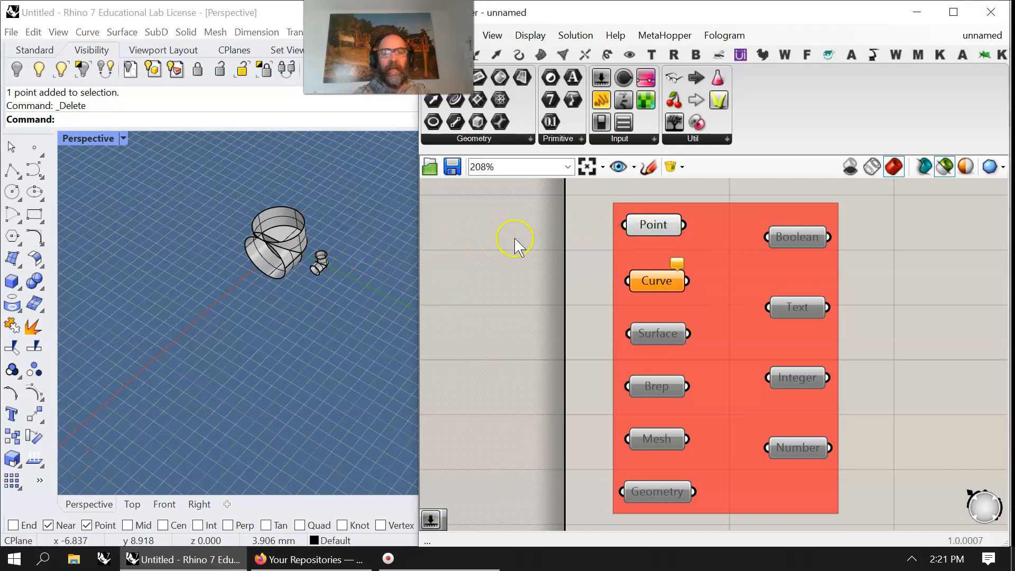
Clear the values of the Point parameter and disable both the Point and Curve parameters in the red group.
right_click(656, 232)
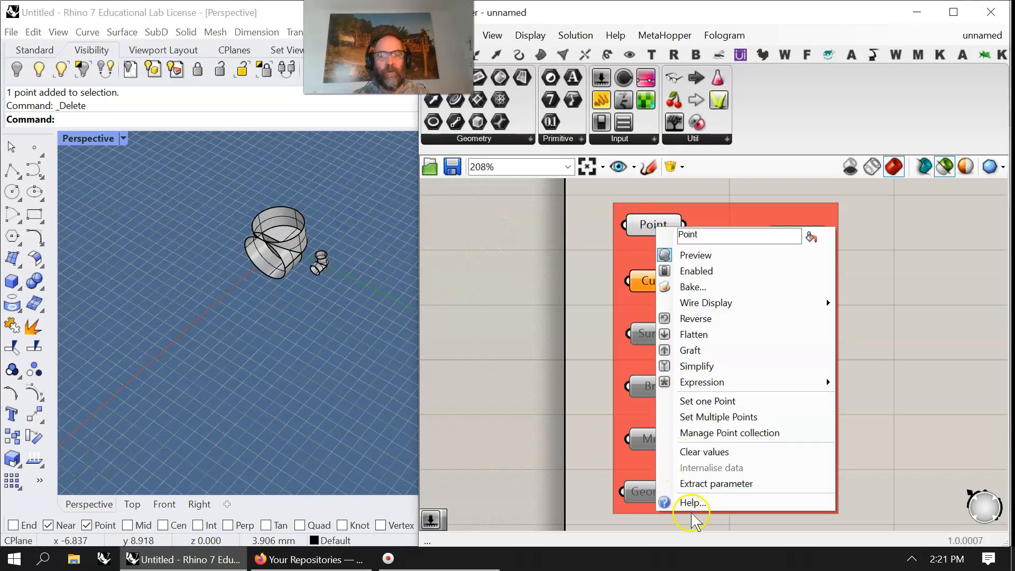
click(690, 453)
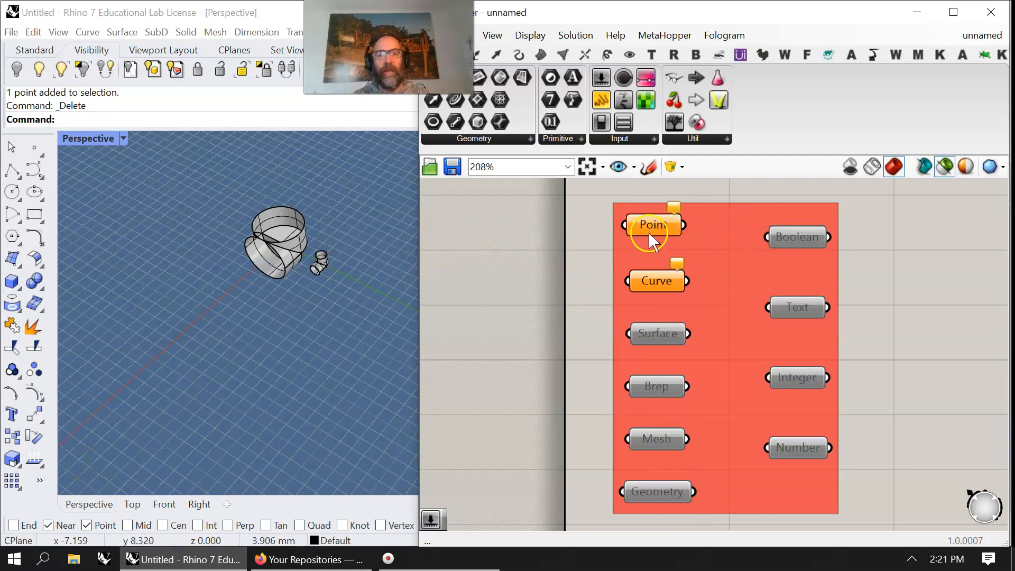
drag(564, 189, 719, 297)
right_click(548, 298)
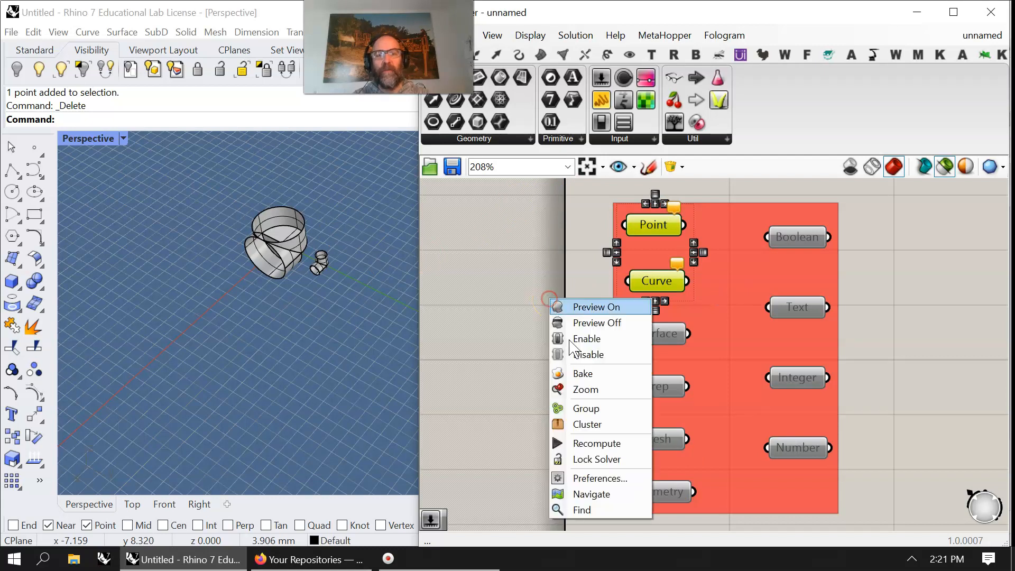
click(587, 350)
click(551, 314)
Examine the two baked polysurfaces in Rhino and the Brep input options of the Cap Holes component that generates them.
scroll(899, 397, down, 3)
right_drag(975, 446, 701, 286)
right_drag(717, 467, 507, 331)
right_drag(891, 377, 716, 432)
click(724, 388)
drag(364, 299, 212, 196)
drag(715, 398, 748, 415)
right_click(733, 404)
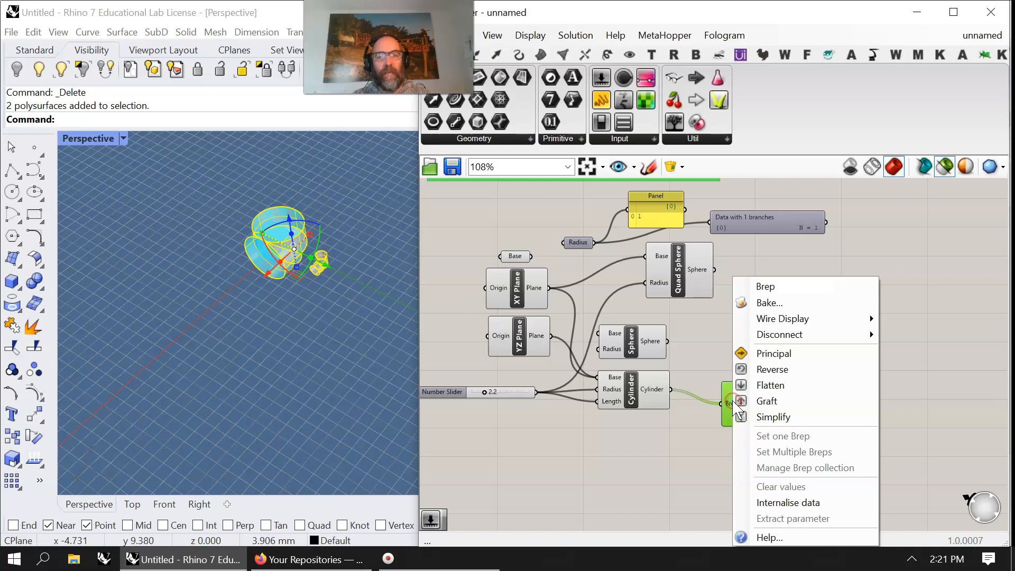
click(664, 456)
drag(748, 410, 721, 391)
Select the two baked polysurfaces in the Perspective viewport and hide them.
right_drag(496, 430, 606, 457)
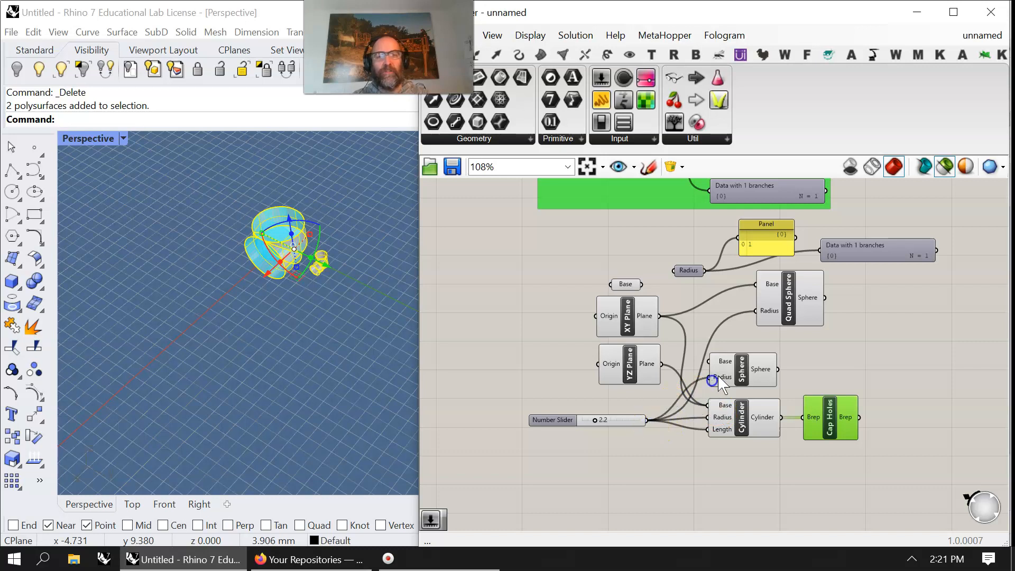
click(755, 370)
click(787, 306)
click(835, 415)
drag(337, 290, 231, 208)
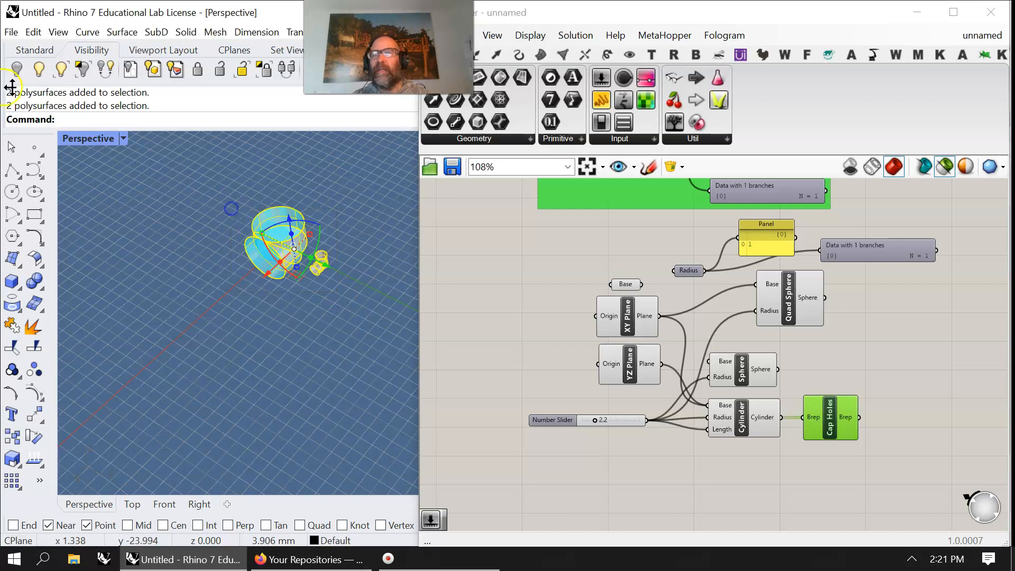
click(10, 67)
right_drag(231, 208, 416, 259)
Move the Quad Sphere component directly above the Sphere component and select the Cap Holes component.
drag(799, 324, 756, 338)
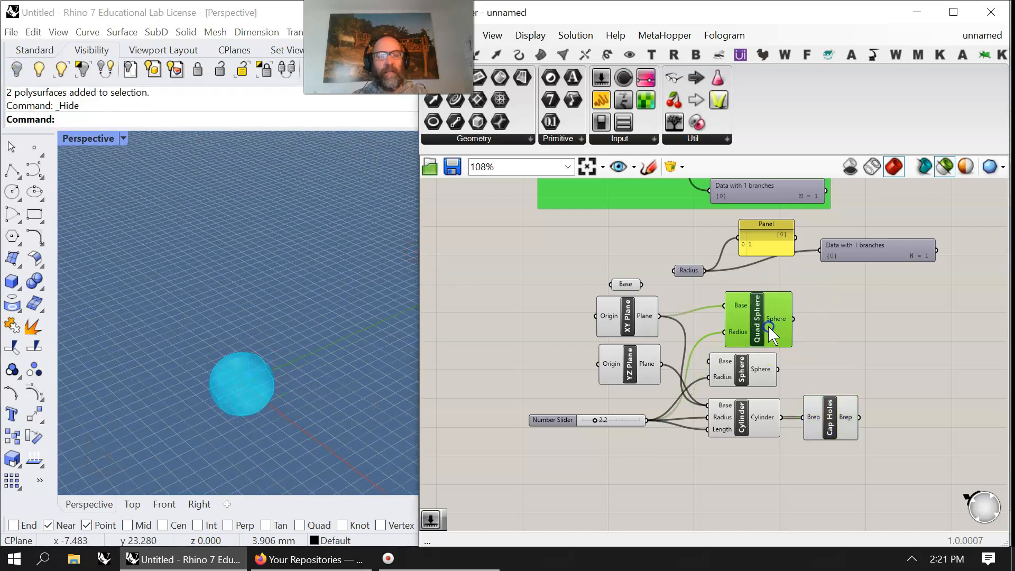
drag(832, 418, 830, 422)
right_drag(845, 468, 641, 471)
Look through the Grasshopper component categories, from maths, sets and vectors through curves, surfaces, meshes and intersections to transforms and display.
click(478, 48)
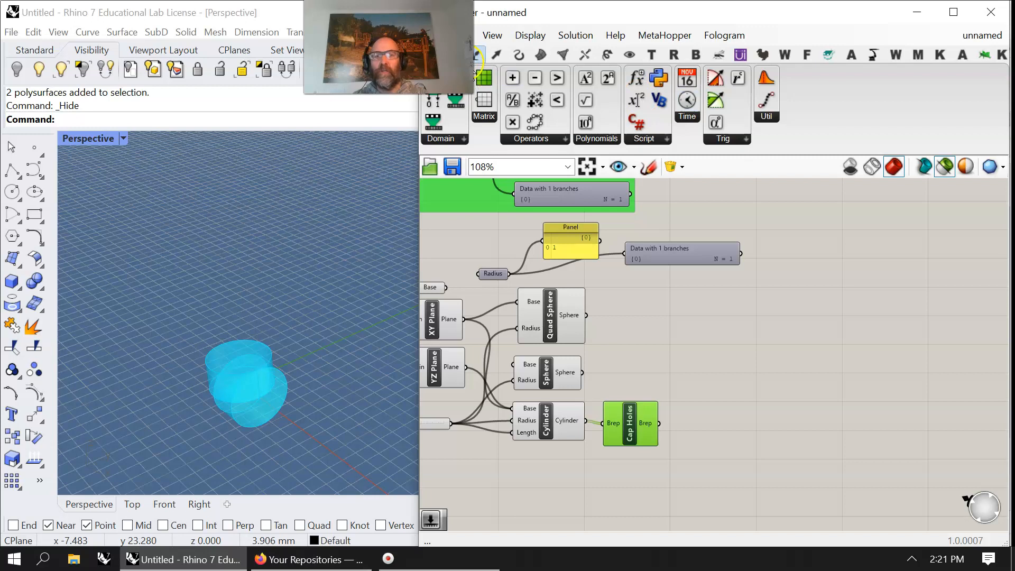
scroll(475, 57, down, 1)
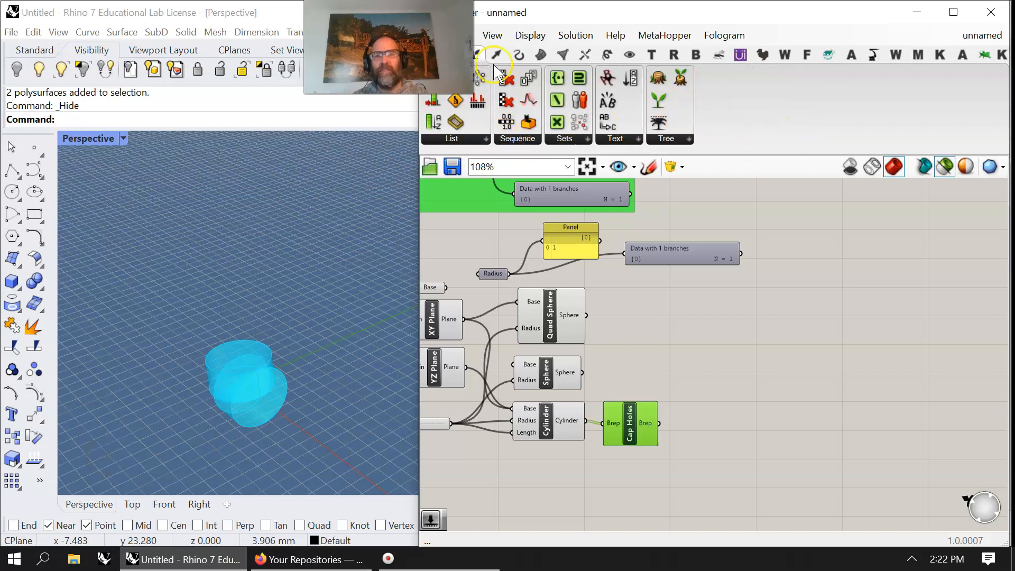
scroll(490, 62, down, 1)
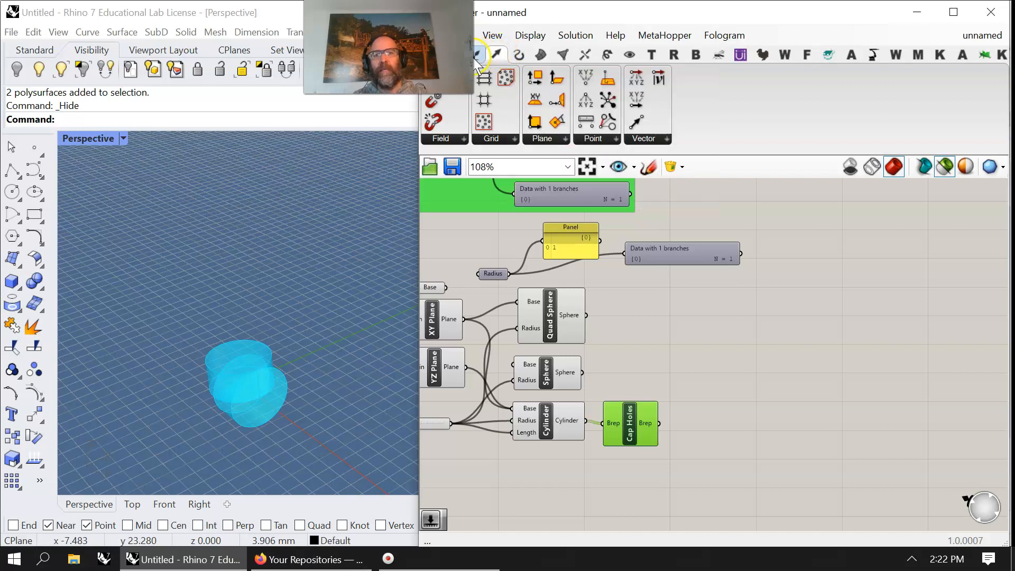
click(517, 55)
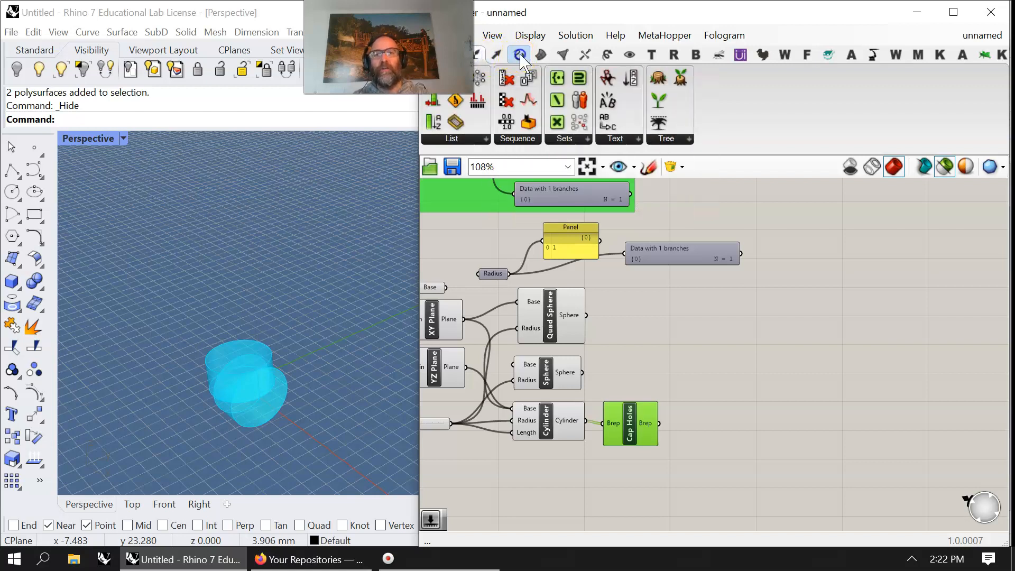
click(542, 56)
click(540, 55)
click(563, 55)
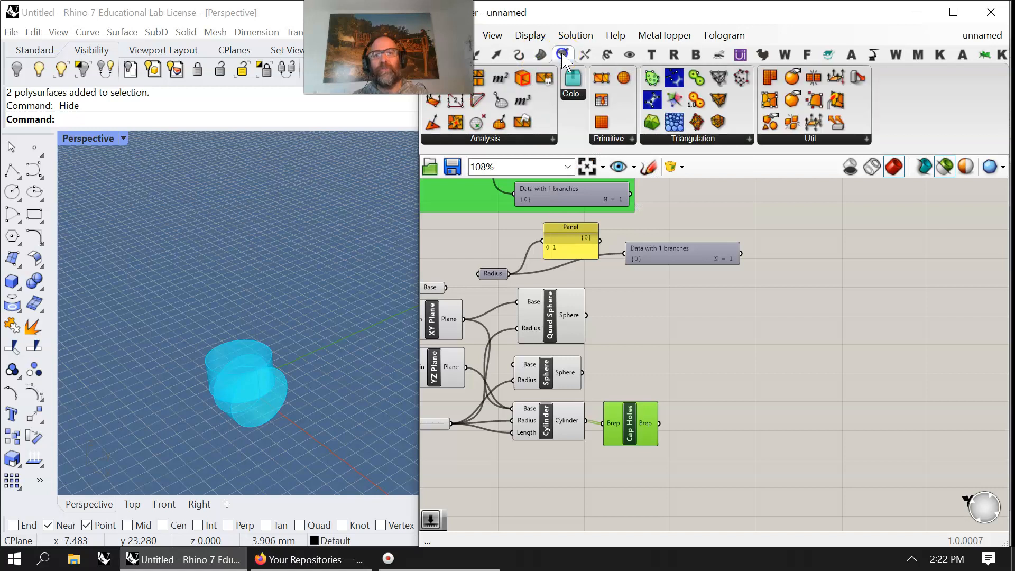
click(583, 55)
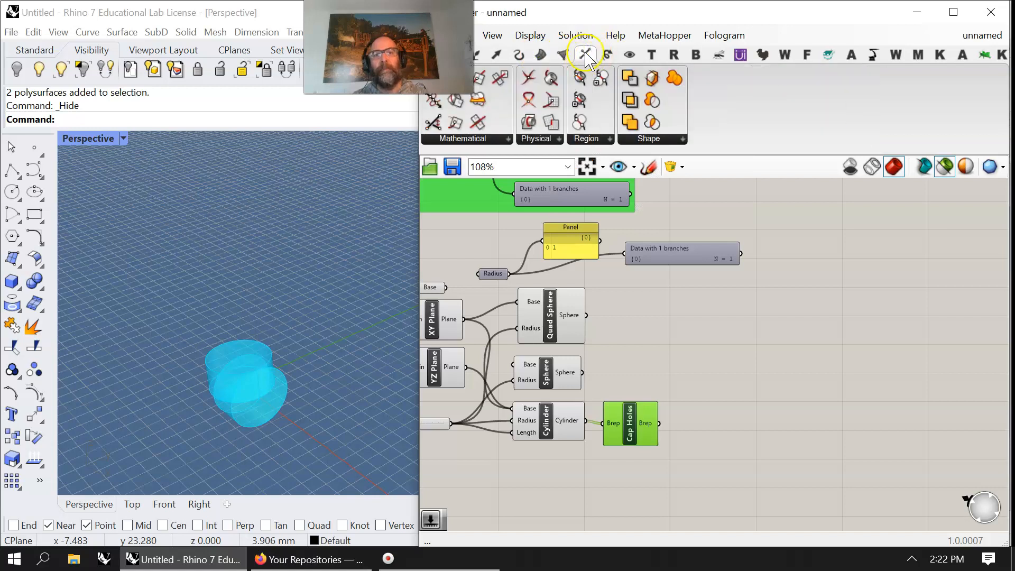
click(585, 57)
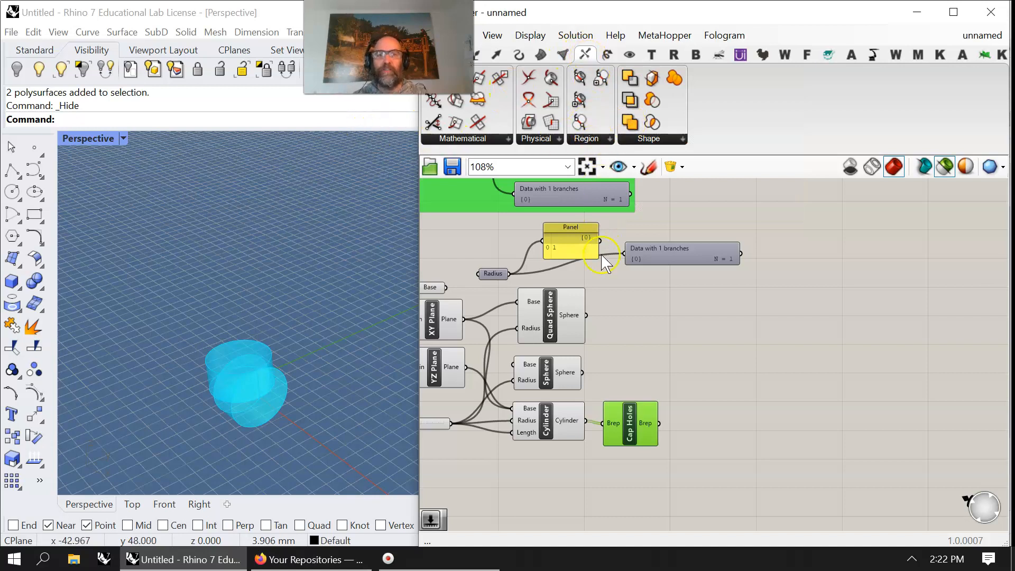
click(607, 54)
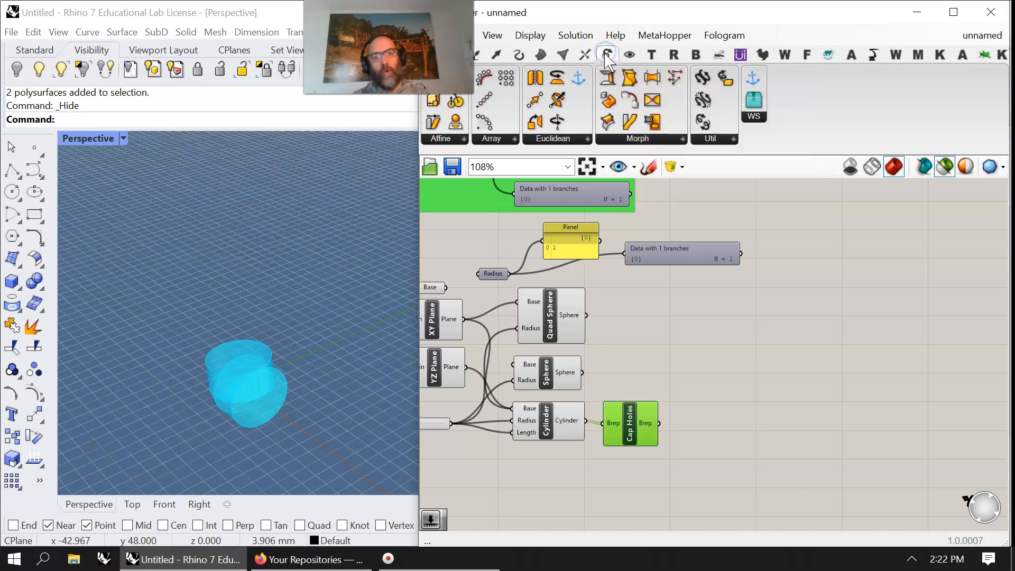
click(452, 55)
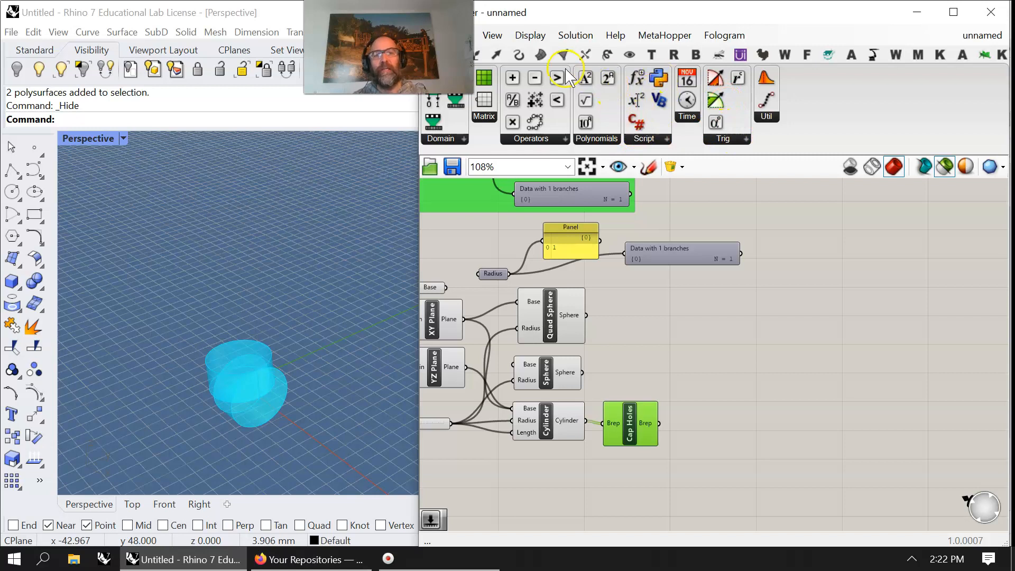
click(609, 54)
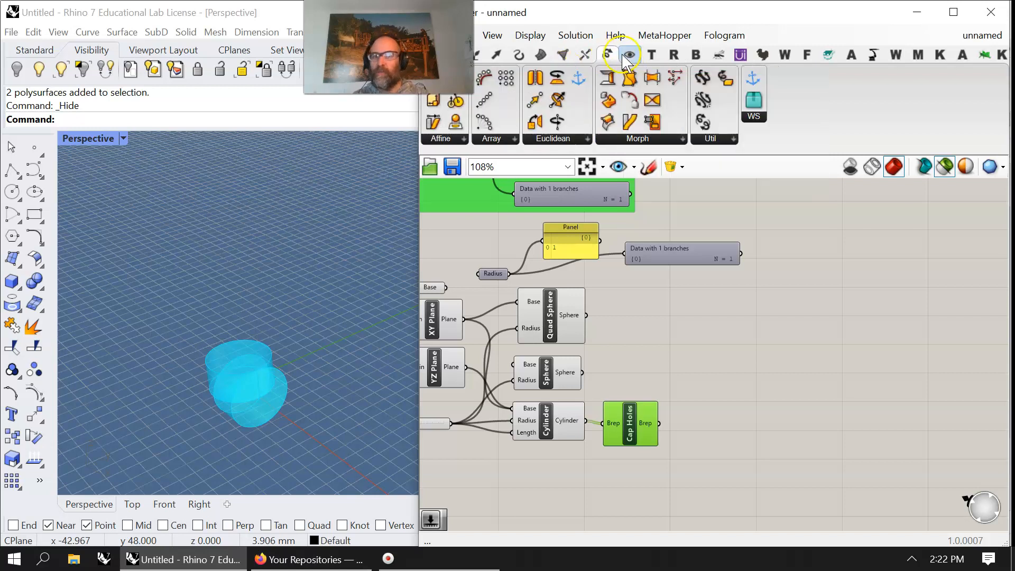
click(629, 55)
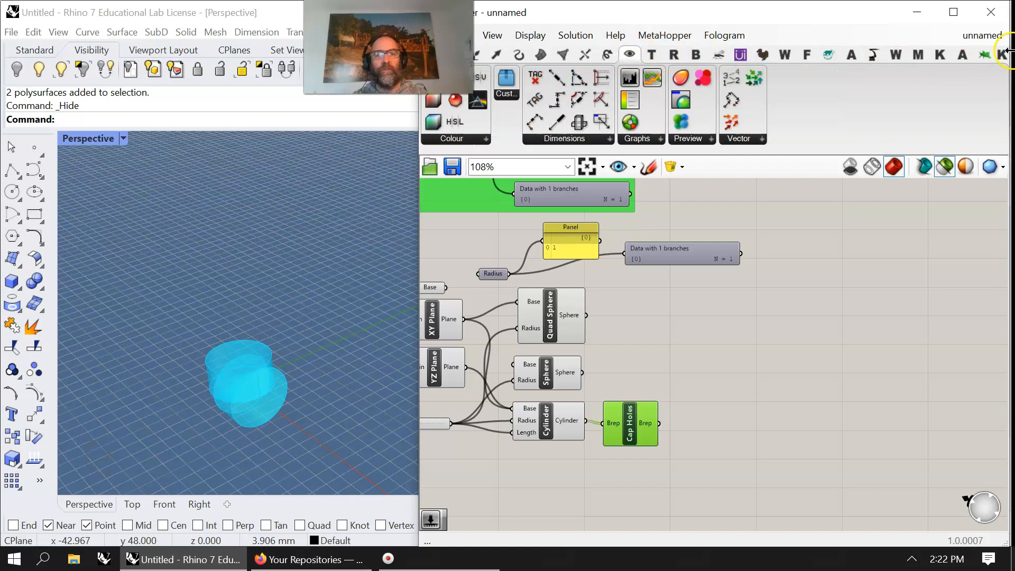
Add a Move component beside the Quad Sphere and connect the Quad Sphere's Sphere output to its Geometry input.
click(604, 56)
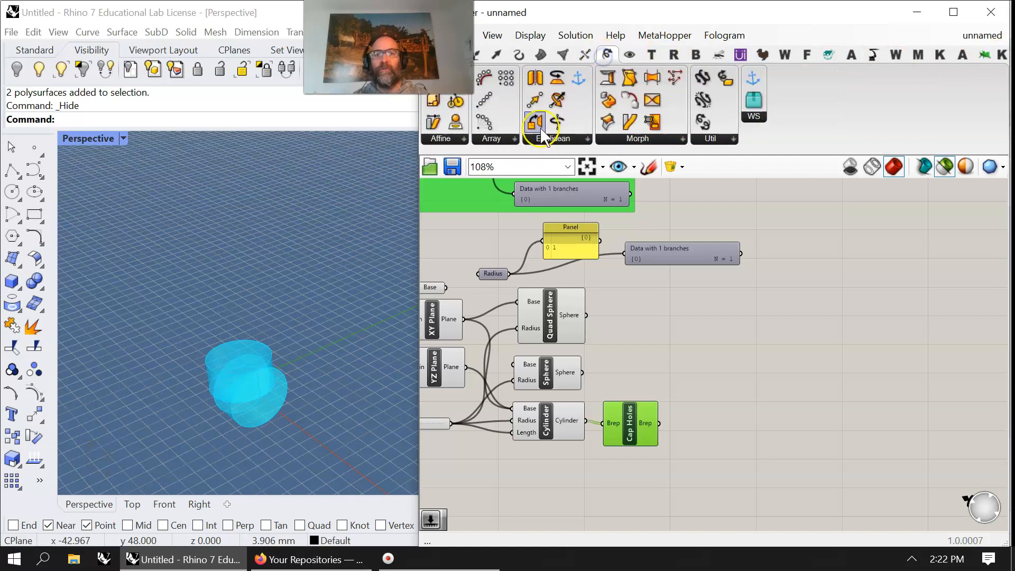
drag(535, 99, 714, 316)
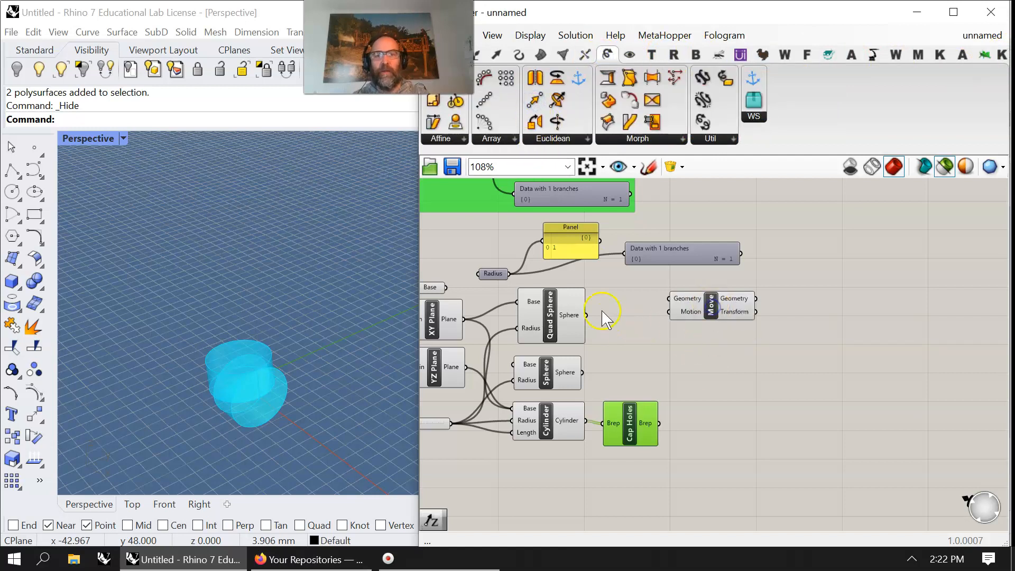
drag(585, 316, 729, 324)
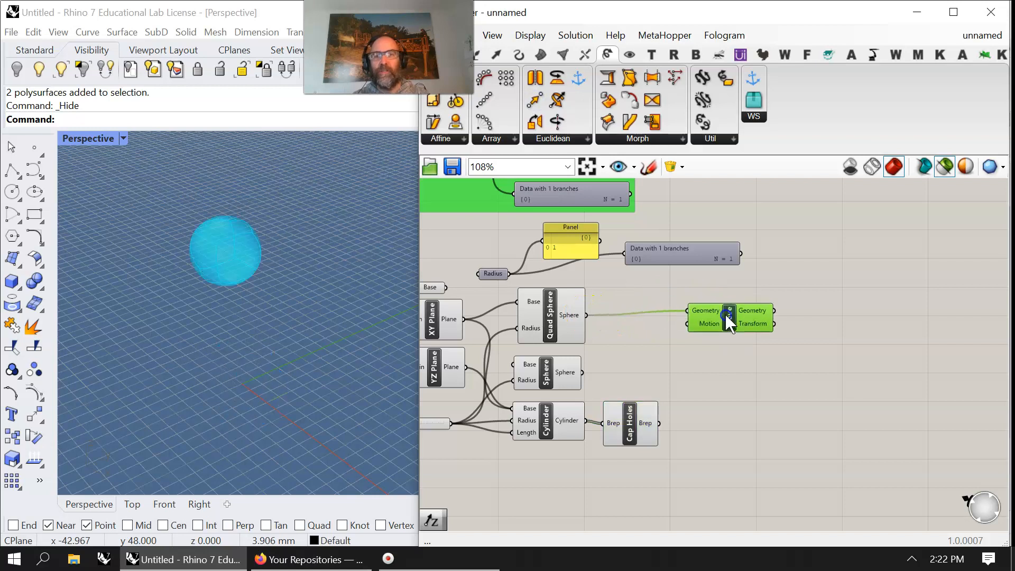
Extract the Move component's Motion input as a separate parameter and shift the Move component farther away from it.
right_click(710, 323)
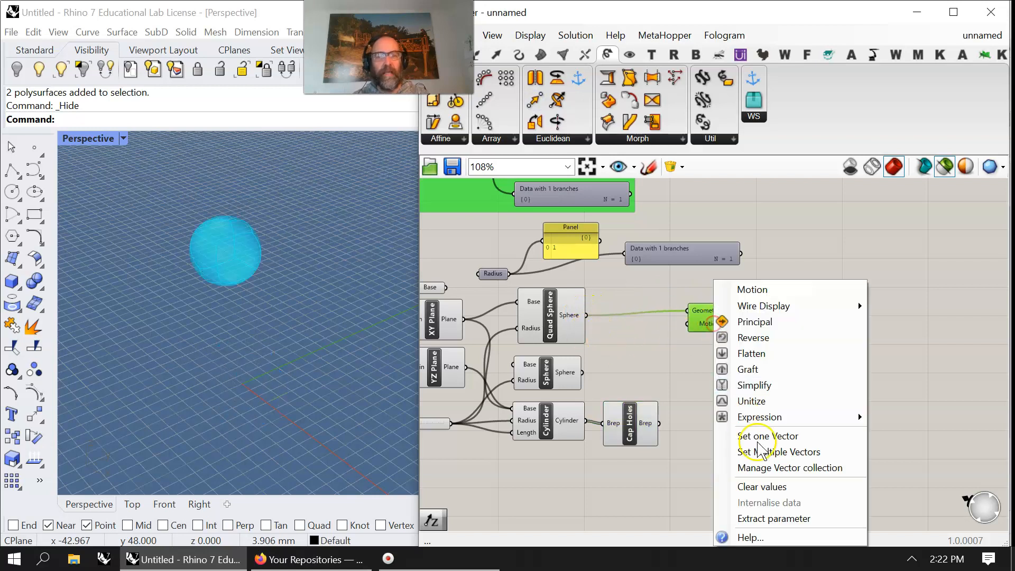
click(786, 519)
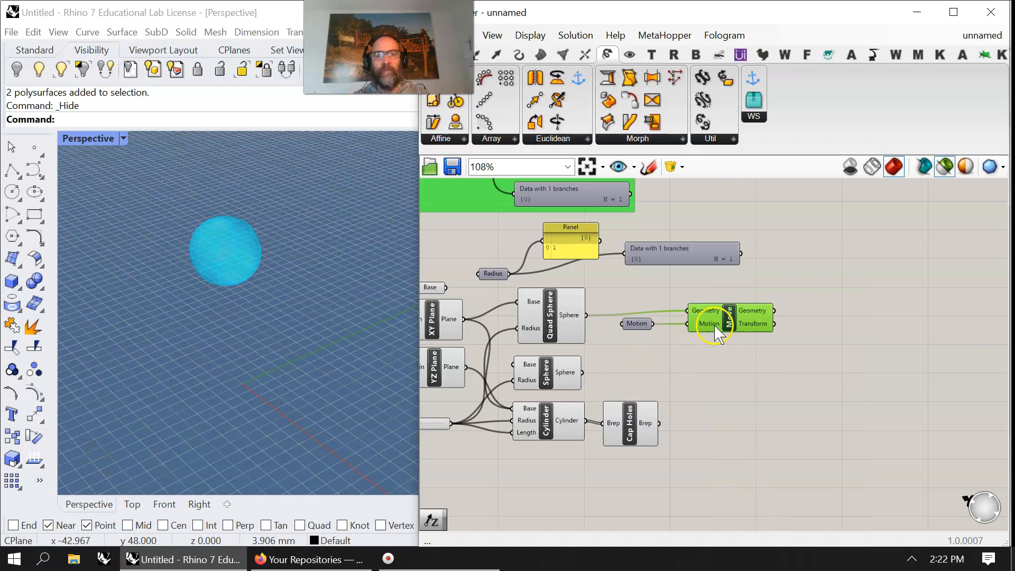
drag(709, 329, 771, 321)
Reposition the Panel and the Param Viewer above the Move component and connect the Motion parameter to both of them.
drag(670, 252, 828, 243)
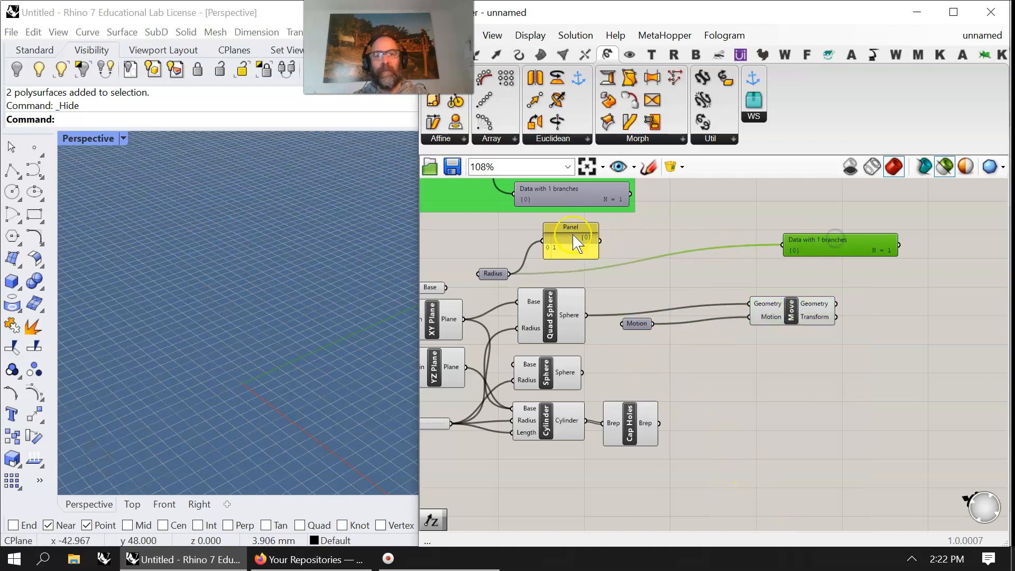
drag(571, 235, 703, 233)
drag(653, 324, 671, 246)
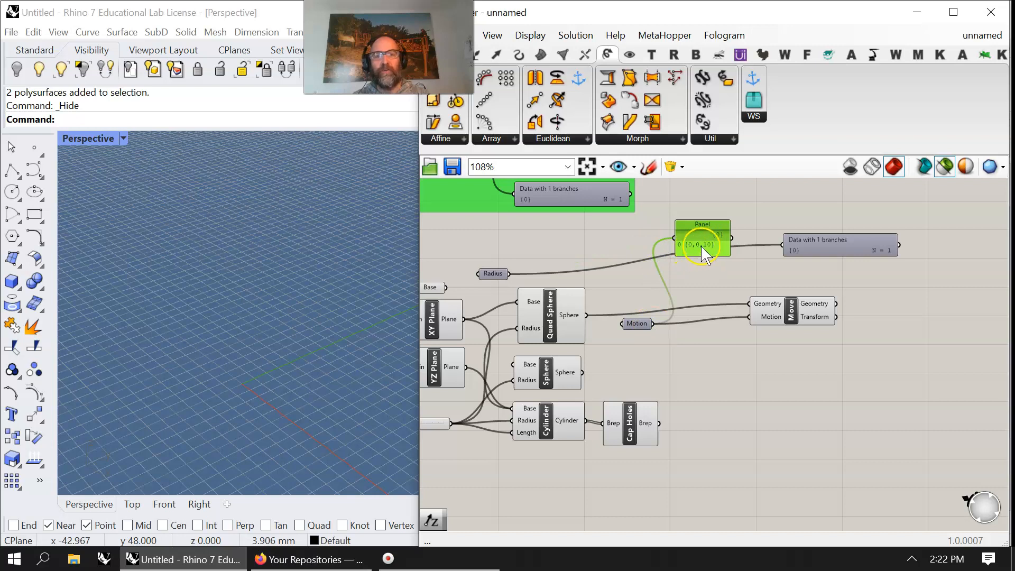
drag(653, 324, 783, 245)
click(823, 245)
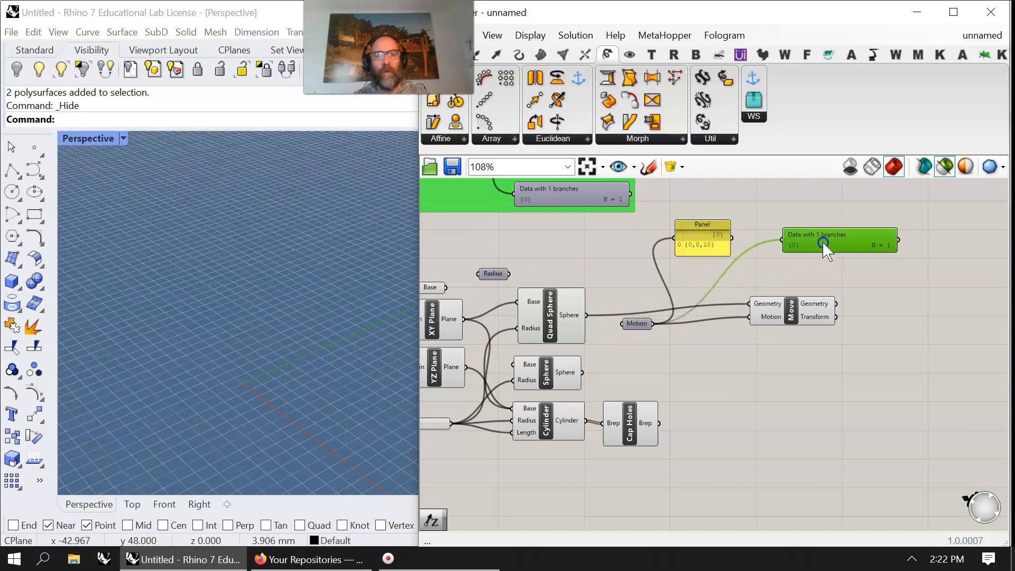
Shift the Move component farther away, add a Unit Z component and connect its Unit vector output to Move's Motion input.
drag(780, 323, 833, 319)
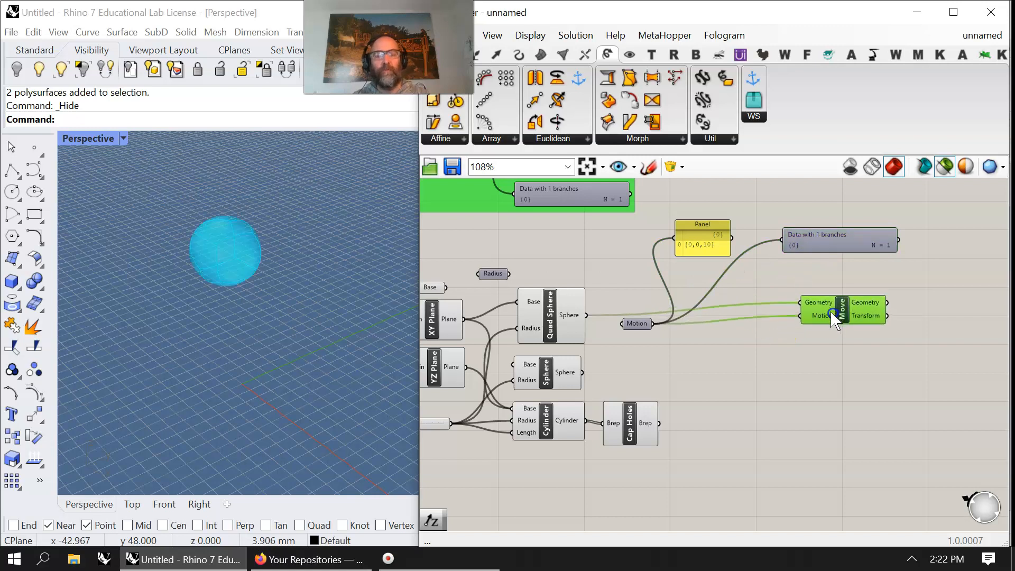
double_click(746, 330)
text(z)
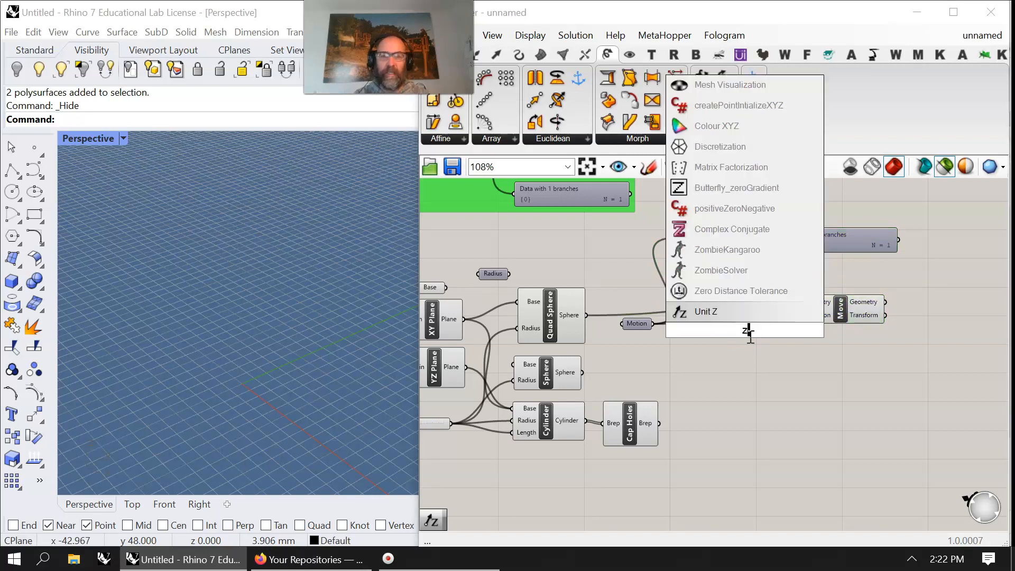
click(714, 312)
drag(784, 330, 743, 338)
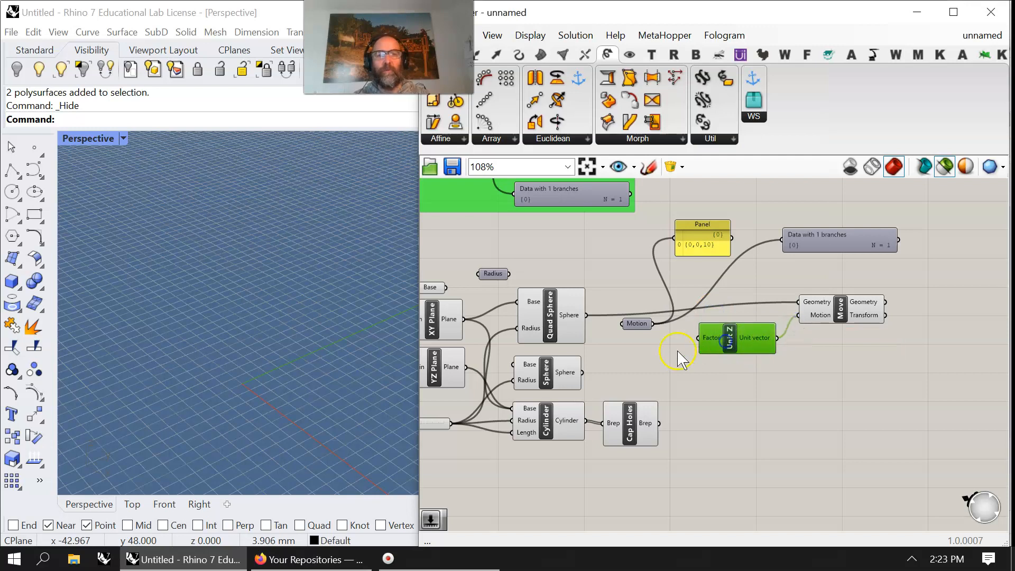
Add a number slider set to 2.0 and connect it to Unit Z's Factor input.
double_click(627, 351)
text(2)
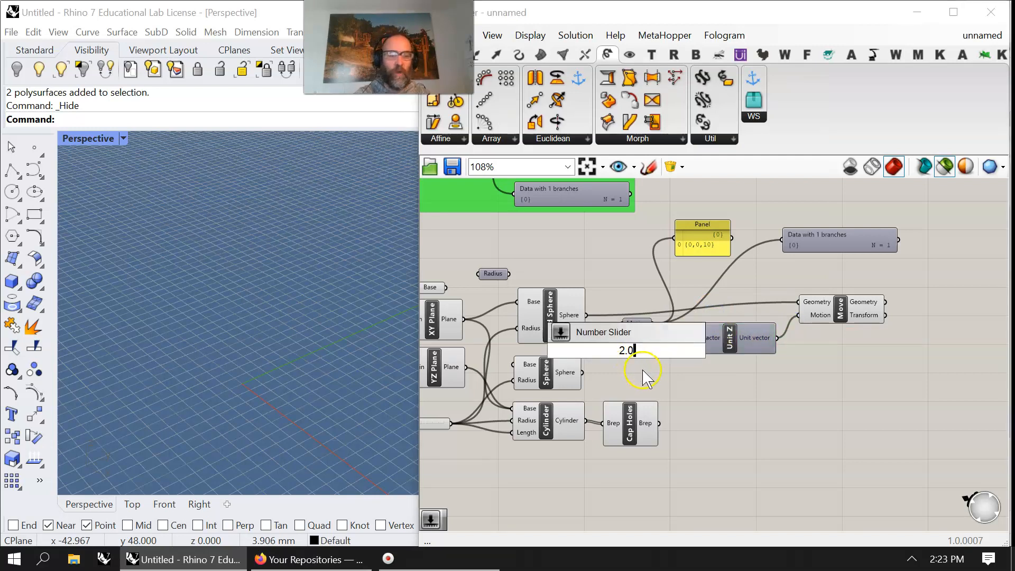
key(Return)
drag(687, 353, 707, 343)
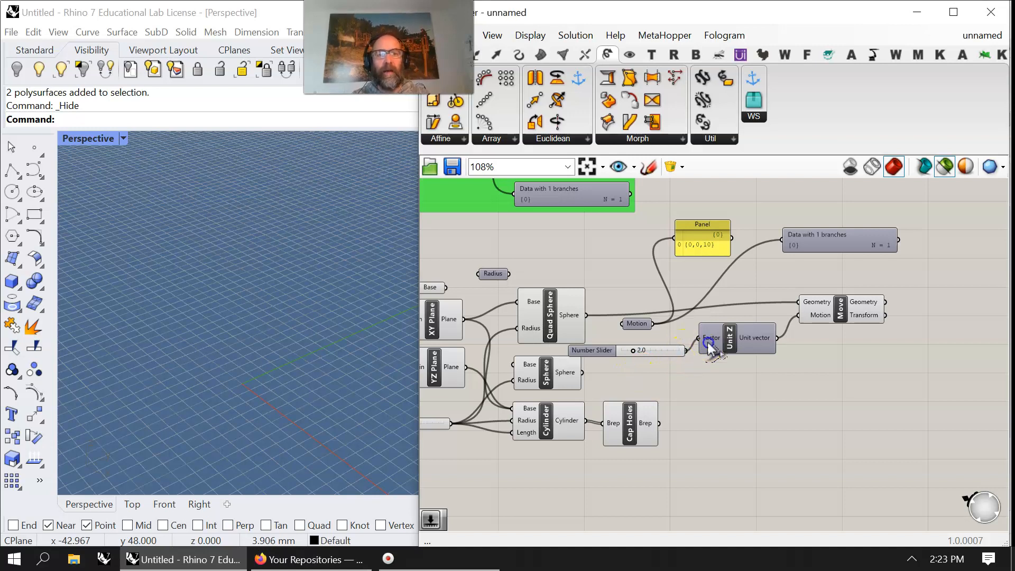
Raise the Unit Z factor to 6.2 and compare the moved sphere with the Quad Sphere by briefly previewing all components.
click(858, 304)
drag(635, 357, 658, 353)
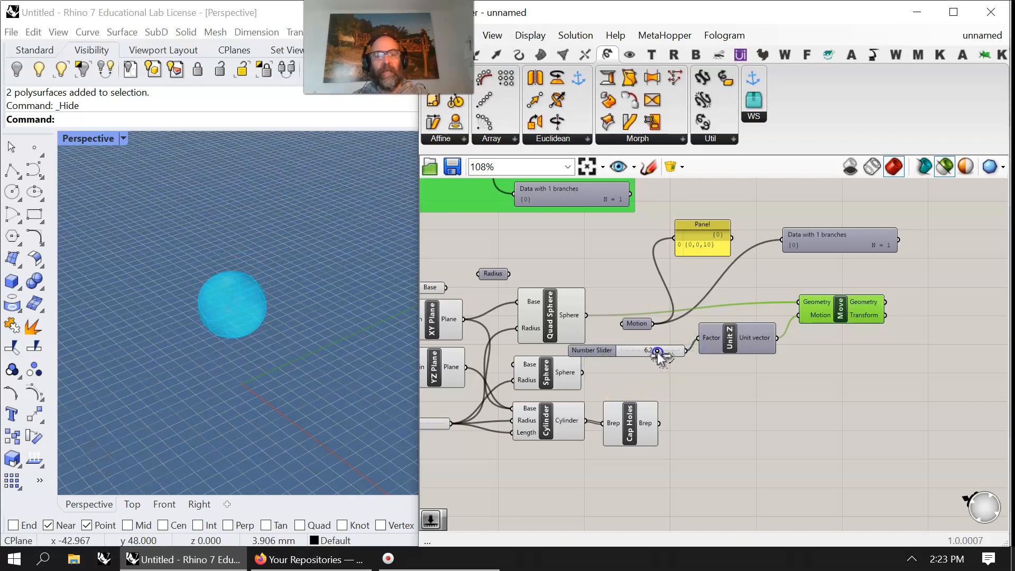
click(944, 167)
click(554, 315)
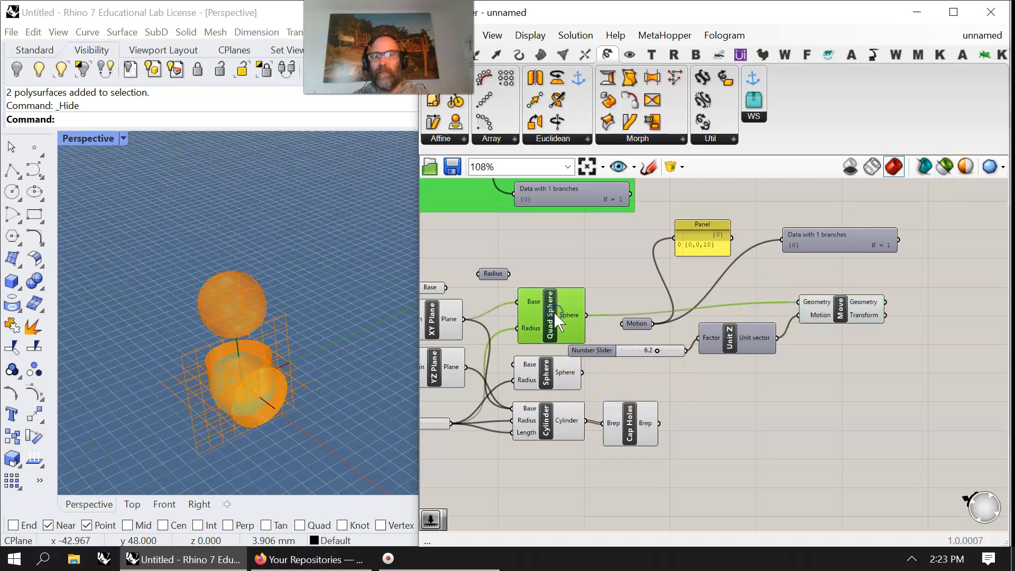
click(945, 166)
click(842, 311)
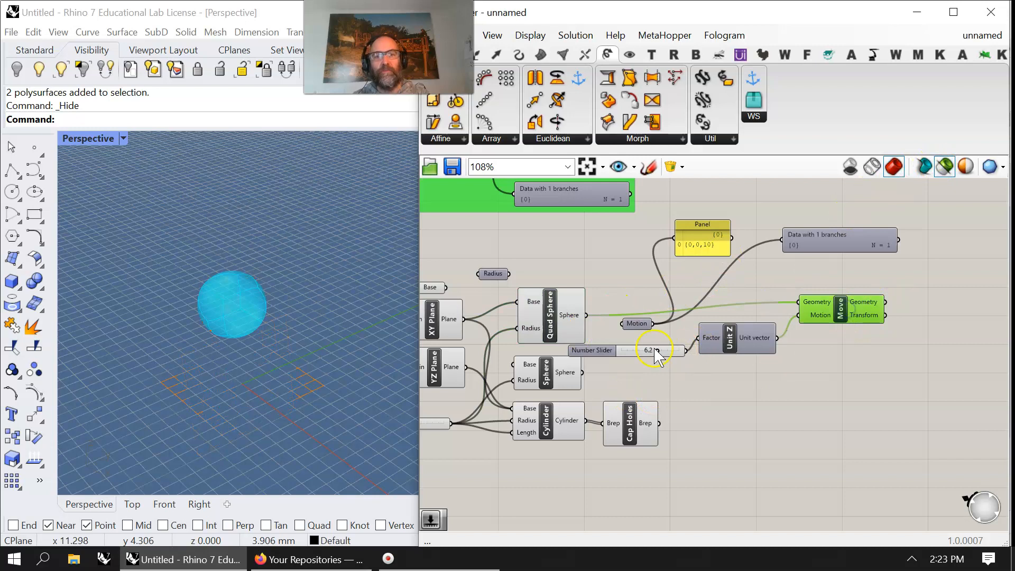
Set the Unit Z factor slider to 5.1 and shift the Move and Unit Z components farther away from it.
drag(660, 352, 718, 345)
drag(843, 327, 892, 326)
drag(754, 347, 781, 341)
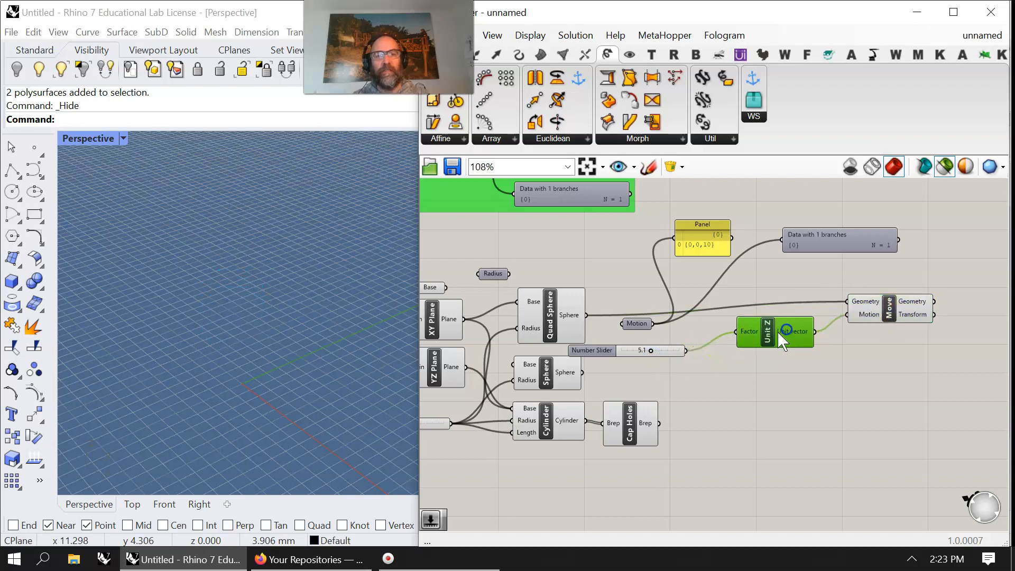
Duplicate the slider so both copies feed Unit Z's Factor input, then set the upper one to 10.0 and the lower one to 7.4.
drag(674, 351, 736, 333)
click(867, 320)
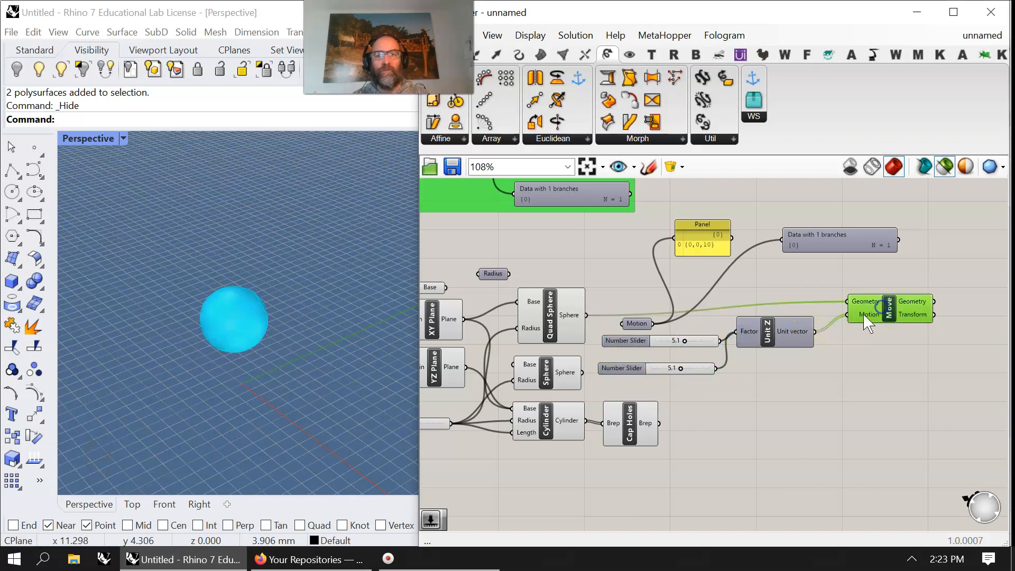
drag(681, 368, 731, 349)
right_drag(856, 371, 681, 395)
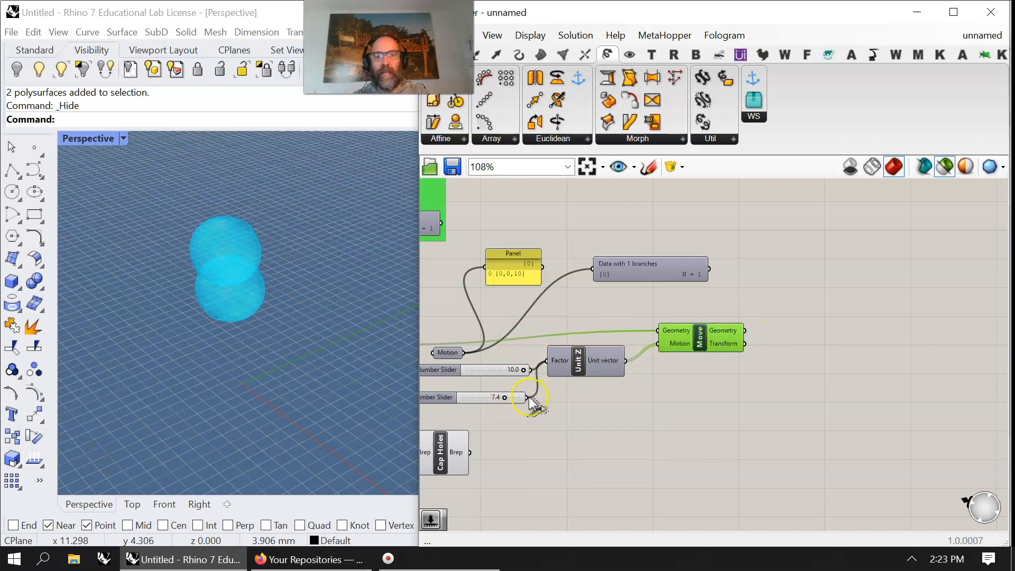
Disconnect the lower slider from Unit Z and feed Move's Geometry output into the Param Viewer and Panel, repositioned beyond Move.
ctrl+drag(527, 401, 526, 398)
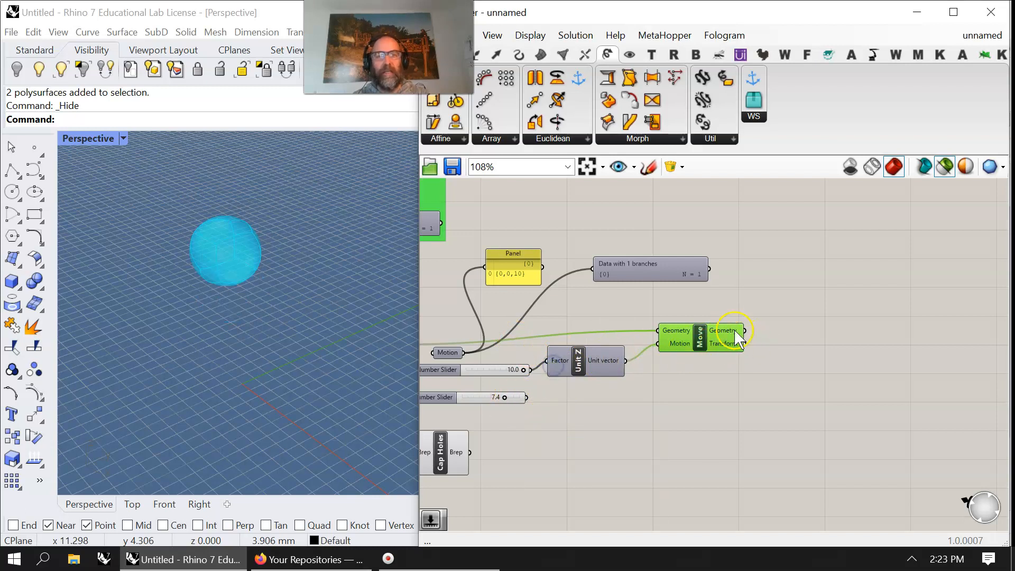
drag(646, 271, 812, 255)
drag(523, 278, 796, 305)
drag(744, 330, 869, 320)
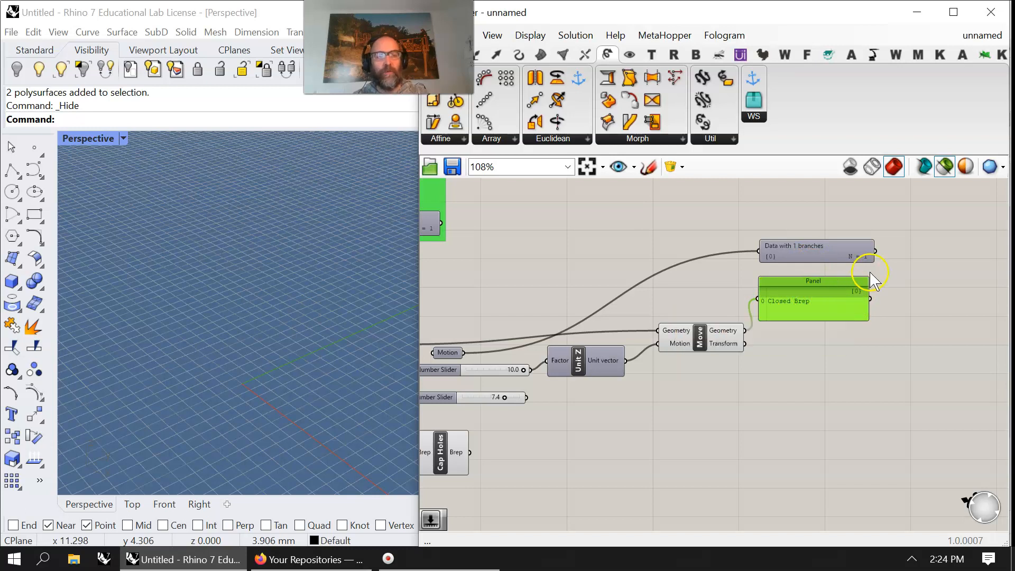
drag(737, 335, 759, 251)
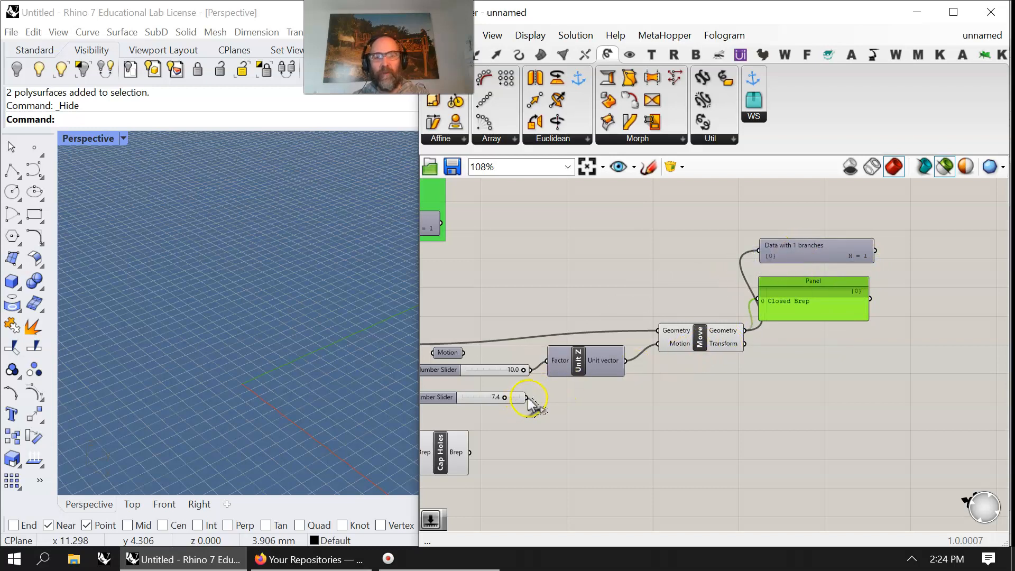
Reconnect the lower slider as a second Factor input and enlarge the Param Viewer, checking its tree diagram view.
shift+drag(528, 398, 547, 360)
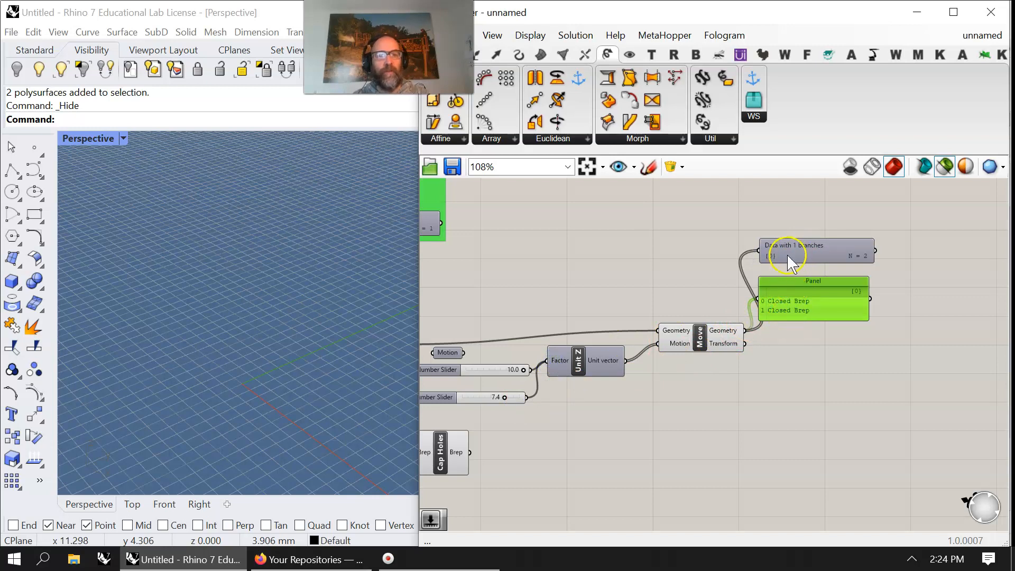
click(816, 249)
double_click(813, 248)
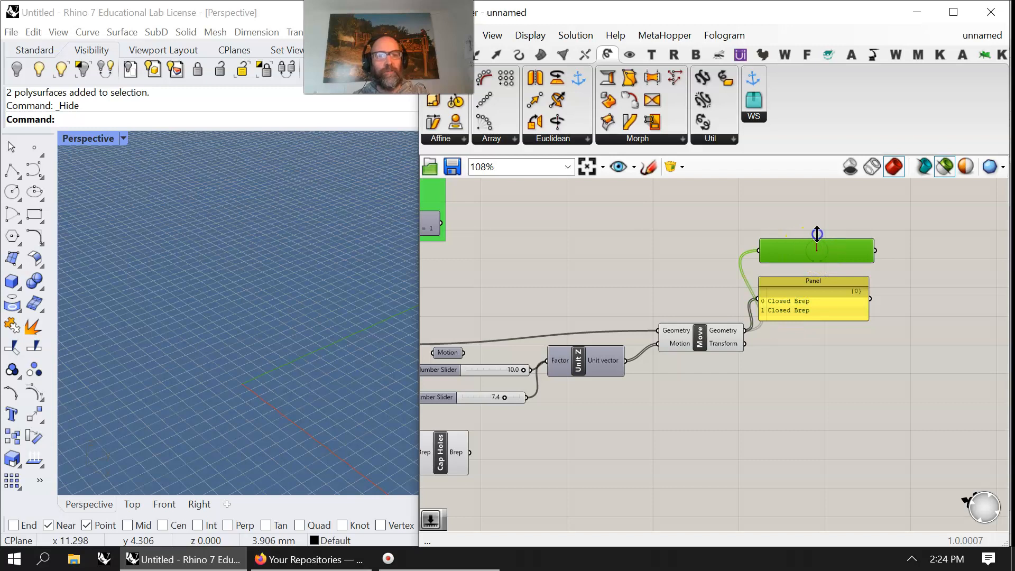
drag(816, 234, 812, 198)
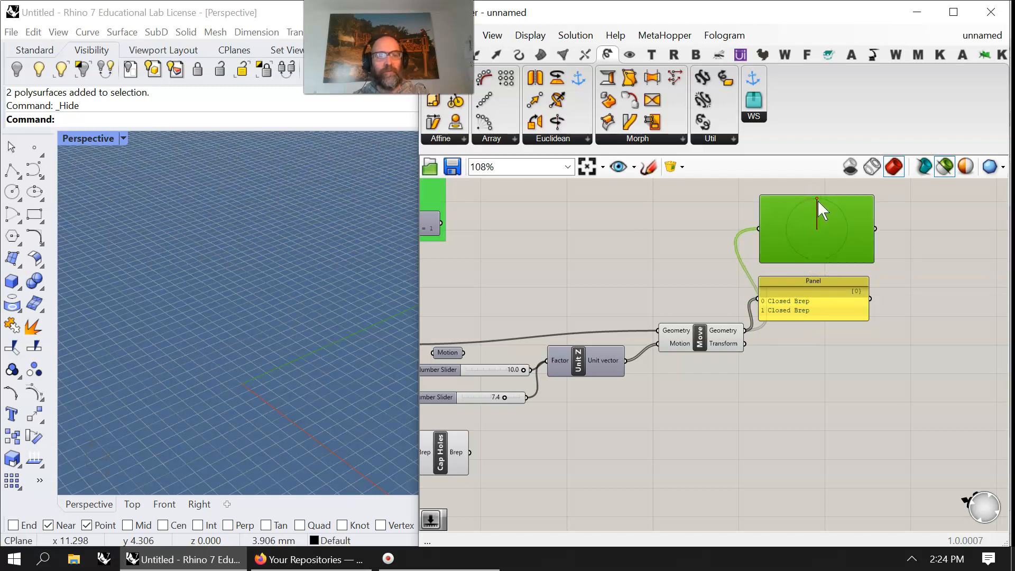
double_click(816, 226)
Add a Graft Tree component above Move, route Move's Geometry output through it into the Panel, and make the Panel taller.
drag(708, 336, 688, 309)
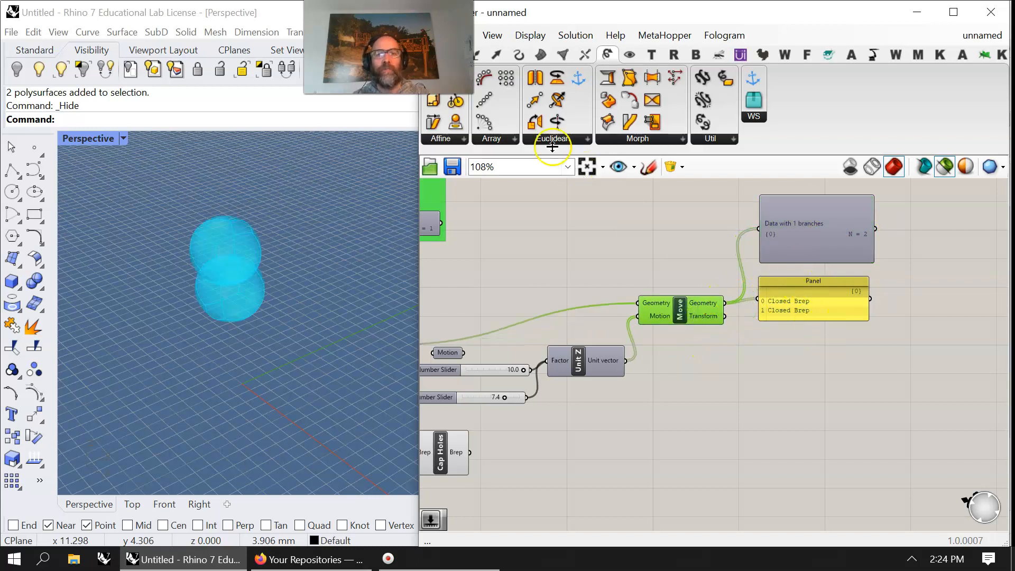
click(477, 55)
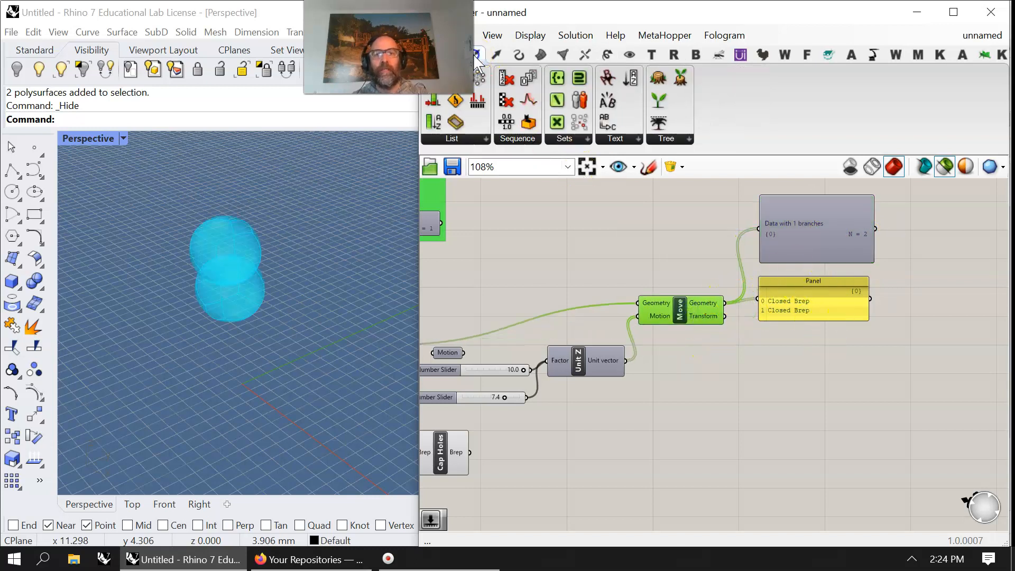
click(669, 139)
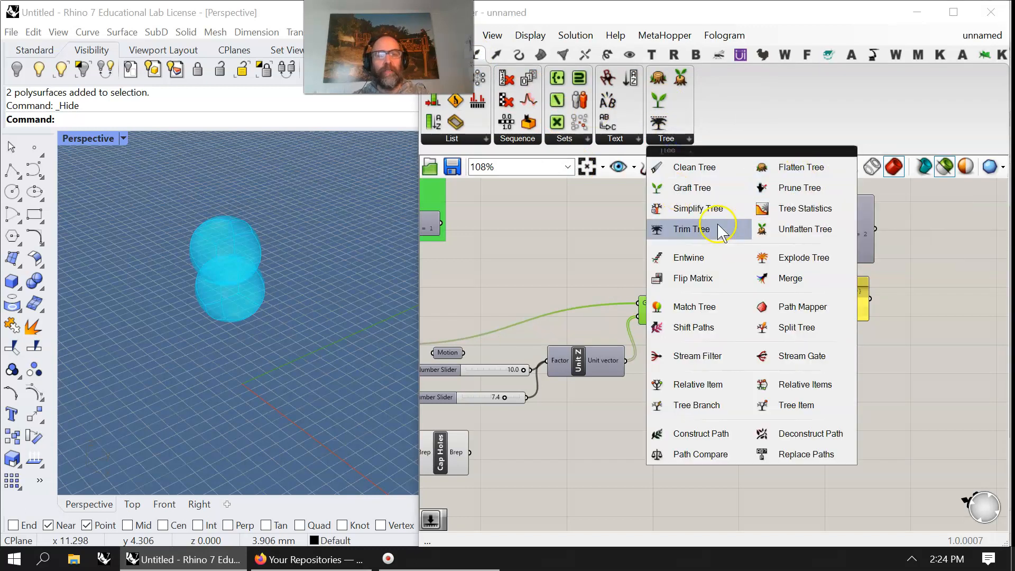
drag(680, 187, 687, 242)
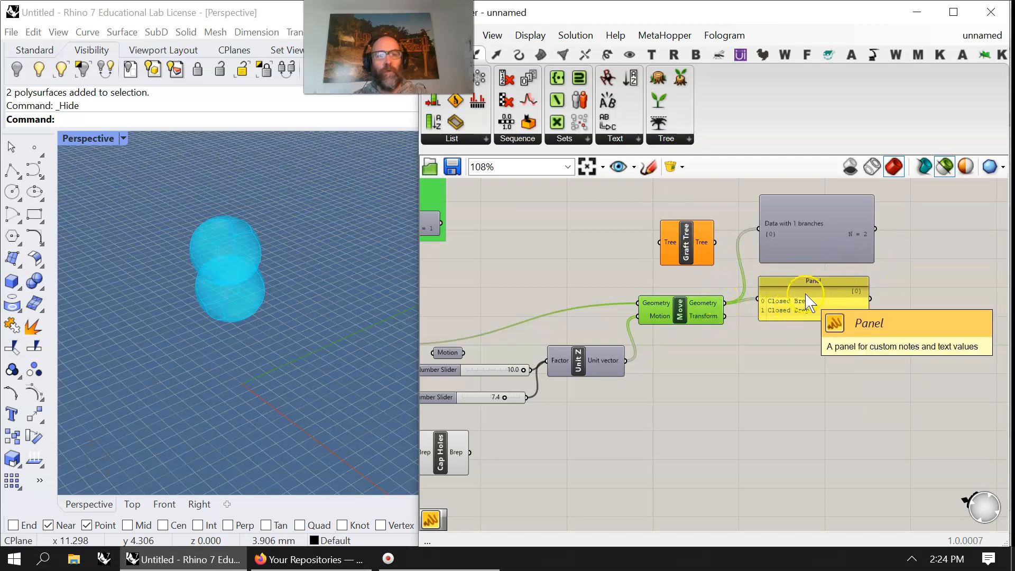
drag(726, 303, 758, 299)
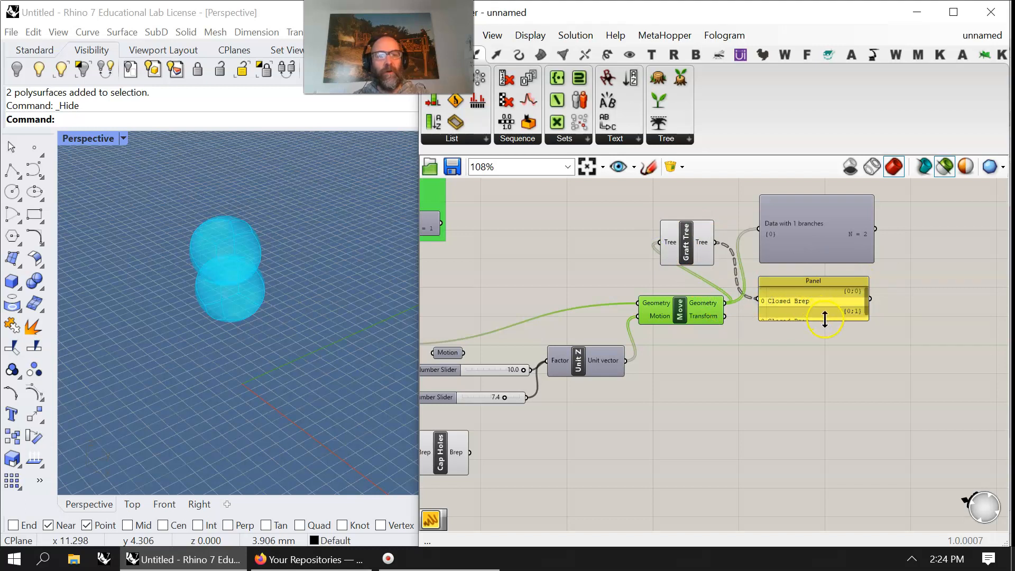
drag(824, 319, 828, 347)
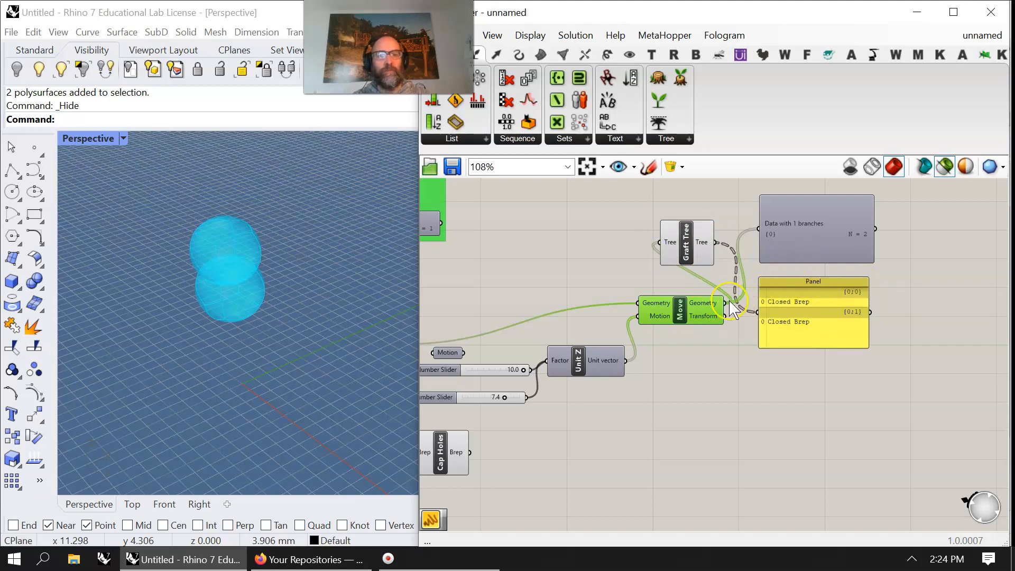
Connect Graft Tree's output to the Param Viewer and arrange Graft Tree, the enlarged viewer and the Panel in order after Move.
drag(716, 243, 871, 240)
drag(806, 310, 908, 322)
drag(684, 247, 763, 280)
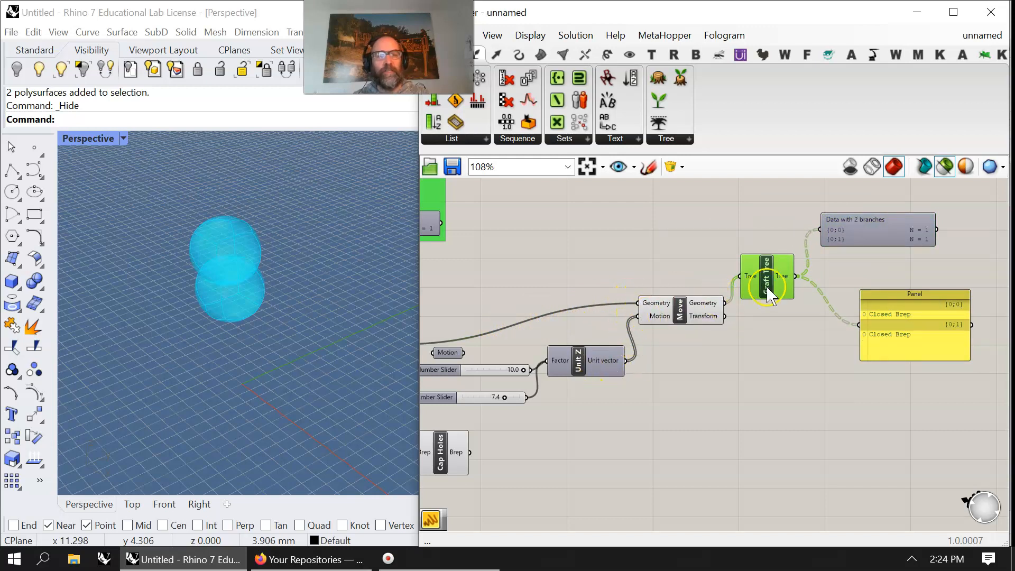
mouse_move(872, 244)
mouse_down()
mouse_move(879, 259)
mouse_move(876, 240)
mouse_move(889, 244)
mouse_up()
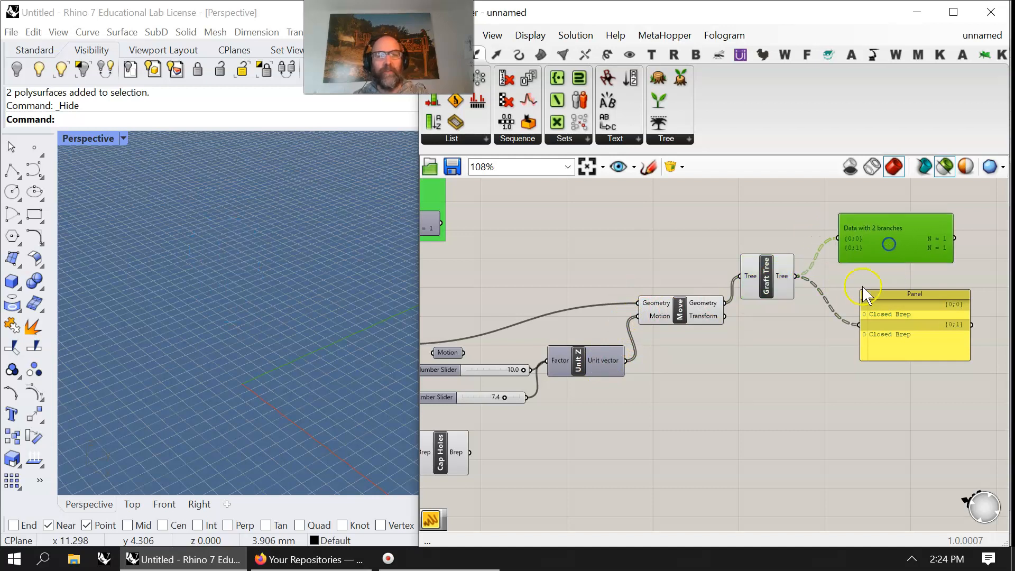
drag(781, 287, 776, 286)
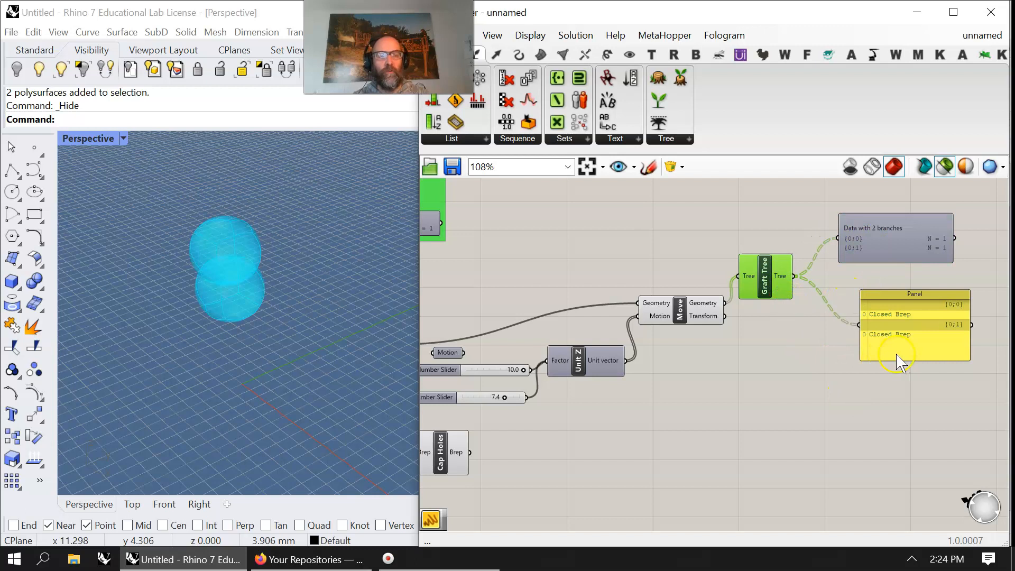
drag(900, 363, 872, 363)
Preview all components in the Rhino viewport and set the lower Unit Z factor slider to 5.2.
right_drag(698, 394, 753, 385)
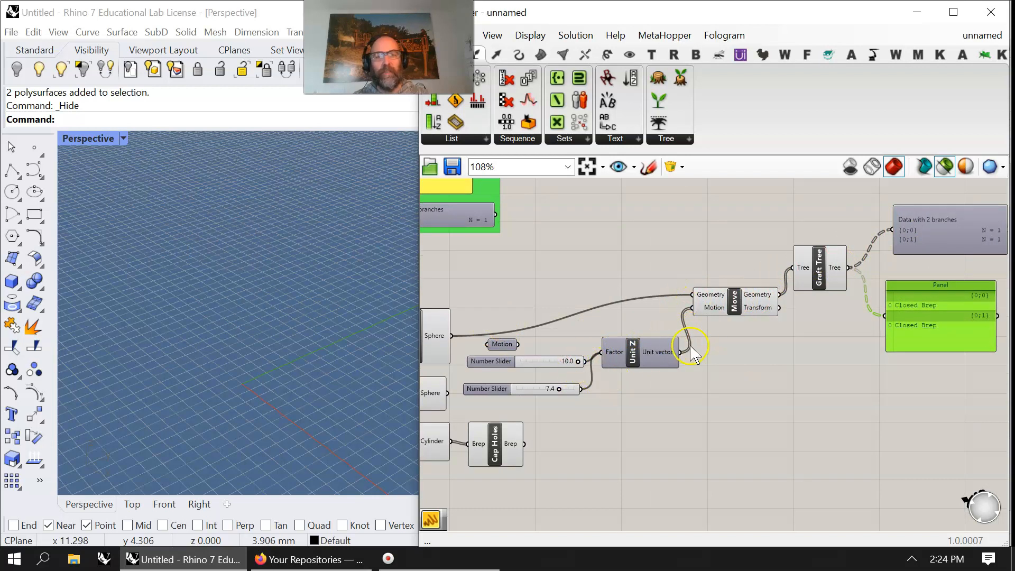
click(941, 168)
right_drag(340, 356, 268, 338)
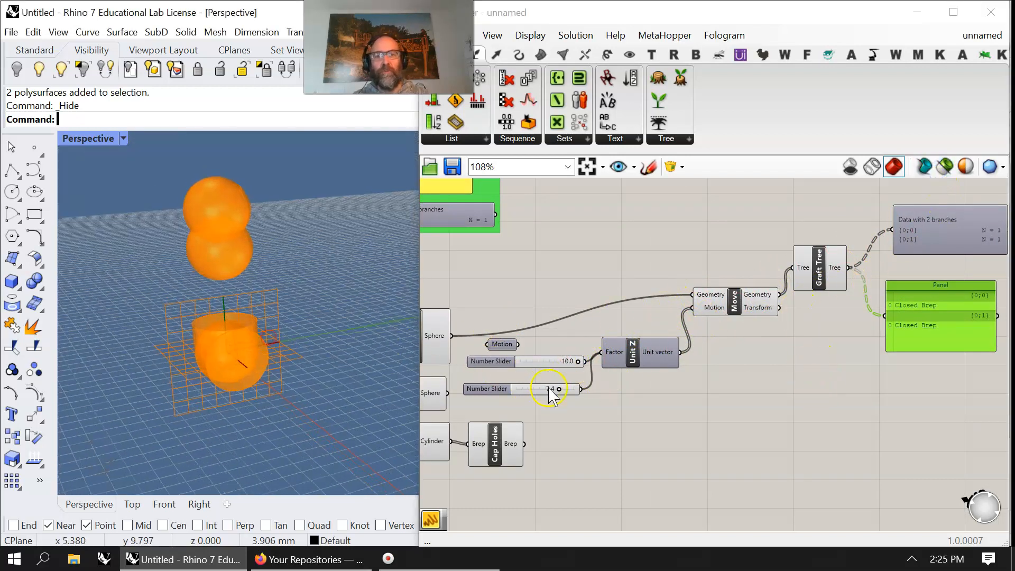
mouse_move(562, 391)
mouse_down()
mouse_move(537, 389)
mouse_move(549, 388)
mouse_up()
Connect Cap Holes' Brep output to Move's Geometry input as an additional source alongside the Quad Sphere.
right_drag(574, 450, 656, 431)
scroll(657, 416, down, 1)
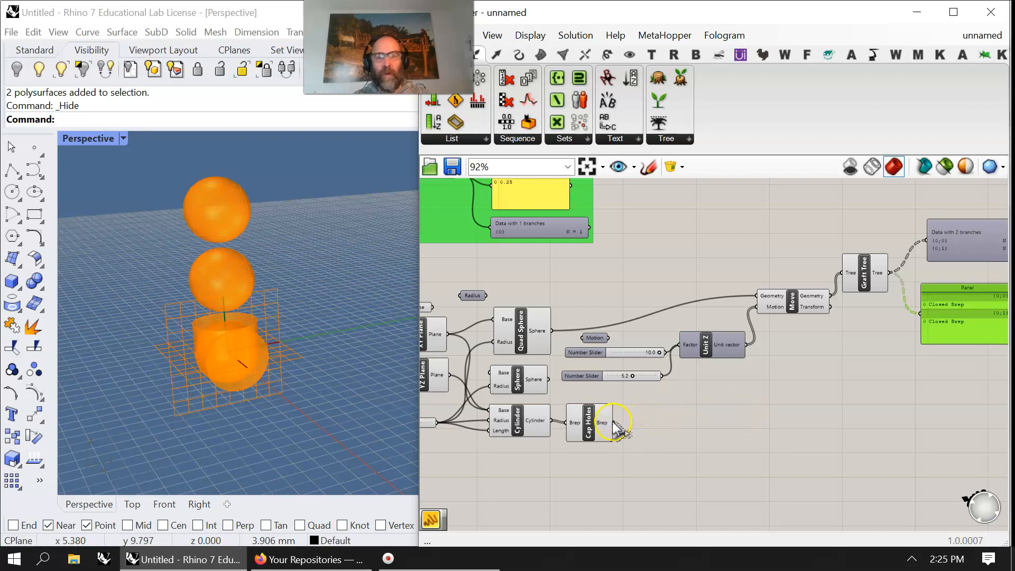
click(536, 383)
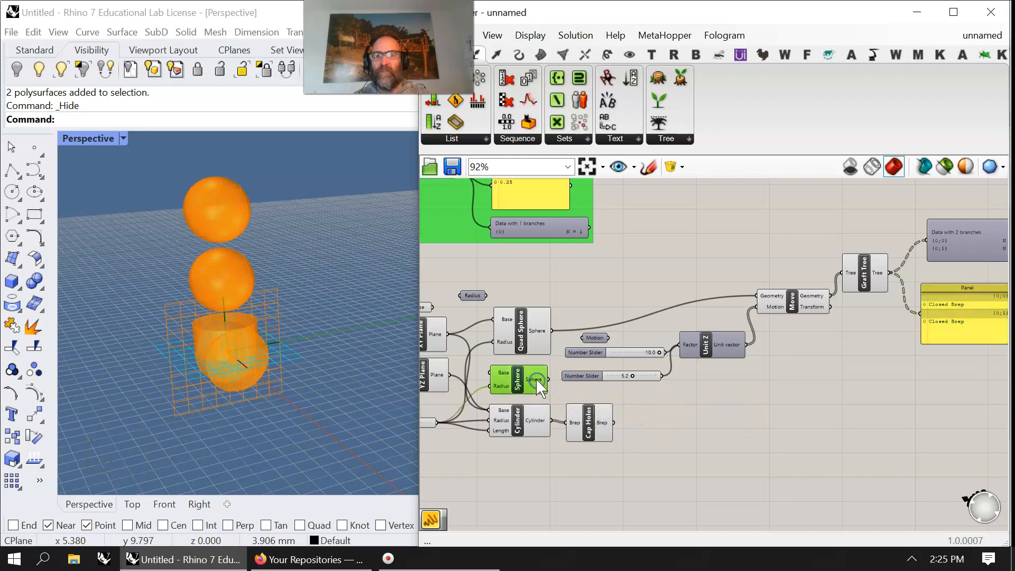
mouse_move(548, 381)
mouse_down()
mouse_move(664, 341)
mouse_move(558, 373)
mouse_up()
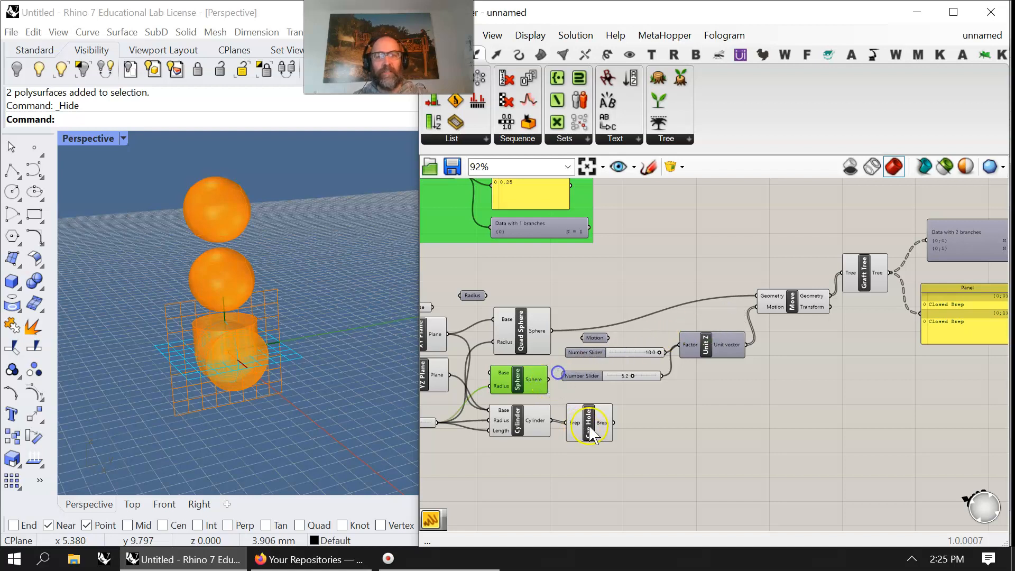
shift+drag(684, 397, 757, 296)
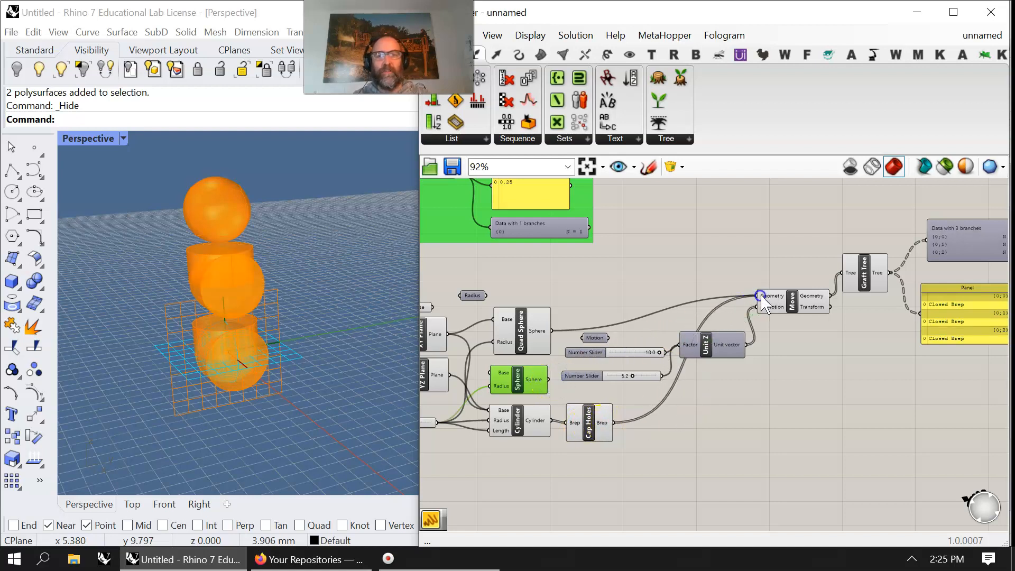
Enlarge the Param Viewer and the Panel after Graft Tree so all the grafted branches can be read.
right_drag(864, 371, 726, 393)
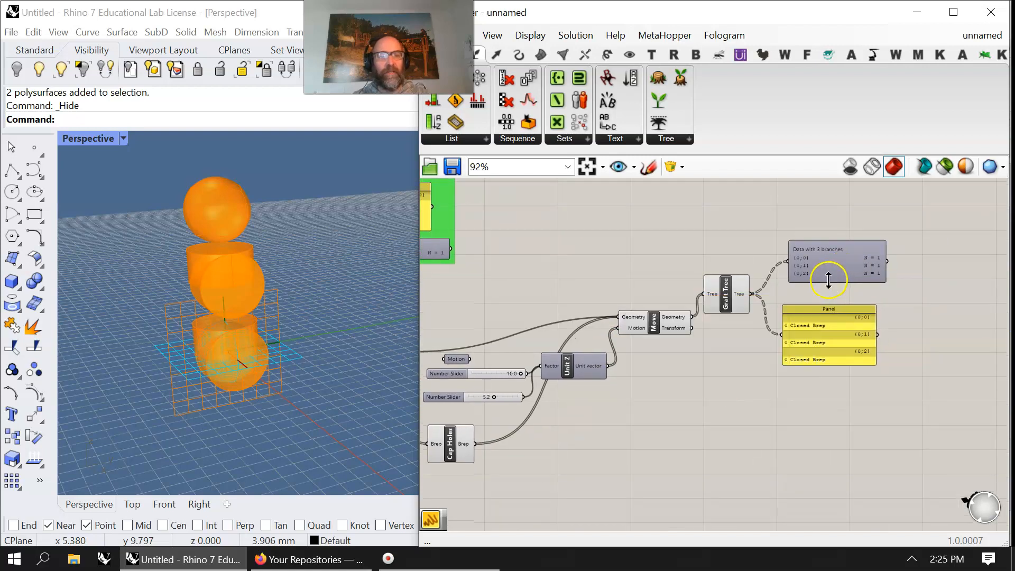
drag(827, 283, 828, 288)
scroll(797, 264, up, 4)
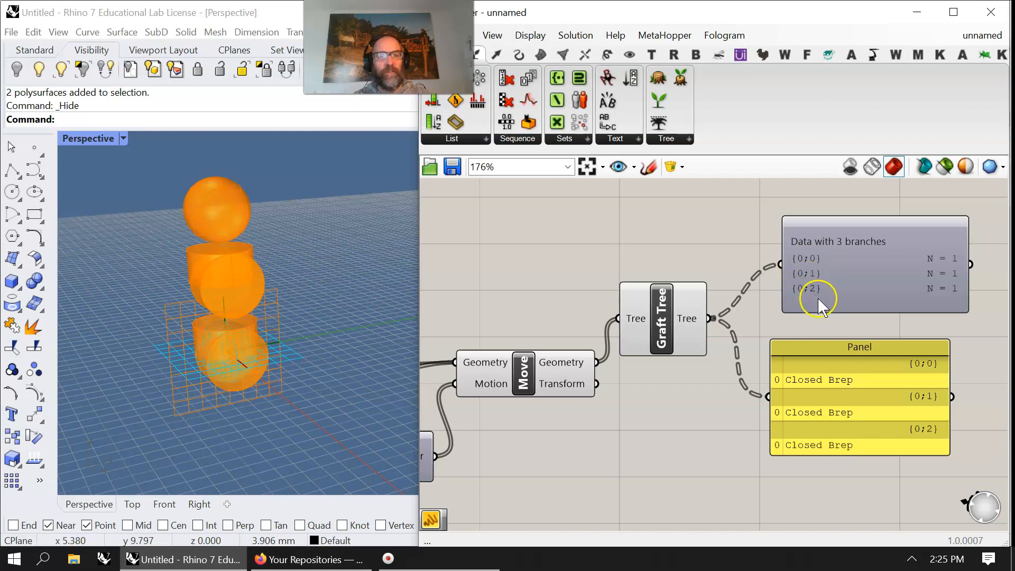
drag(858, 453, 859, 499)
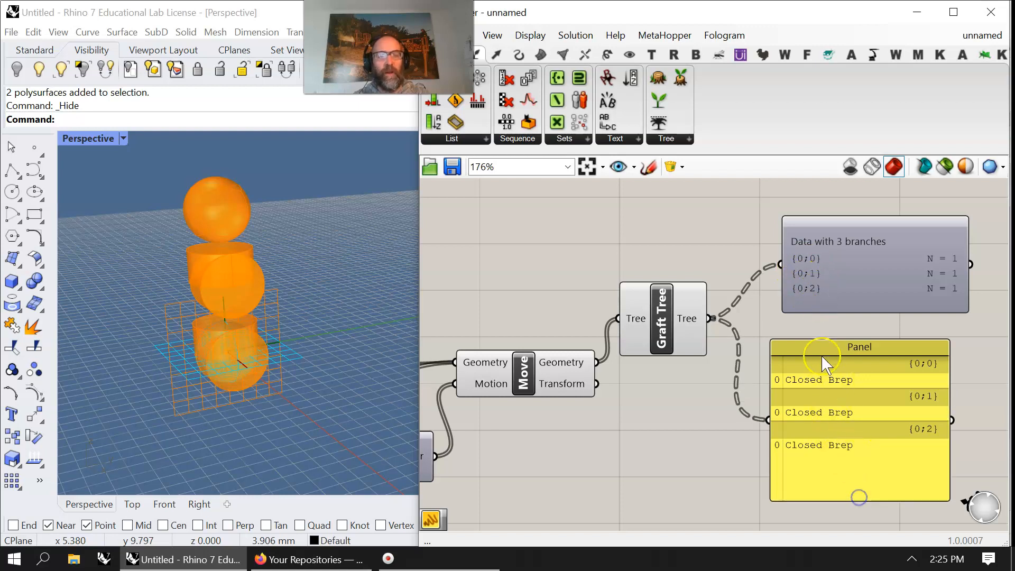
Connect the Sphere component's Sphere output to Move's Geometry input as an additional source alongside the existing ones.
click(695, 329)
right_drag(320, 286, 347, 297)
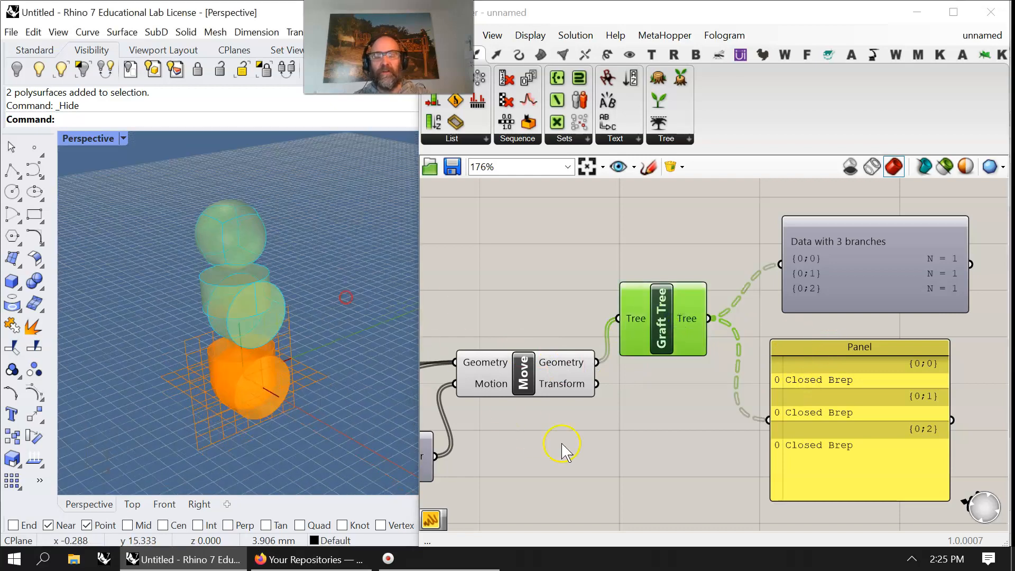
right_drag(562, 449, 723, 421)
right_drag(296, 339, 315, 309)
right_drag(693, 462, 837, 353)
scroll(808, 370, down, 2)
shift+drag(497, 370, 786, 254)
Enlarge the Param Viewer and the Panel after Graft Tree, and move the Panel clear below the viewer.
right_drag(957, 340, 680, 390)
drag(821, 268, 822, 279)
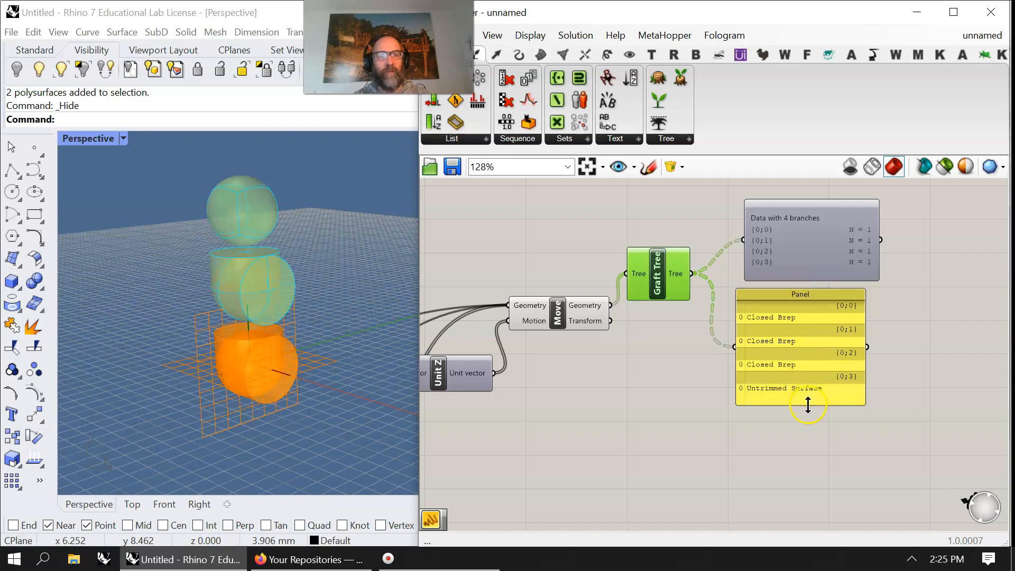
drag(808, 406, 811, 436)
drag(794, 364, 816, 371)
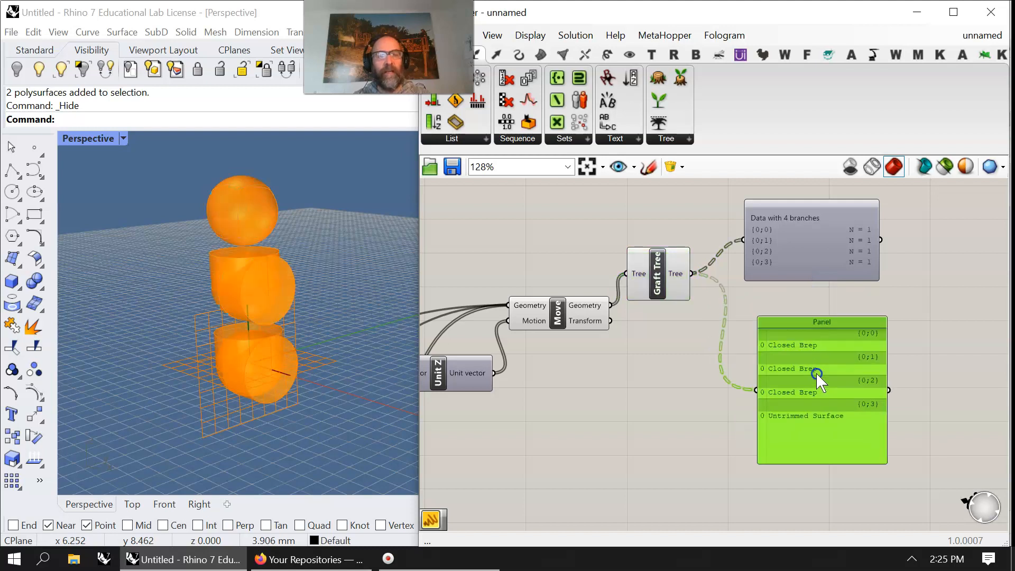
Duplicate Graft Tree, its Param Viewer and its Panel below the originals, and tuck the original Panel directly under its viewer.
click(676, 278)
drag(859, 496, 675, 225)
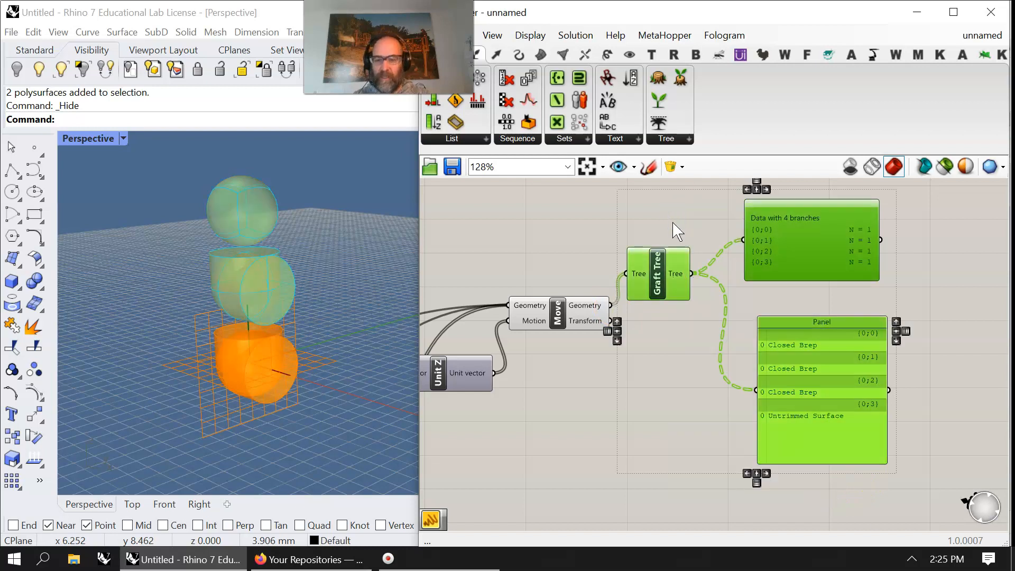
alt+drag(774, 252, 792, 502)
drag(814, 390, 803, 356)
Connect Move's Geometry output directly to the copied Param Viewer, bypassing the copied Graft Tree.
right_drag(711, 407, 705, 277)
right_drag(658, 247, 652, 289)
drag(598, 194, 782, 356)
Place the copied Panel under the ungrafted Param Viewer, feed it directly from Move's Geometry output, and delete the copied Graft Tree.
right_drag(779, 427, 754, 326)
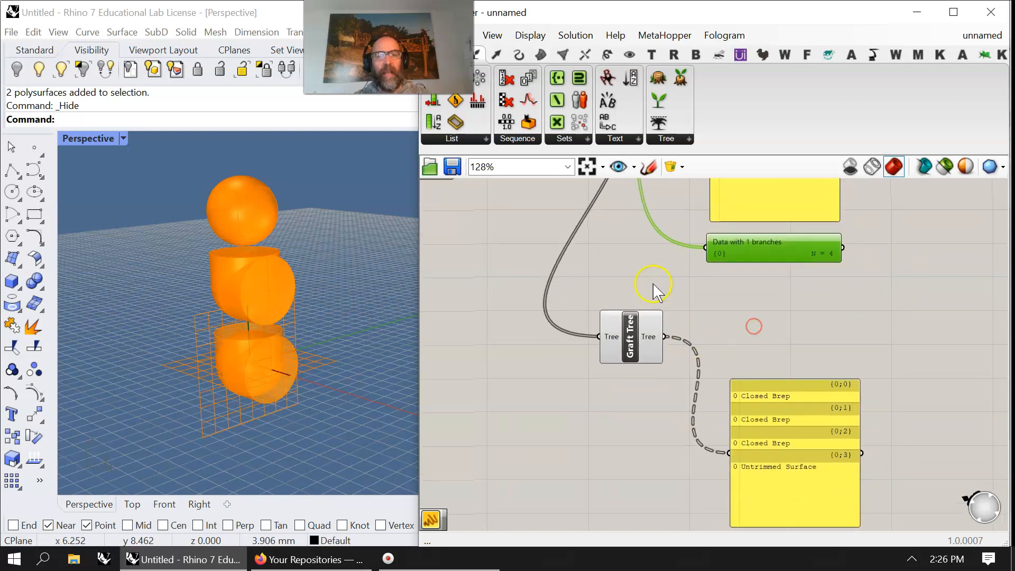
drag(756, 465, 775, 362)
right_drag(662, 287, 680, 409)
drag(588, 210, 717, 463)
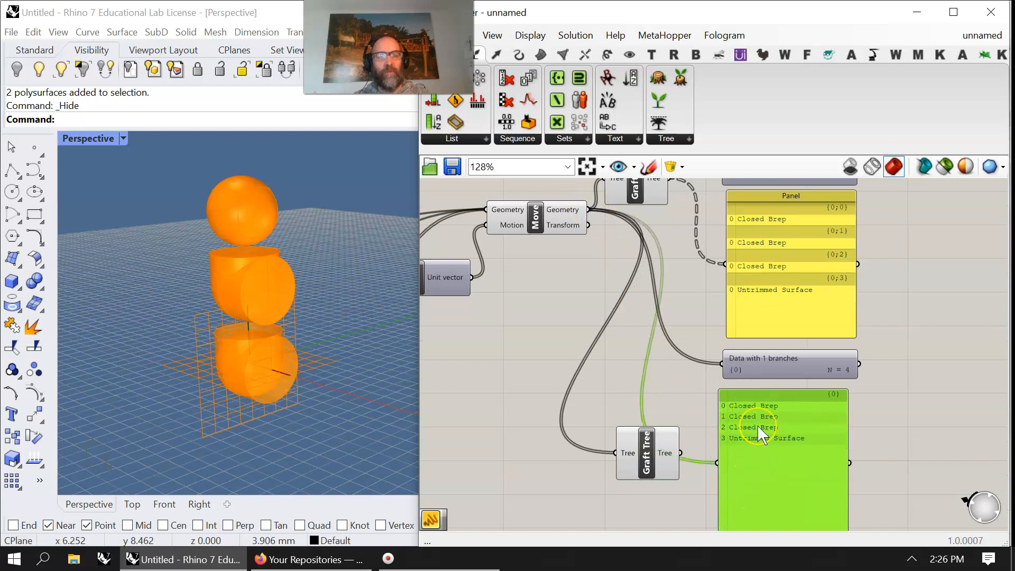
click(633, 447)
click(650, 397)
Switch the grafted and ungrafted Param Viewers to the branch diagram display, enlarging the ungrafted viewer.
right_drag(631, 312, 652, 442)
drag(672, 311, 667, 306)
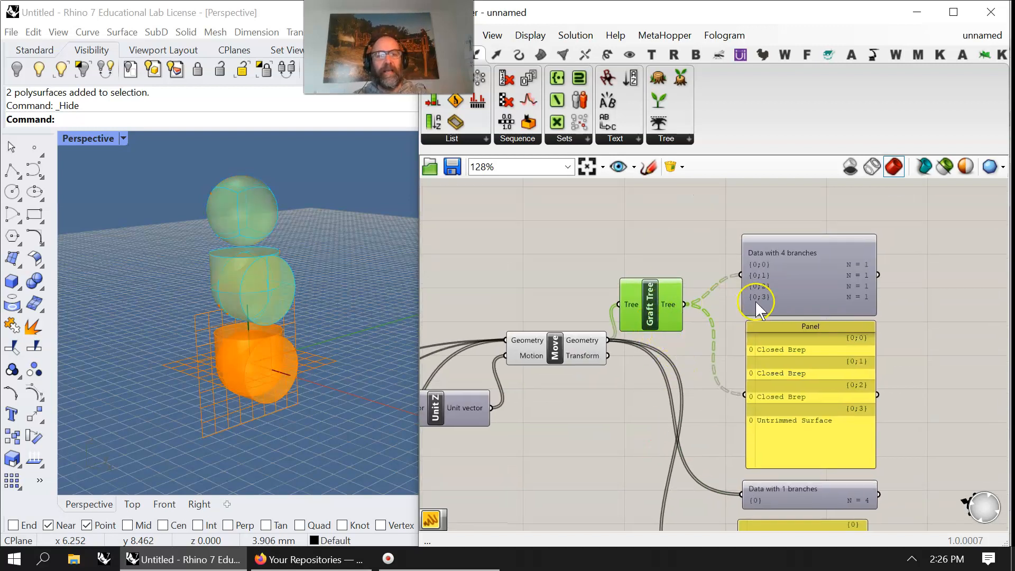
double_click(799, 273)
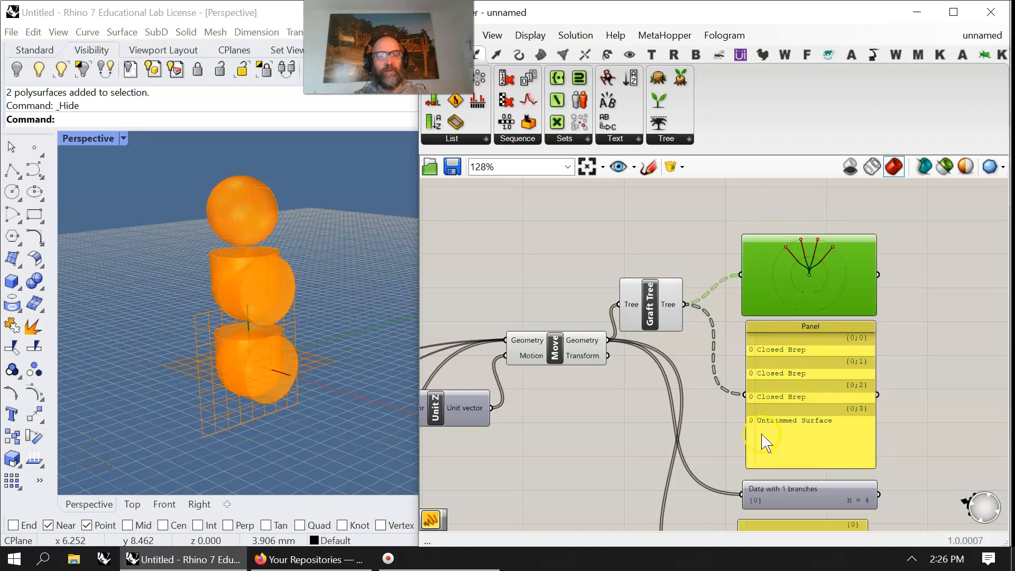
drag(814, 480, 817, 391)
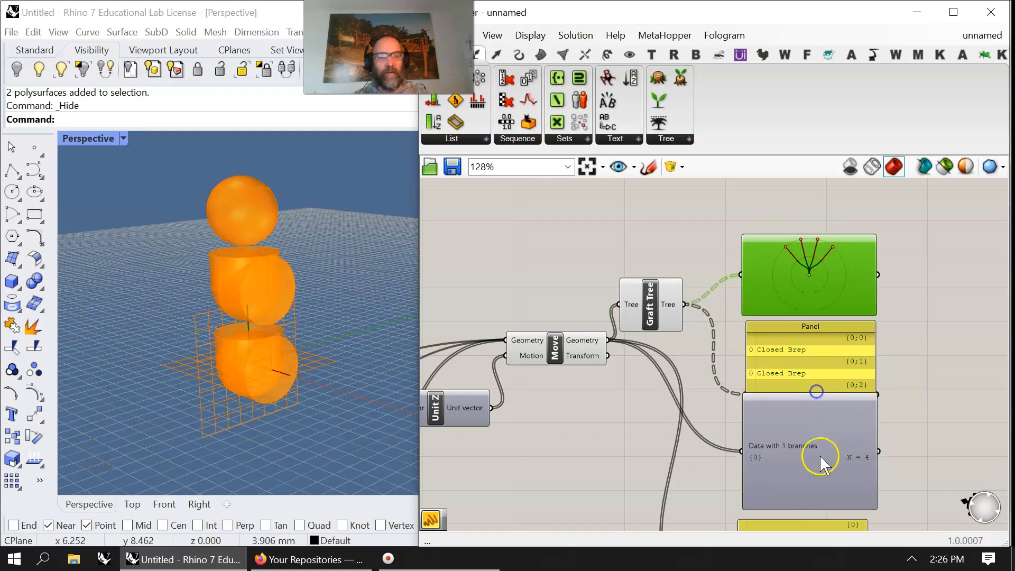
double_click(811, 443)
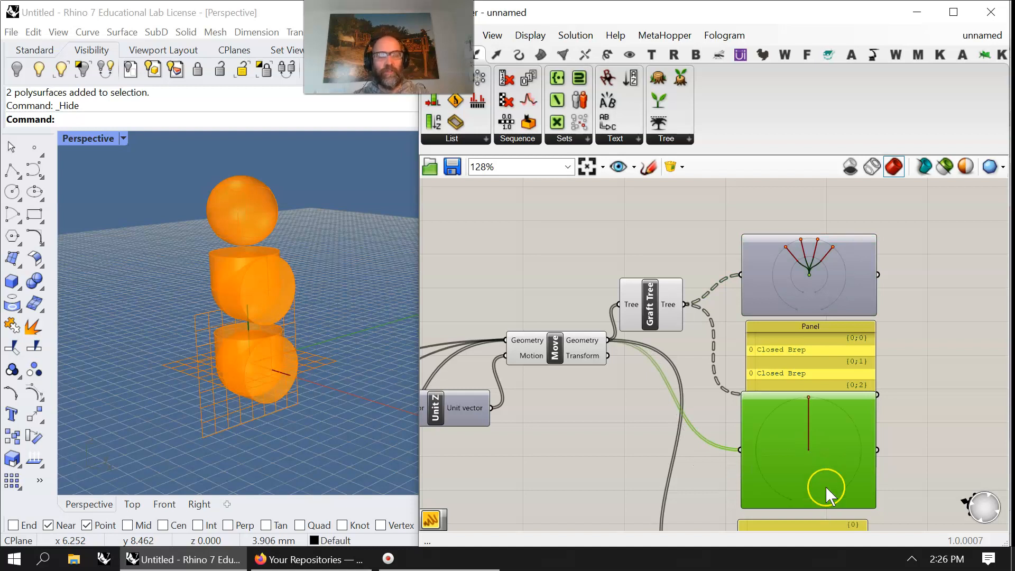
mouse_move(781, 465)
mouse_down()
mouse_move(805, 456)
mouse_move(811, 474)
mouse_move(809, 446)
mouse_move(801, 464)
mouse_up()
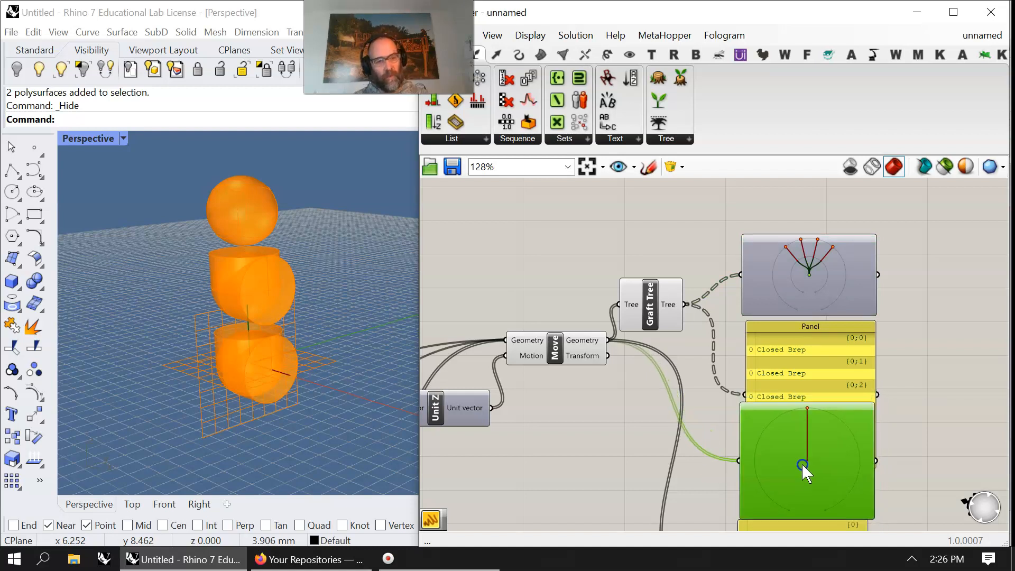
Move the grafted and ungrafted Panels to the right of the two Param Viewers.
right_drag(675, 464, 601, 332)
drag(745, 259, 891, 253)
drag(764, 486, 919, 455)
Move the Move and Graft Tree components together with both Param Viewers and both Panels lower on the canvas.
right_drag(765, 334, 712, 444)
right_drag(523, 439, 755, 409)
right_drag(639, 380, 748, 388)
right_drag(539, 497, 696, 476)
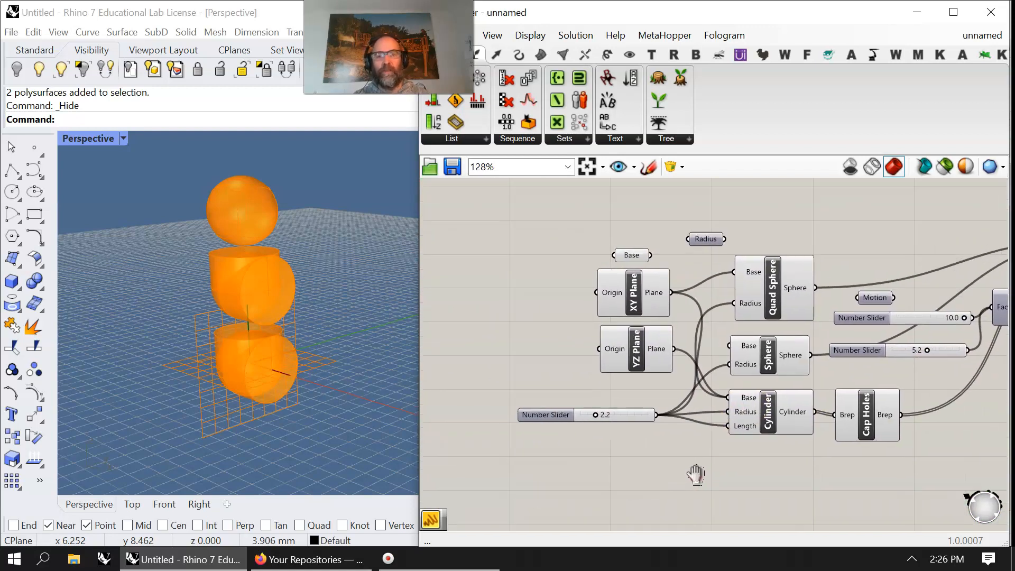
right_drag(671, 399, 546, 420)
scroll(561, 420, down, 2)
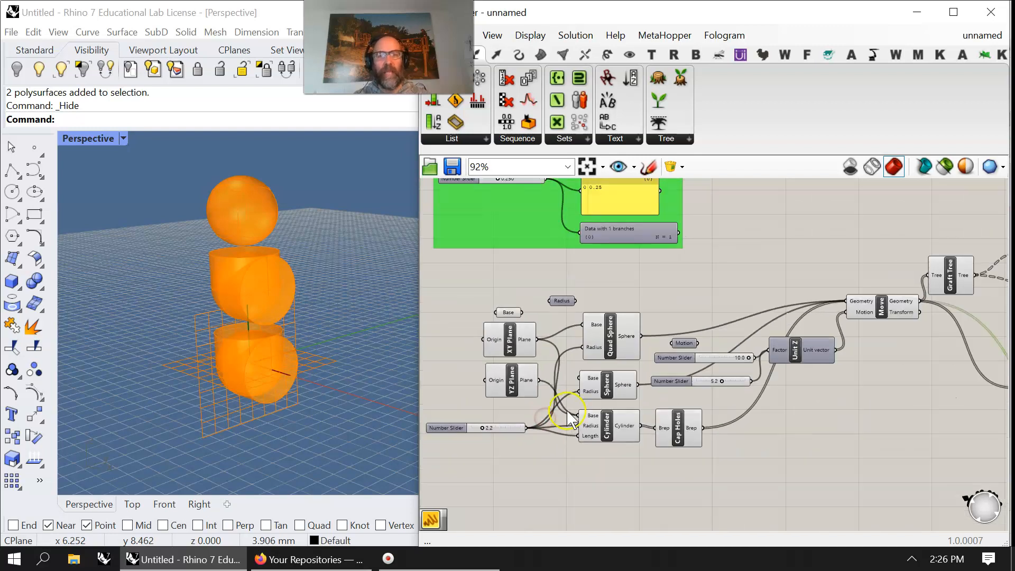
scroll(656, 402, down, 3)
drag(928, 478, 682, 244)
drag(692, 289, 687, 383)
Shift the green group containing the slider, Panel and Param Viewer slightly to the right.
right_drag(553, 329, 747, 430)
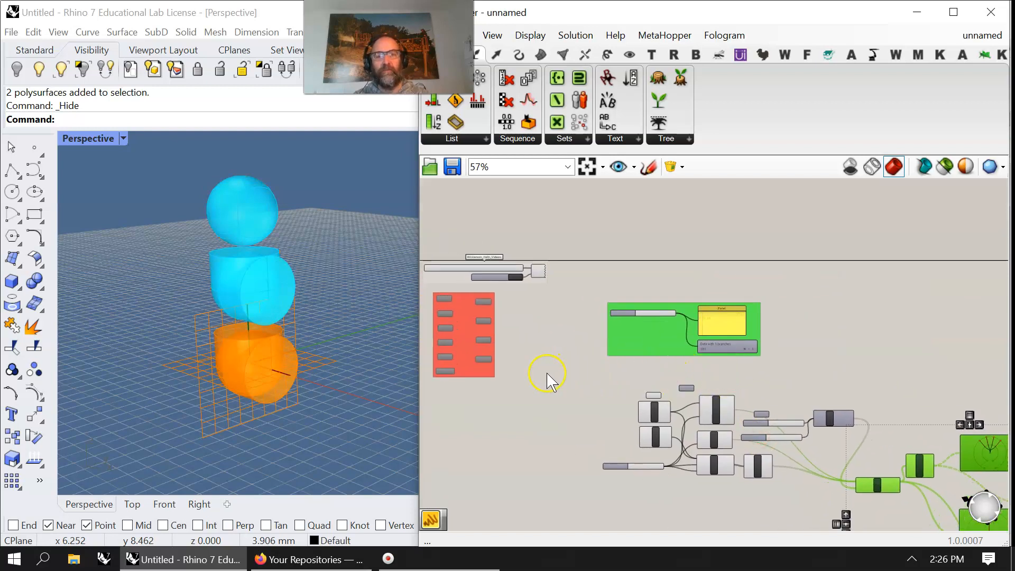
right_drag(547, 380, 621, 335)
drag(726, 290, 741, 290)
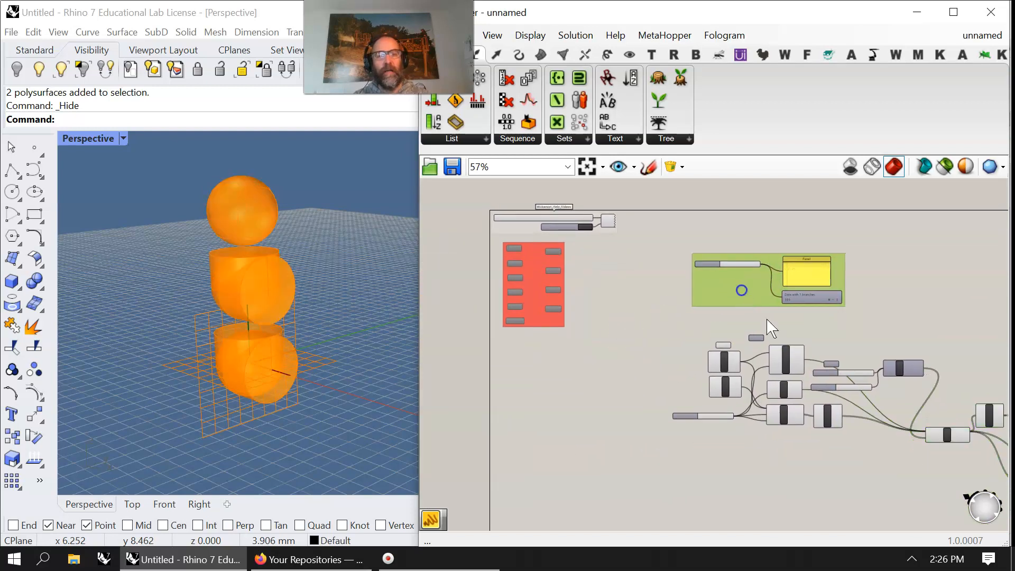
Group all the primitive, slider, Unit Z, Move, Graft Tree, viewer and Panel components below the green group.
right_drag(857, 407, 582, 302)
scroll(617, 346, down, 2)
drag(849, 454, 450, 255)
right_click(523, 391)
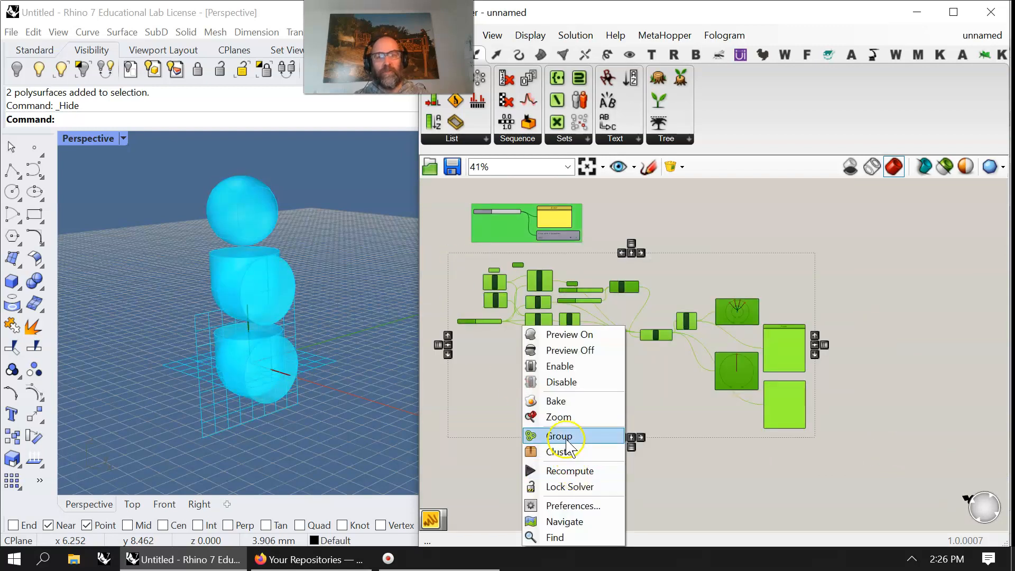
click(559, 437)
Colour the new group cyan (R 0, G 255, B 255) and lower its opacity.
right_click(617, 392)
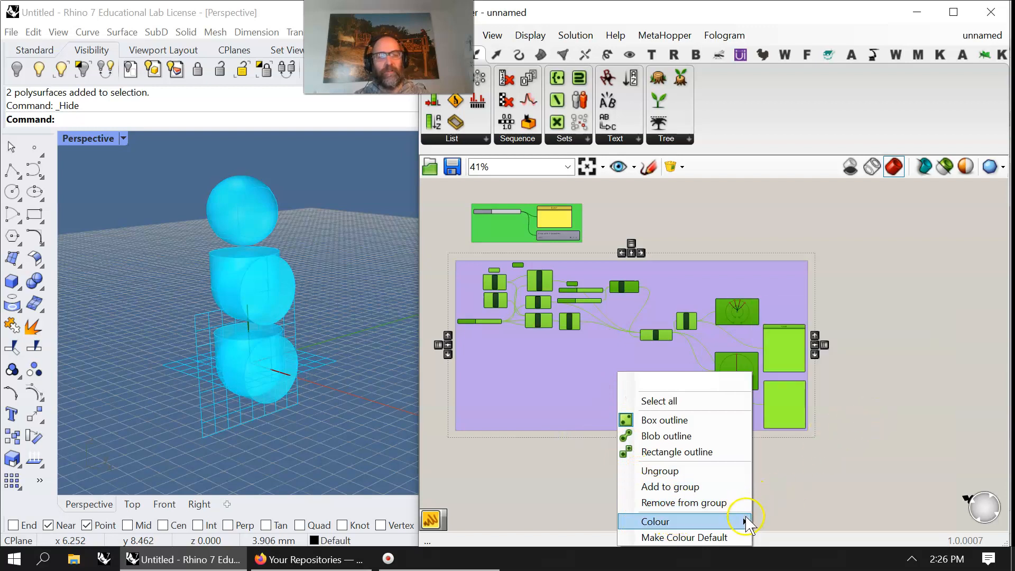
mouse_move(727, 529)
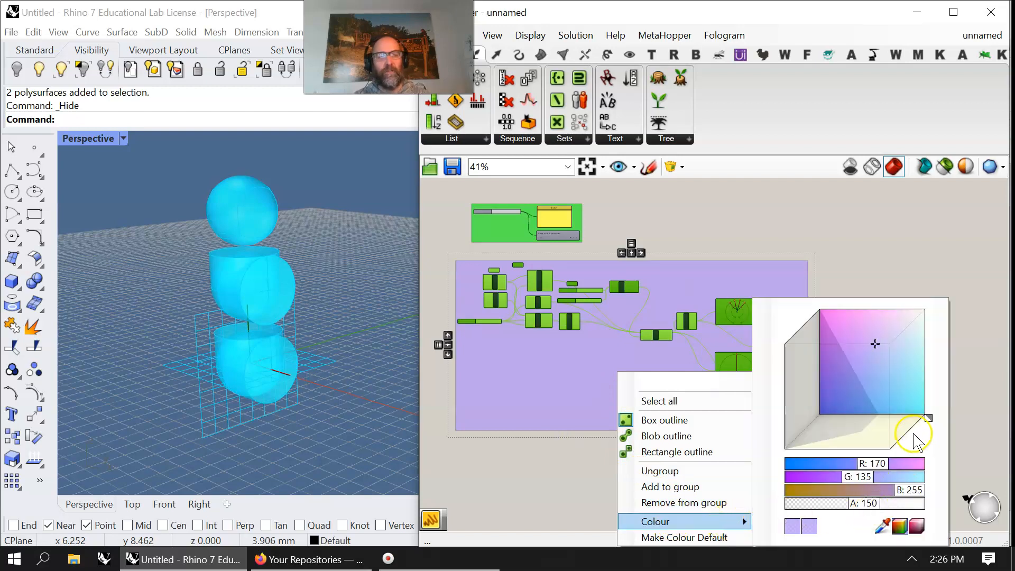
click(924, 416)
click(844, 503)
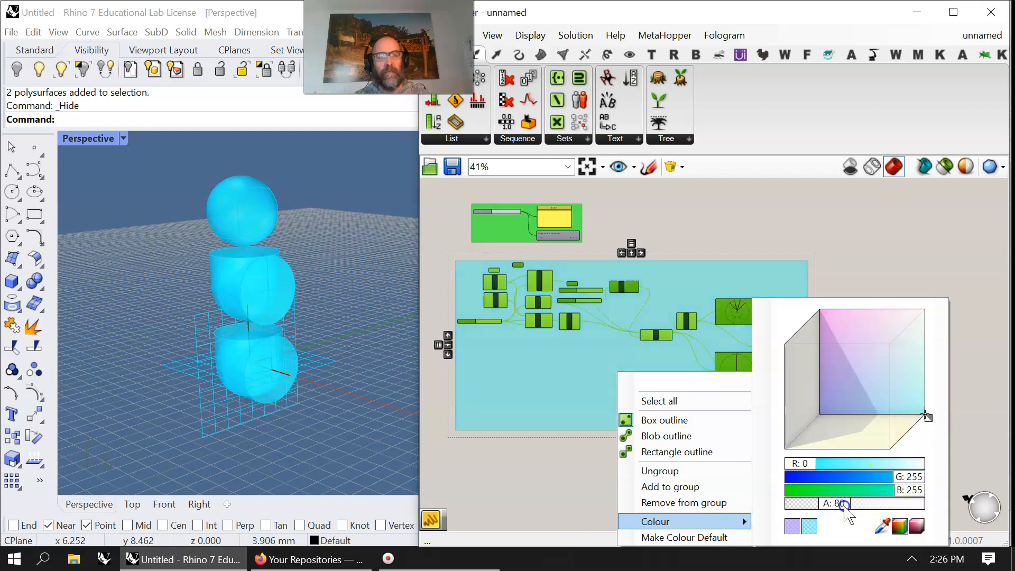
click(709, 290)
click(623, 380)
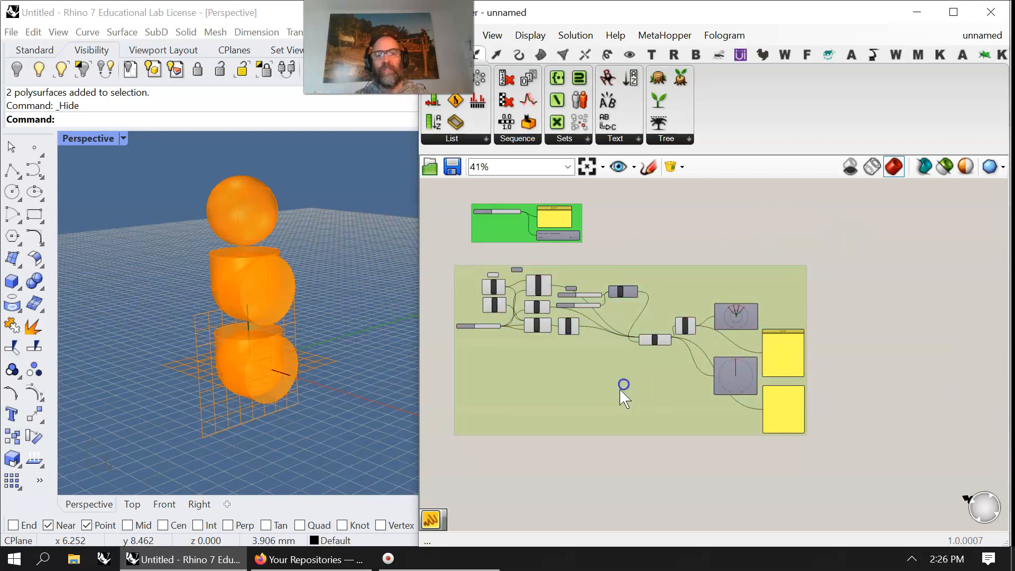
Arrange the green group beside the red group and the cyan group beneath both, and nudge the Move component.
right_drag(624, 387, 806, 417)
drag(710, 258, 625, 250)
drag(769, 408, 639, 410)
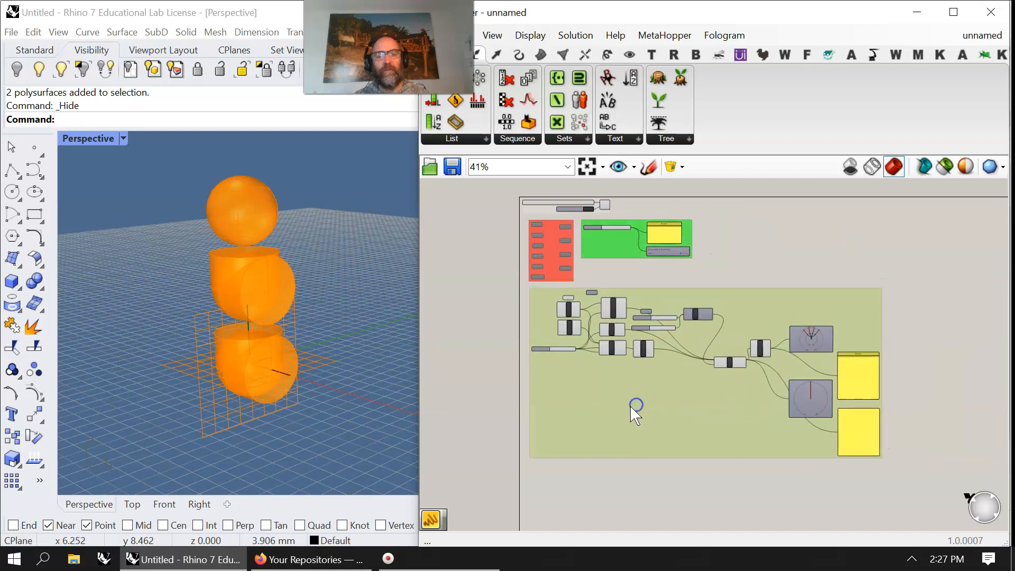
scroll(629, 414, down, 3)
right_drag(628, 415, 646, 386)
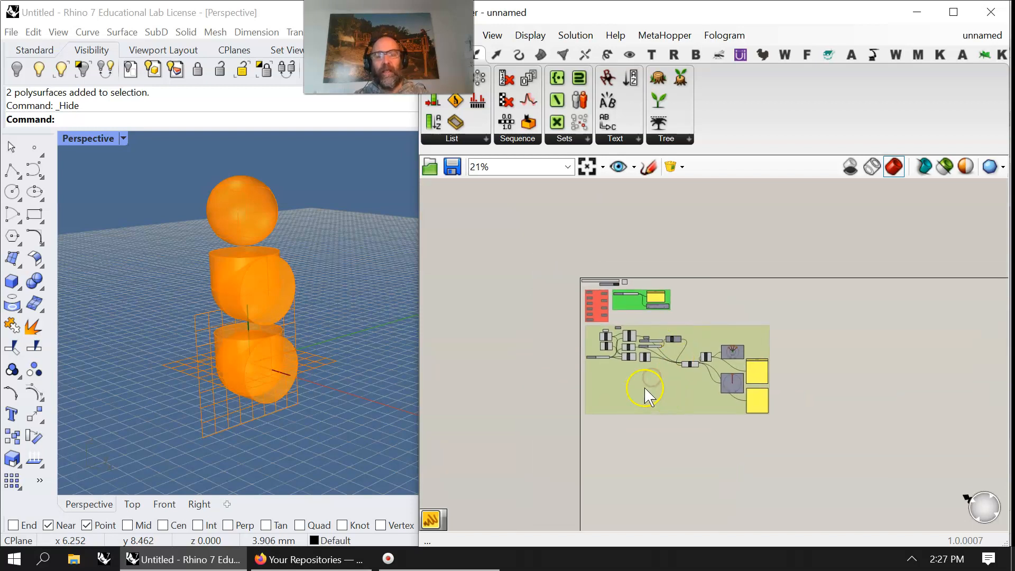
scroll(646, 386, up, 3)
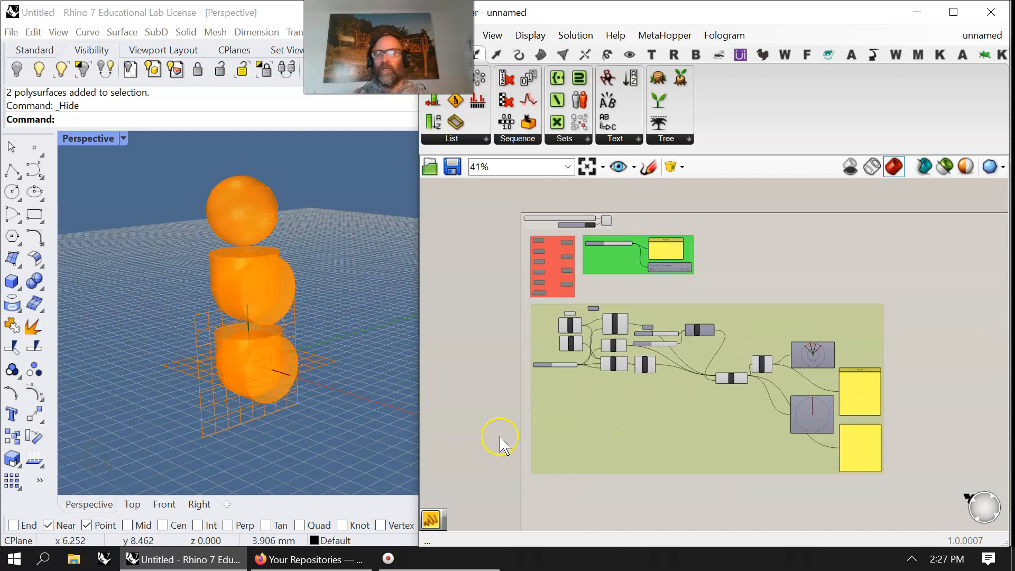
click(761, 357)
drag(730, 377, 732, 378)
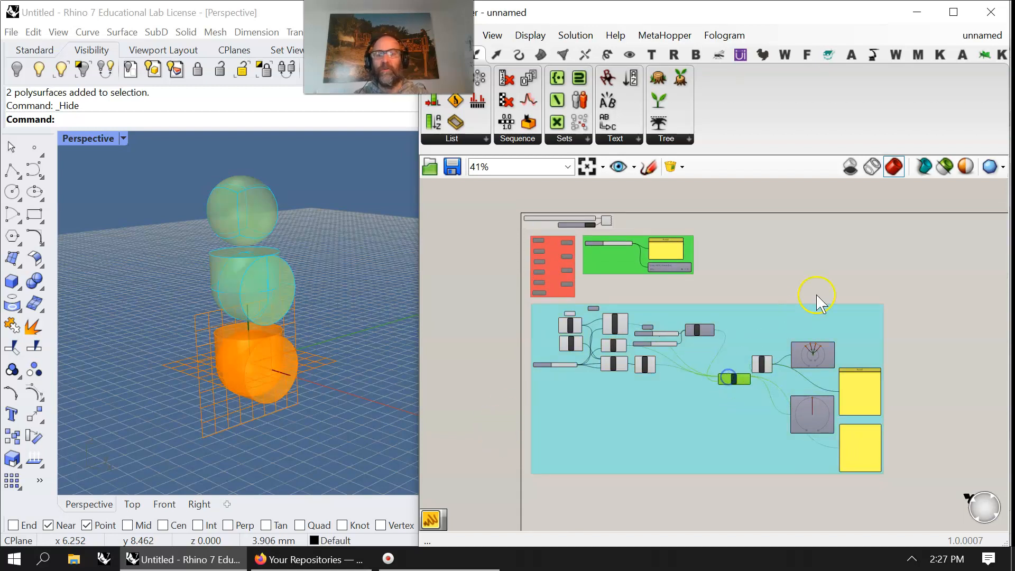
Save the definition to the Desktop as a Grasshopper Binary file named Test_001, sorting the folder listing by date modified.
click(438, 35)
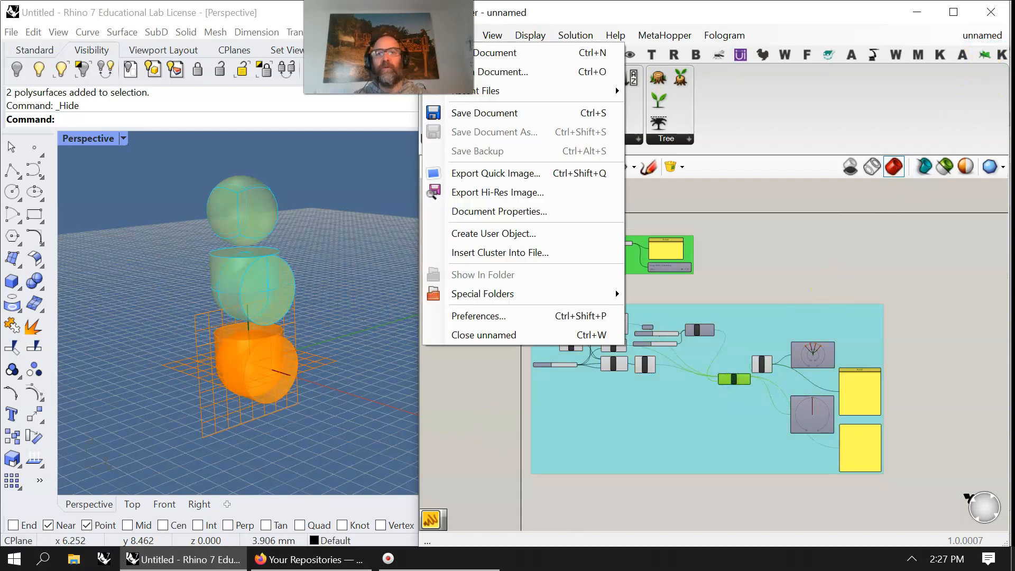
click(467, 115)
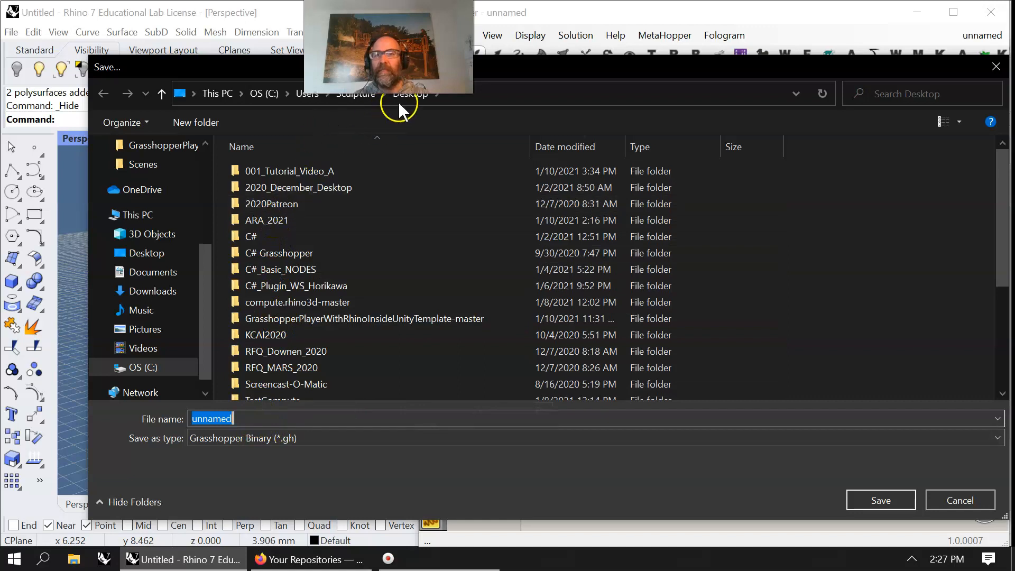
scroll(292, 316, down, 4)
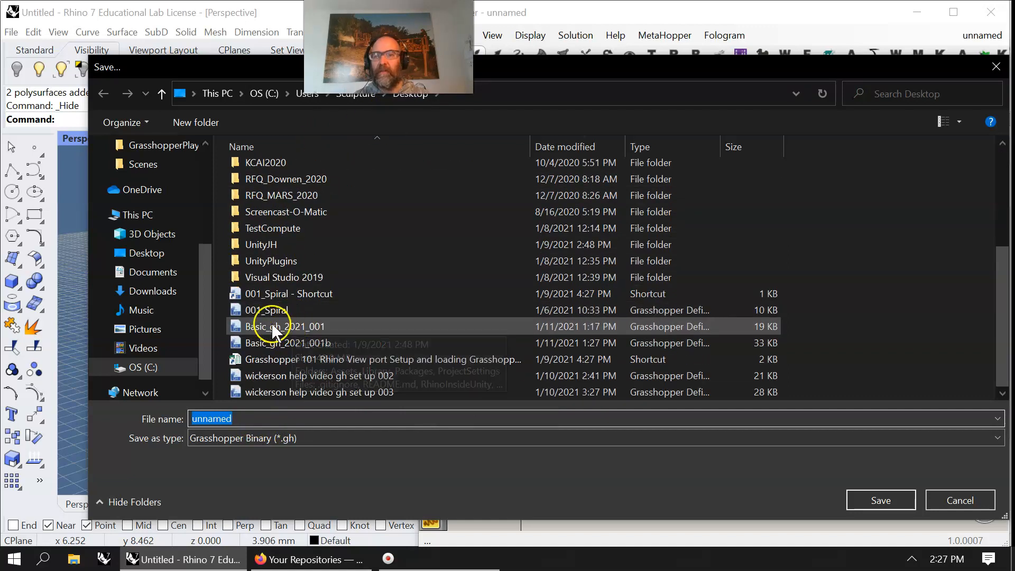
scroll(325, 311, up, 4)
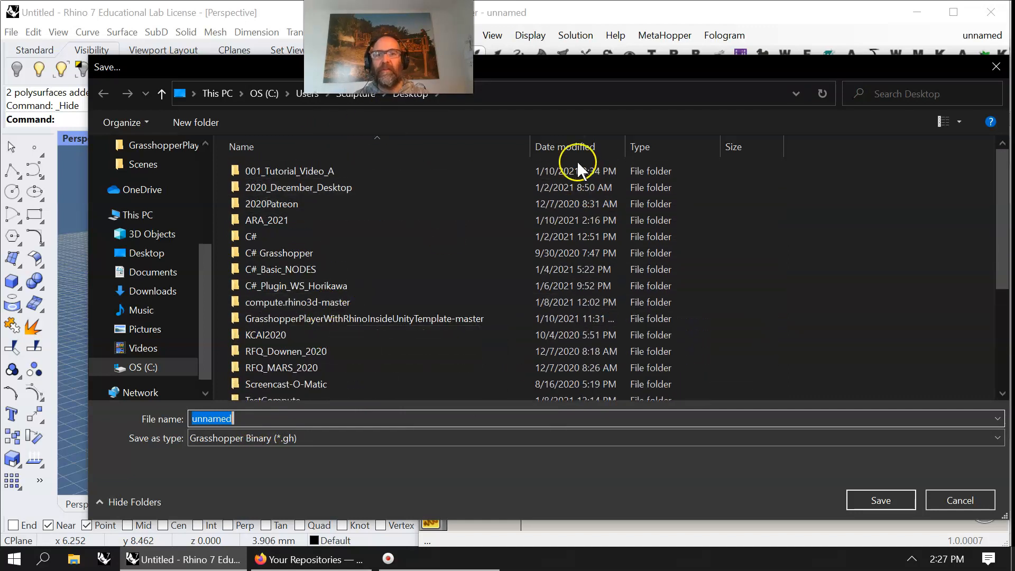
click(564, 147)
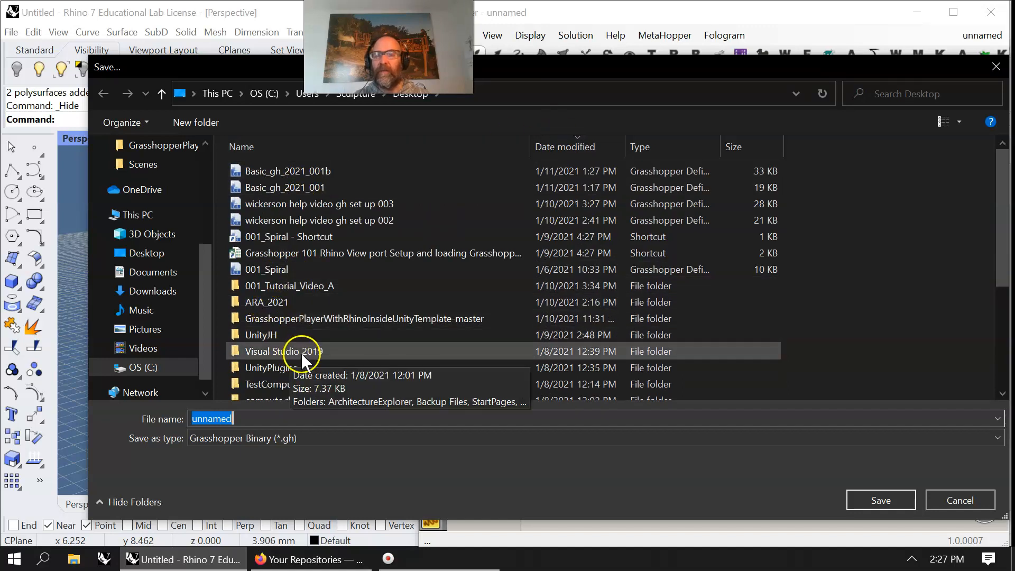
scroll(348, 333, down, 3)
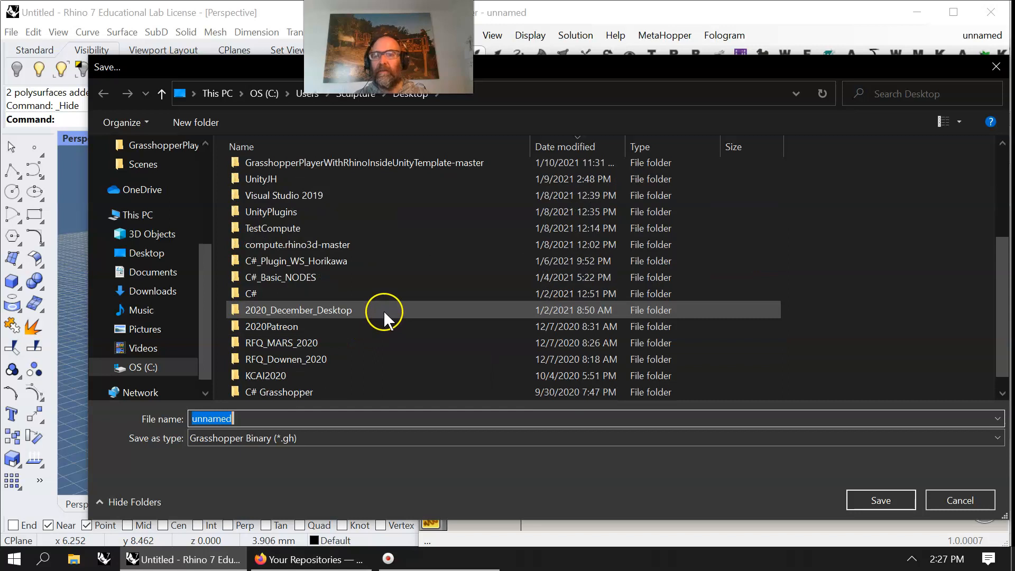
scroll(384, 310, down, 1)
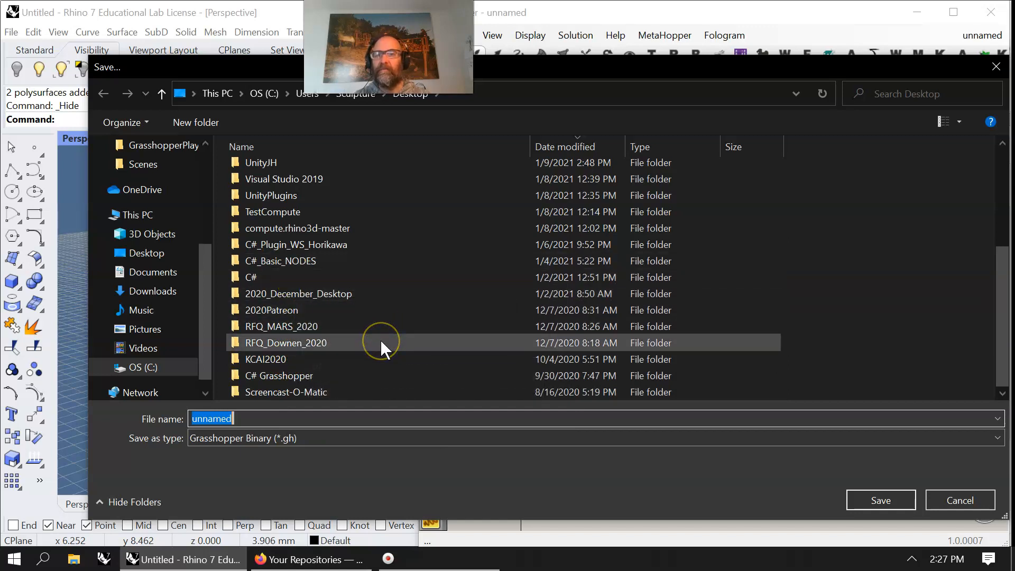
scroll(398, 306, up, 3)
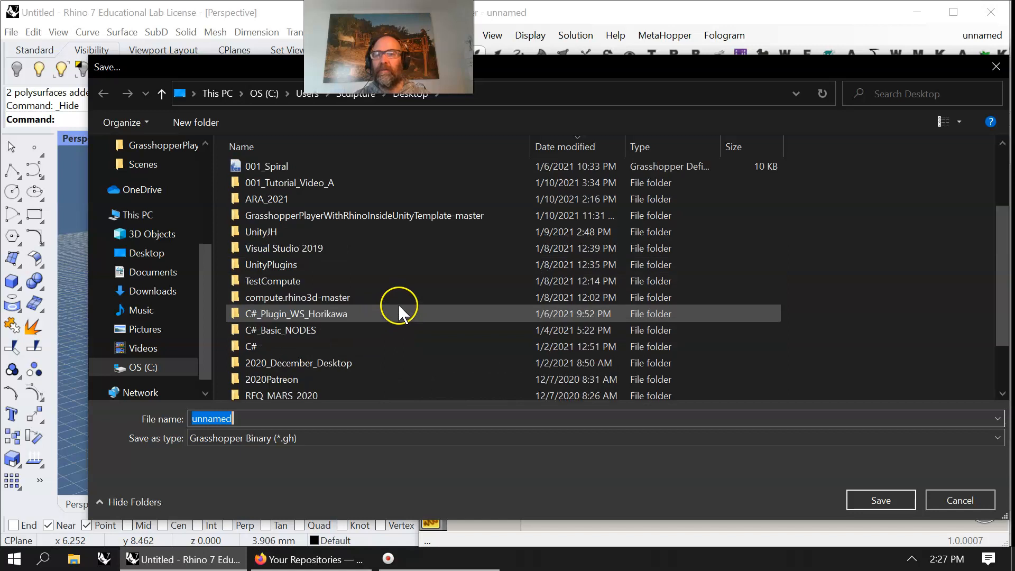
scroll(398, 306, up, 1)
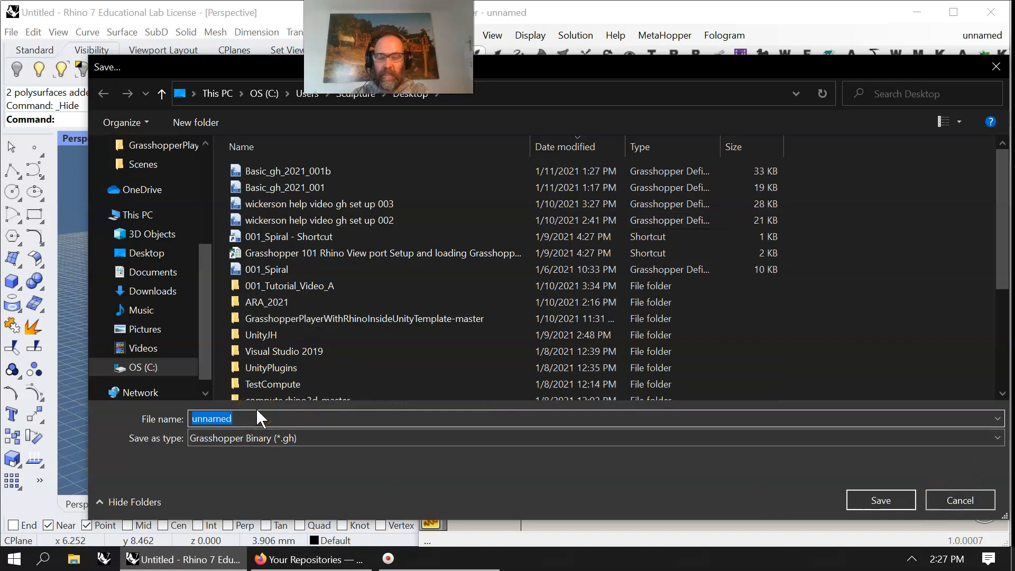
text(Test_001)
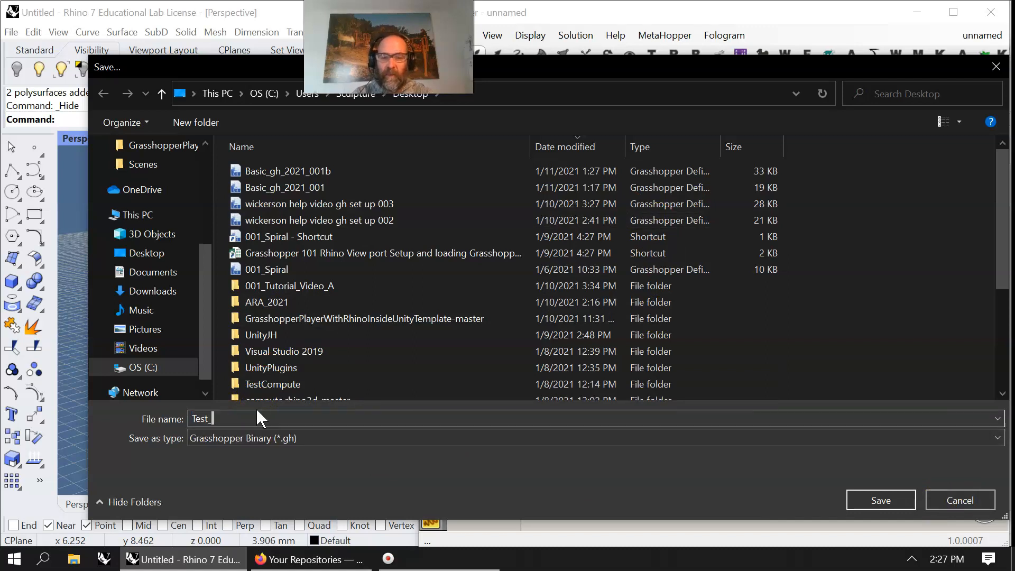
click(888, 505)
Switch from Test_001 to the open Basic_gh_2021_001b definition.
click(982, 35)
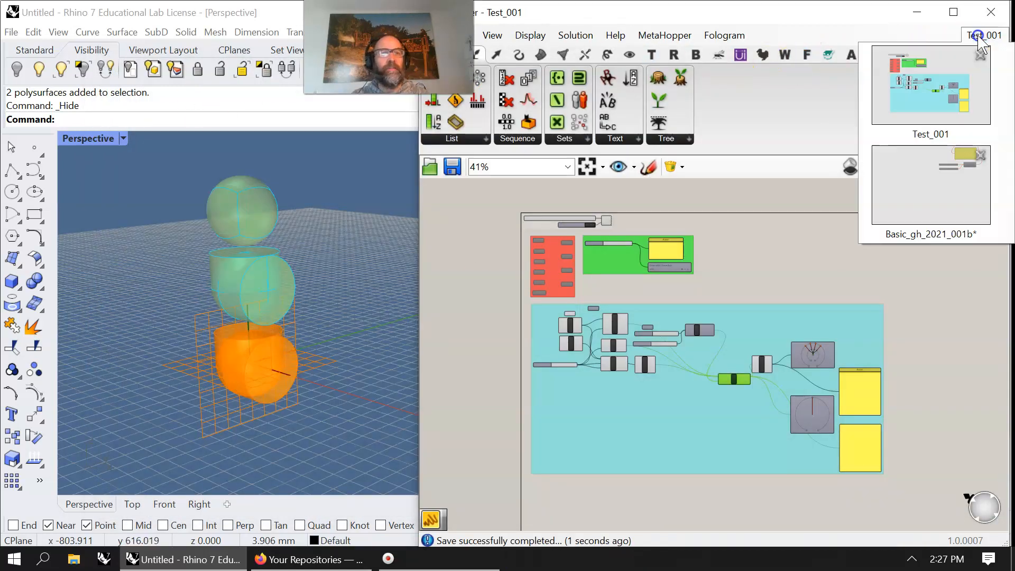
click(922, 182)
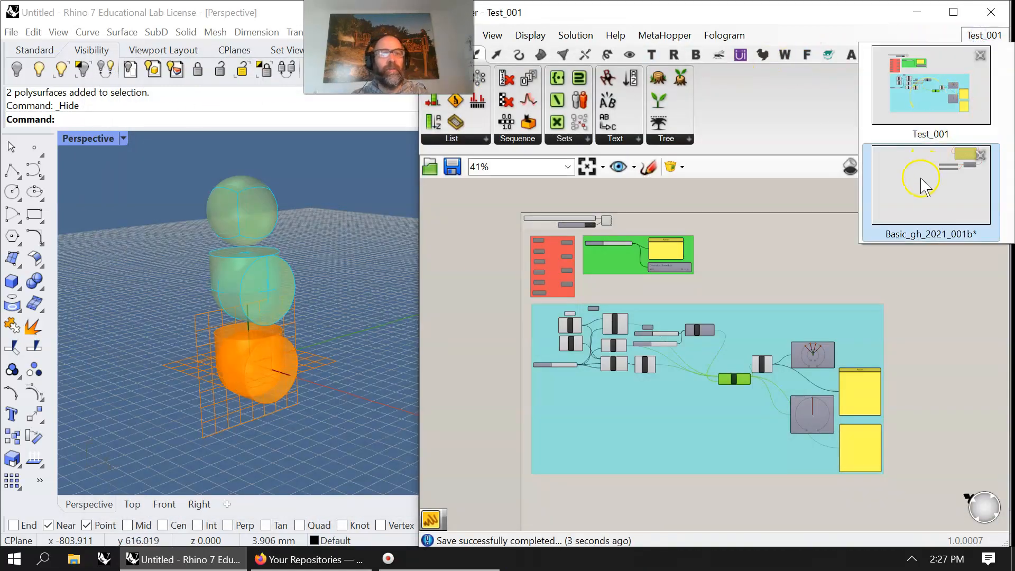
click(922, 179)
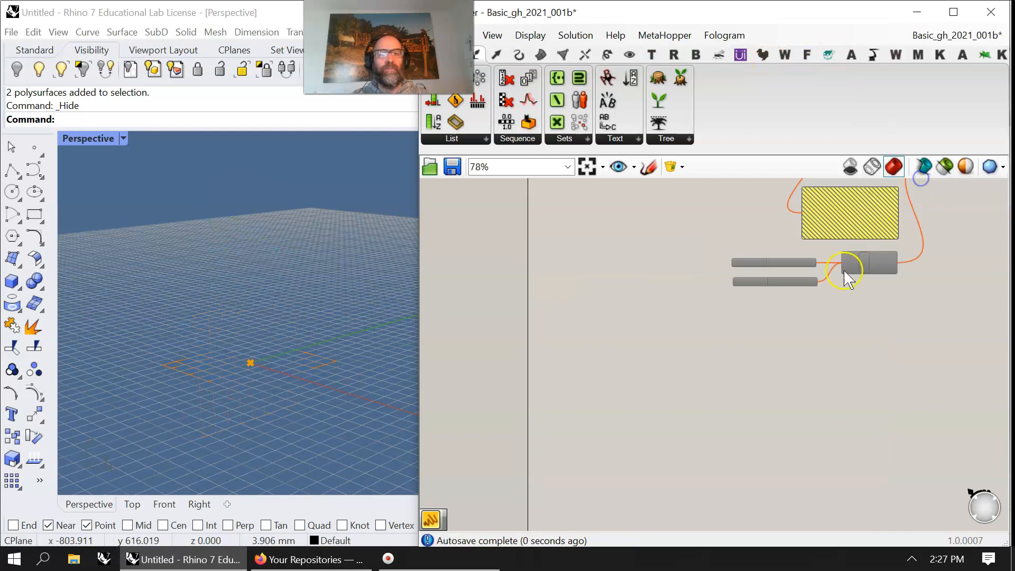
Group the sphere, cylinder, Cap Holes, Move, Unit Z, slider, viewer and Panel components below the green group.
scroll(692, 309, down, 3)
right_drag(694, 303, 592, 399)
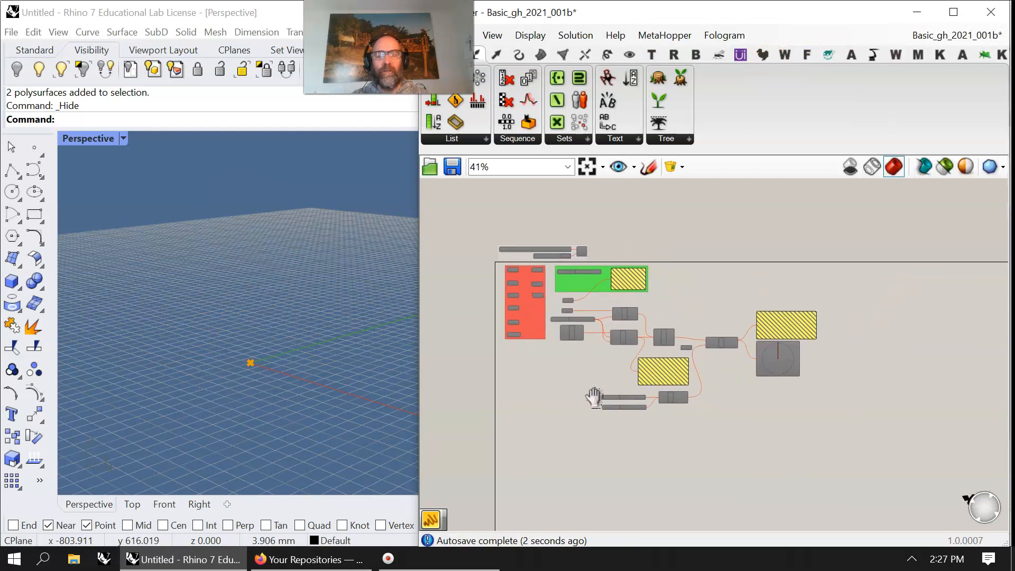
scroll(582, 404, up, 3)
drag(904, 445, 494, 255)
right_click(520, 353)
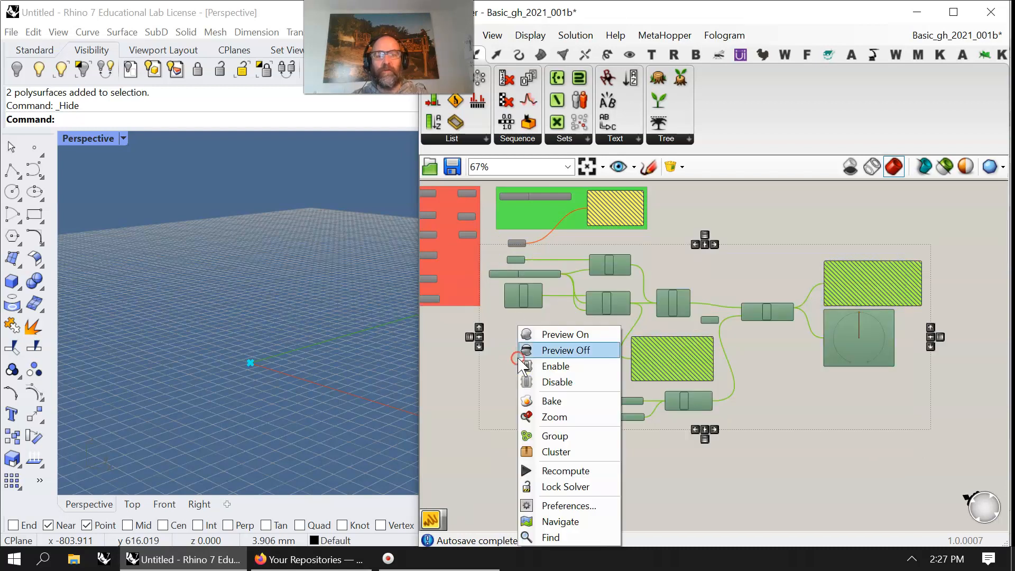
click(562, 434)
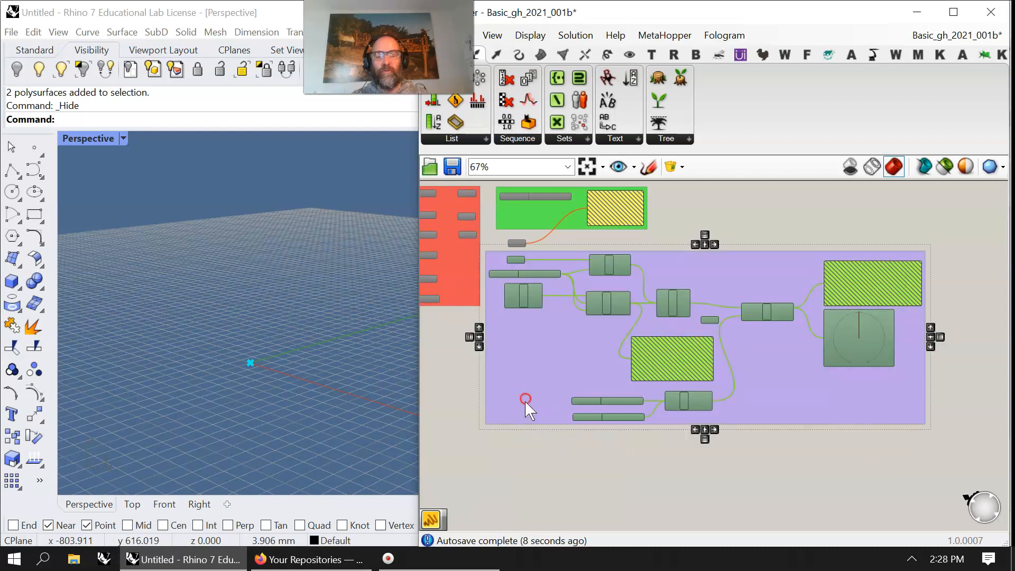
Colour the new group cyan (R 0, G 255, B 255) with an opacity of A 47.
right_click(553, 447)
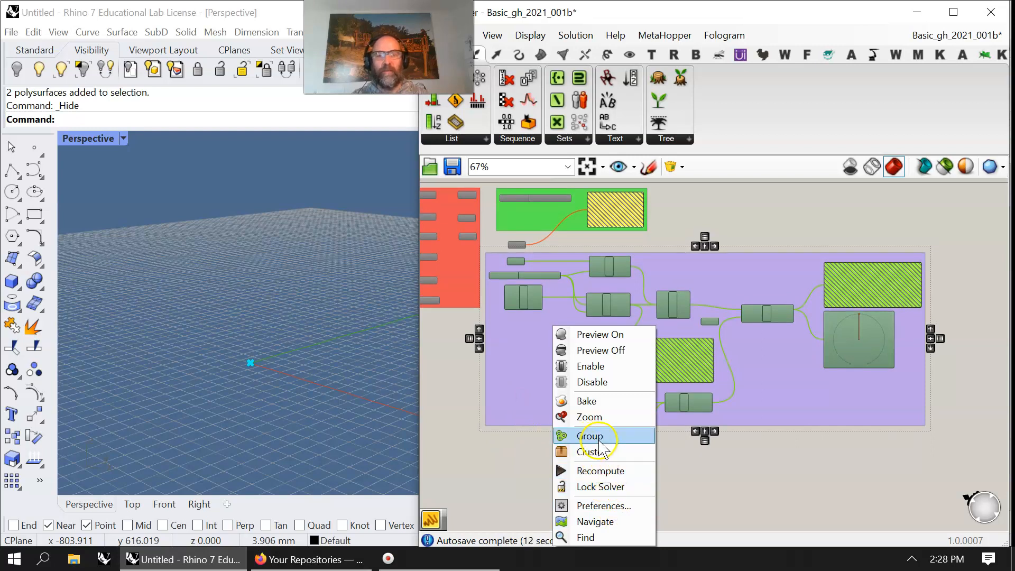
right_click(809, 403)
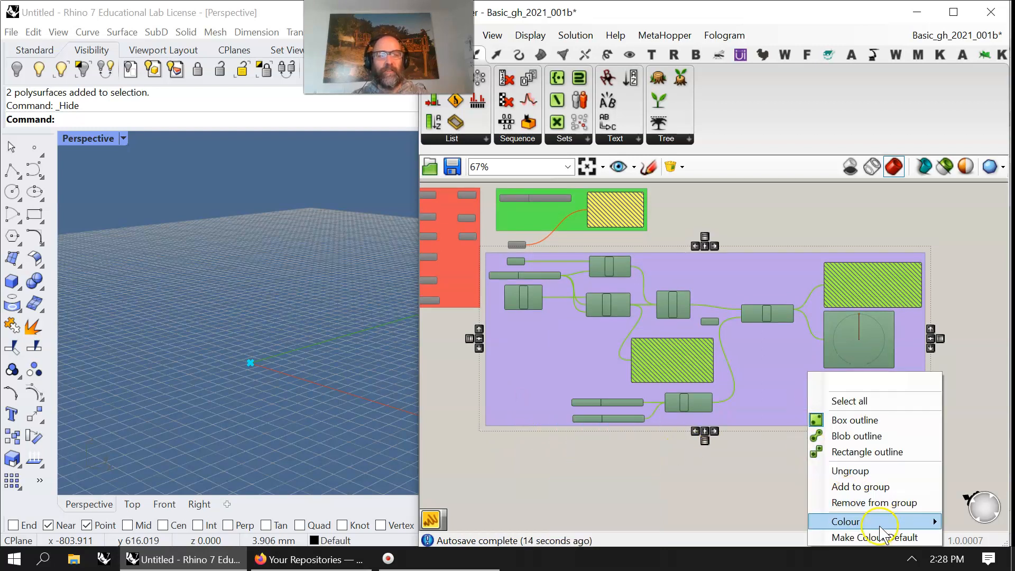
mouse_move(886, 523)
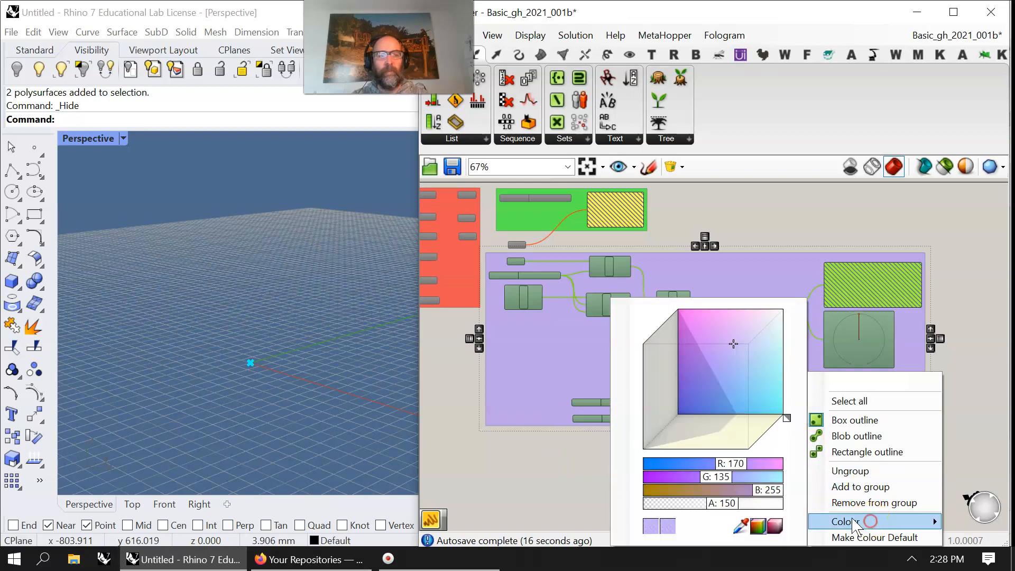
click(784, 415)
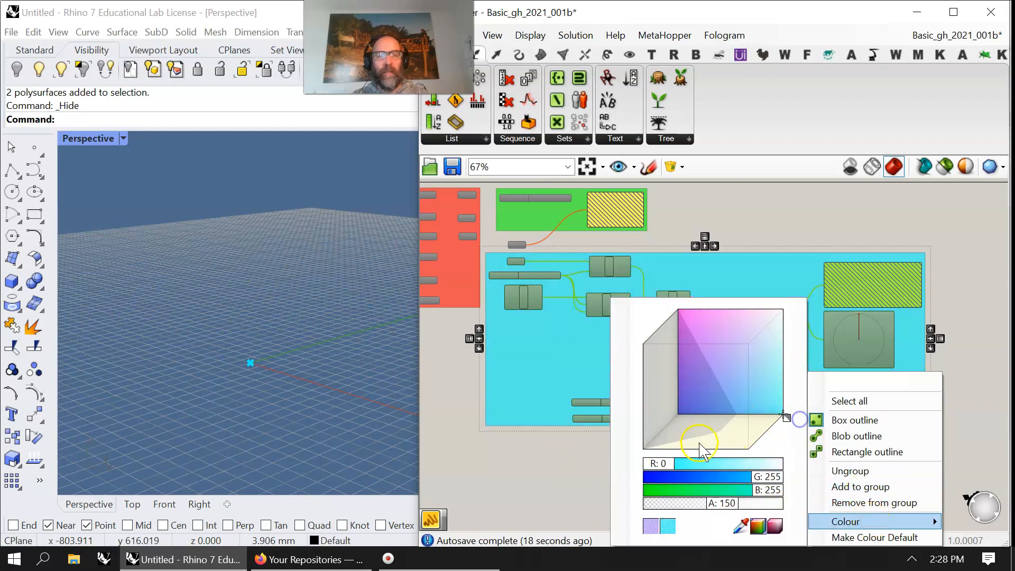
drag(734, 502, 689, 503)
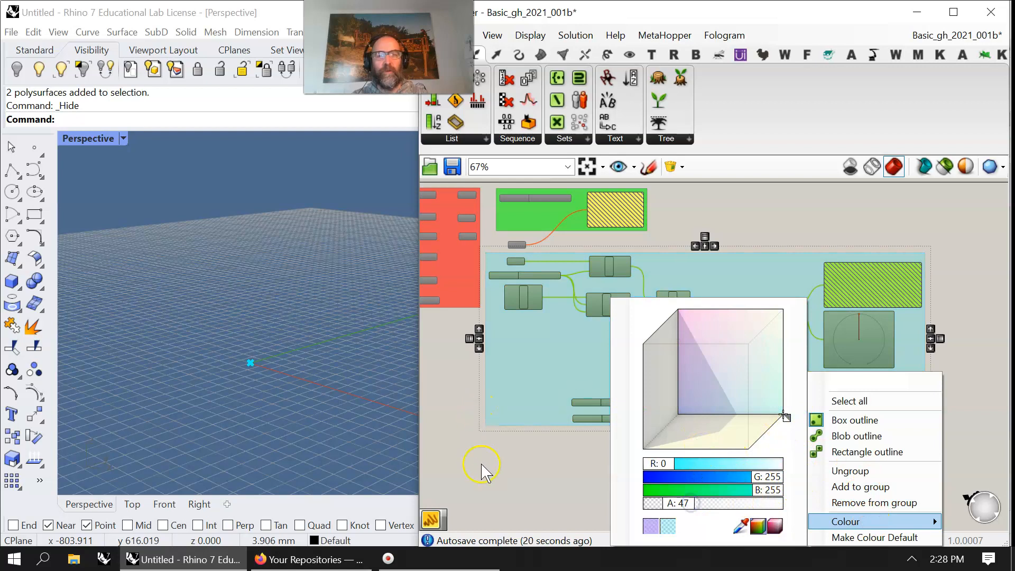
click(487, 481)
click(557, 353)
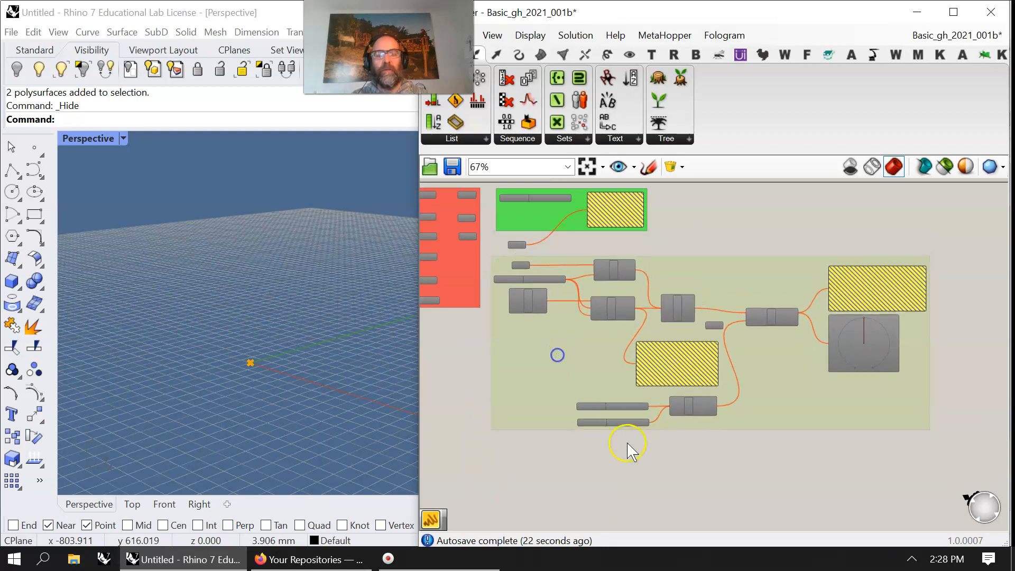
Enable all components of the definition and check the resulting geometry in the Rhino viewport.
scroll(630, 446, down, 3)
drag(832, 431, 464, 255)
right_click(465, 276)
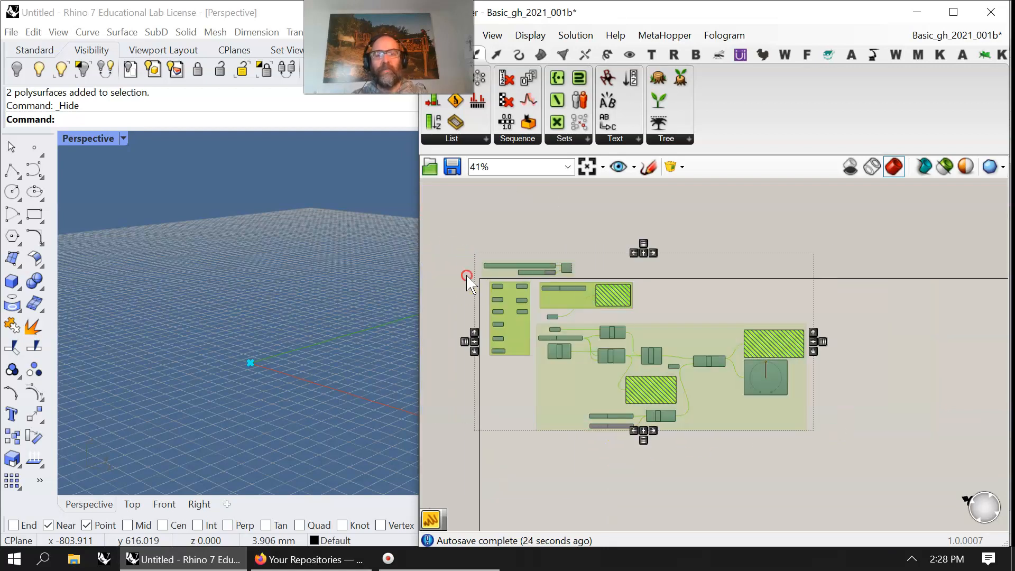
click(502, 315)
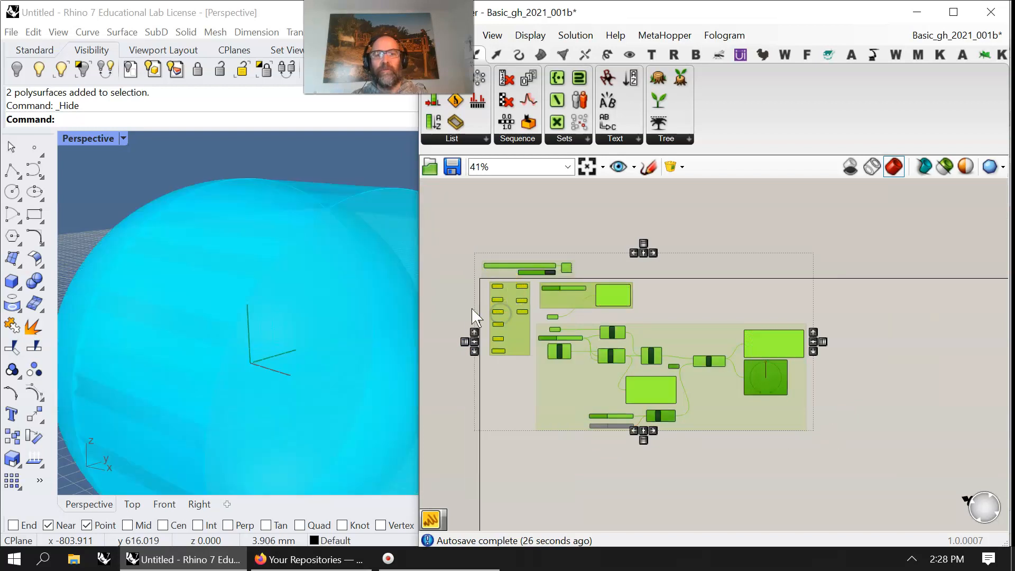
scroll(242, 349, down, 11)
right_drag(273, 343, 255, 350)
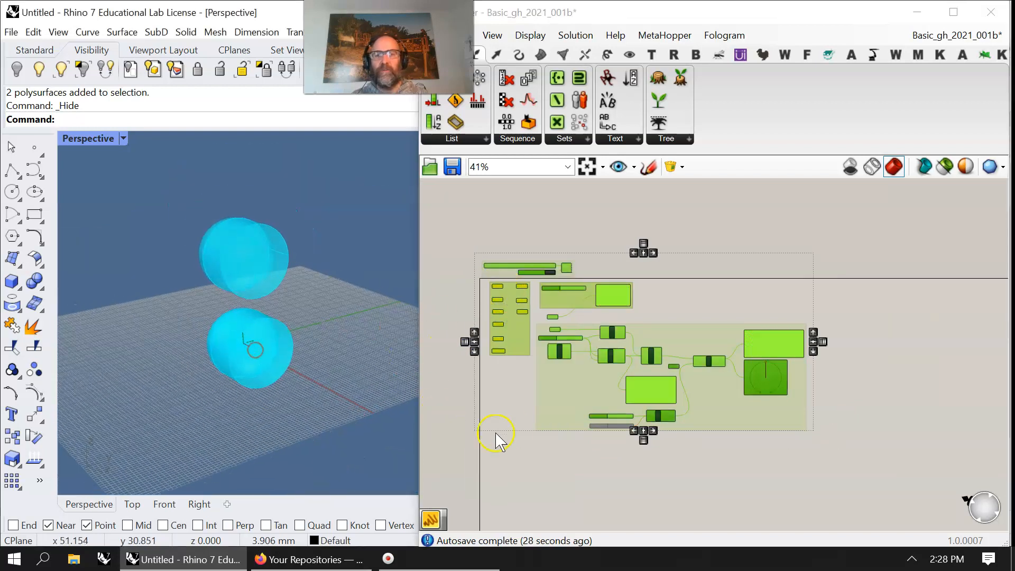
click(497, 440)
Disable all the parameter components inside the red group.
scroll(505, 351, up, 5)
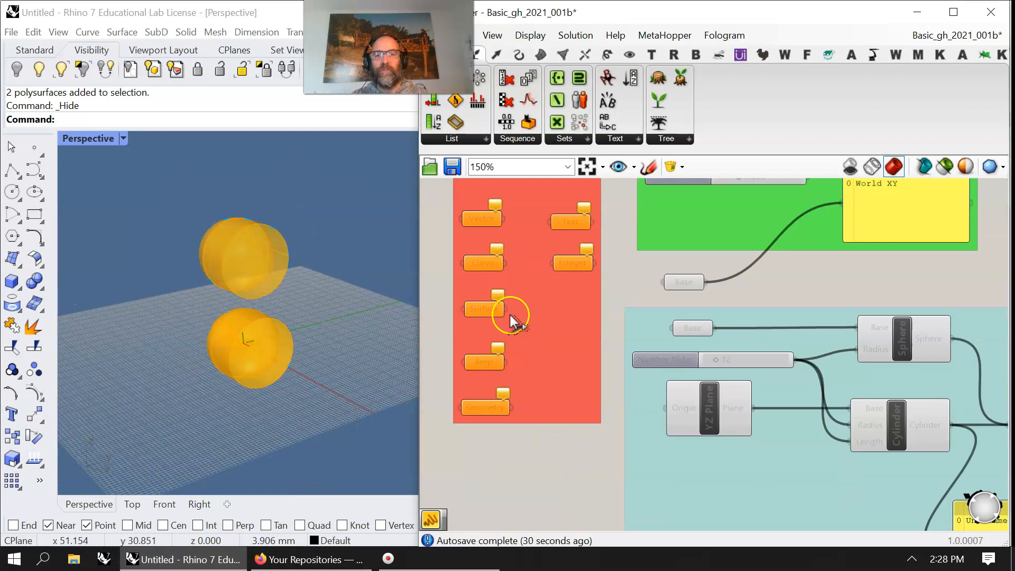
drag(645, 530, 460, 207)
right_click(449, 264)
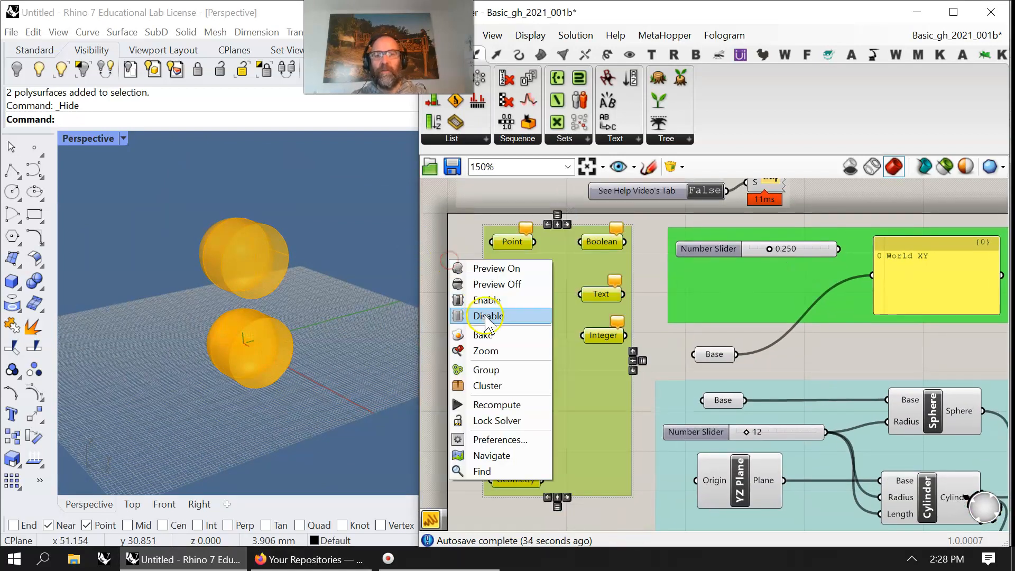
click(488, 317)
Wire the 0.250 Number Slider into the green group's Panel, keeping the Base parameter connected as an additional input.
right_drag(804, 331, 657, 347)
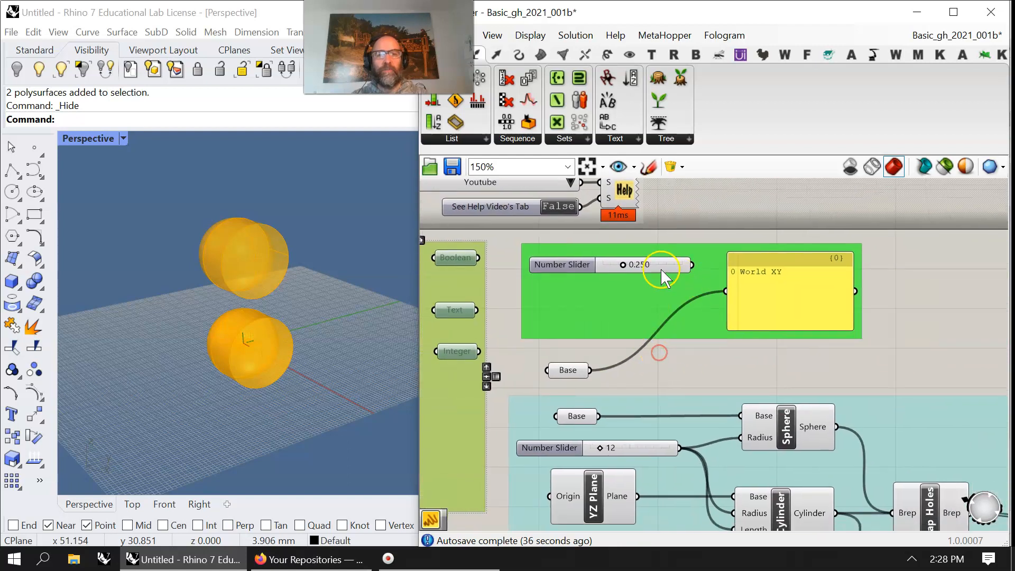
click(660, 268)
drag(689, 264, 725, 291)
shift+drag(590, 370, 726, 291)
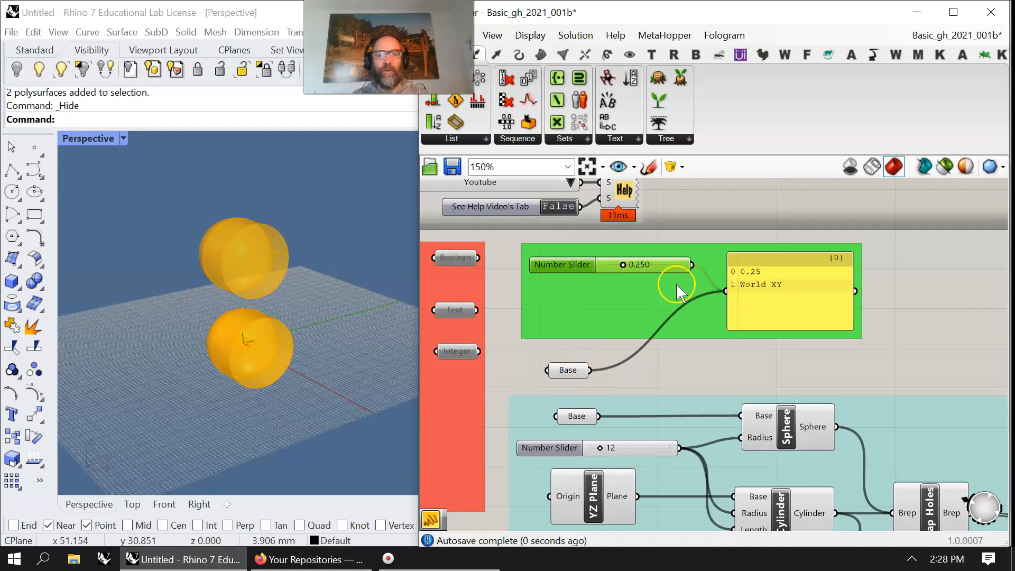
Turn on Selected Only Preview and preview the Sphere and Cylinder components individually.
right_drag(682, 384, 634, 273)
click(749, 312)
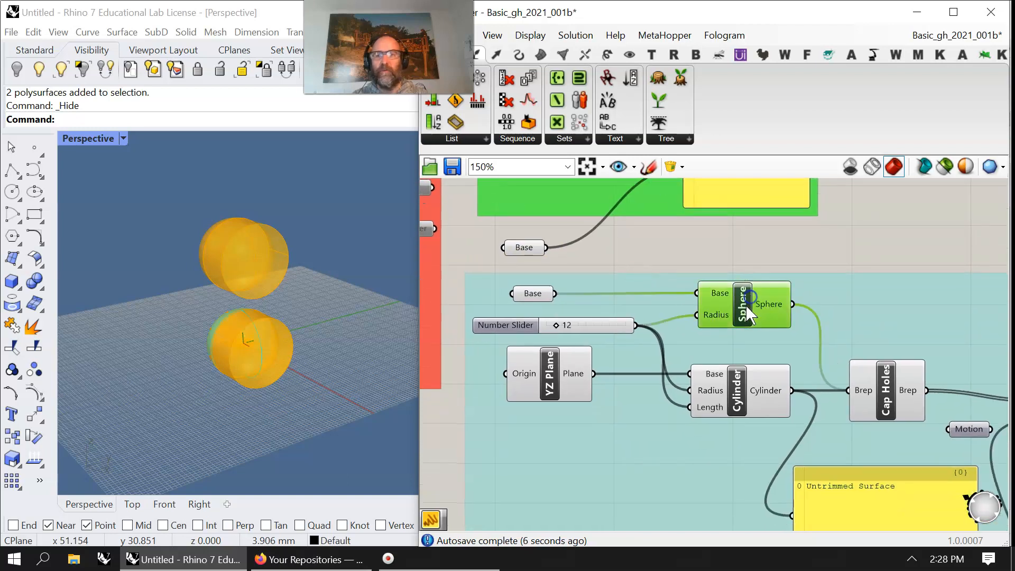
click(945, 167)
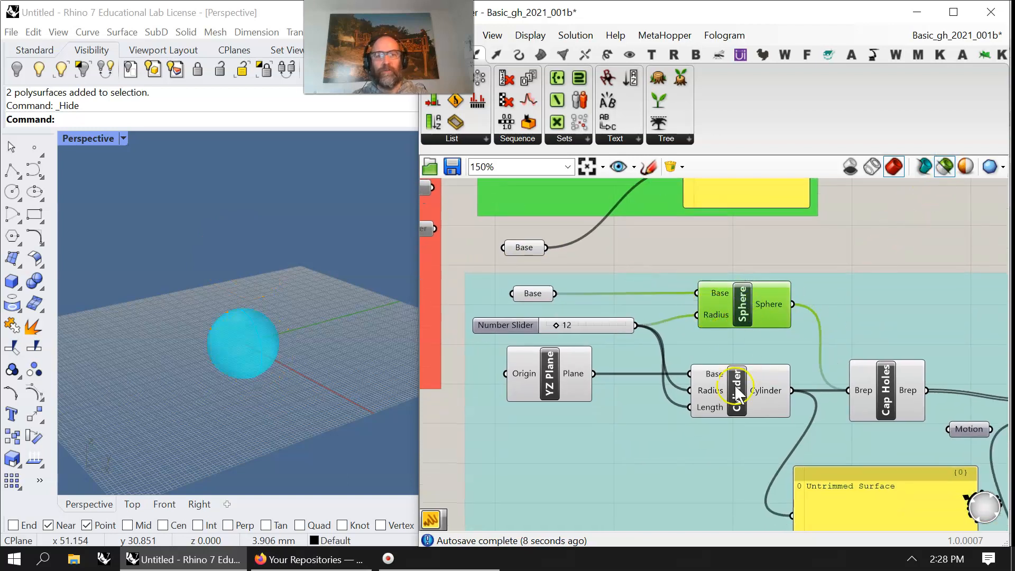
click(751, 397)
right_drag(706, 459, 673, 430)
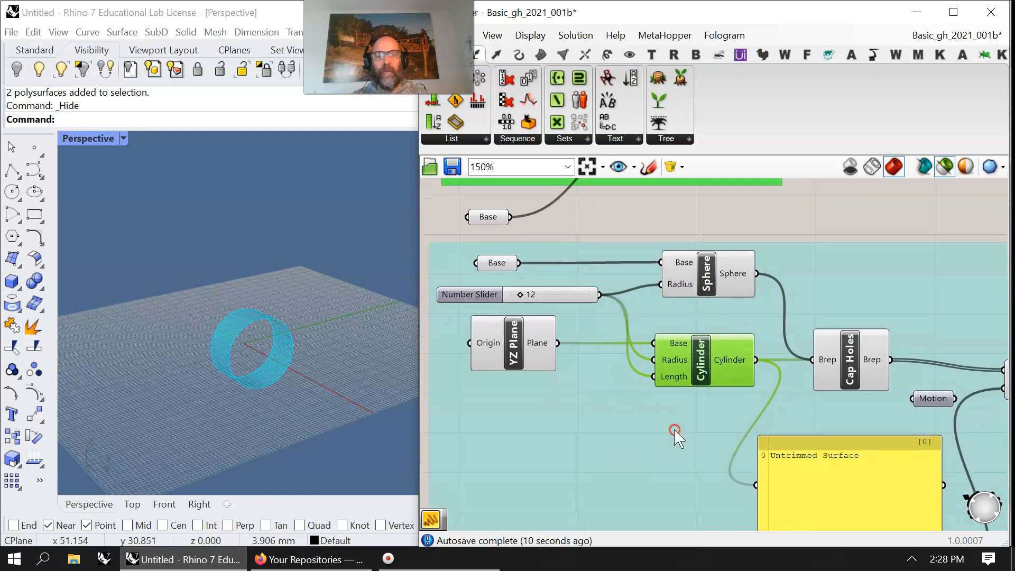
click(874, 359)
Try the Base plane parameter as the Cylinder's Base input, and reconnect the YZ Plane to it.
click(735, 365)
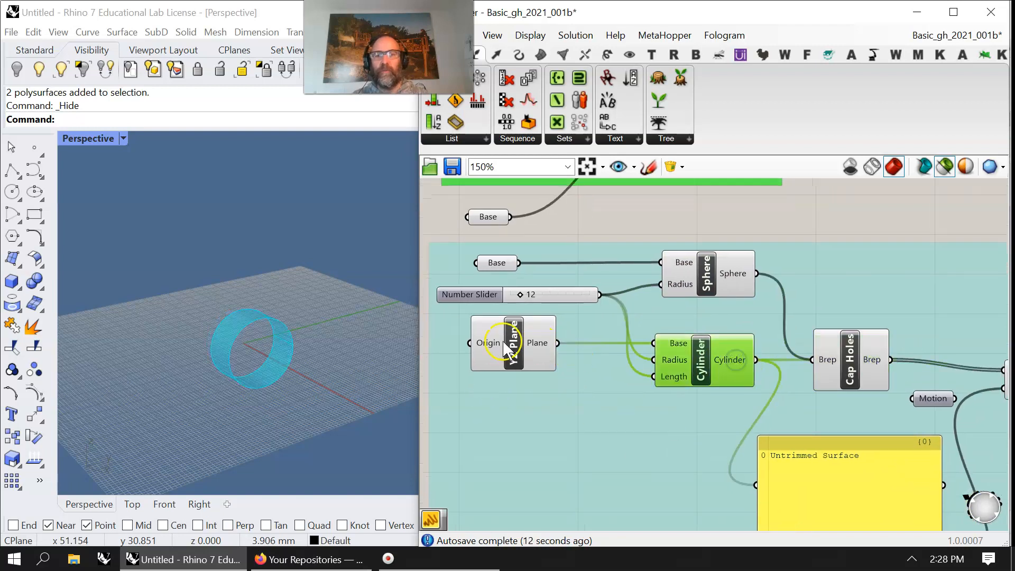
drag(523, 264, 661, 348)
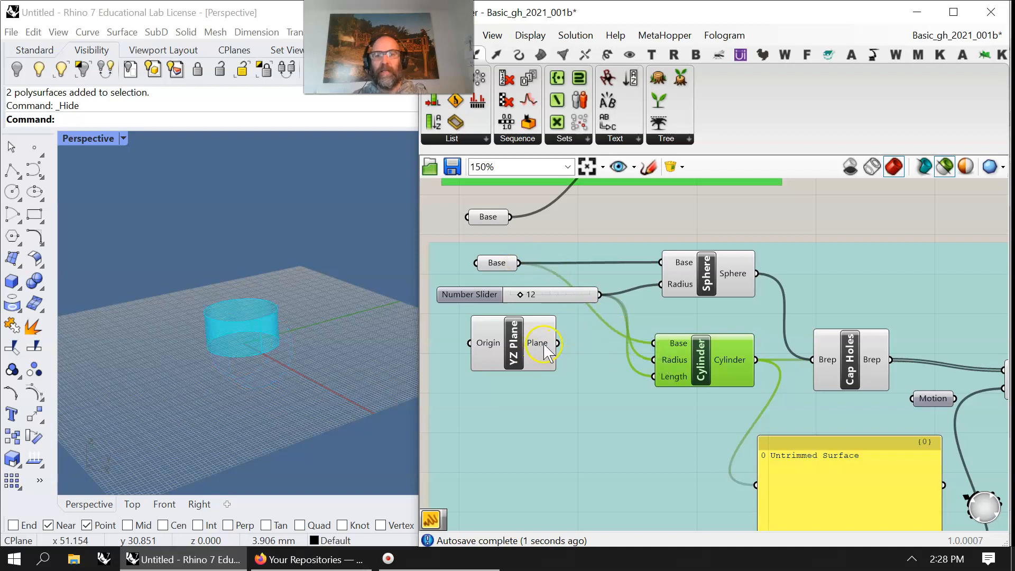
drag(556, 343, 654, 343)
Shorten the Panel fed by the Cylinder and check the translation vector stored in the unconnected Motion parameter.
right_drag(680, 412, 546, 334)
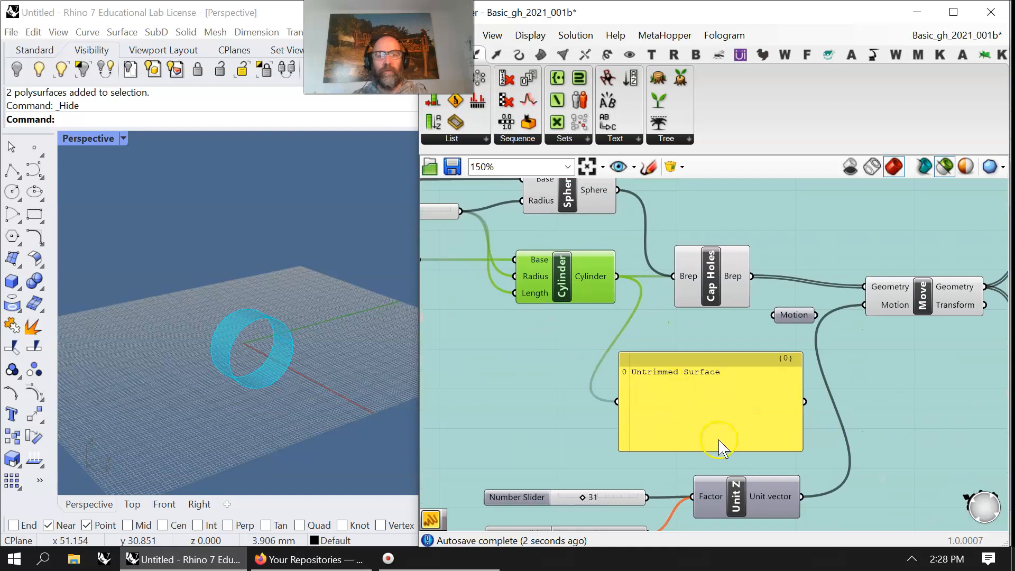
drag(721, 450, 711, 400)
right_drag(718, 347, 576, 370)
click(658, 335)
right_drag(661, 433, 673, 369)
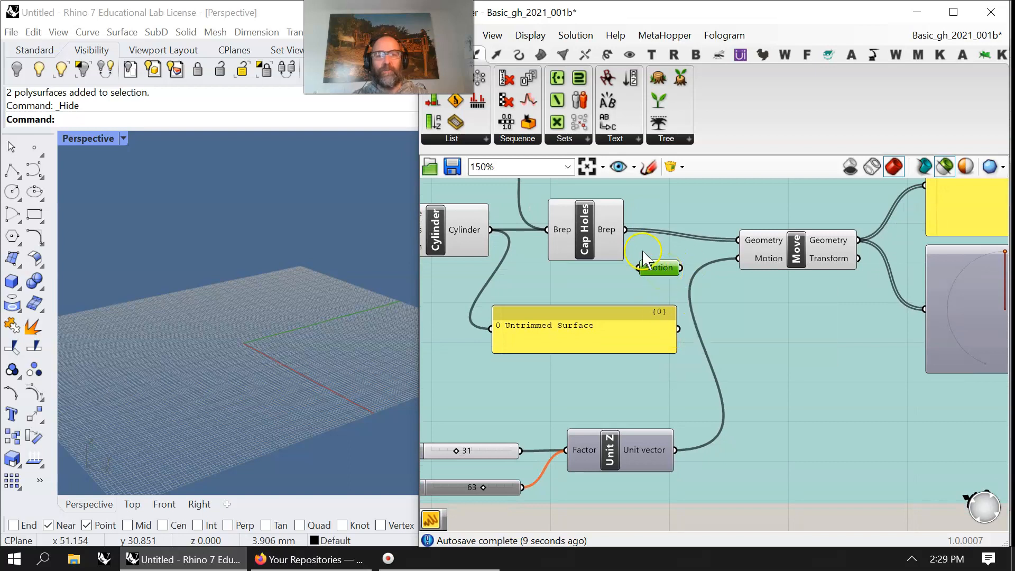
mouse_move(656, 271)
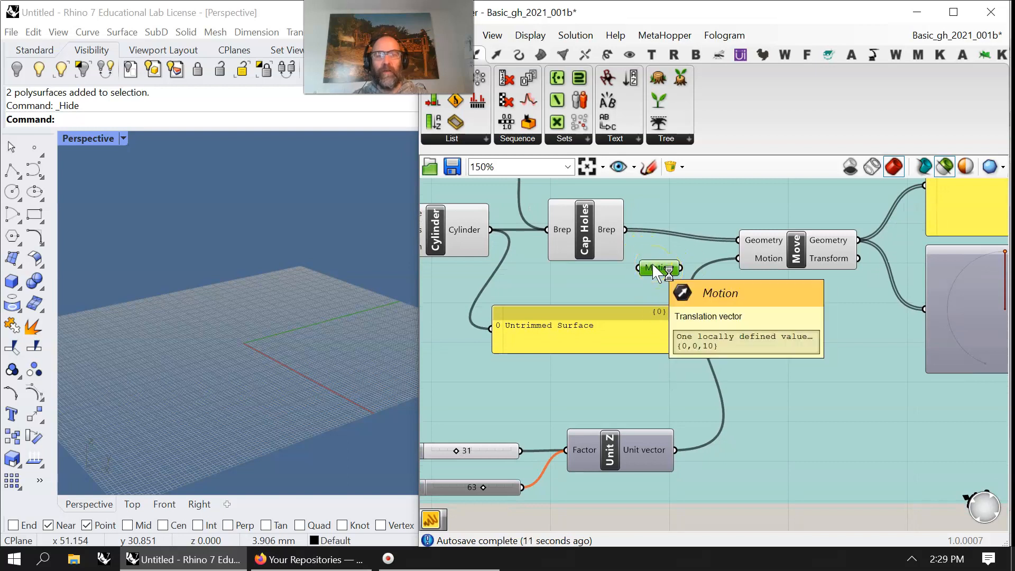
click(656, 270)
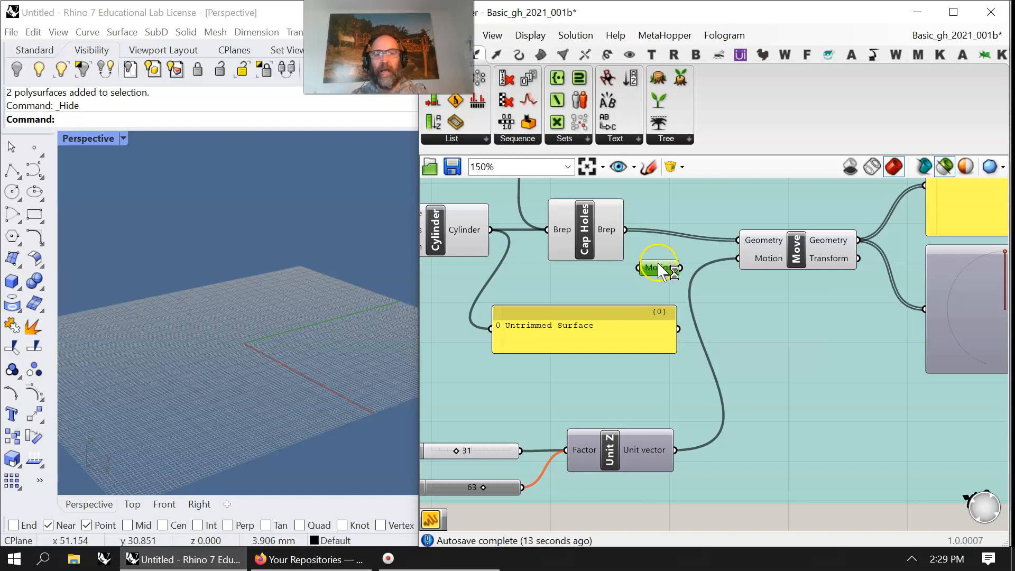
Turn on Draw Icons so components show icons, and review the Draw Full Names display option.
click(530, 35)
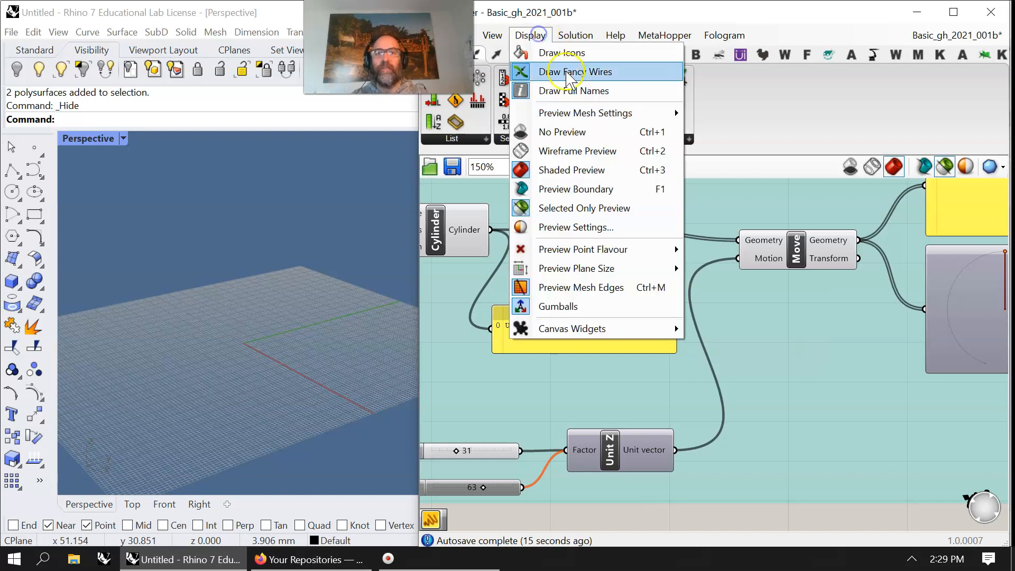
click(558, 54)
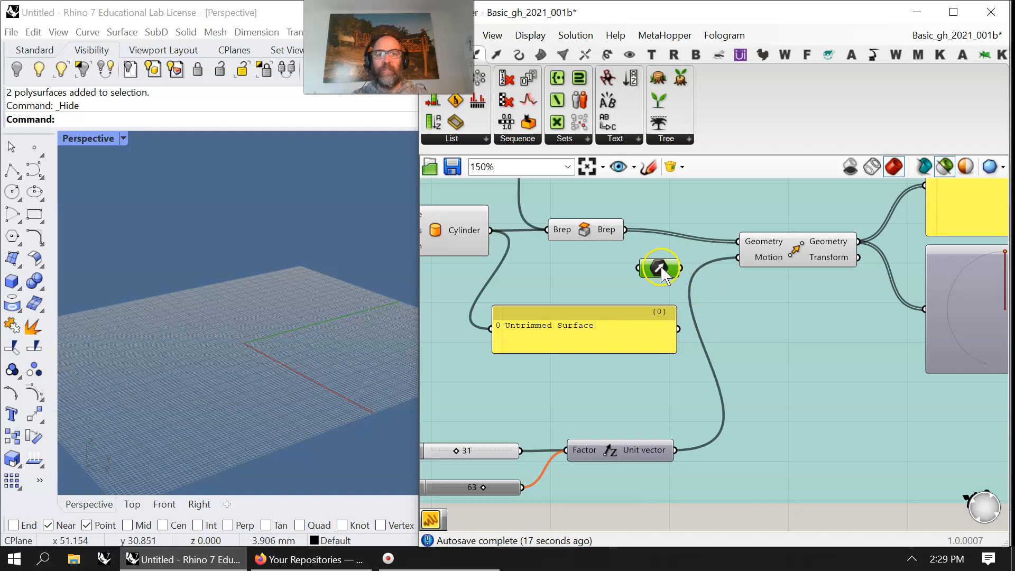
mouse_move(599, 274)
right_down()
mouse_move(616, 264)
mouse_move(595, 256)
right_up()
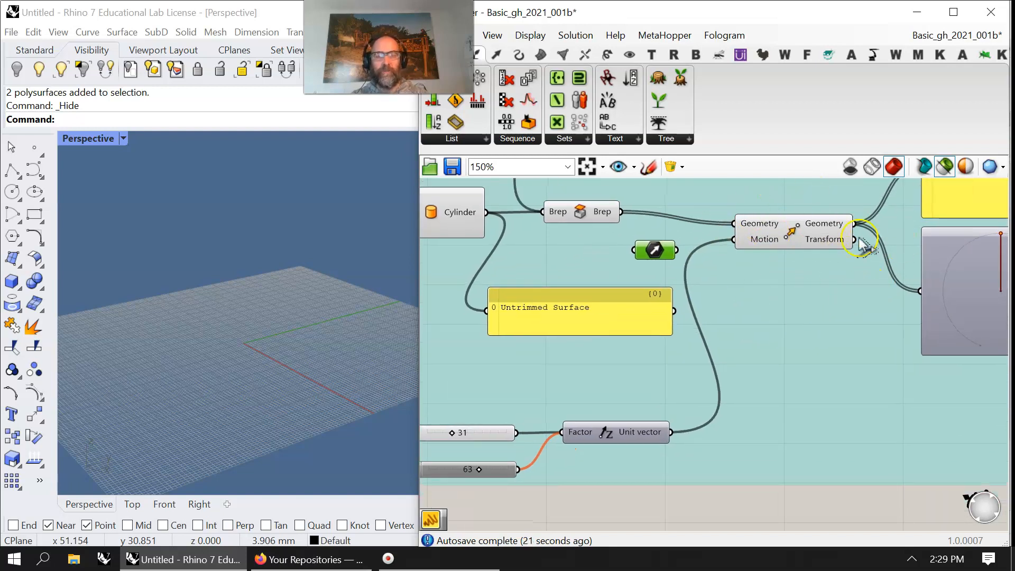
click(535, 36)
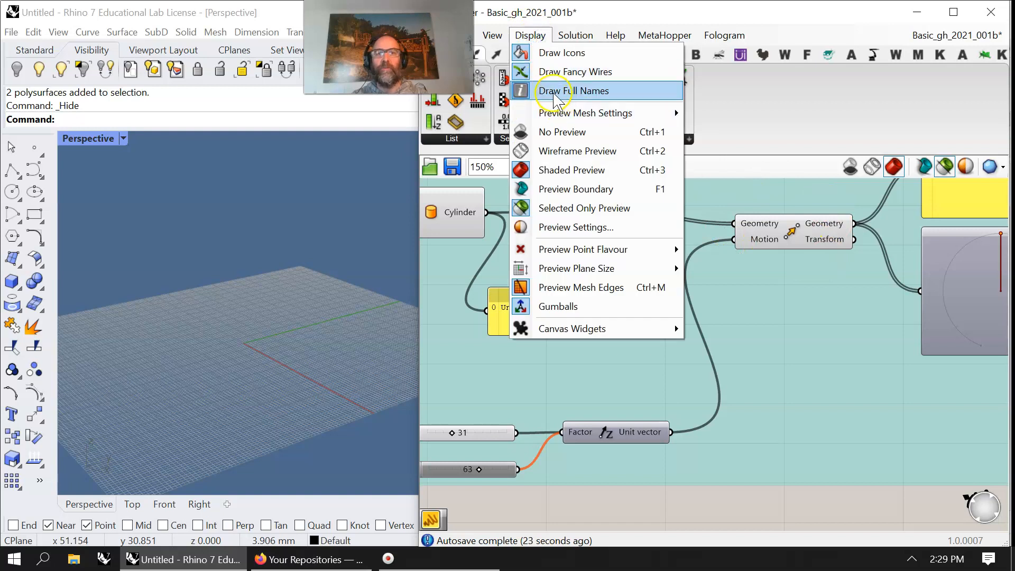
click(824, 337)
Enable the disabled Number Slider set to 63 that feeds the Unit Z Factor input.
right_drag(762, 363, 876, 307)
drag(656, 469, 599, 414)
right_click(584, 467)
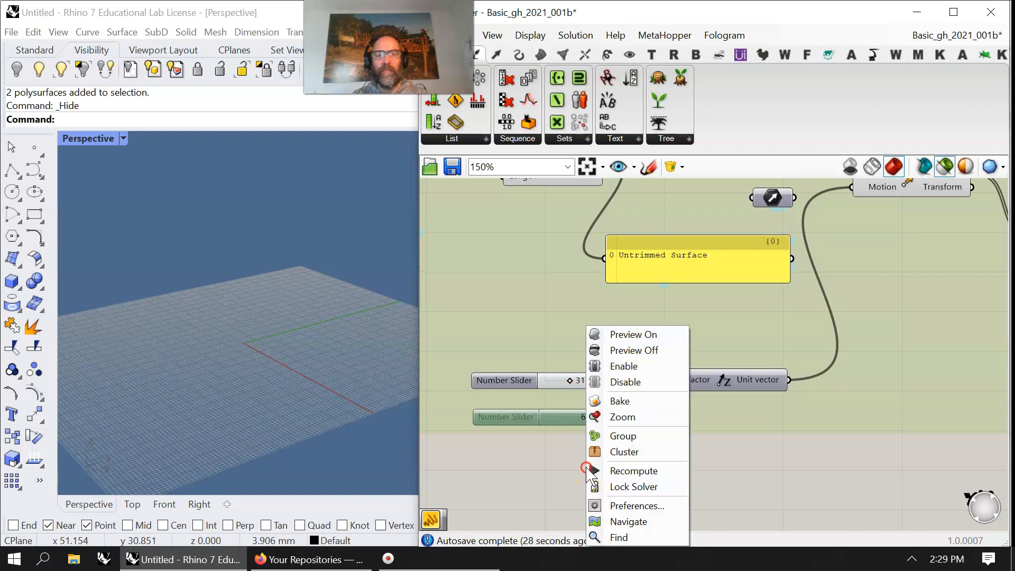
click(628, 366)
click(623, 475)
right_drag(766, 439, 690, 467)
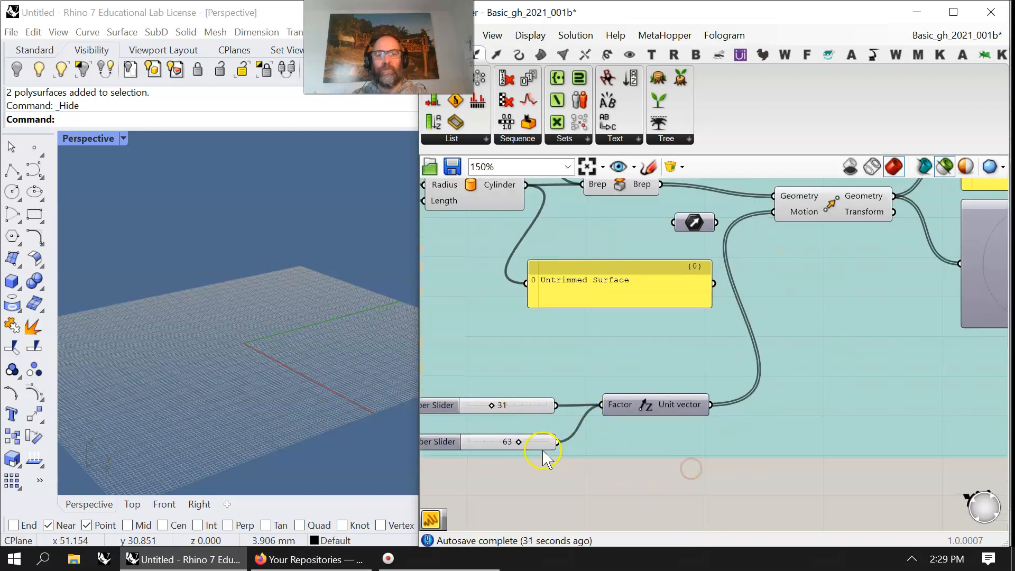
right_drag(898, 299, 705, 369)
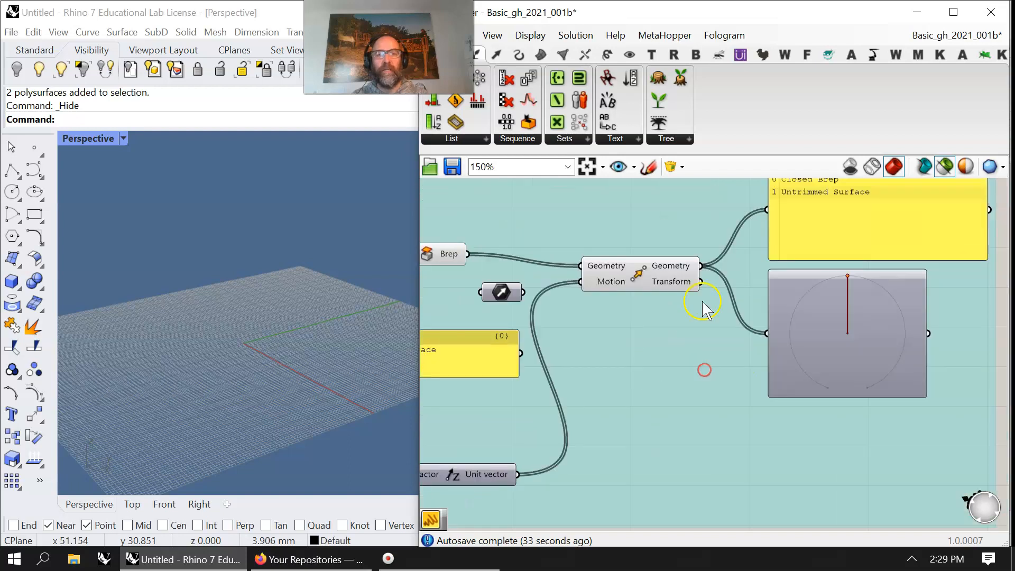
Preview the Move component's geometry and set the lower Number Slider feeding the Unit Z Factor input to 65.
click(688, 274)
right_drag(540, 443, 754, 365)
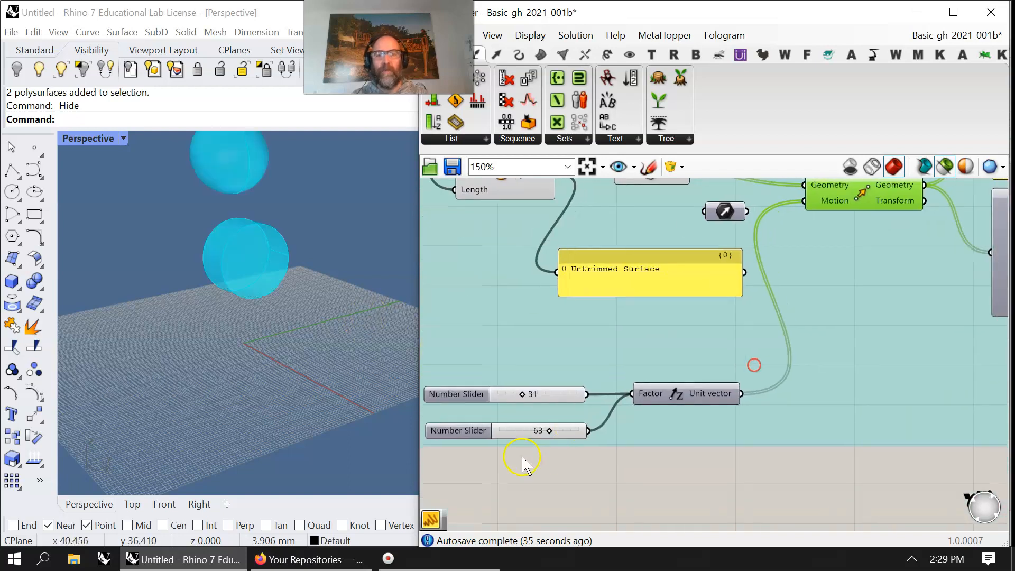
mouse_move(550, 435)
mouse_down()
mouse_move(539, 430)
mouse_move(569, 431)
mouse_up()
right_drag(859, 355, 550, 442)
right_drag(613, 376, 677, 434)
scroll(759, 391, down, 3)
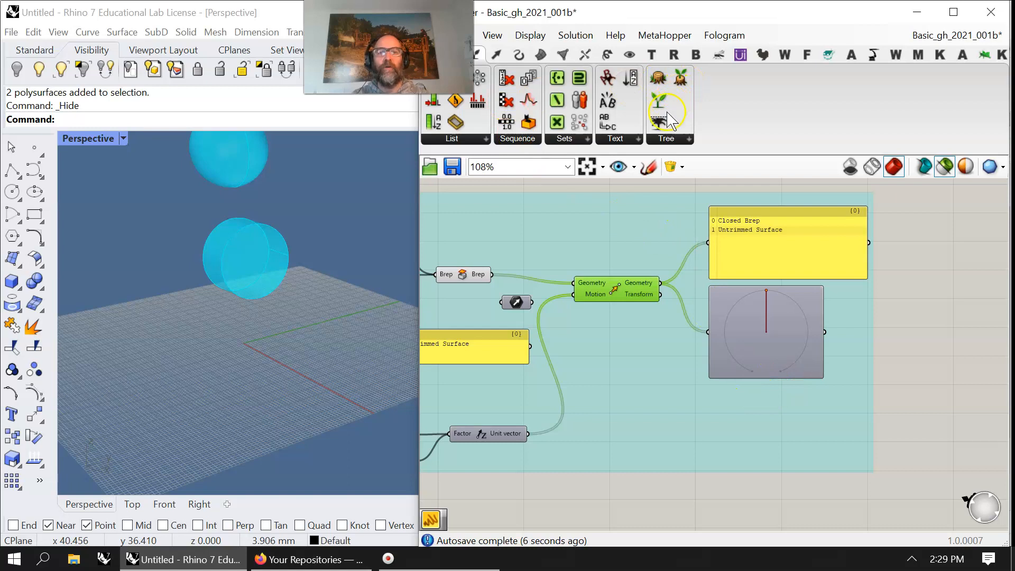
Add a Graft Tree between Move's Geometry output and both the Panel and the Param Viewer, and rearrange those two displays.
drag(659, 102, 663, 366)
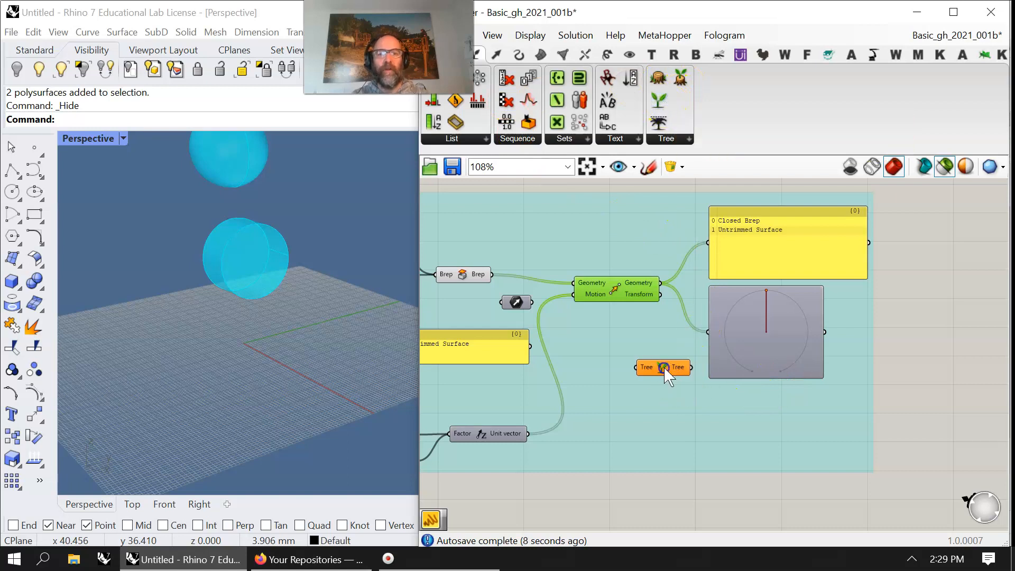
drag(660, 294, 708, 243)
drag(707, 342, 799, 347)
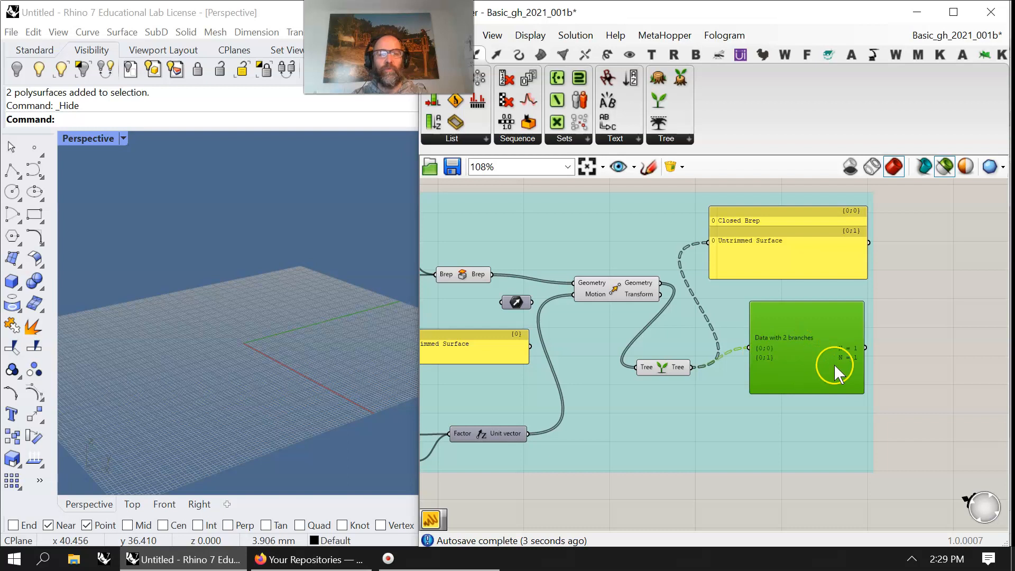
drag(664, 288, 750, 344)
drag(693, 367, 751, 350)
drag(763, 274, 795, 285)
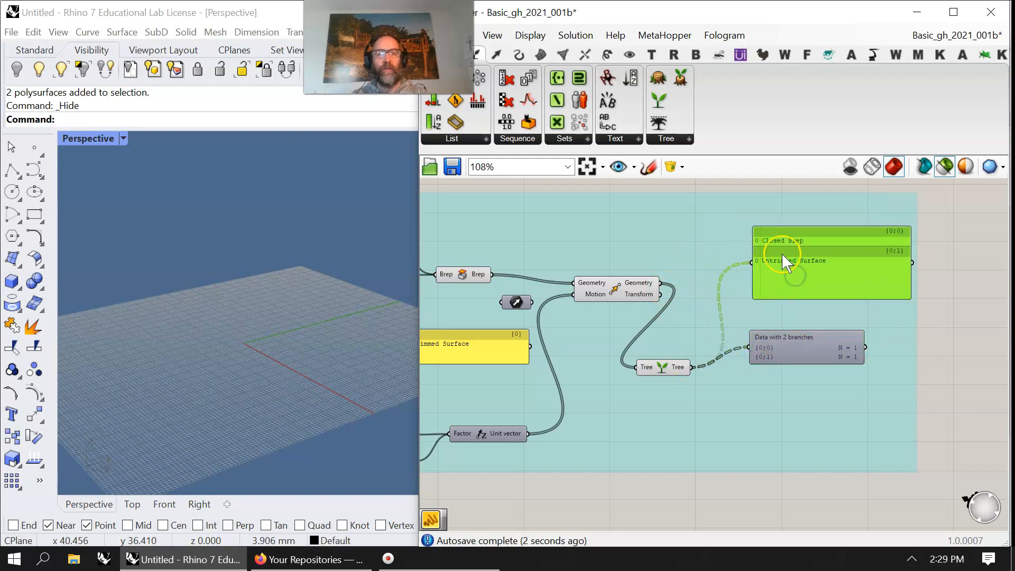
Examine the whole definition, following the data flow from the primitives and sliders through Move to the grafted output.
scroll(611, 406, down, 2)
right_drag(611, 407, 782, 401)
scroll(745, 398, up, 3)
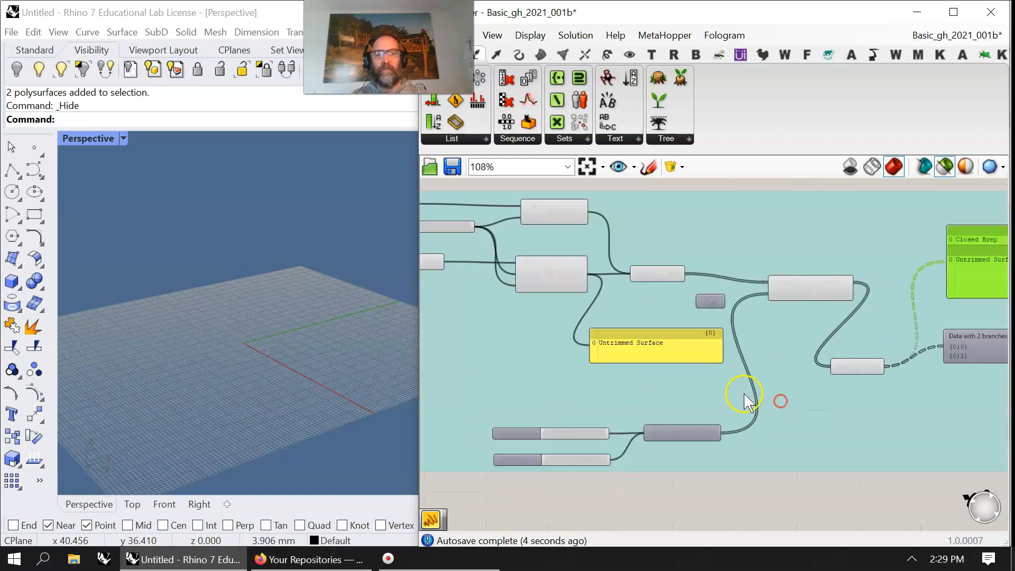
scroll(671, 391, down, 1)
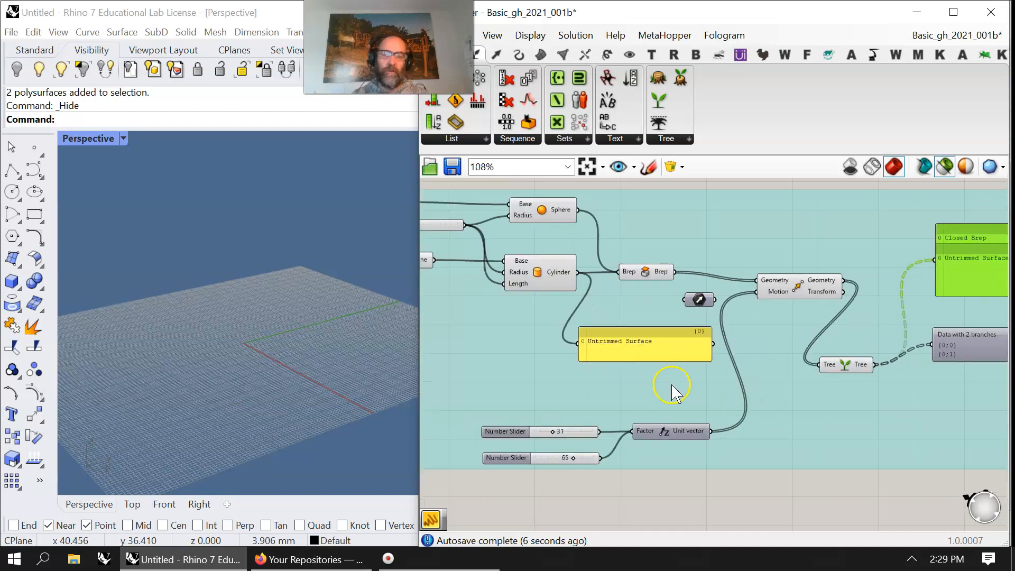
scroll(686, 402, down, 3)
right_drag(698, 392, 713, 414)
scroll(697, 406, up, 2)
scroll(697, 407, down, 2)
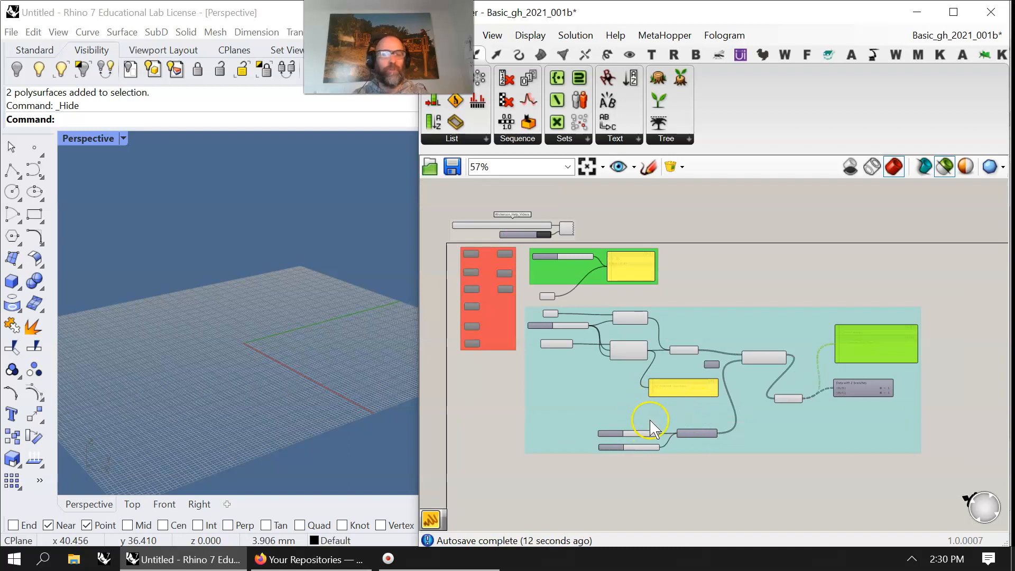
Select all components on the canvas to inspect their combined preview in the Perspective viewport, and clear the selection.
drag(899, 483, 447, 210)
right_drag(249, 317, 324, 281)
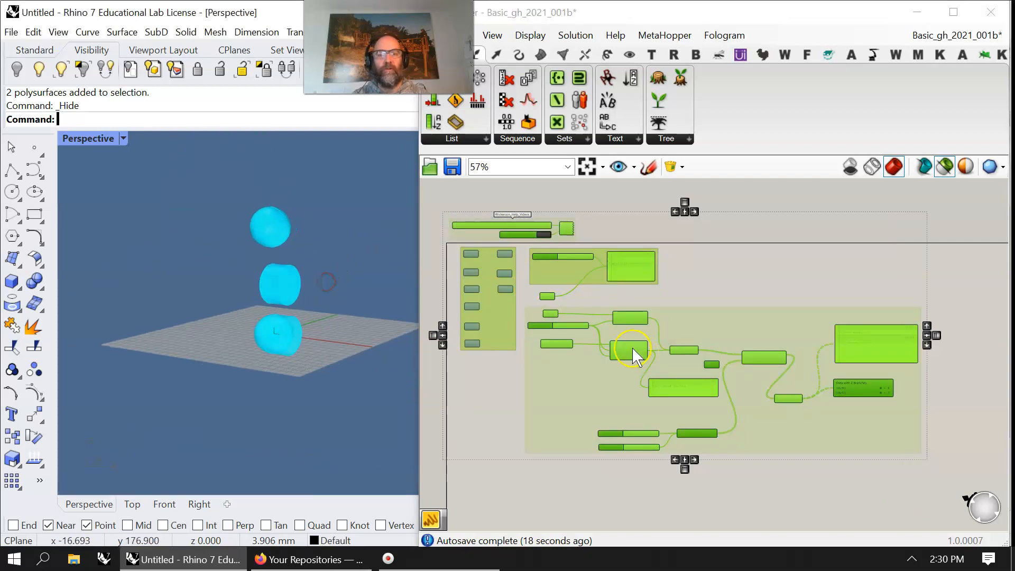
scroll(635, 350, up, 4)
scroll(639, 353, down, 4)
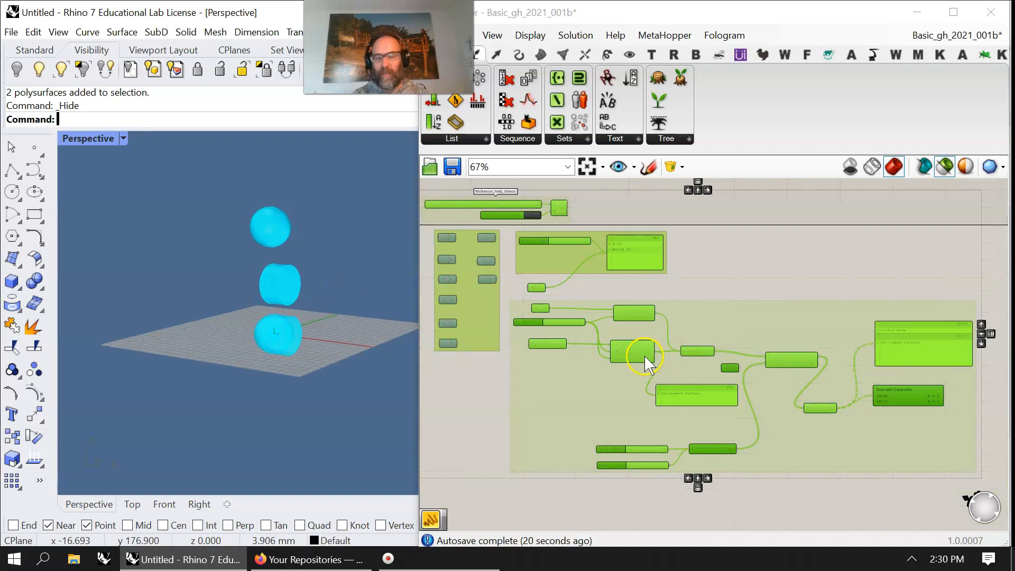
scroll(555, 341, up, 4)
scroll(559, 362, down, 3)
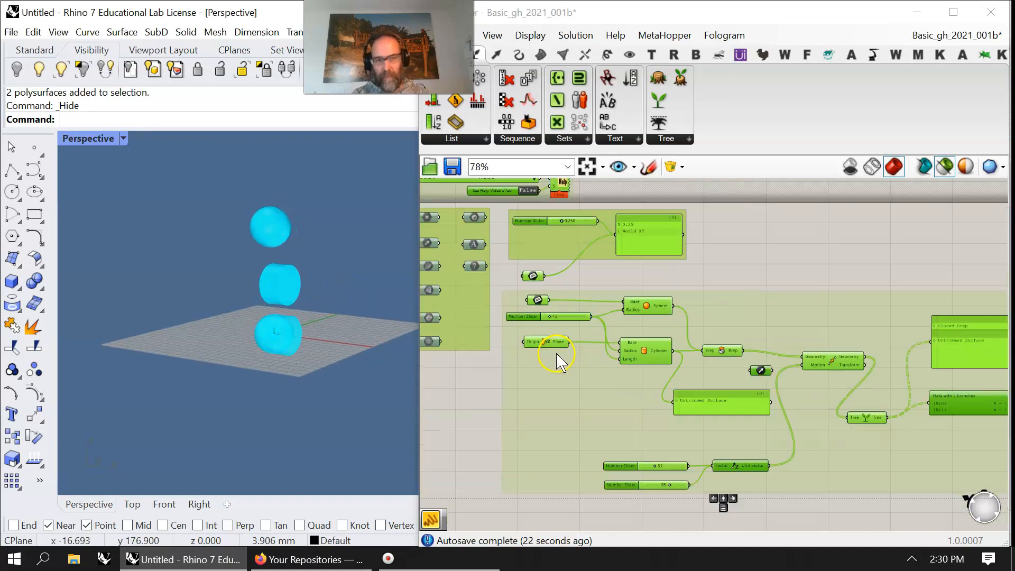
scroll(558, 363, down, 2)
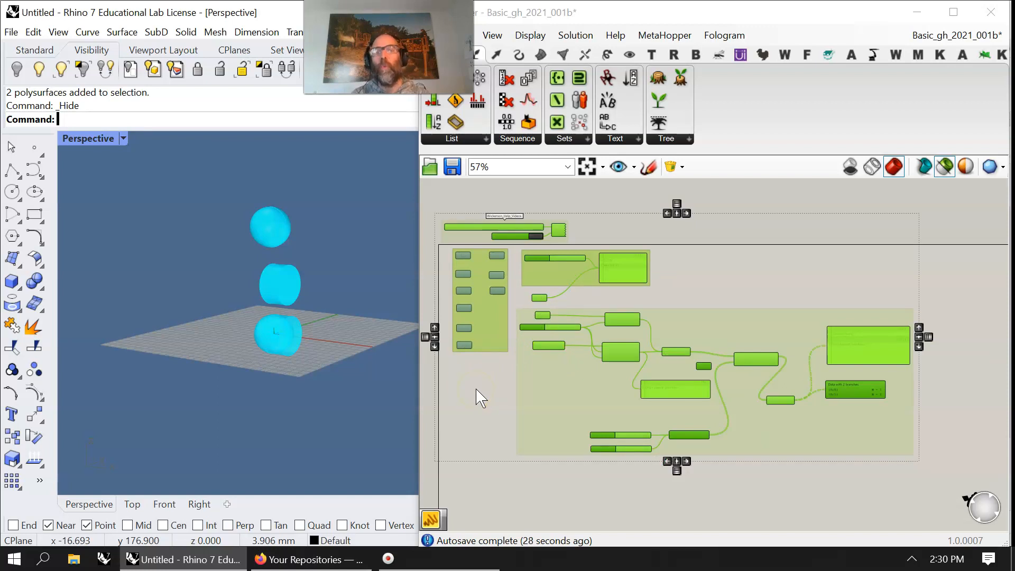
click(572, 491)
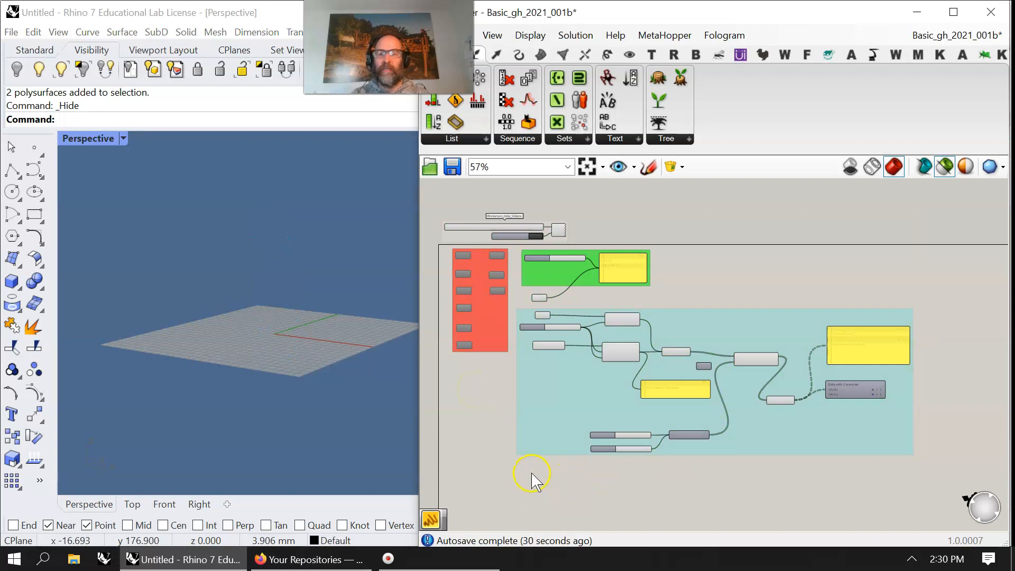
Turn off drawing preview geometry for selected objects only, and switch Rhino from the maximized Perspective view to four viewports.
click(944, 166)
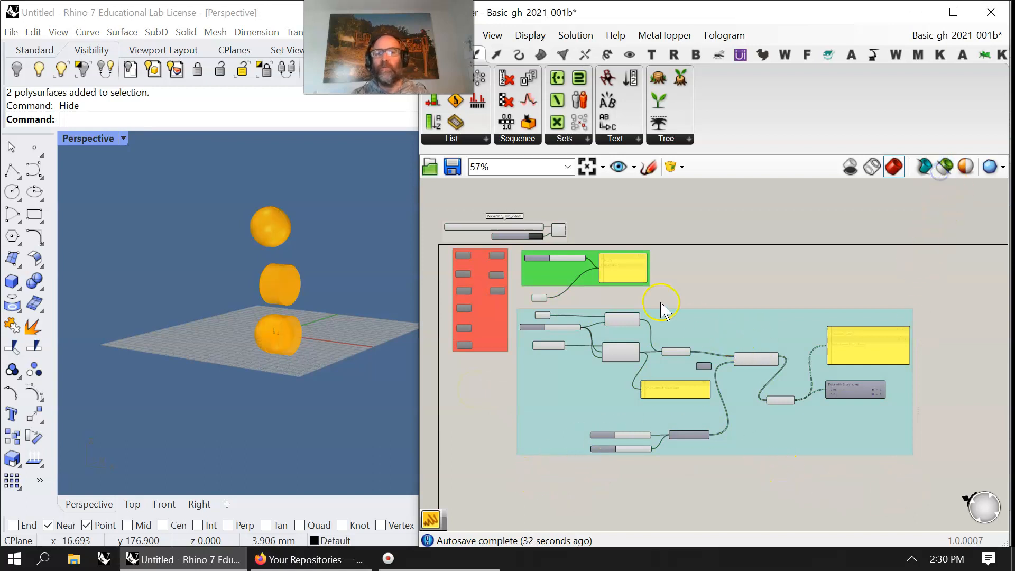
scroll(265, 321, up, 5)
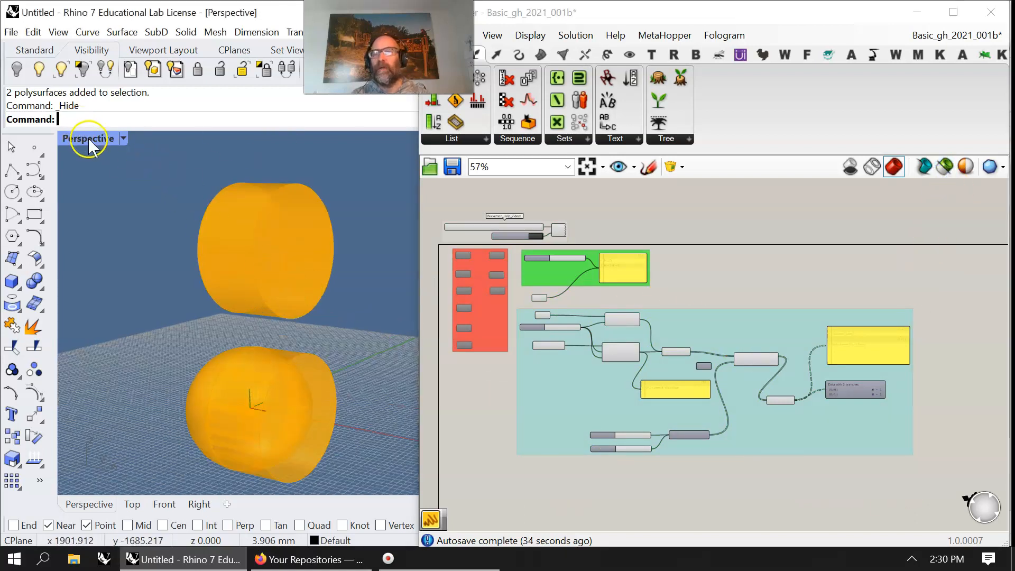
double_click(88, 138)
scroll(235, 295, down, 2)
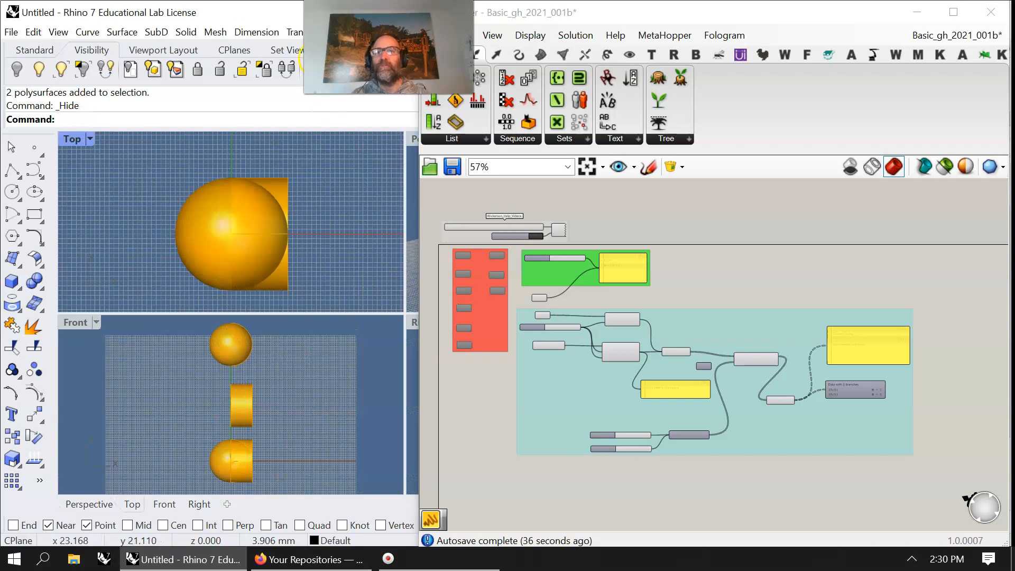
Fit the Rhino window beside Grasshopper and push its Properties panel aside so all four viewports show side by side.
drag(327, 10, 5, 4)
drag(255, 273, 316, 566)
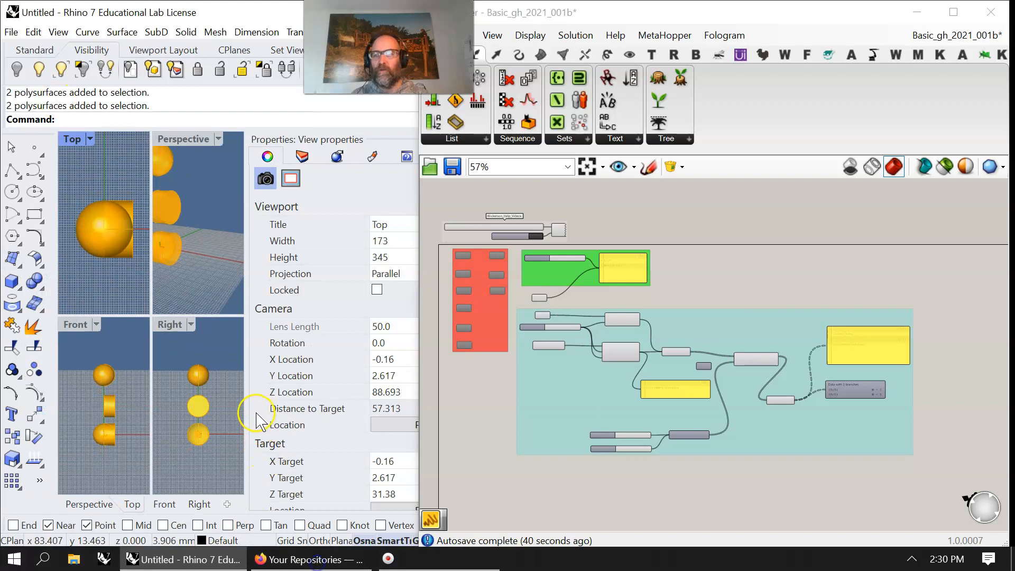
click(239, 405)
drag(247, 390, 422, 386)
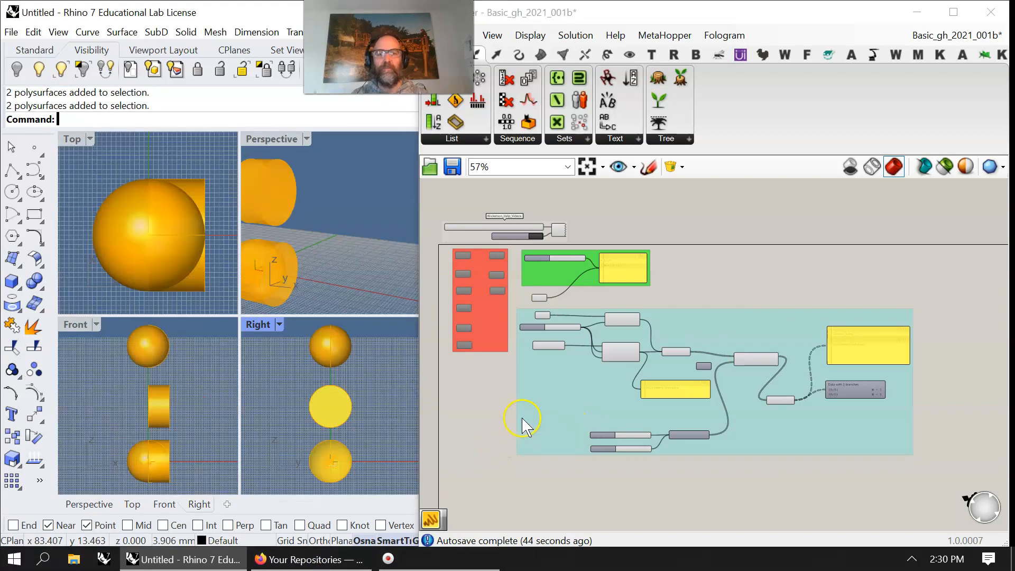
scroll(518, 420, up, 1)
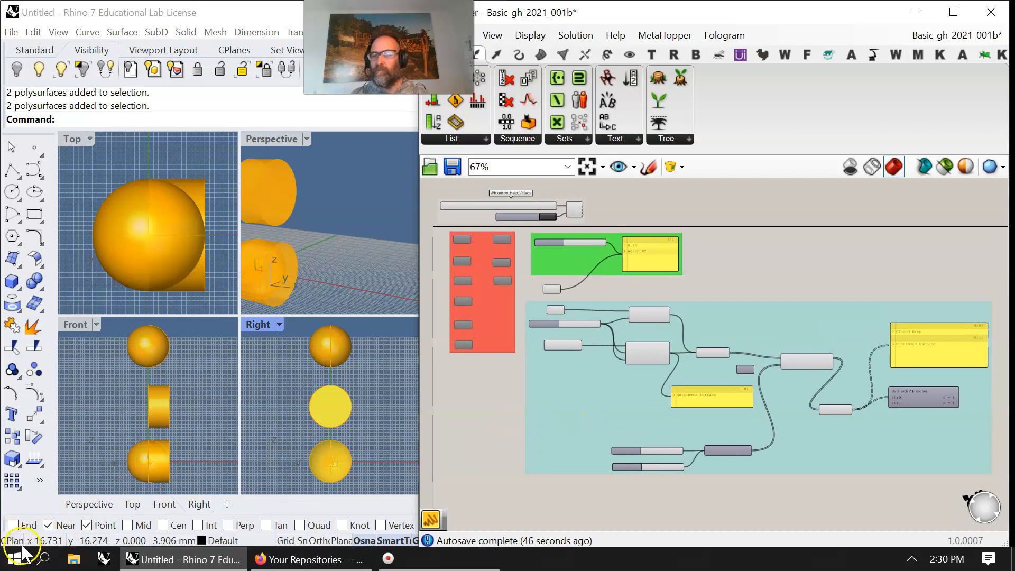